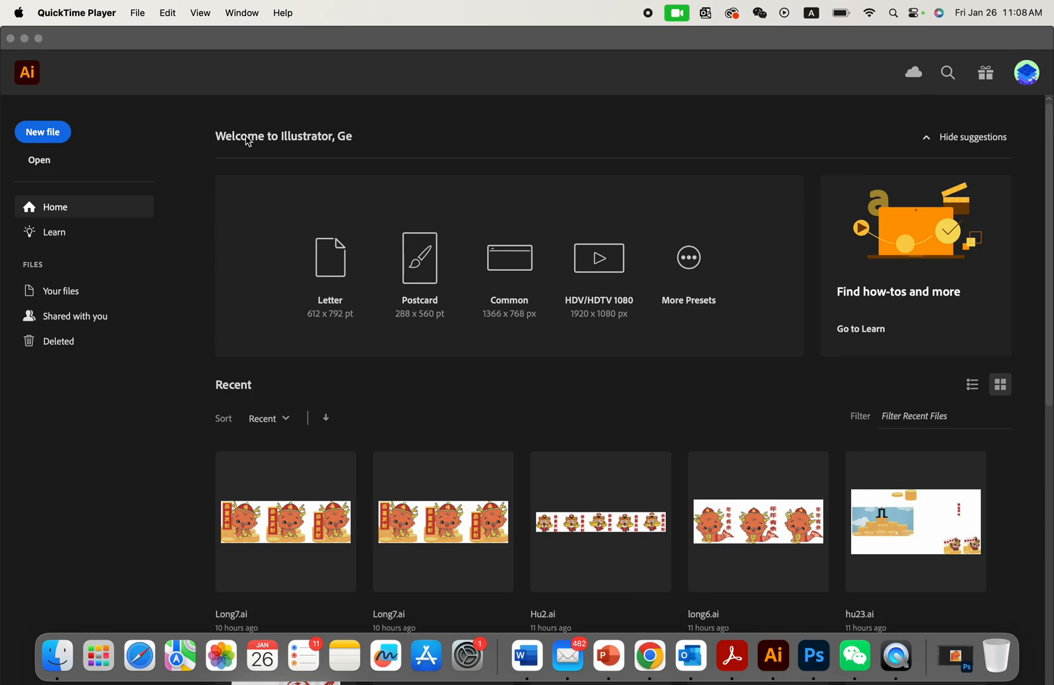
# - Start a new document with the portrait Letter preset, 8.5 in wide by 11 in high
pyautogui.click(50, 130)
pyautogui.click(44, 135)
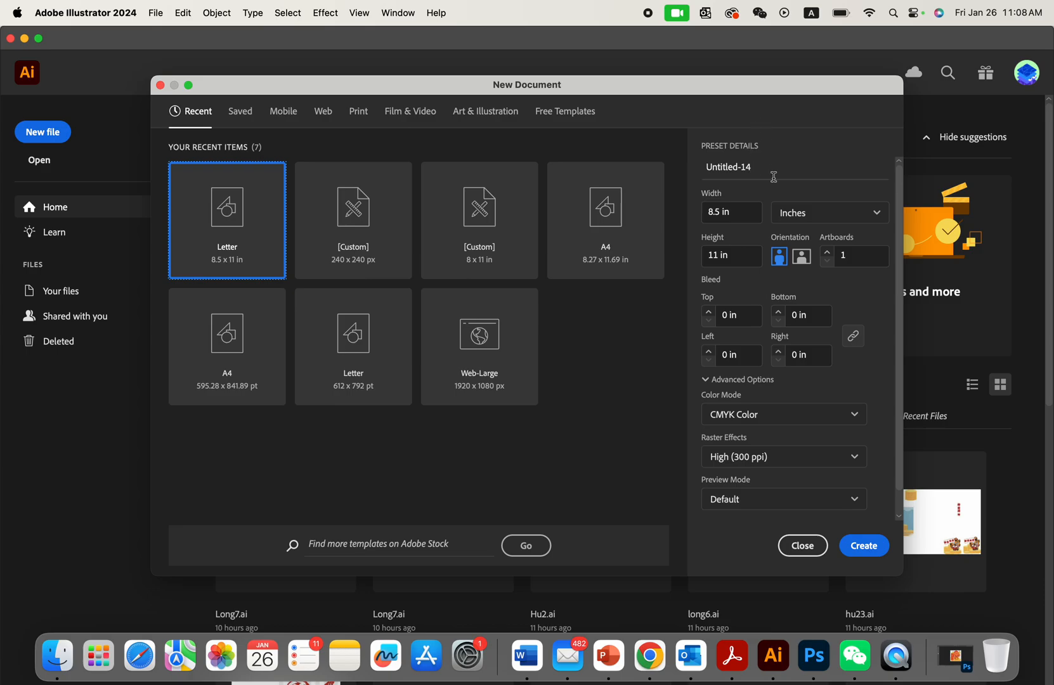
pyautogui.scroll(-2, 792, 186)
pyautogui.scroll(2, 789, 187)
pyautogui.click(747, 217)
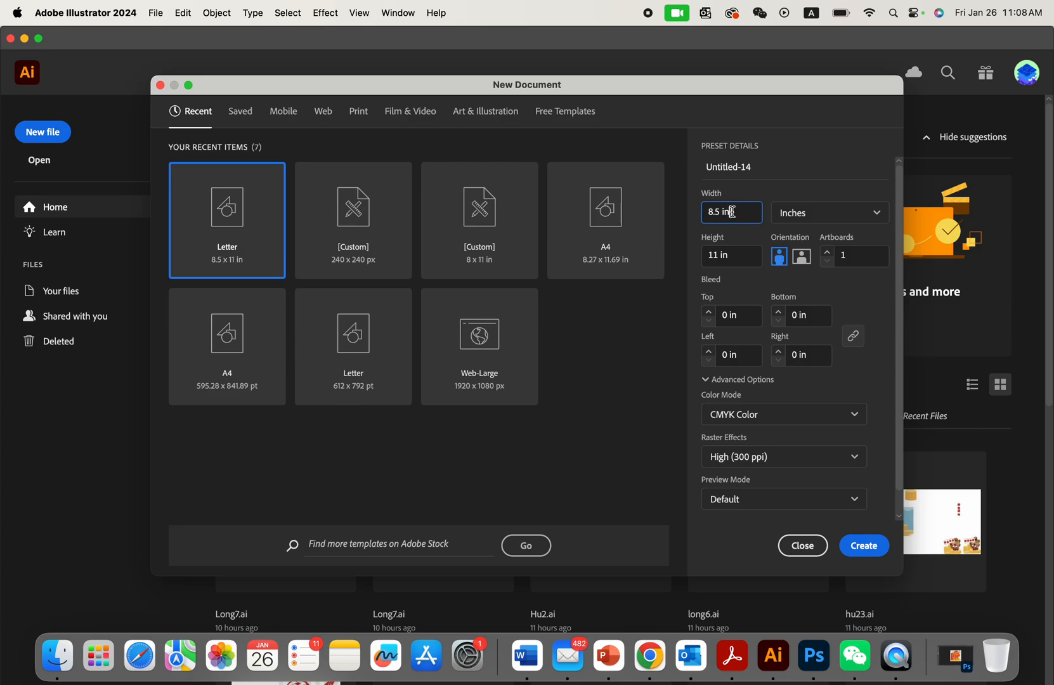
pyautogui.moveTo(741, 214); pyautogui.dragTo(700, 214)
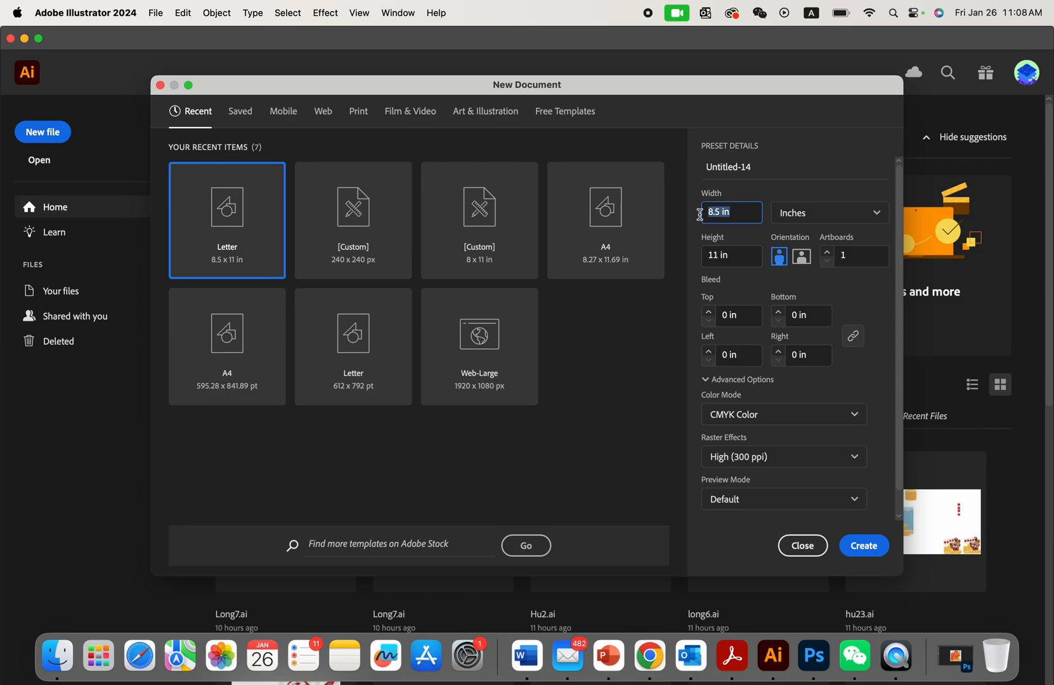
pyautogui.click(725, 257)
pyautogui.moveTo(738, 260); pyautogui.dragTo(682, 260)
pyautogui.click(729, 216)
pyautogui.moveTo(730, 217); pyautogui.dragTo(679, 217)
pyautogui.click(723, 254)
pyautogui.moveTo(723, 257); pyautogui.dragTo(699, 260)
pyautogui.moveTo(735, 215); pyautogui.dragTo(687, 219)
pyautogui.click(748, 213)
# - Name the document "bird poster" and create it
pyautogui.click(755, 172)
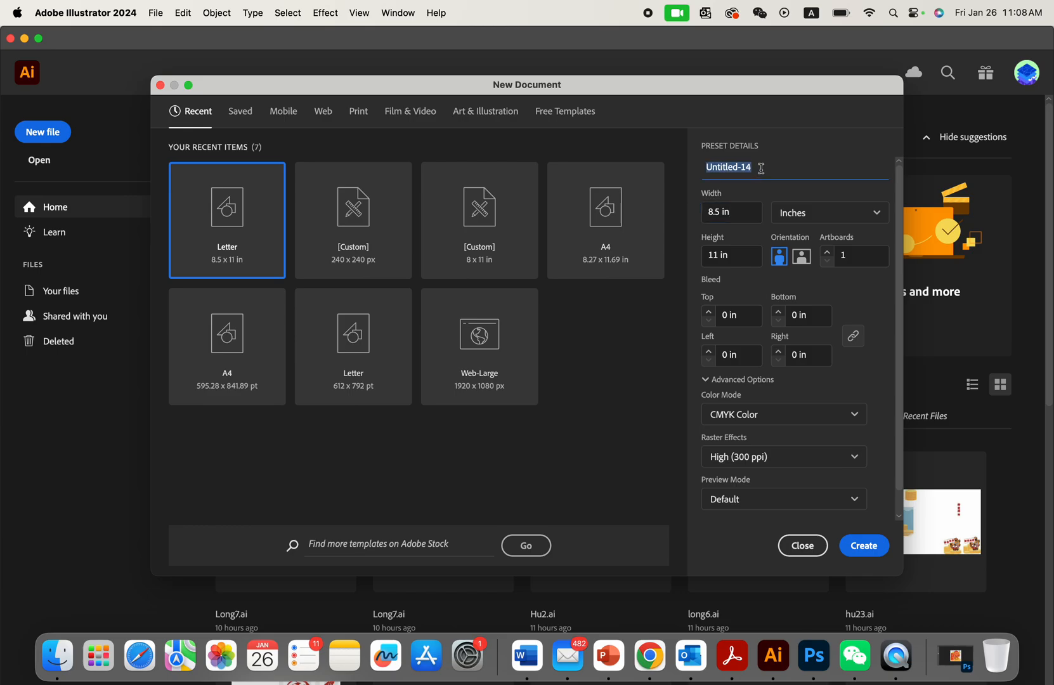
pyautogui.press('BackSpace')
pyautogui.click(862, 546)
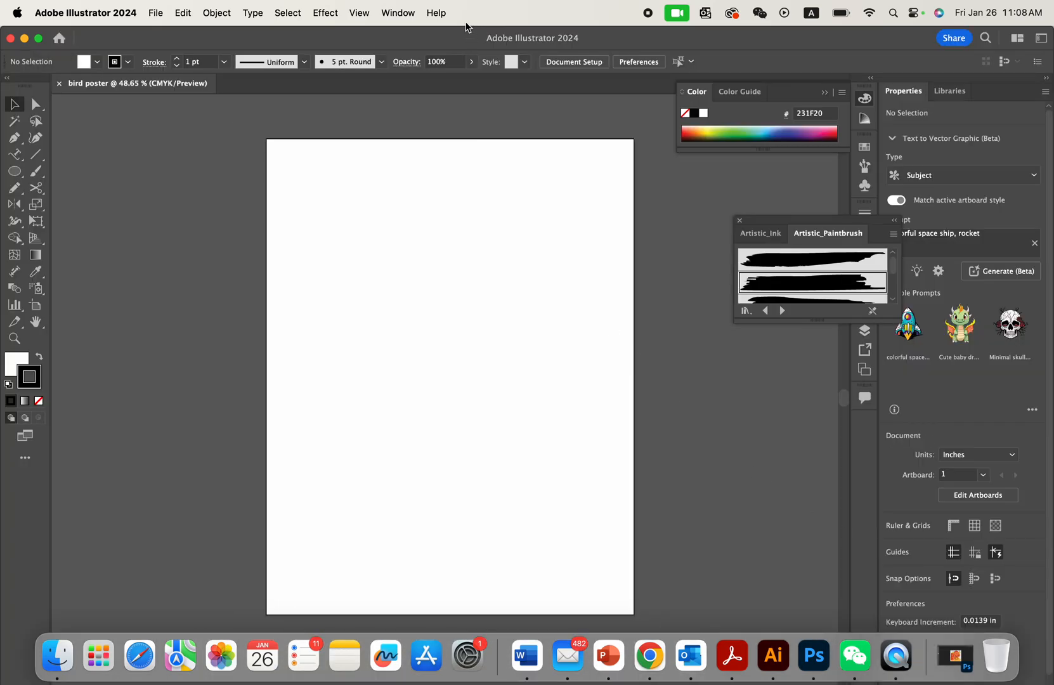
# - Reset the Essentials Classic workspace to its default layout
pyautogui.click(406, 6)
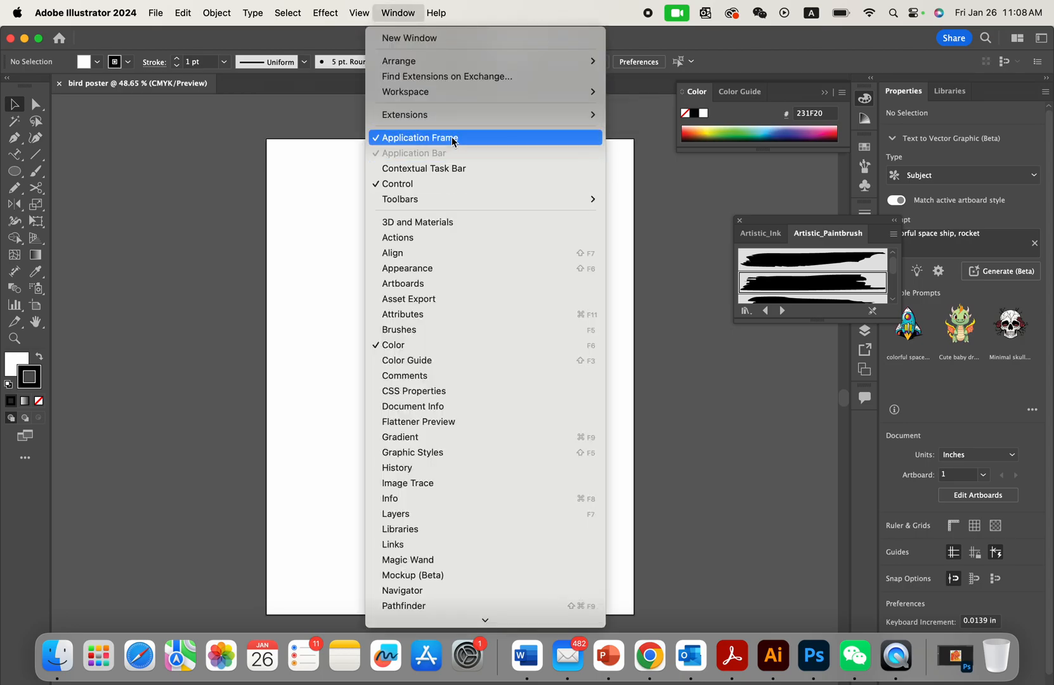
pyautogui.moveTo(504, 94)
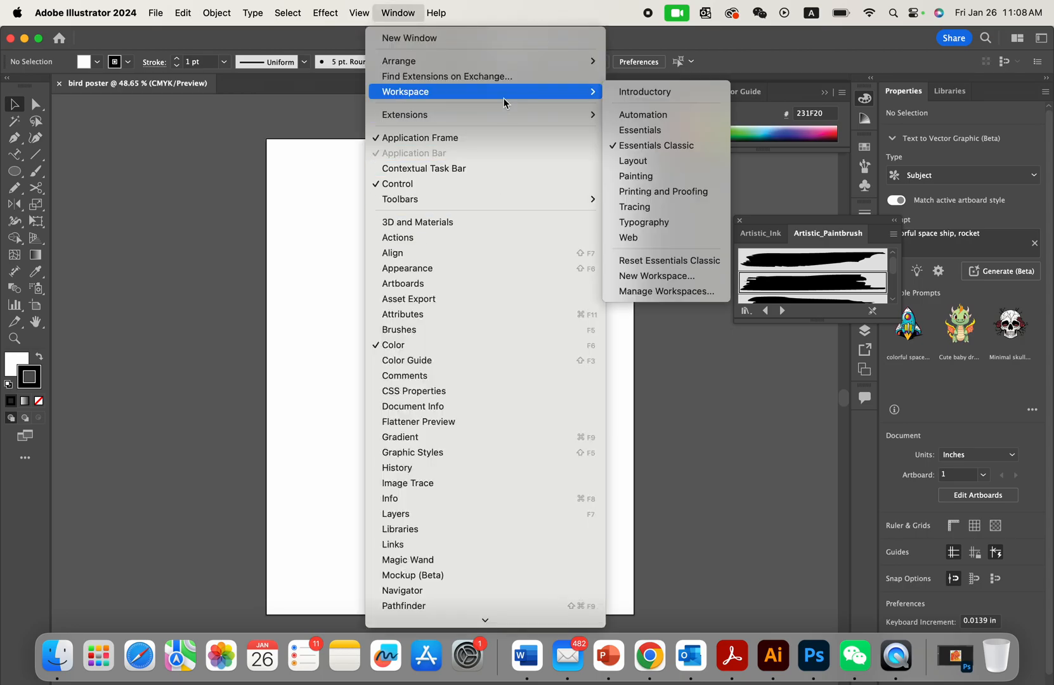
pyautogui.click(669, 260)
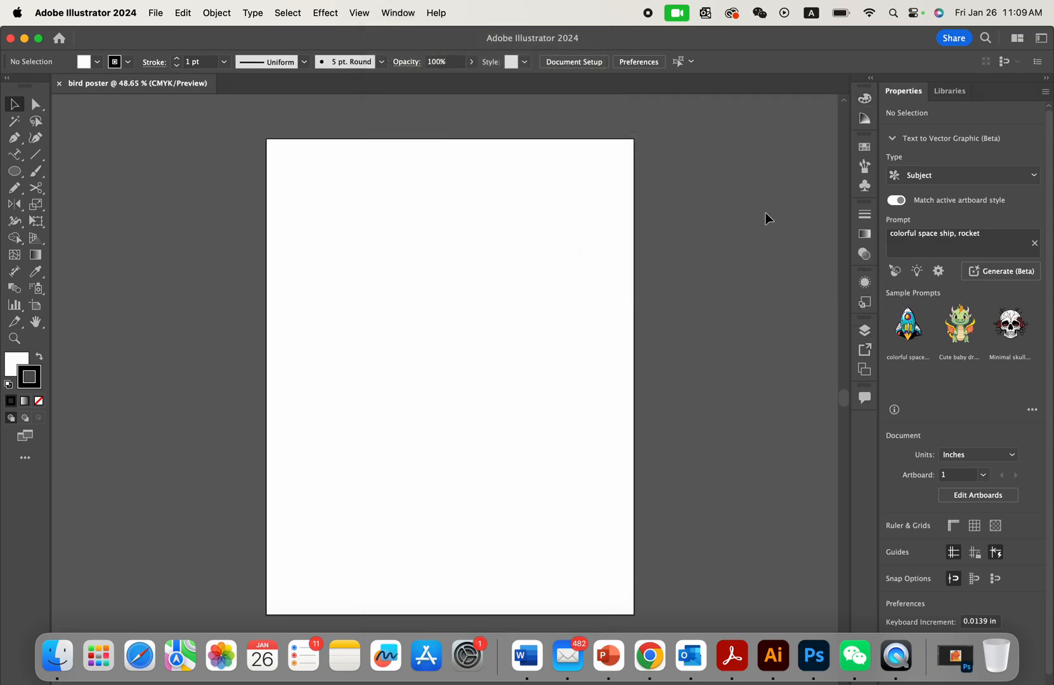
pyautogui.scroll(-2, 718, 160)
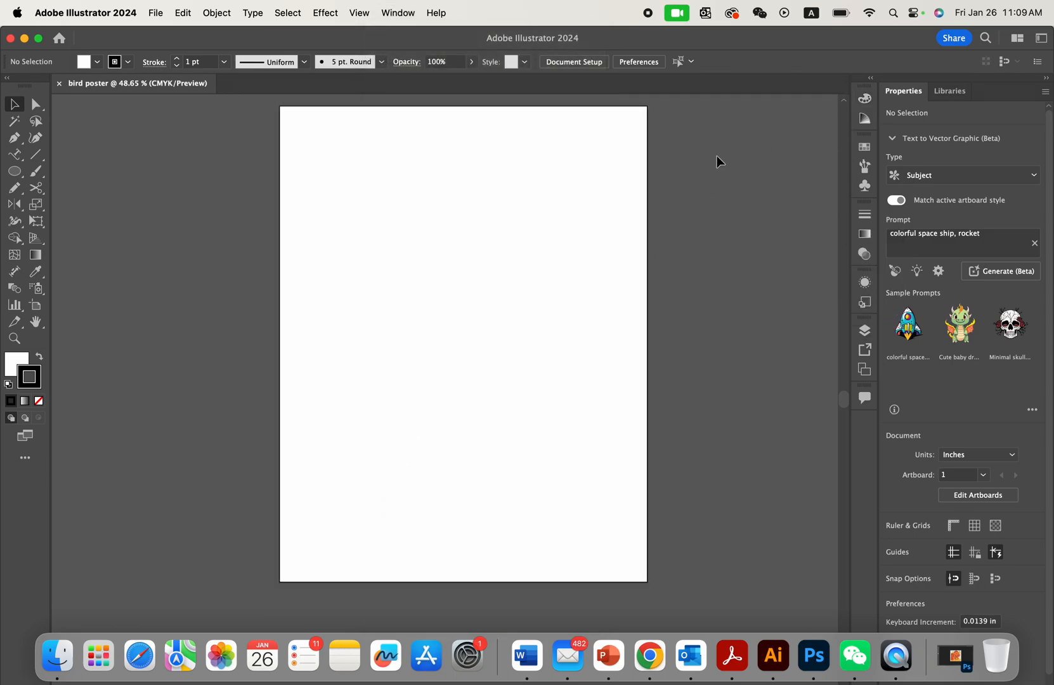
pyautogui.scroll(2, 718, 160)
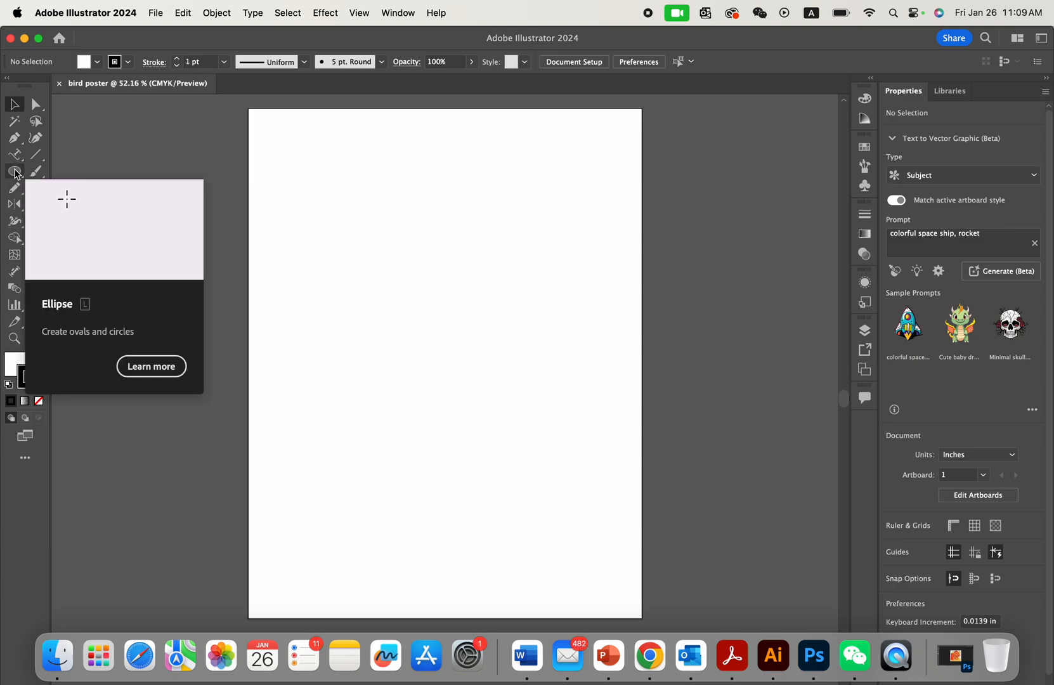
# - Draw an 8.5 by 11 in rectangle that covers the whole artboard
pyautogui.click(21, 171)
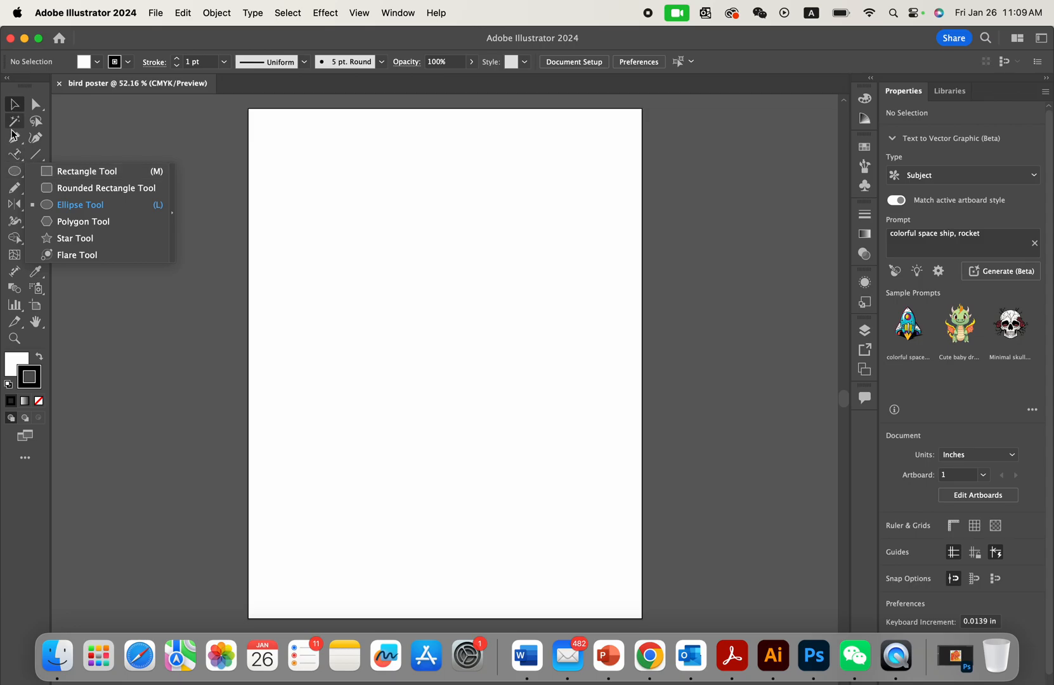
pyautogui.click(16, 171)
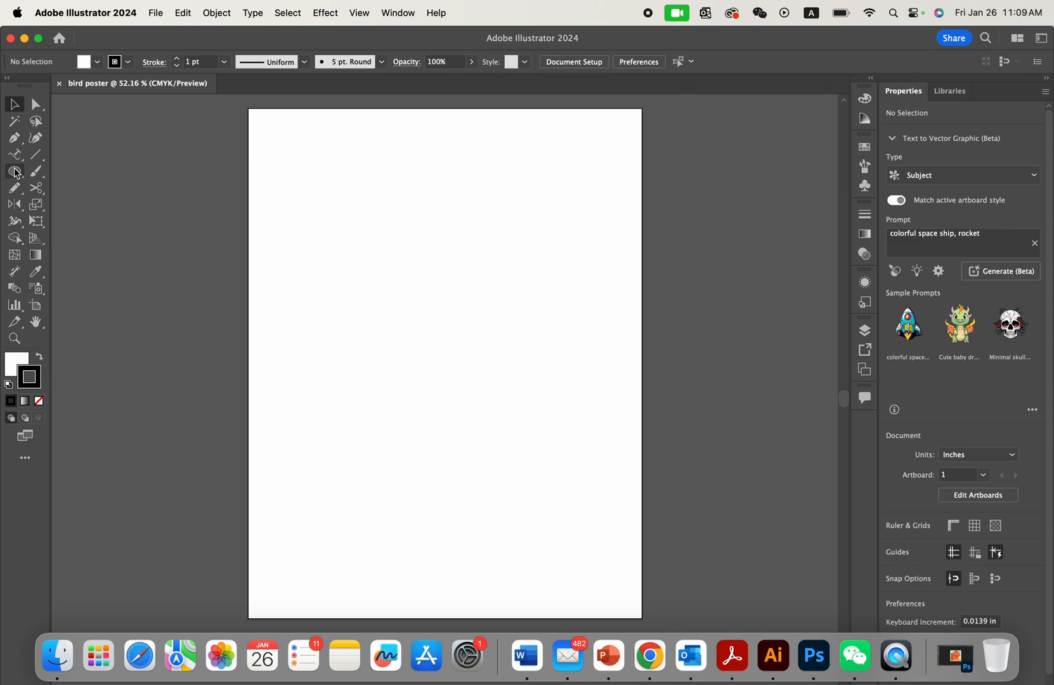
pyautogui.click(16, 172)
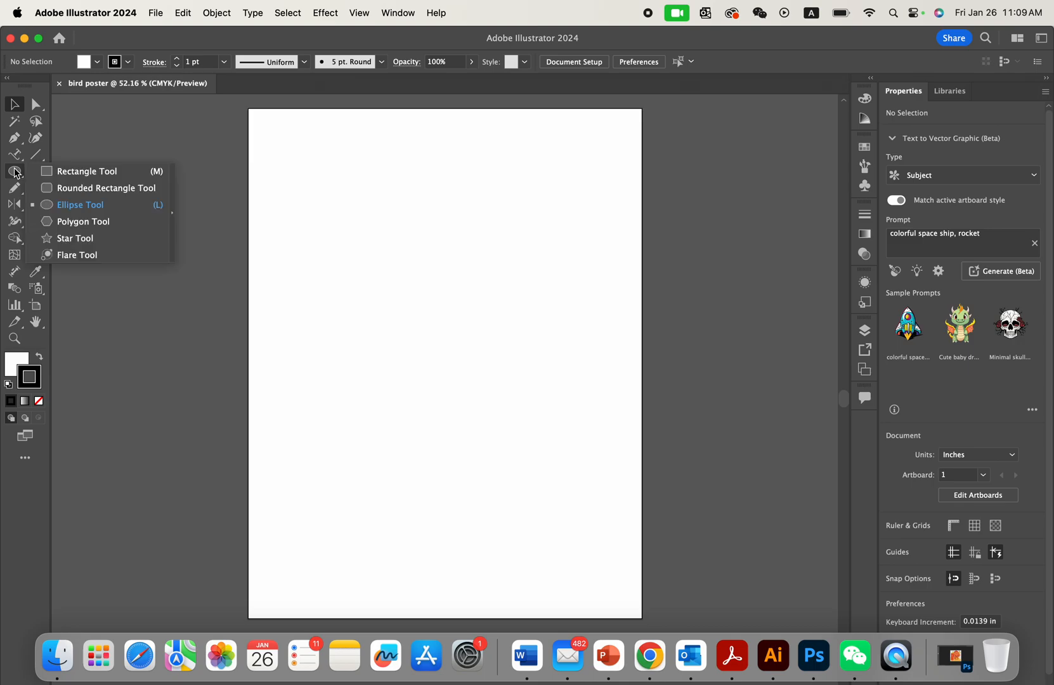
pyautogui.click(125, 175)
pyautogui.scroll(-1, 377, 258)
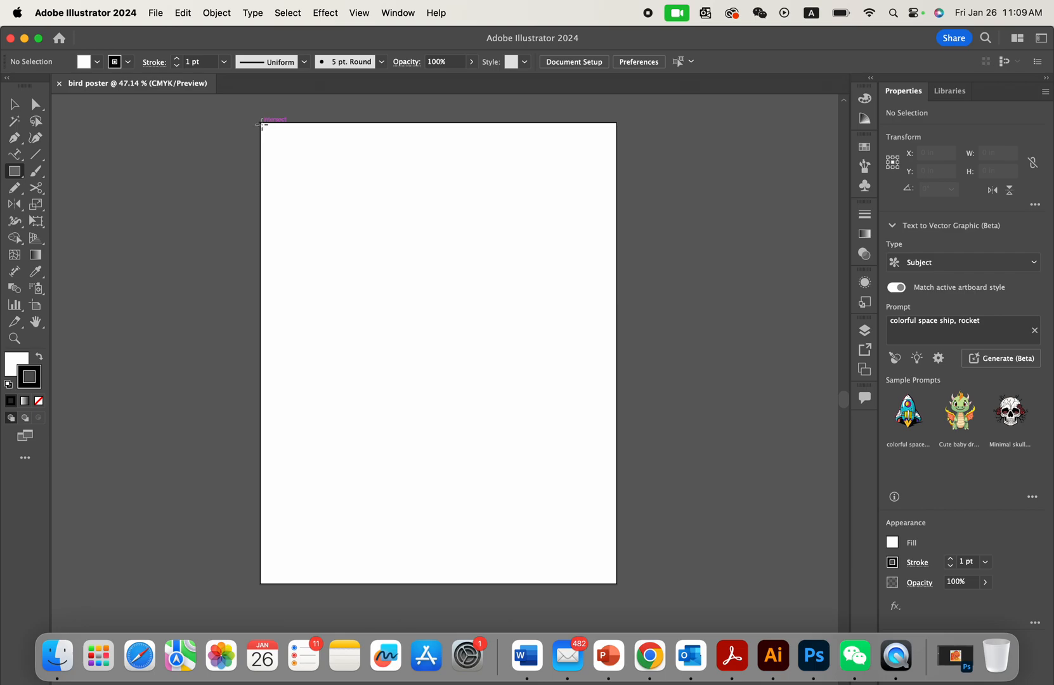
pyautogui.moveTo(260, 123); pyautogui.dragTo(616, 583)
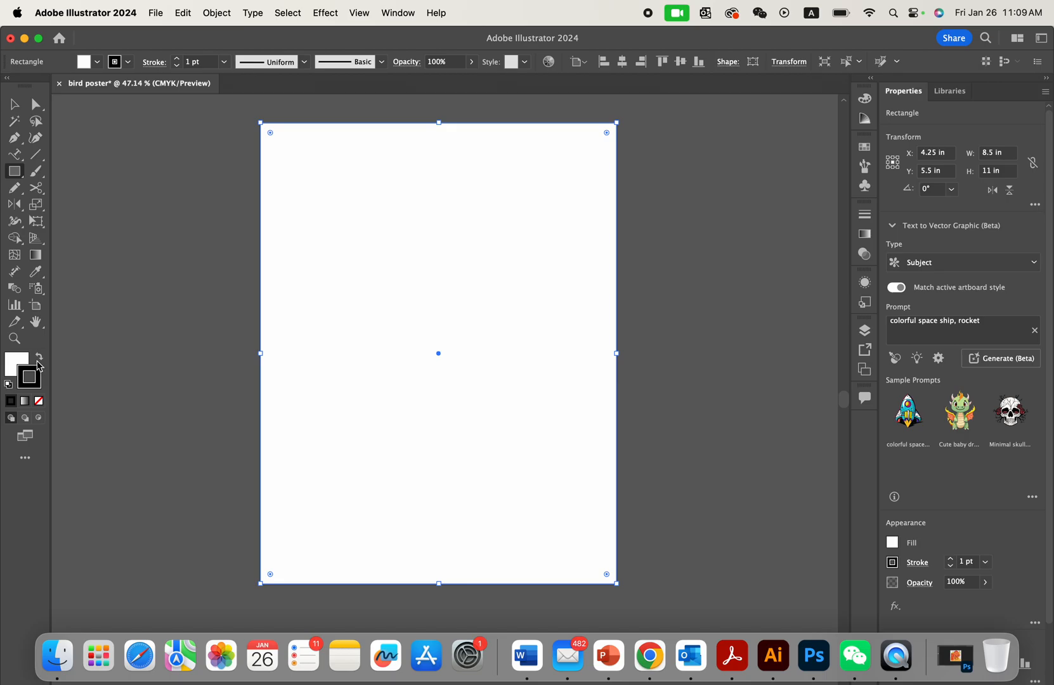
# - Give the artboard-sized rectangle a black fill with no stroke, and deselect it
pyautogui.click(40, 358)
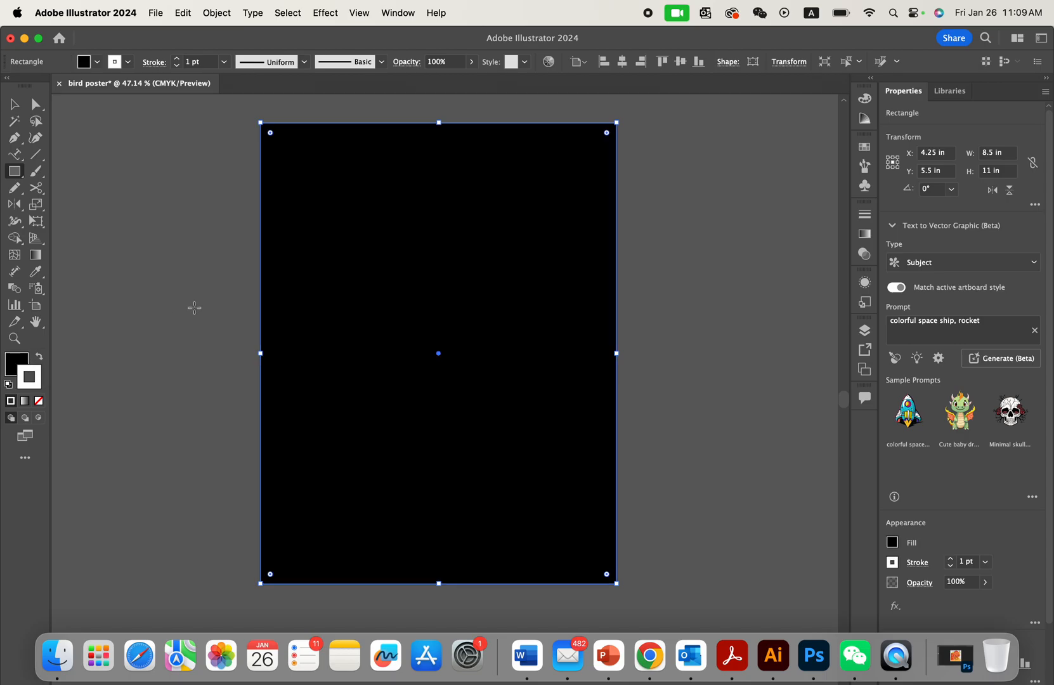
pyautogui.click(39, 400)
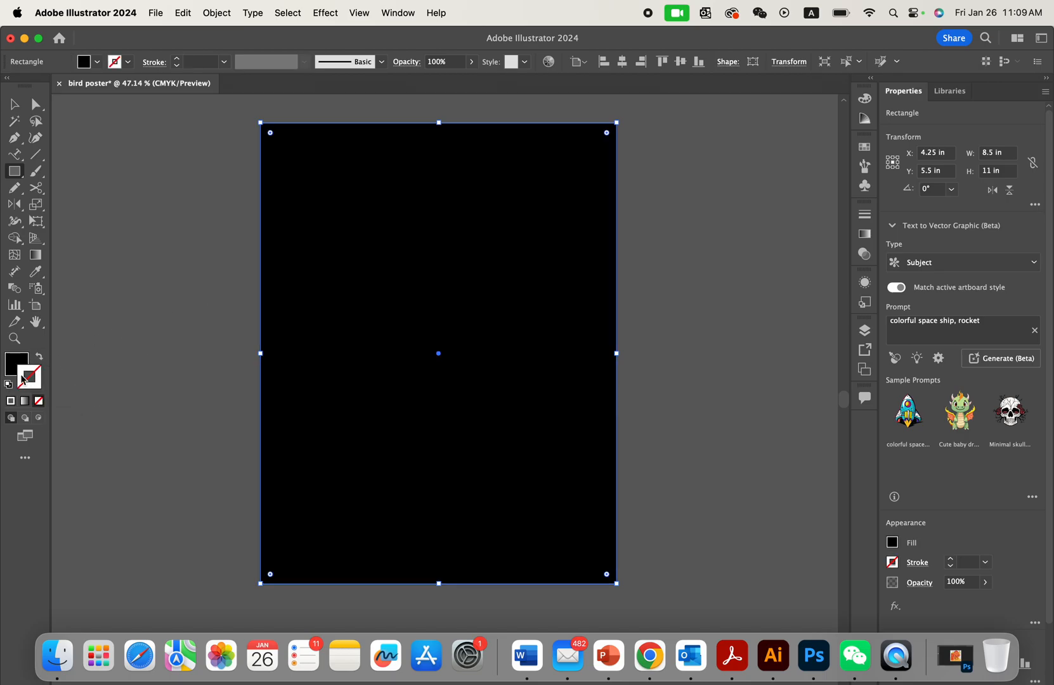
pyautogui.click(16, 363)
pyautogui.scroll(3, 296, 290)
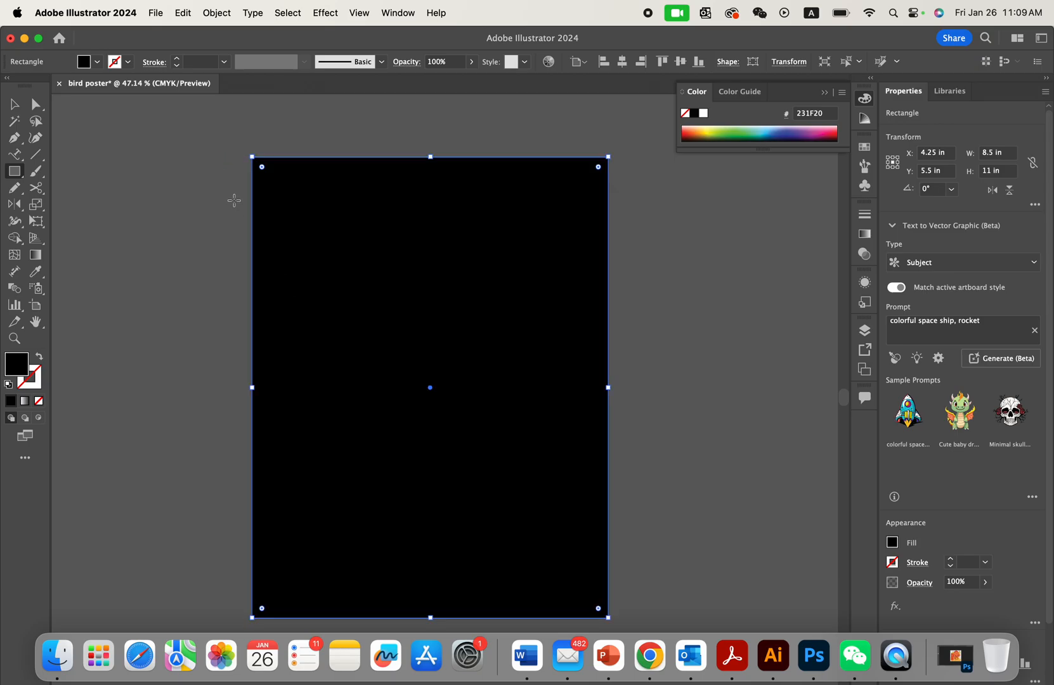
pyautogui.scroll(-2, 235, 200)
pyautogui.scroll(-2, 317, 196)
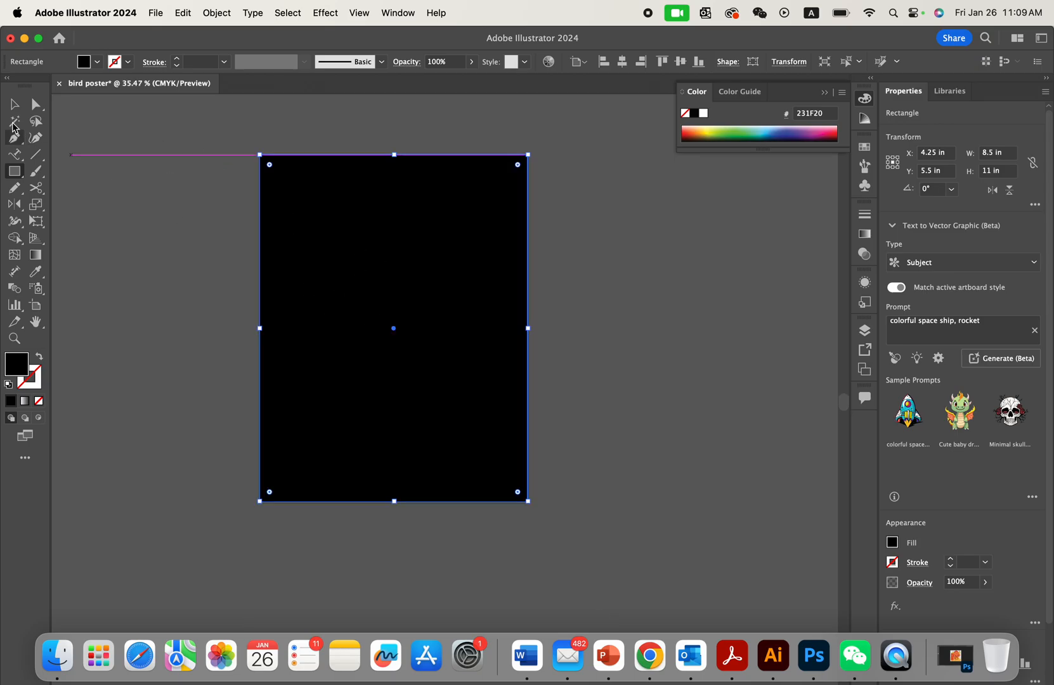
pyautogui.press('v')
pyautogui.click(134, 205)
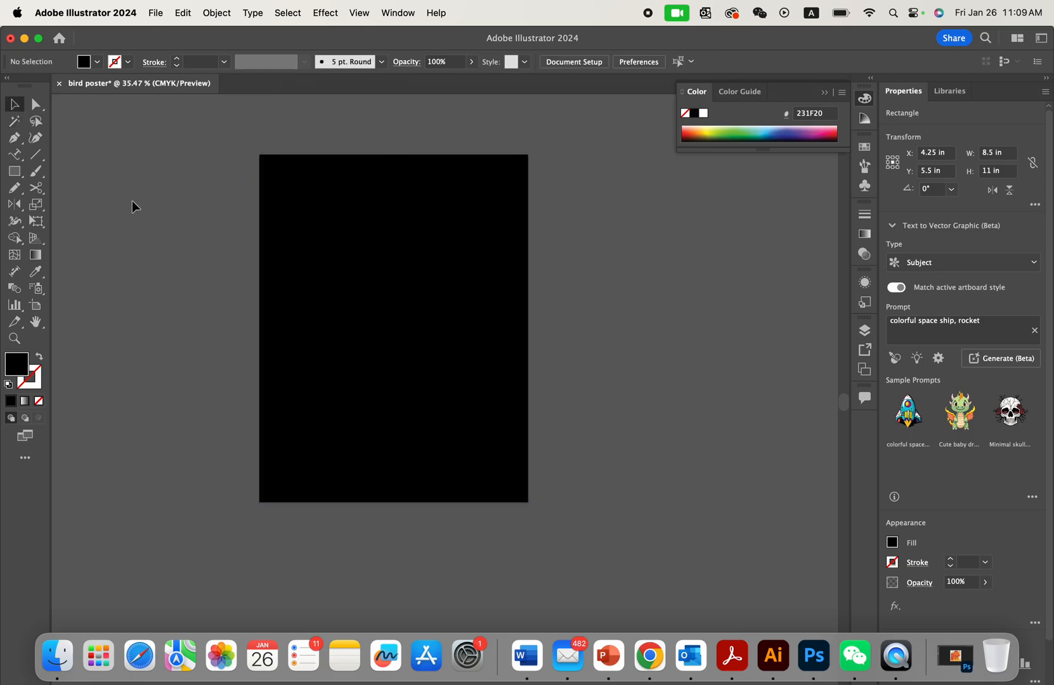
# - Show the document's layers and rename Layer 1 as Background
pyautogui.click(400, 13)
pyautogui.scroll(-3, 482, 222)
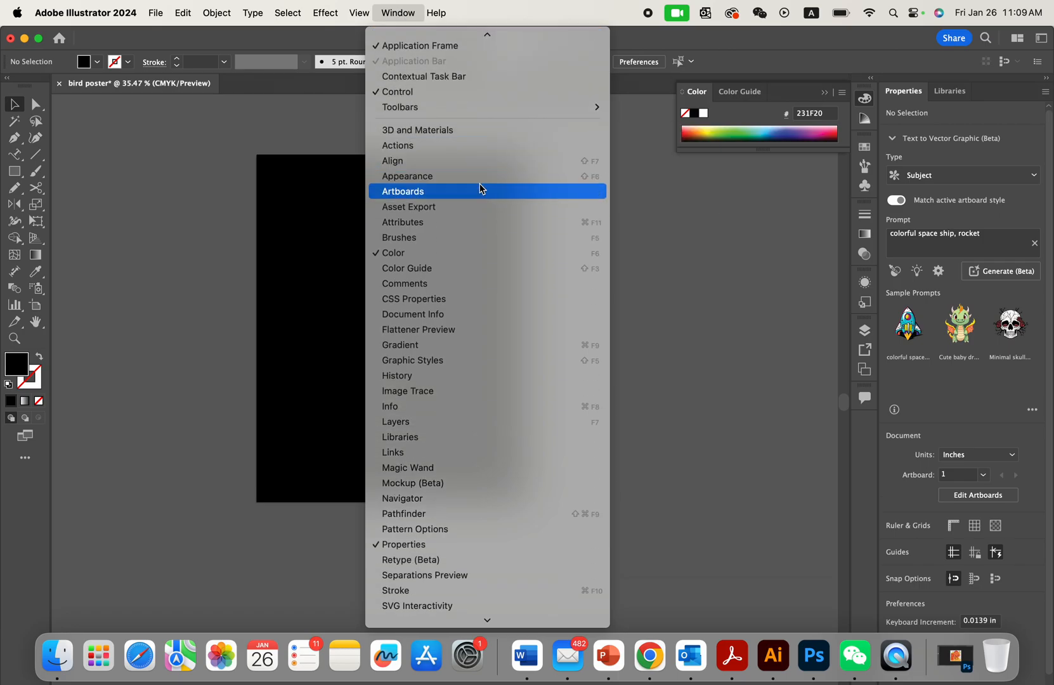
pyautogui.scroll(-3, 479, 193)
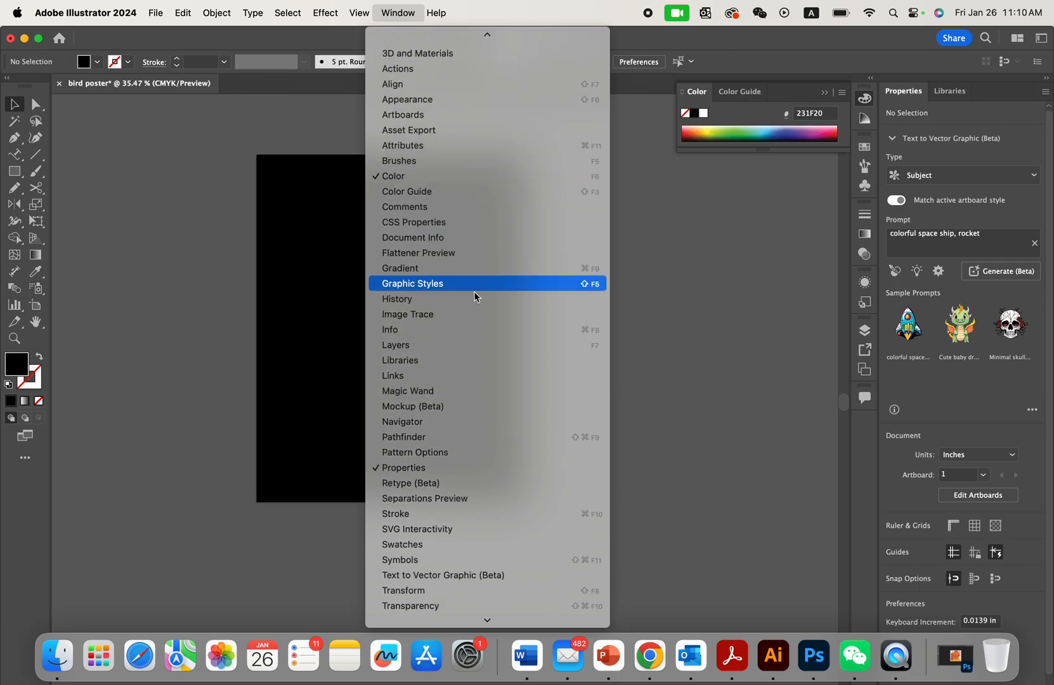
pyautogui.click(477, 345)
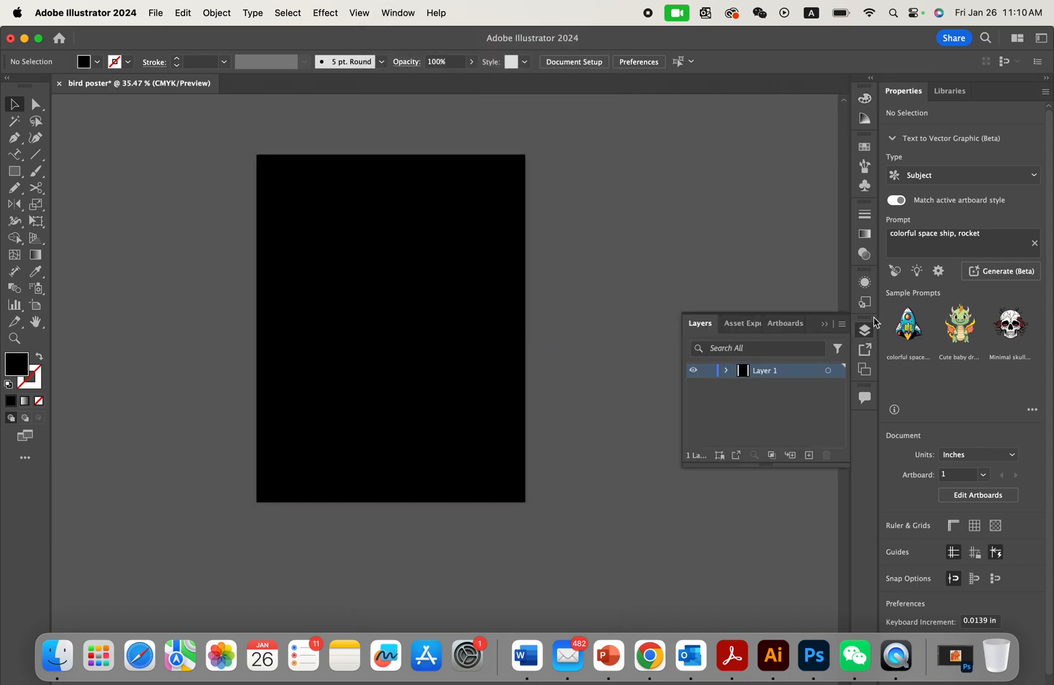
pyautogui.doubleClick(774, 375)
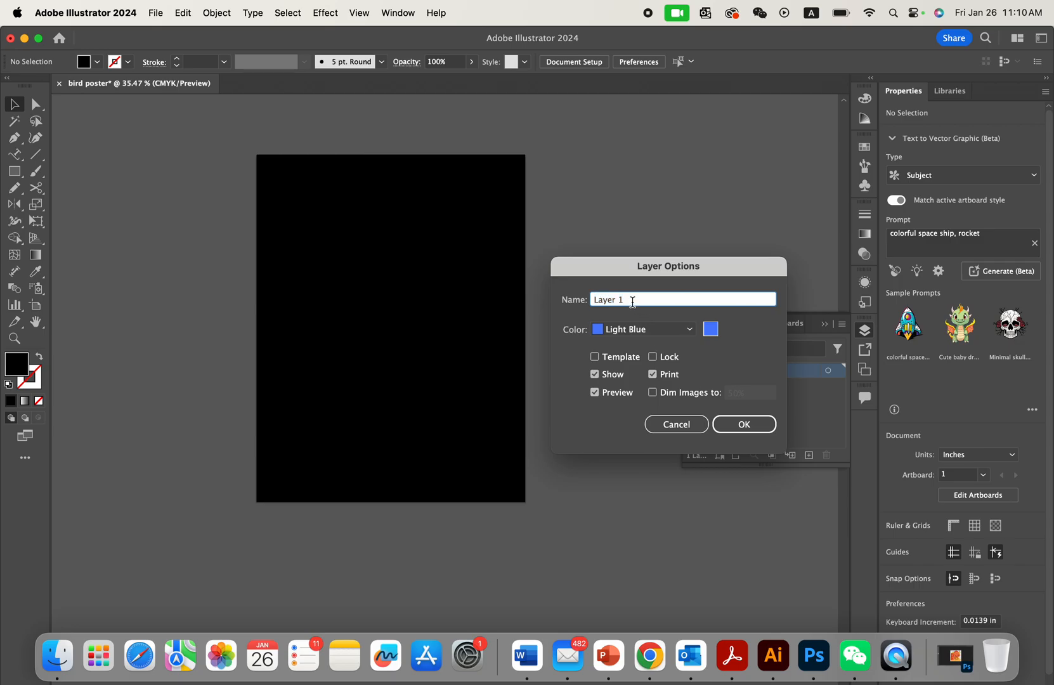
pyautogui.write('Background')
pyautogui.click(757, 427)
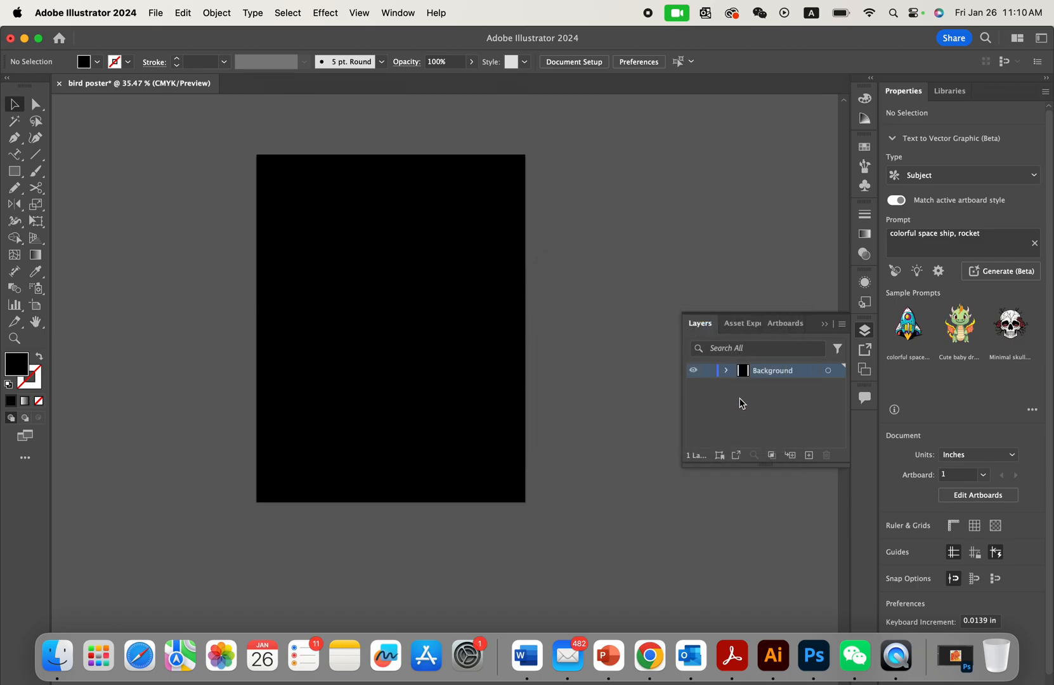
# - Lock the Background layer and add a new layer above it
pyautogui.click(708, 371)
pyautogui.scroll(1, 395, 189)
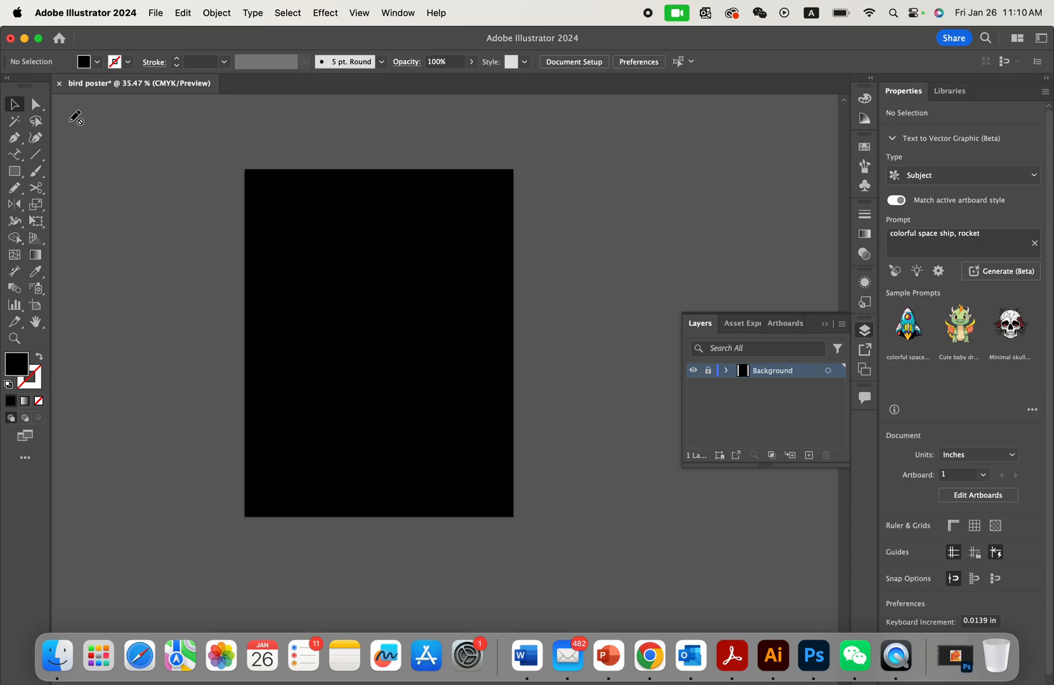
pyautogui.click(35, 136)
pyautogui.scroll(-1, 482, 362)
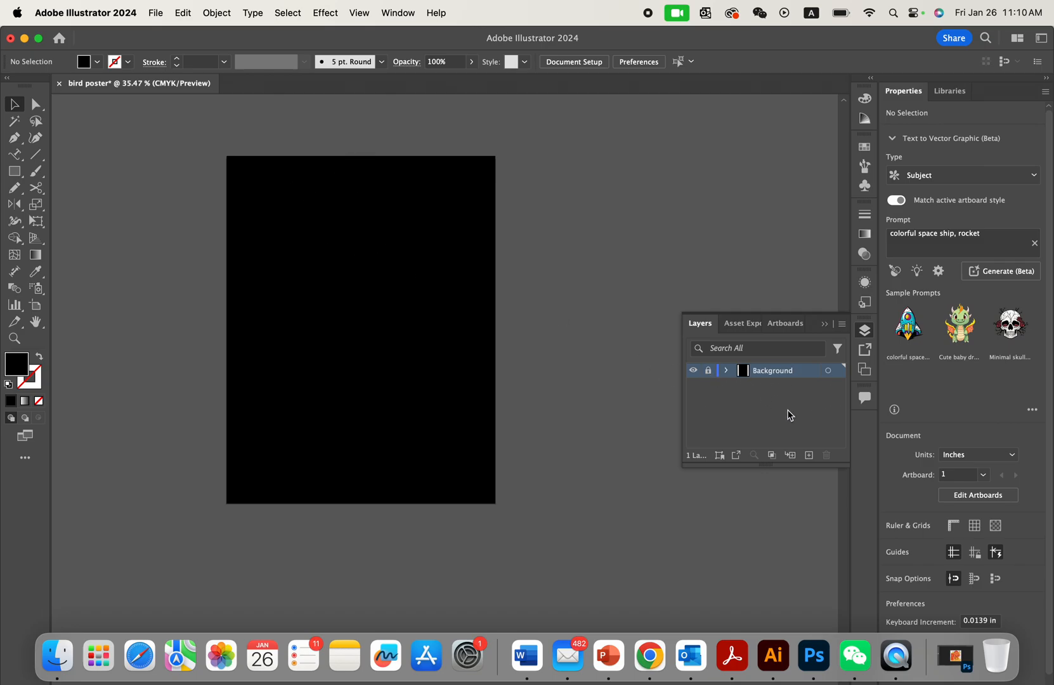
pyautogui.click(808, 455)
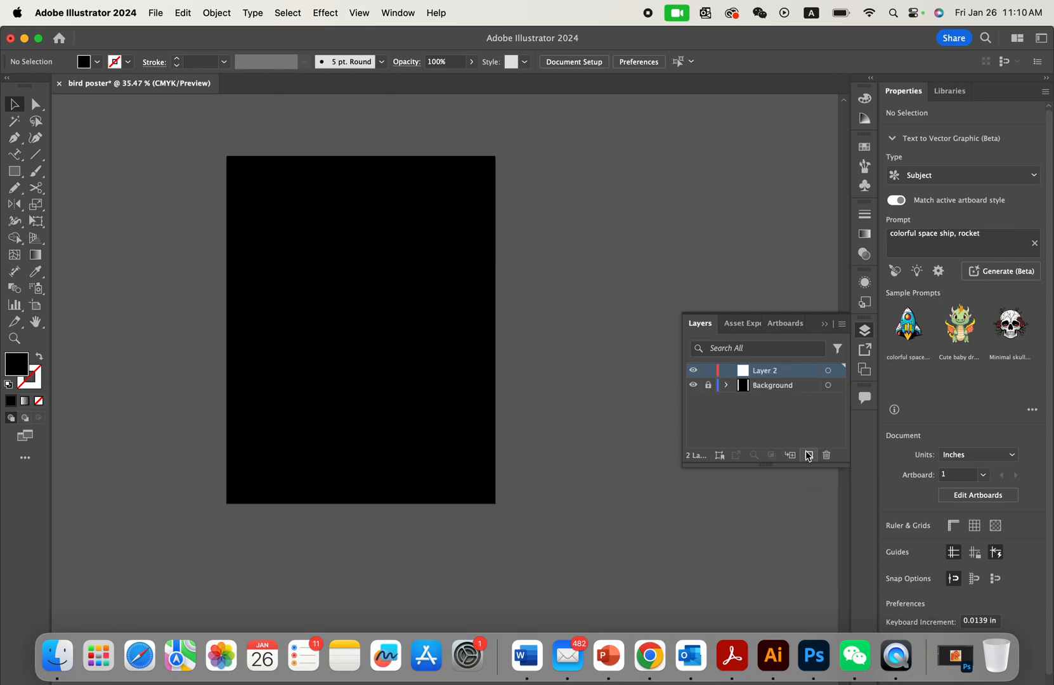
# - Place the hummingbird screenshot from the Materials Jan25 folder on the new layer, centered horizontally over the upper part of the artboard
pyautogui.click(57, 656)
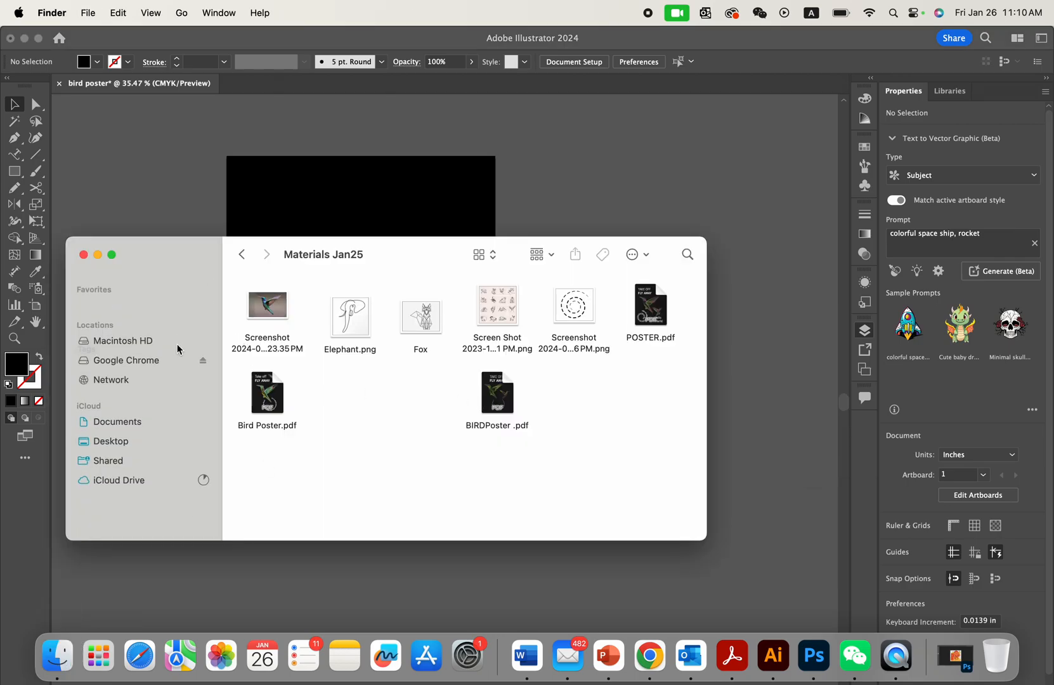
pyautogui.moveTo(269, 311); pyautogui.dragTo(322, 203)
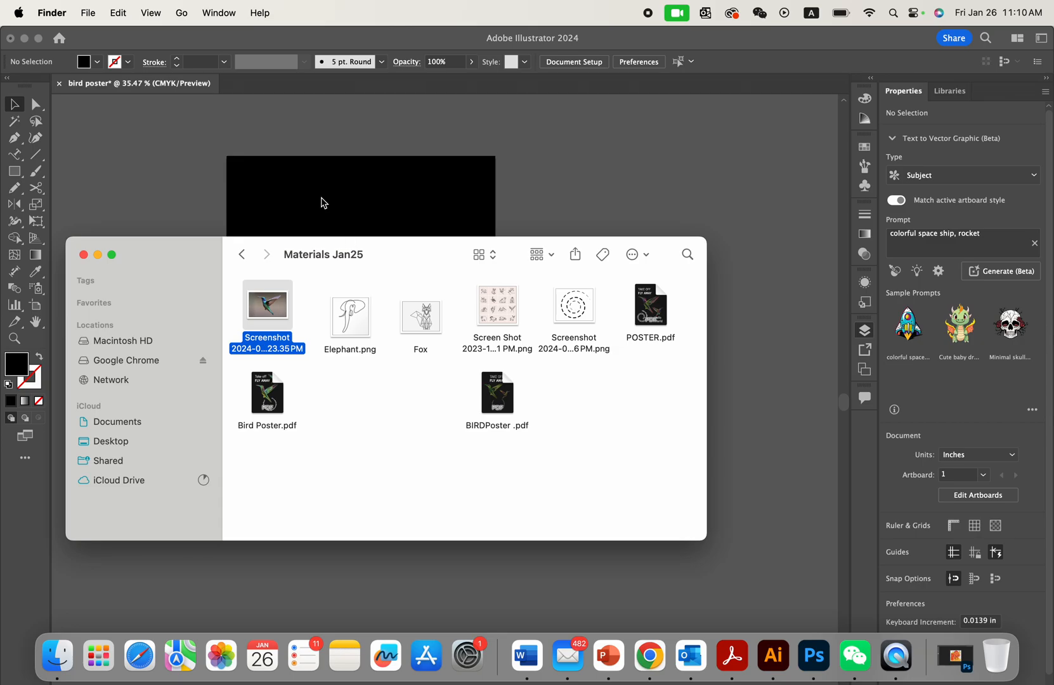
pyautogui.scroll(4, 383, 254)
pyautogui.hscroll(-2, 383, 254)
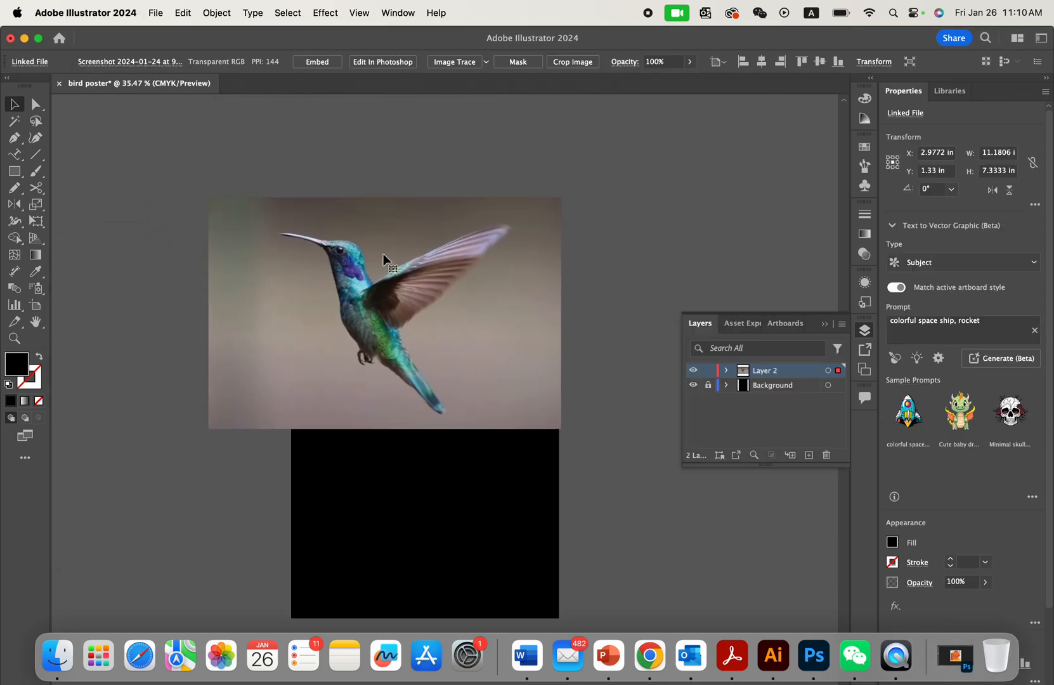
pyautogui.click(312, 169)
pyautogui.moveTo(416, 309); pyautogui.dragTo(491, 370)
# - Scale the hummingbird photo down proportionally to about 5.08 by 3.33 in and position it in the artboard's upper area
pyautogui.scroll(-3, 487, 395)
pyautogui.hscroll(1, 487, 395)
pyautogui.scroll(2, 491, 370)
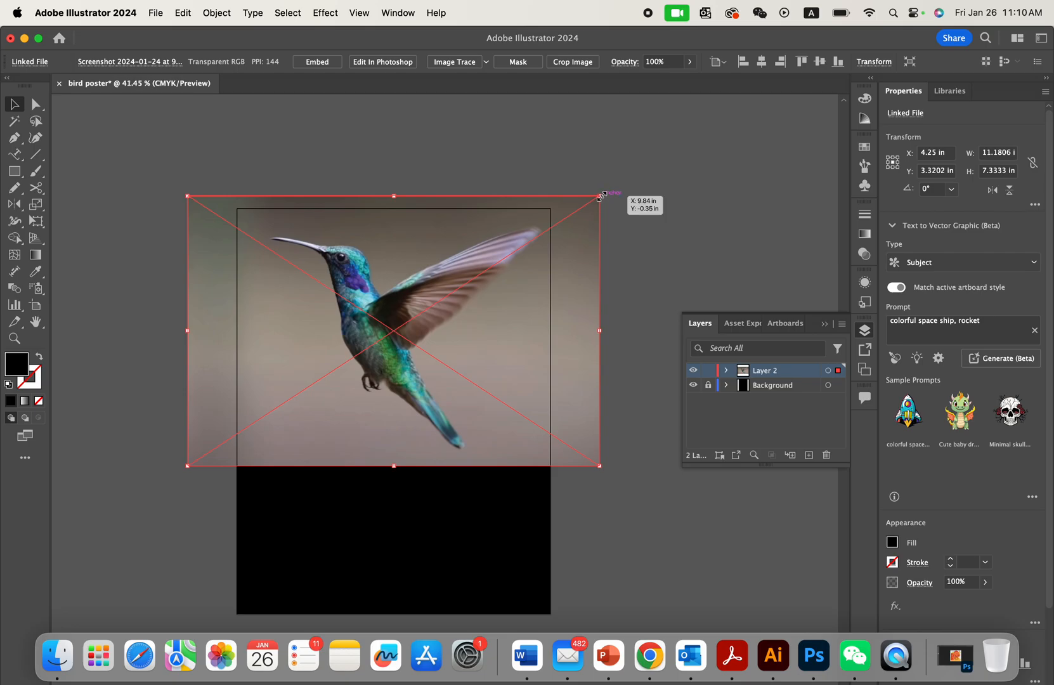
pyautogui.moveTo(601, 197); pyautogui.dragTo(380, 345)
pyautogui.moveTo(322, 404); pyautogui.dragTo(430, 304)
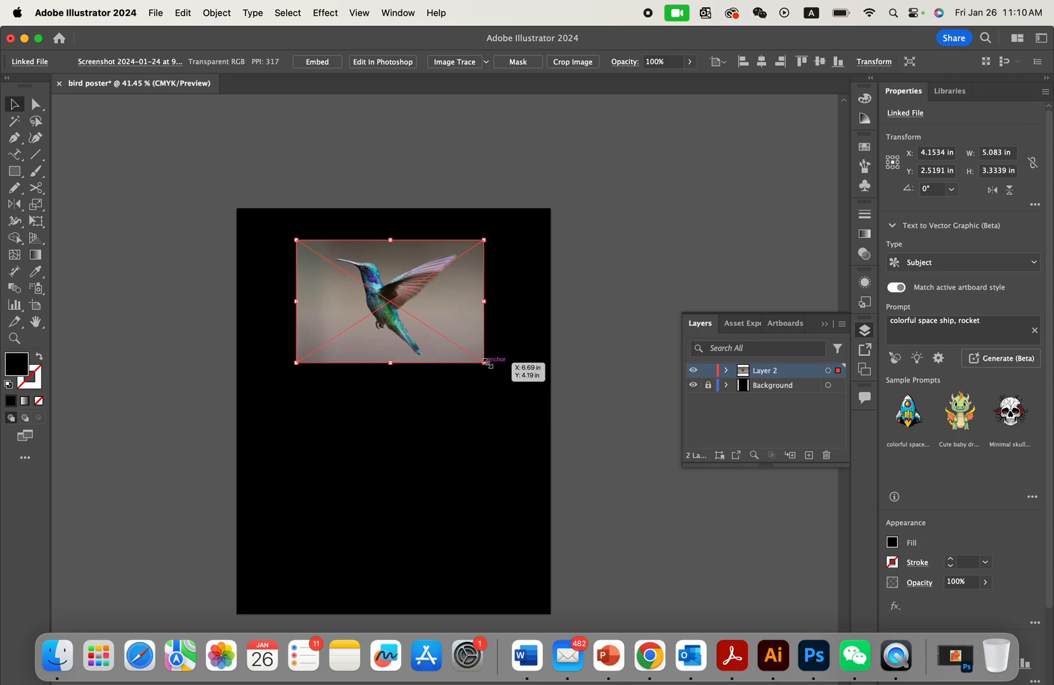
# - Try stretching the hummingbird photo out of proportion to about 9.29 by 3.24 in, undo the stretch, and deselect the photo
pyautogui.moveTo(485, 365); pyautogui.dragTo(638, 361)
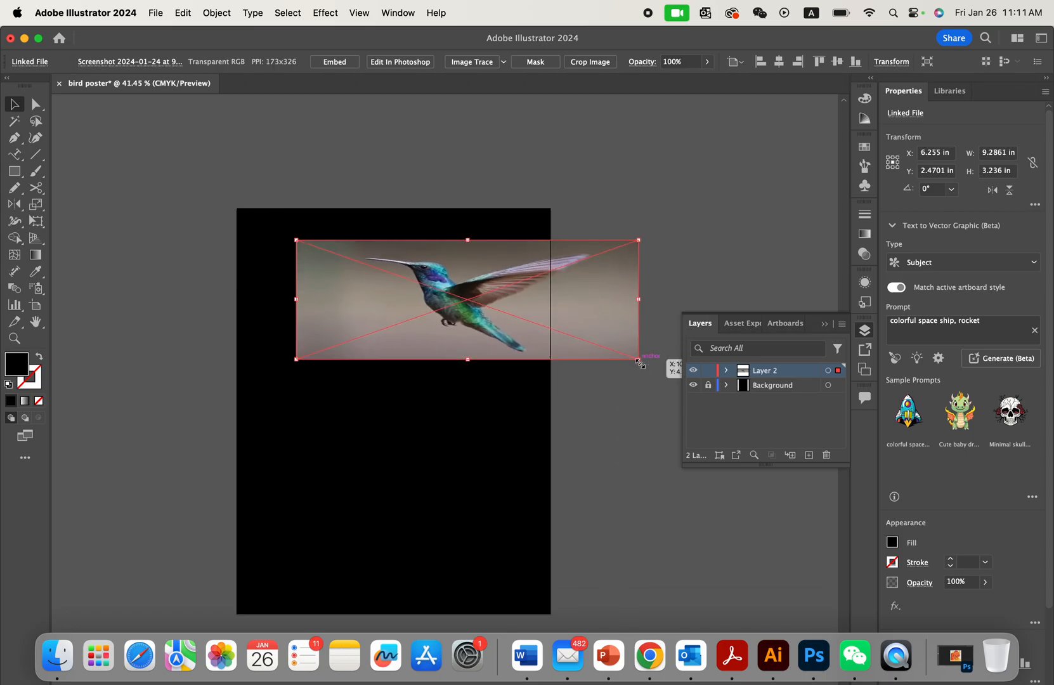
pyautogui.press('super+z')
pyautogui.click(467, 374)
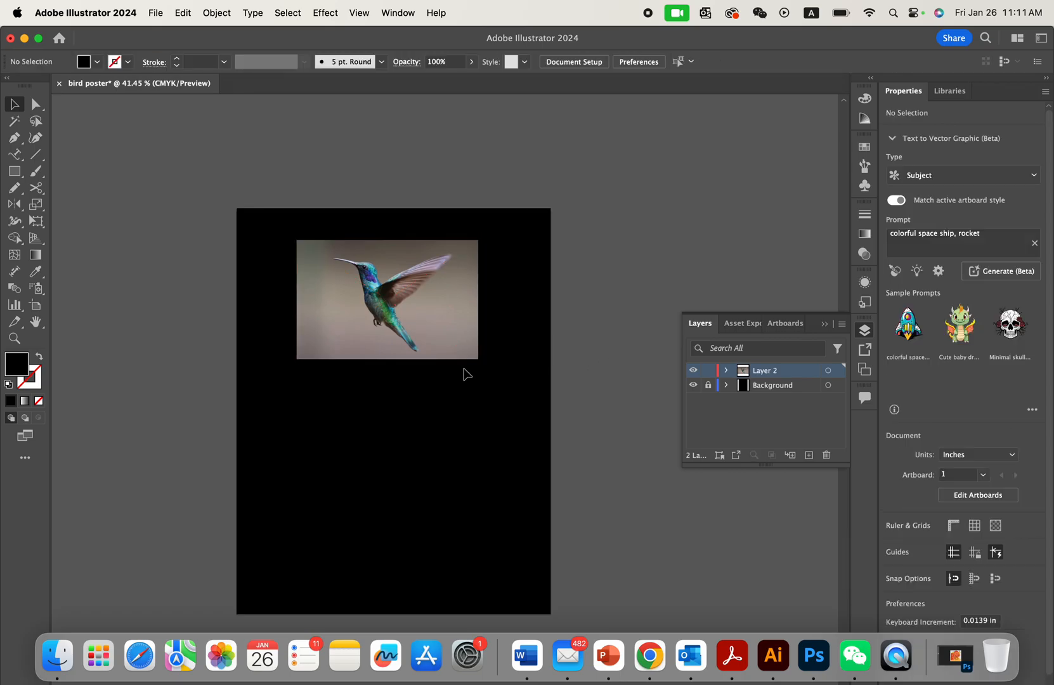
# - Enlarge the hummingbird photo proportionally to about 6.11 by 4.01 in, position it over the artboard's upper part, and deselect it
pyautogui.scroll(2, 467, 374)
pyautogui.moveTo(454, 345); pyautogui.dragTo(432, 339)
pyautogui.moveTo(370, 289); pyautogui.dragTo(451, 362)
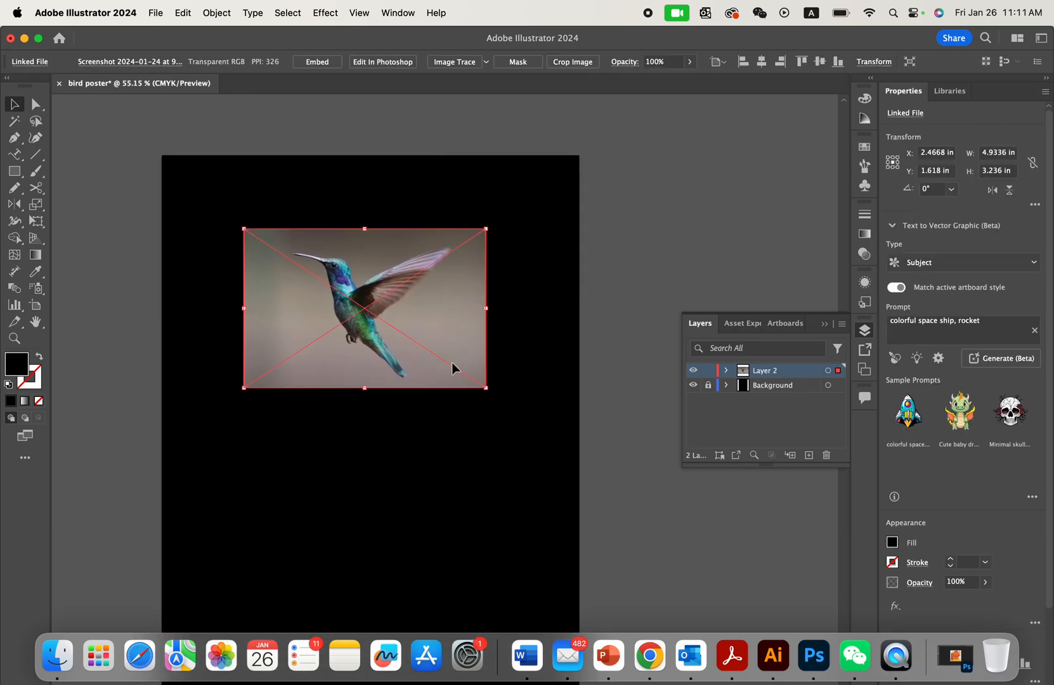
pyautogui.scroll(2, 452, 362)
pyautogui.moveTo(500, 401); pyautogui.dragTo(579, 448)
pyautogui.hscroll(-2, 580, 448)
pyautogui.moveTo(553, 400); pyautogui.dragTo(542, 394)
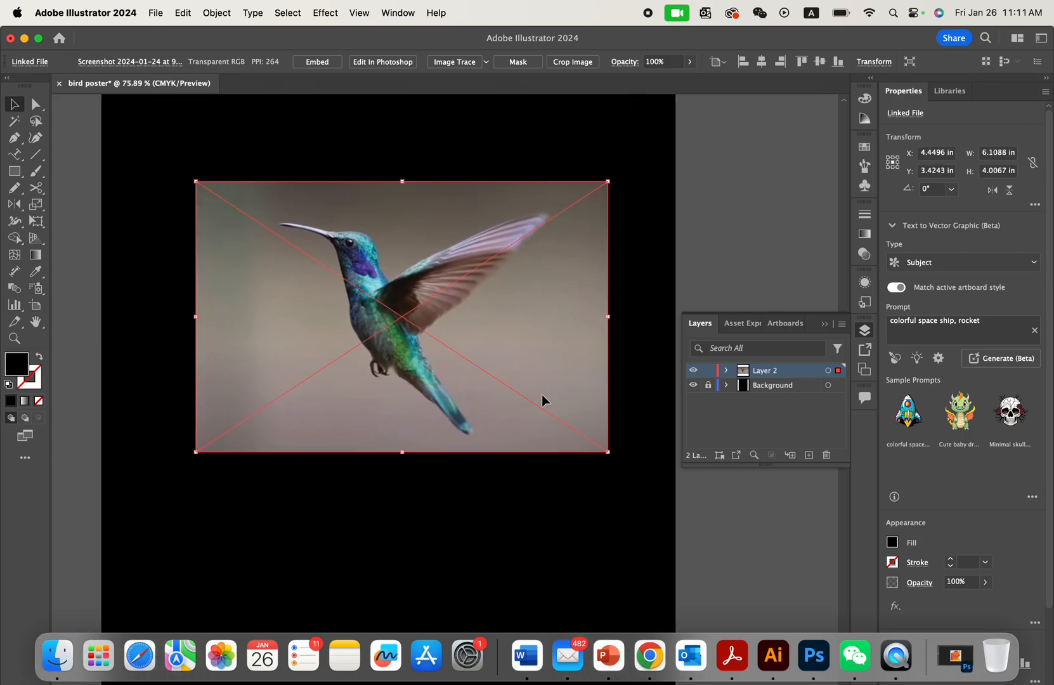
pyautogui.click(707, 218)
# - Lock the layer holding the hummingbird photo and rename it Bird
pyautogui.scroll(3, 327, 227)
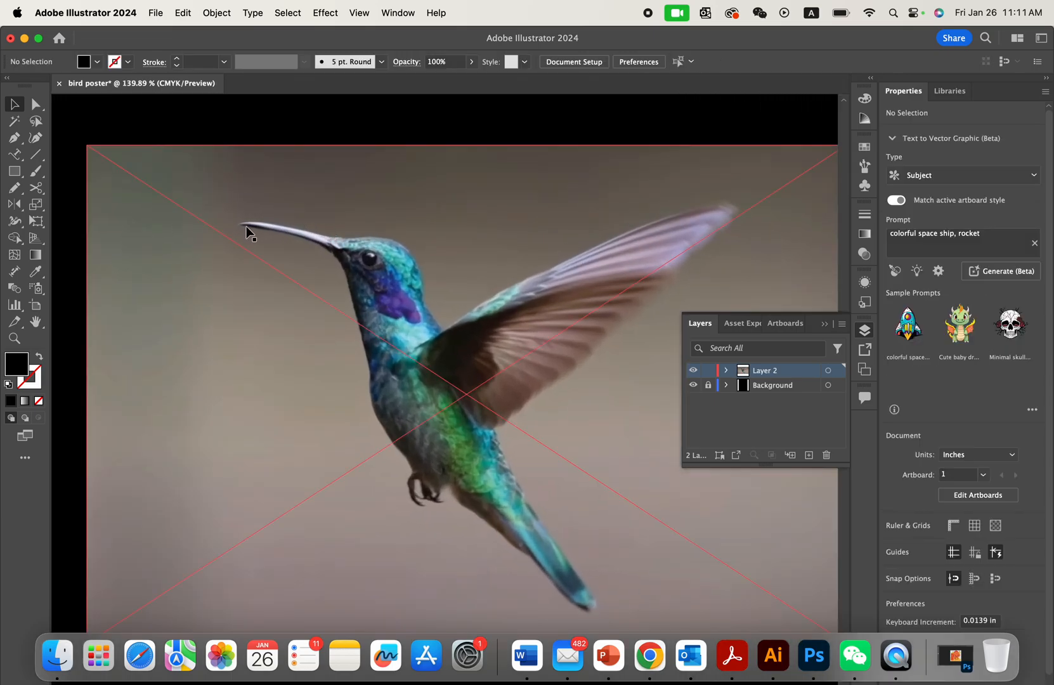
pyautogui.scroll(-2, 376, 312)
pyautogui.click(376, 312)
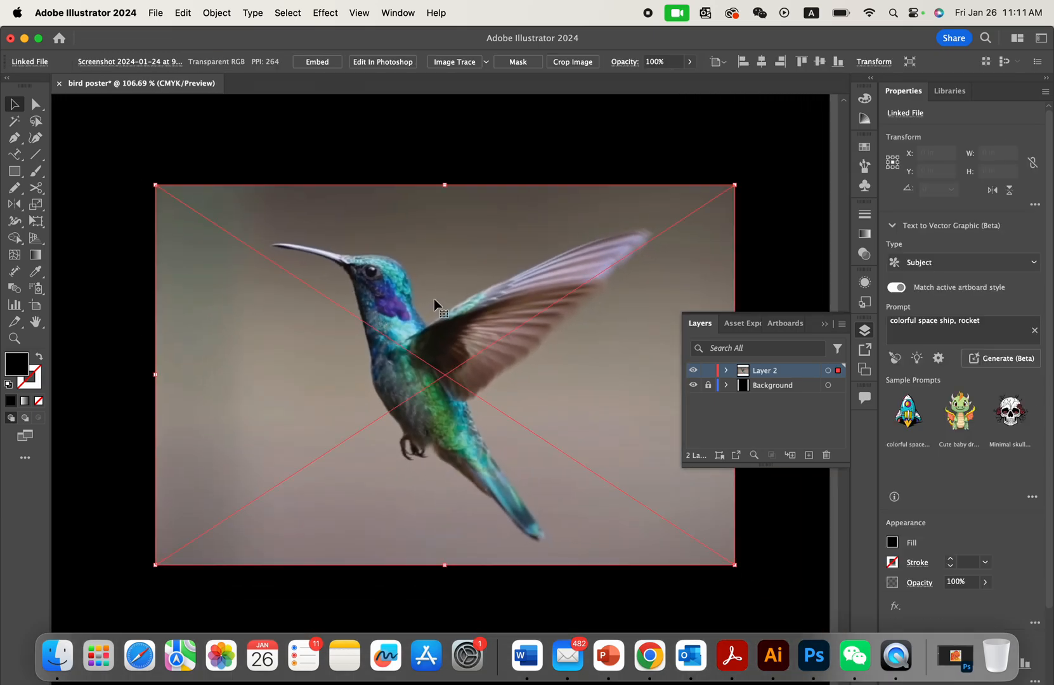
pyautogui.click(709, 371)
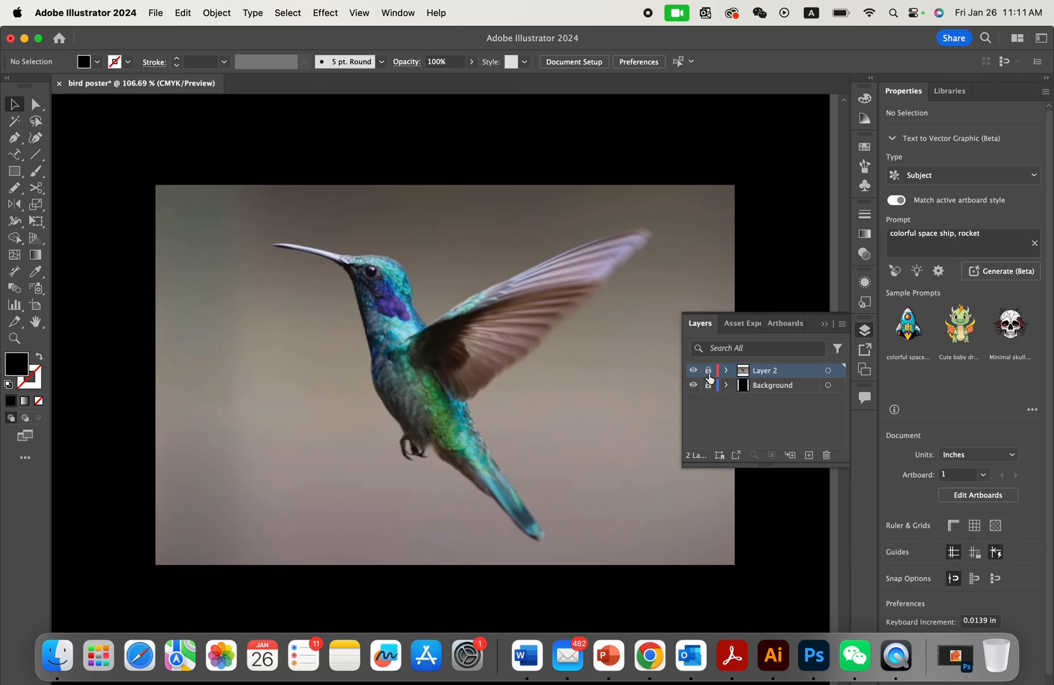
pyautogui.doubleClick(775, 371)
pyautogui.press('BackSpace')
pyautogui.press('Return')
# - Add a new layer above the Bird layer and name it Line
pyautogui.click(807, 455)
pyautogui.doubleClick(769, 373)
pyautogui.press('BackSpace')
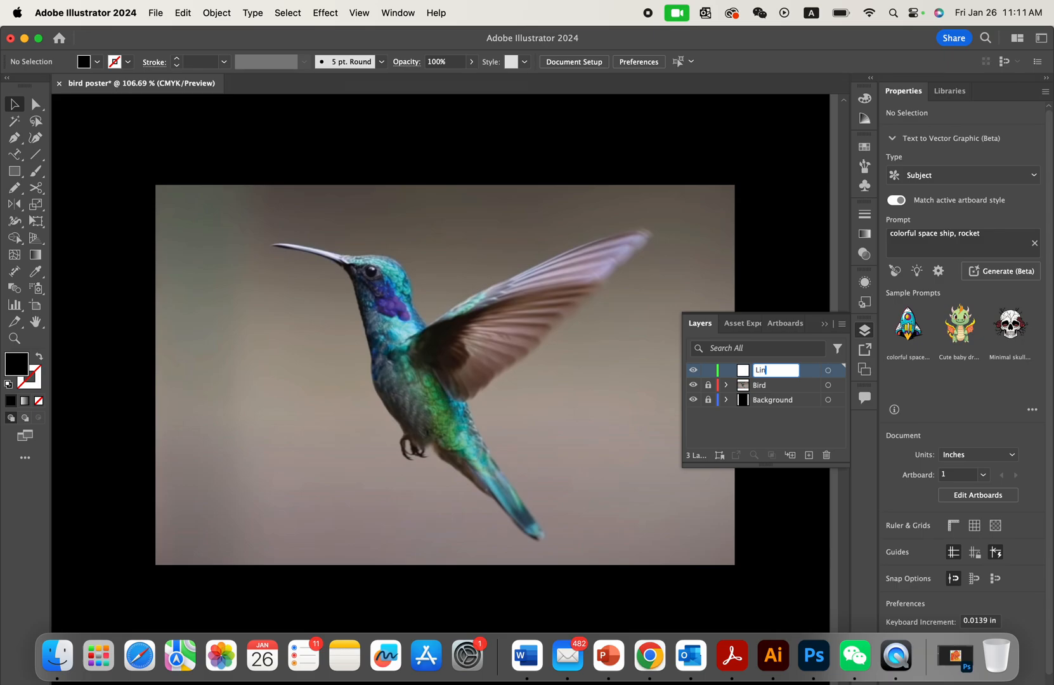
pyautogui.write('Line')
pyautogui.press('Return')
pyautogui.scroll(-2, 607, 376)
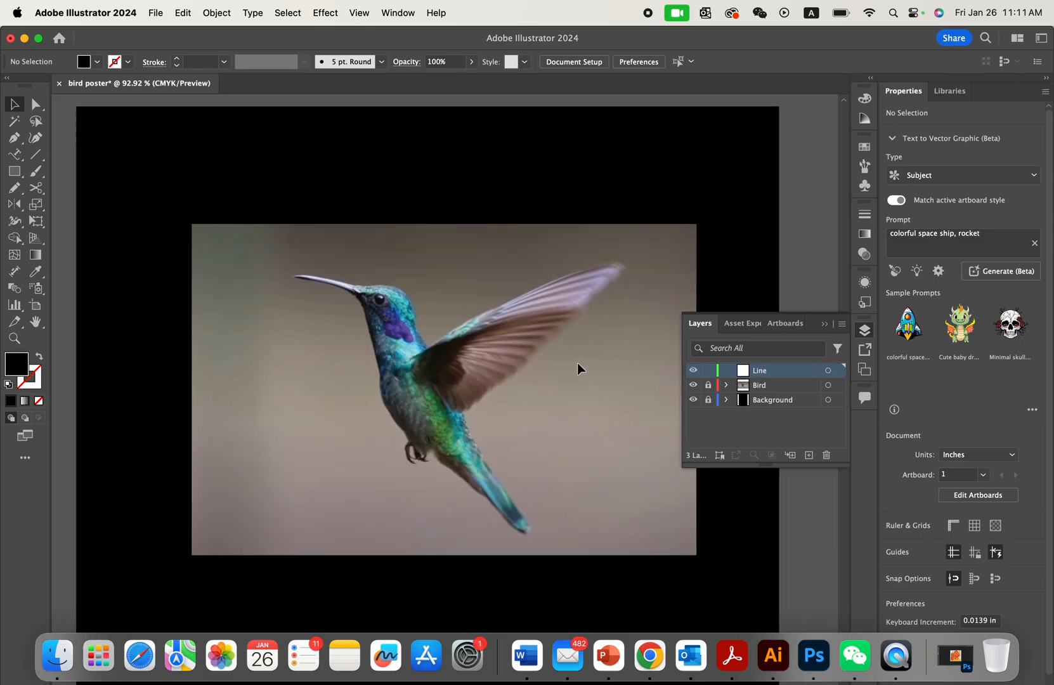
# - Make the Line layer active and set up the Pen tool with no fill and a dark 1 pt stroke
pyautogui.click(777, 387)
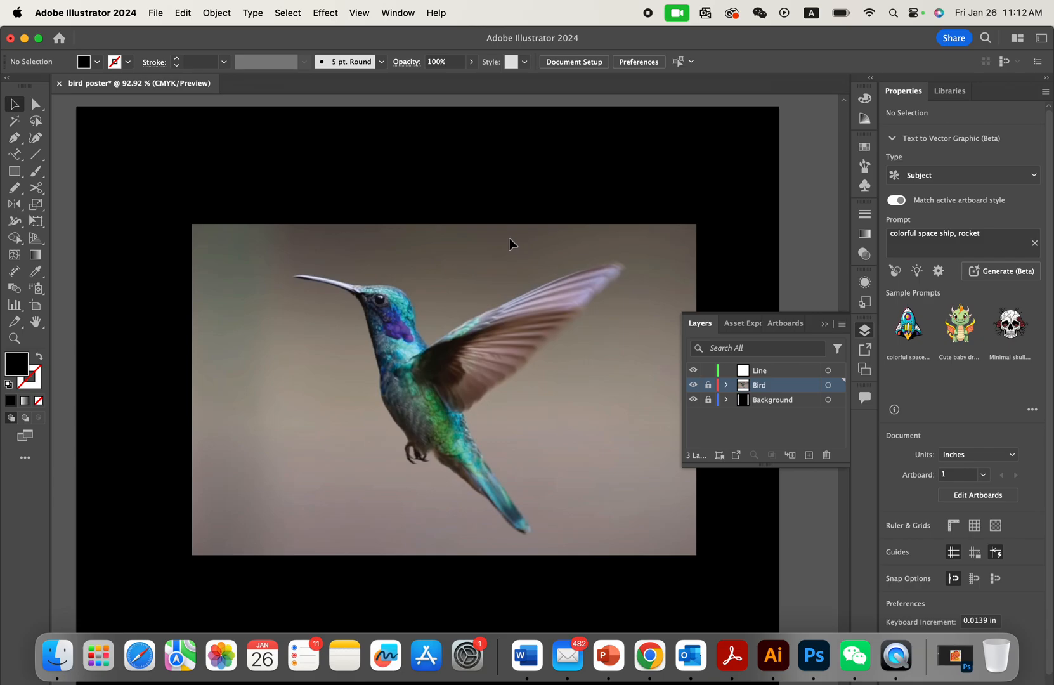
pyautogui.click(793, 370)
pyautogui.hscroll(3, 347, 393)
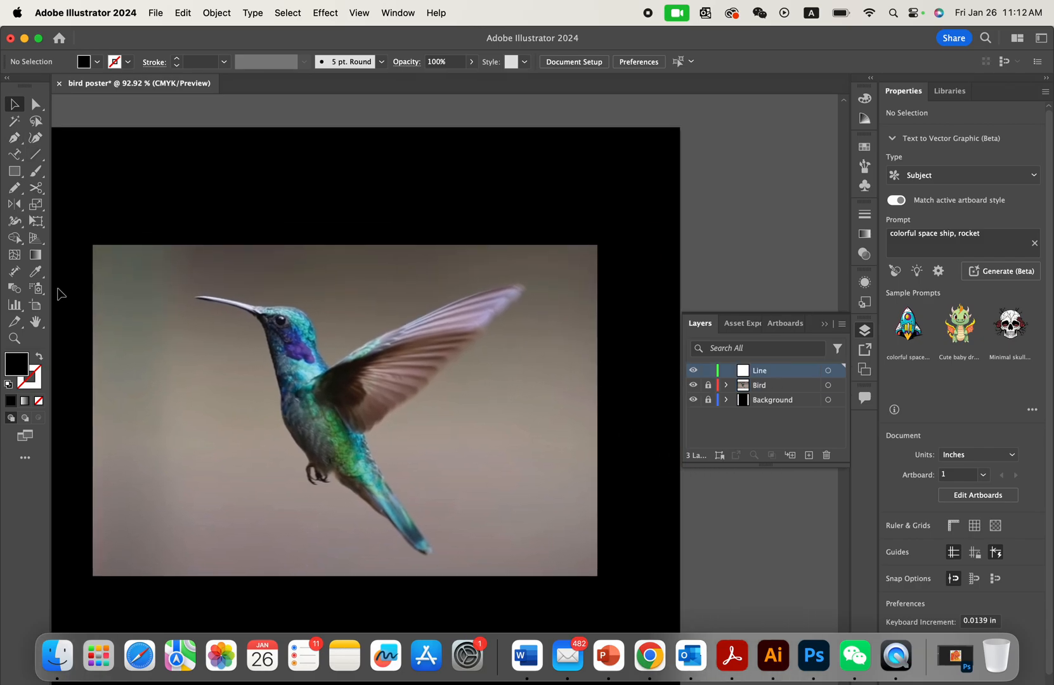
pyautogui.hscroll(-3, 60, 294)
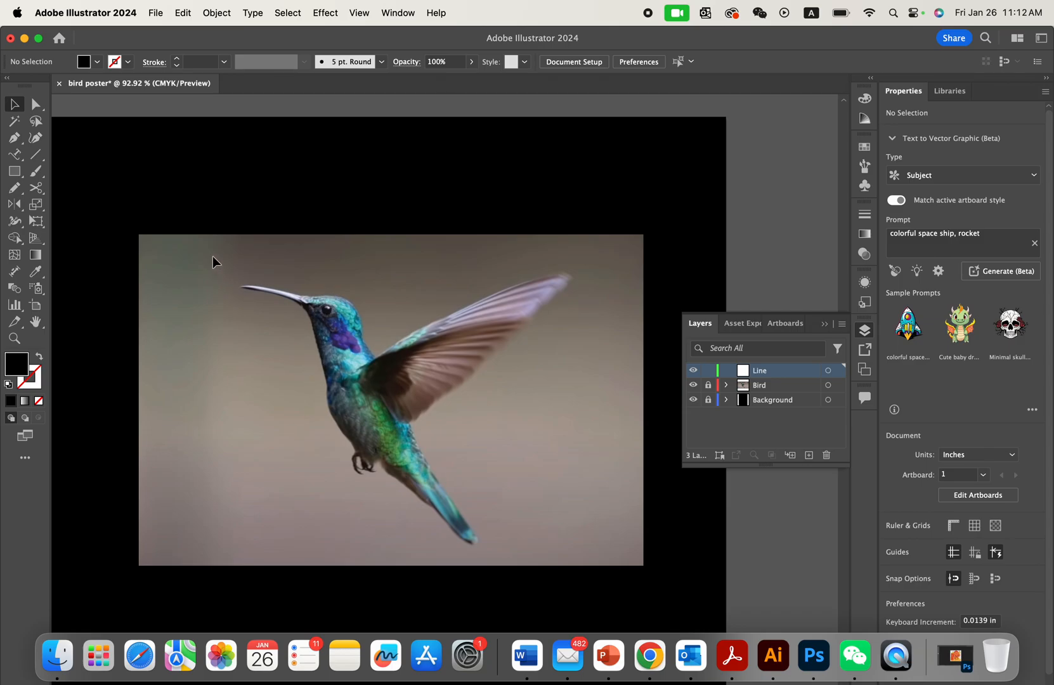
pyautogui.click(15, 139)
pyautogui.scroll(3, 245, 286)
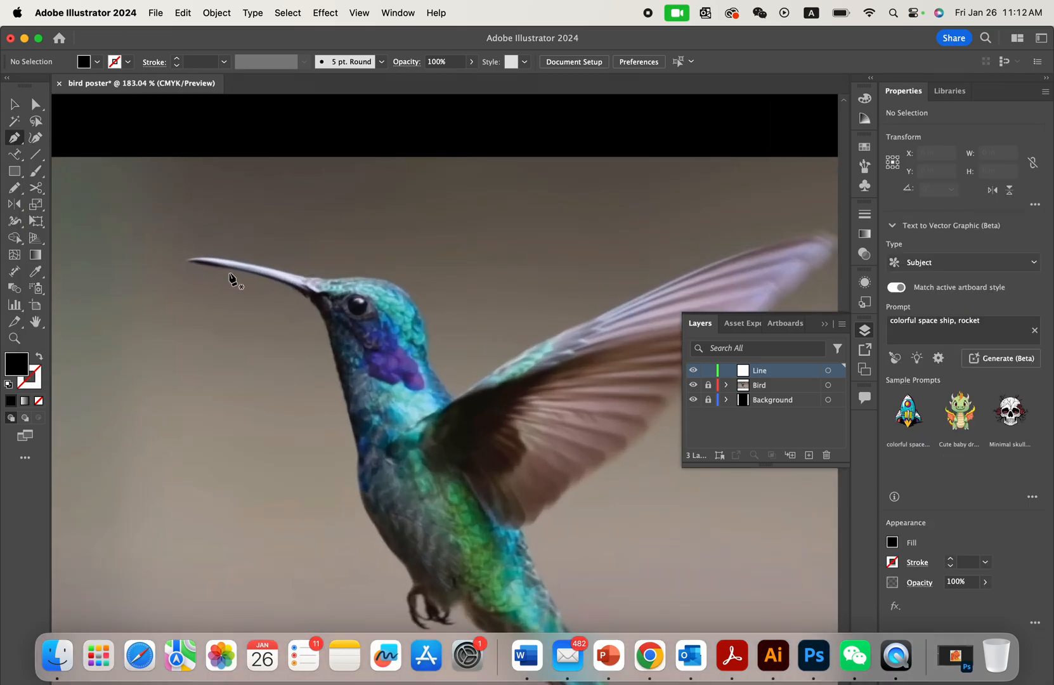
pyautogui.click(39, 358)
pyautogui.click(36, 383)
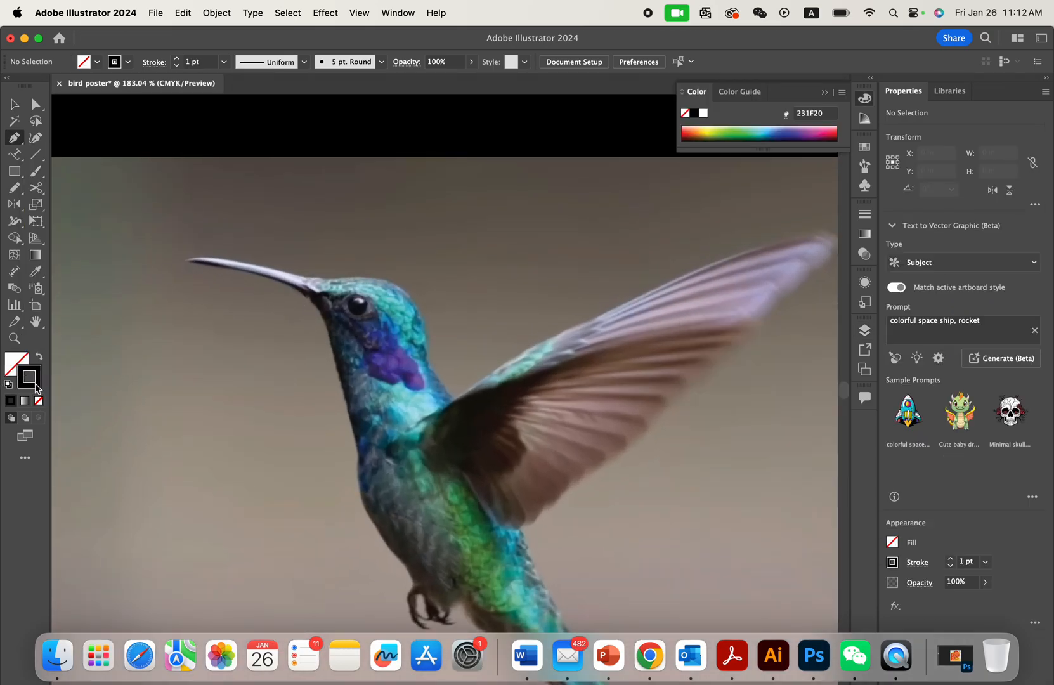
# - Try tracing the beak's upper edge with a curved Pen path, and delete the path
pyautogui.click(185, 258)
pyautogui.moveTo(307, 274); pyautogui.dragTo(370, 284)
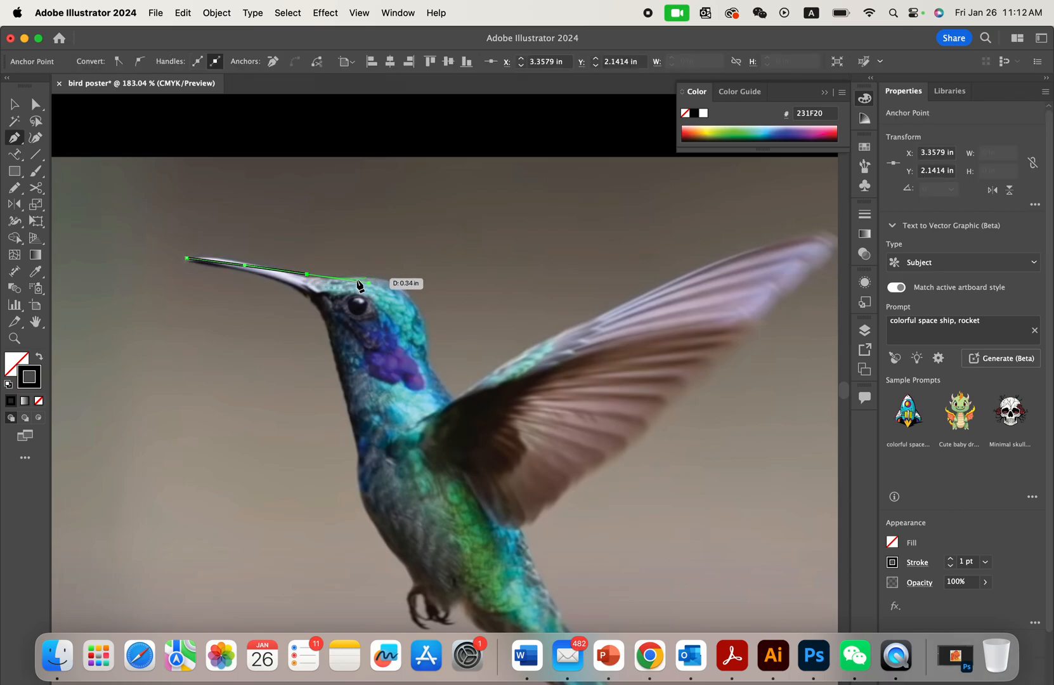
pyautogui.press('super+z')
pyautogui.moveTo(306, 278); pyautogui.dragTo(432, 293)
pyautogui.press('Delete')
pyautogui.press('Delete')
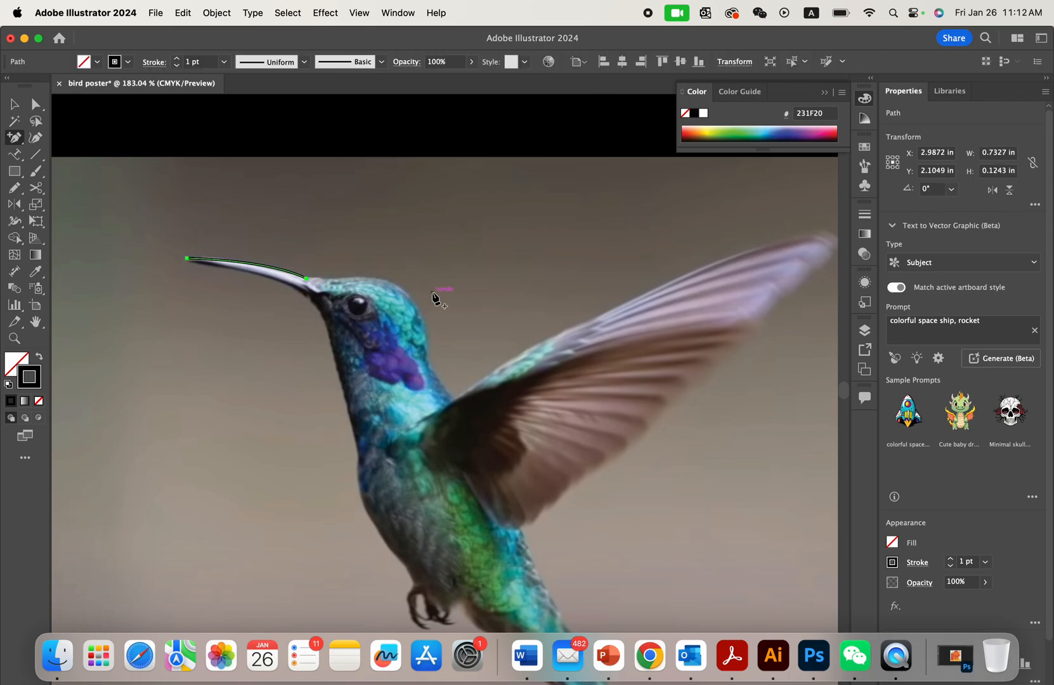
# - Try tracing the beak's upper edge freehand with the Pencil tool, and undo the stroke
pyautogui.moveTo(14, 137); pyautogui.dragTo(57, 138)
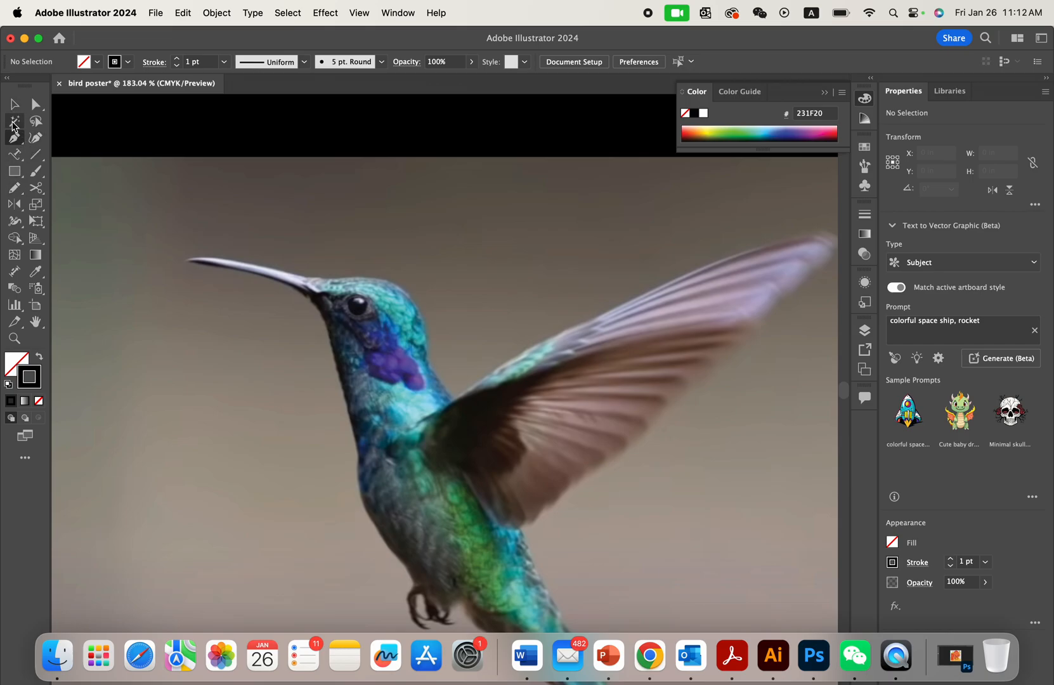
pyautogui.click(15, 188)
pyautogui.moveTo(16, 189); pyautogui.dragTo(92, 208)
pyautogui.scroll(5, 235, 237)
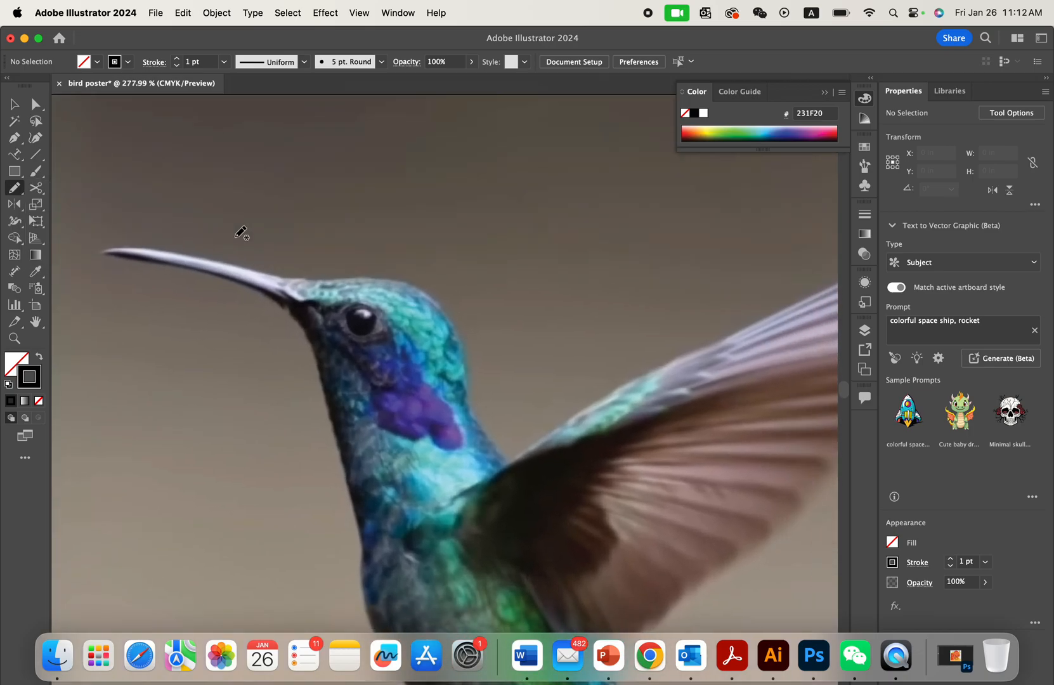
pyautogui.moveTo(103, 250)
pyautogui.mouseDown()
pyautogui.moveTo(242, 252)
pyautogui.moveTo(306, 274)
pyautogui.mouseUp()
pyautogui.press('super+z')
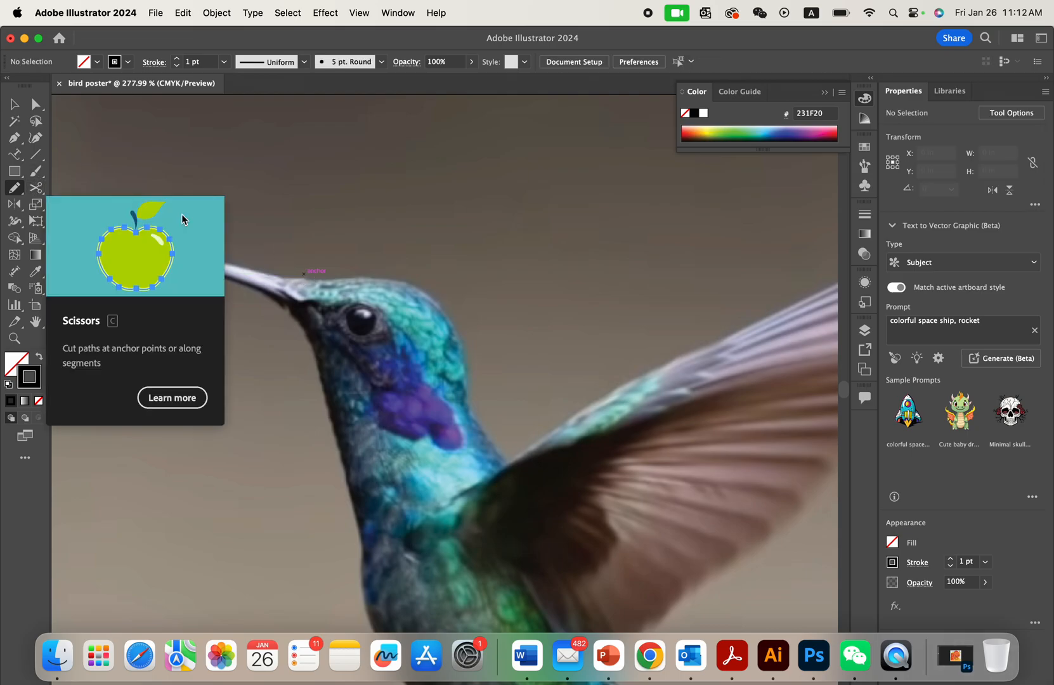
# - Trace the bird with the Pencil tool from the beak tip over the crown and down the back of the neck to the wing
pyautogui.scroll(2, 272, 239)
pyautogui.scroll(2, 137, 239)
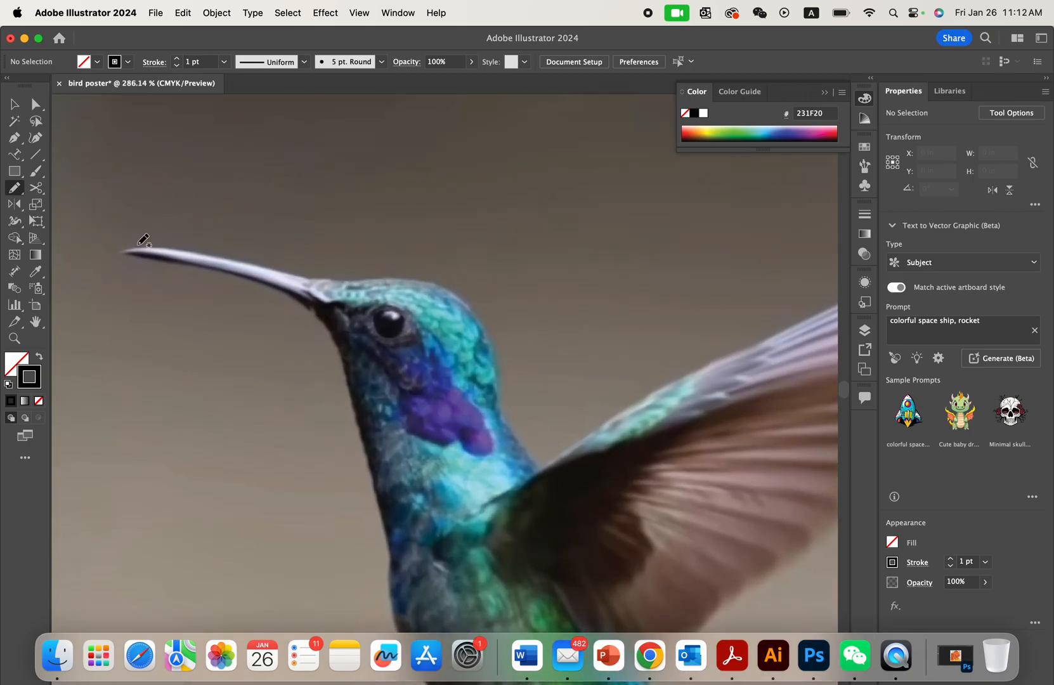
pyautogui.scroll(-2, 396, 275)
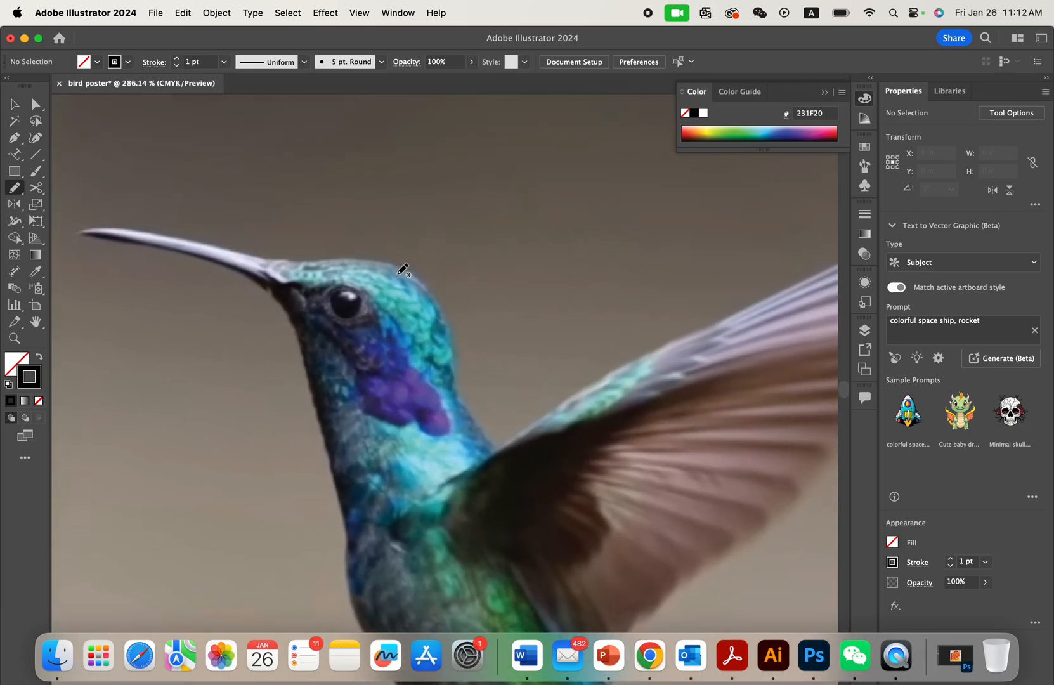
pyautogui.moveTo(142, 207)
pyautogui.mouseDown()
pyautogui.moveTo(337, 240)
pyautogui.moveTo(429, 235)
pyautogui.moveTo(489, 270)
pyautogui.mouseUp()
pyautogui.scroll(-3, 489, 270)
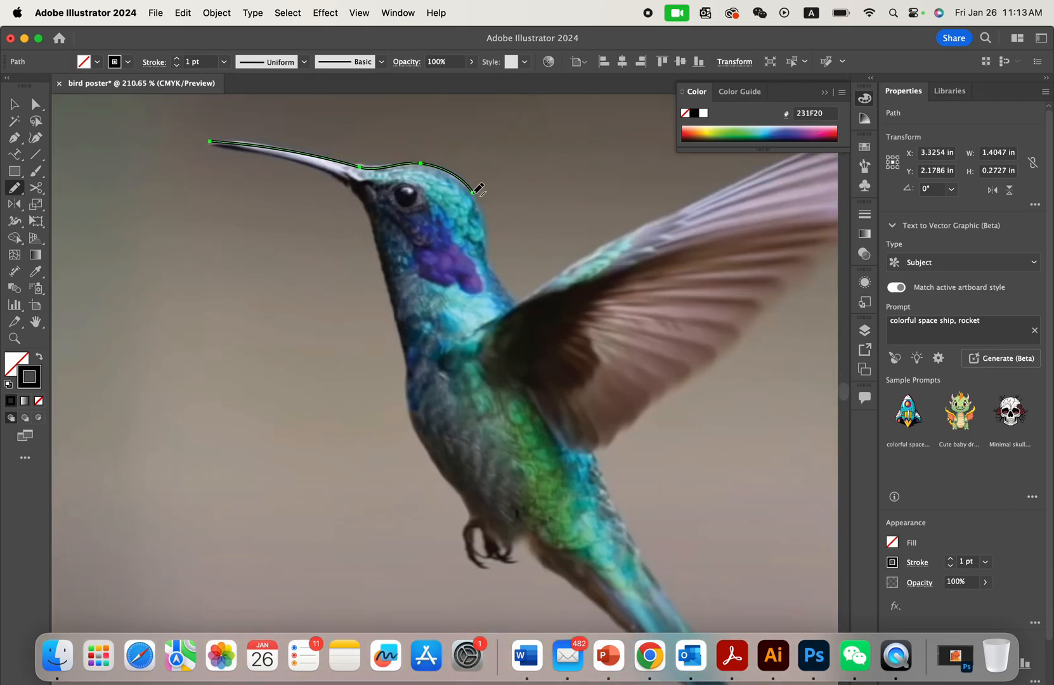
pyautogui.moveTo(473, 191)
pyautogui.mouseDown()
pyautogui.moveTo(496, 277)
pyautogui.moveTo(517, 302)
pyautogui.mouseUp()
pyautogui.scroll(-3, 518, 302)
pyautogui.hscroll(-1, 533, 225)
pyautogui.scroll(3, 534, 225)
pyautogui.scroll(2, 539, 218)
pyautogui.hscroll(-1, 539, 219)
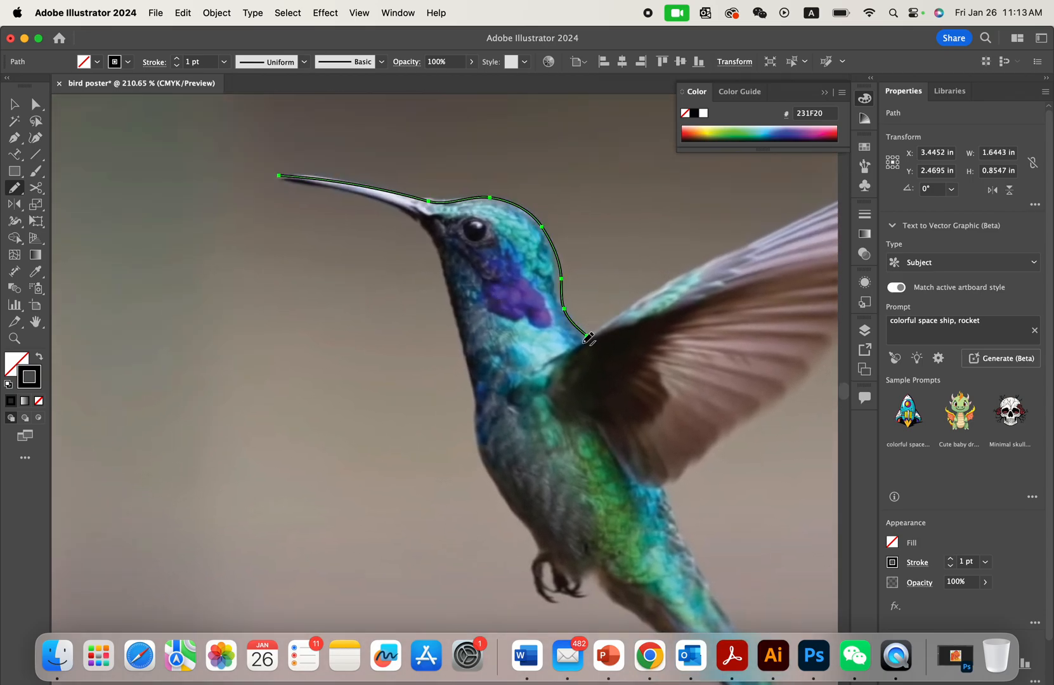
# - Continue the pencil outline across the lower neck, up the throat, and along the beak's underside, closing the head shape at the beak tip
pyautogui.moveTo(584, 349)
pyautogui.mouseDown()
pyautogui.moveTo(481, 404)
pyautogui.moveTo(443, 268)
pyautogui.mouseUp()
pyautogui.scroll(3, 447, 265)
pyautogui.hscroll(-1, 447, 265)
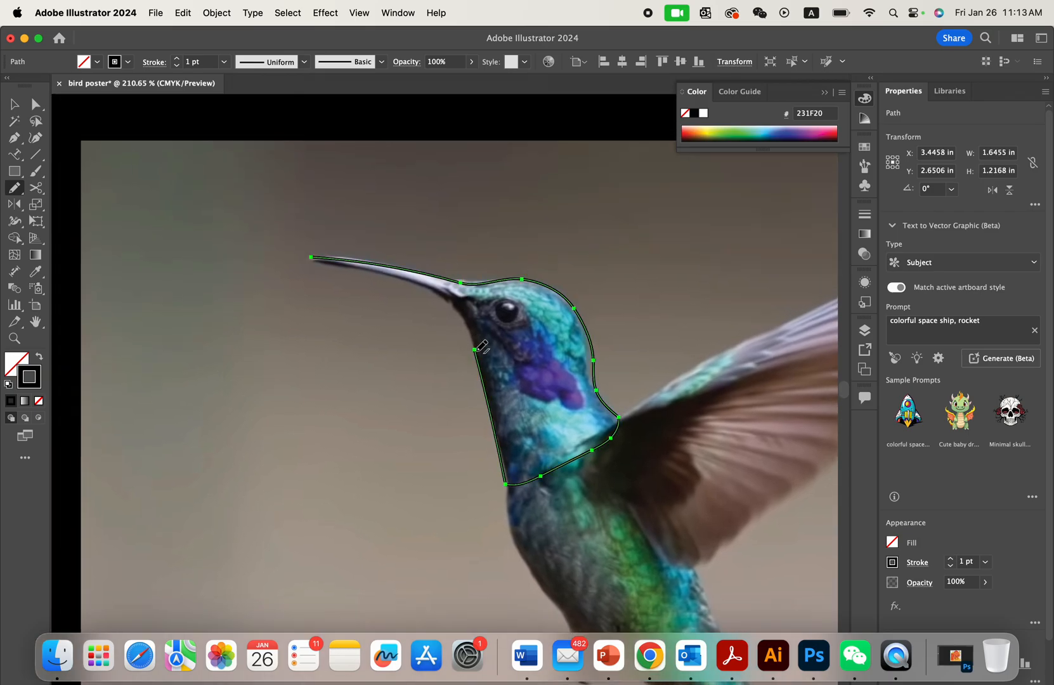
pyautogui.moveTo(446, 299); pyautogui.dragTo(312, 258)
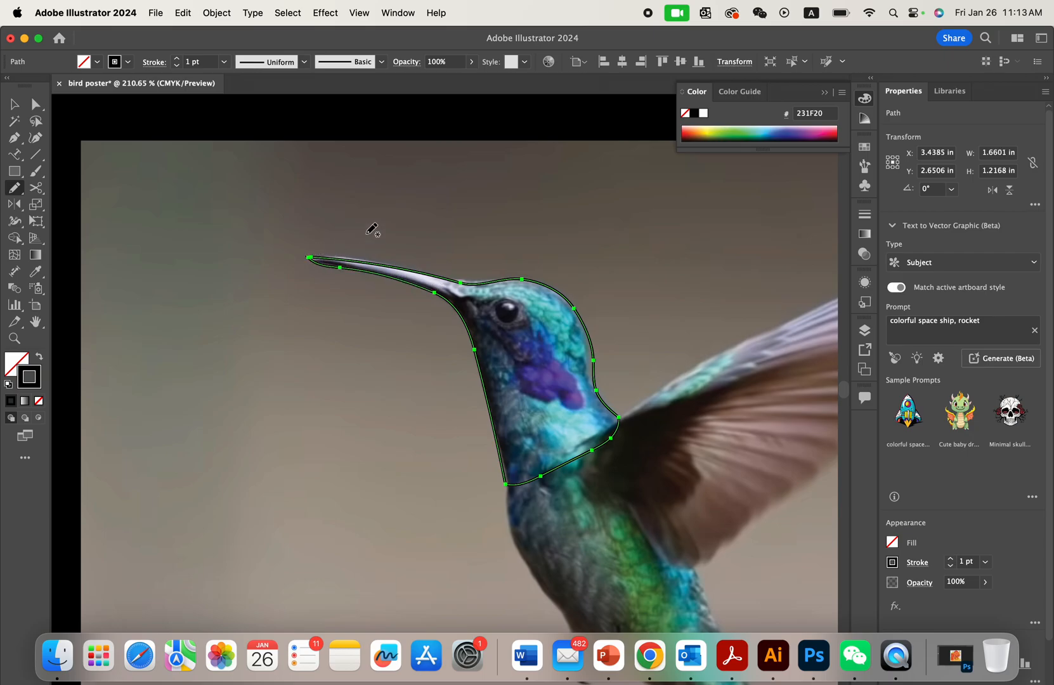
# - Trace the bird's body in pencil from the lower neck down the belly, around the feet and the tail tip
pyautogui.scroll(-5, 376, 273)
pyautogui.scroll(-2, 376, 273)
pyautogui.hscroll(2, 376, 273)
pyautogui.scroll(-1, 412, 316)
pyautogui.hscroll(1, 412, 316)
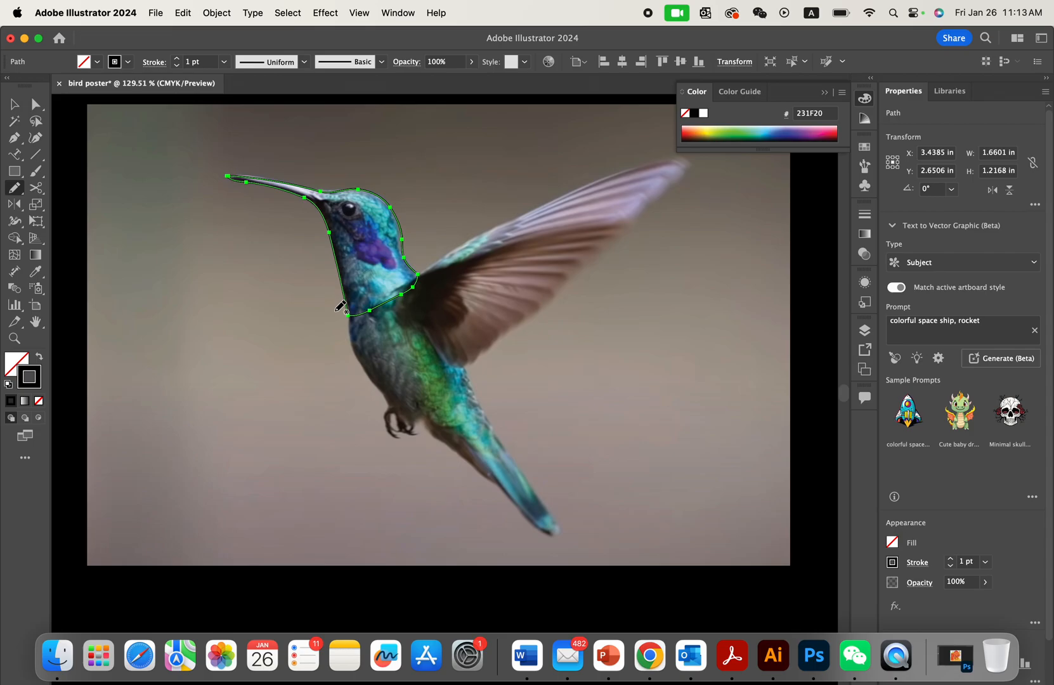
pyautogui.moveTo(349, 313); pyautogui.dragTo(397, 435)
pyautogui.moveTo(435, 430); pyautogui.dragTo(437, 438)
pyautogui.scroll(-3, 438, 438)
pyautogui.hscroll(1, 437, 437)
pyautogui.moveTo(412, 335)
pyautogui.mouseDown()
pyautogui.moveTo(516, 432)
pyautogui.moveTo(524, 426)
pyautogui.moveTo(471, 353)
pyautogui.mouseUp()
# - Close the body outline across the upper chest to the neck, undoing the first stroke and redrawing it
pyautogui.moveTo(434, 293)
pyautogui.mouseDown()
pyautogui.moveTo(384, 215)
pyautogui.moveTo(353, 192)
pyautogui.moveTo(315, 207)
pyautogui.mouseUp()
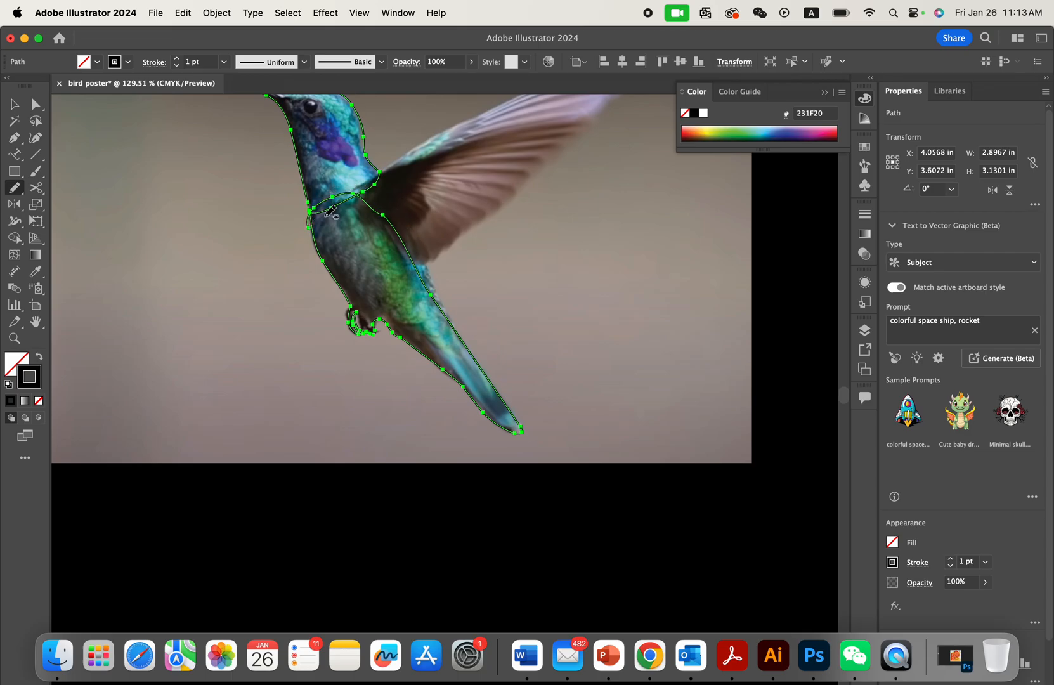
pyautogui.scroll(5, 327, 214)
pyautogui.press('super+z')
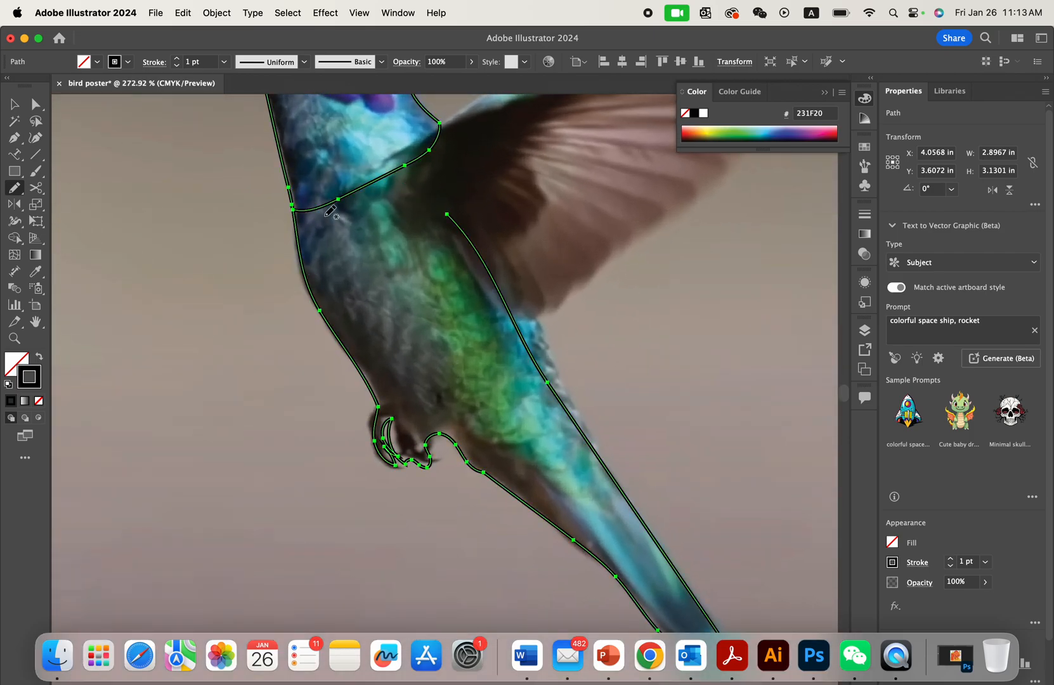
pyautogui.moveTo(446, 215)
pyautogui.mouseDown()
pyautogui.moveTo(400, 169)
pyautogui.moveTo(362, 161)
pyautogui.moveTo(295, 209)
pyautogui.moveTo(318, 250)
pyautogui.mouseUp()
# - Try moving the traced bird outline around over the photo, and delete the outline
pyautogui.press('v')
pyautogui.scroll(-3, 317, 251)
pyautogui.moveTo(404, 234); pyautogui.dragTo(414, 293)
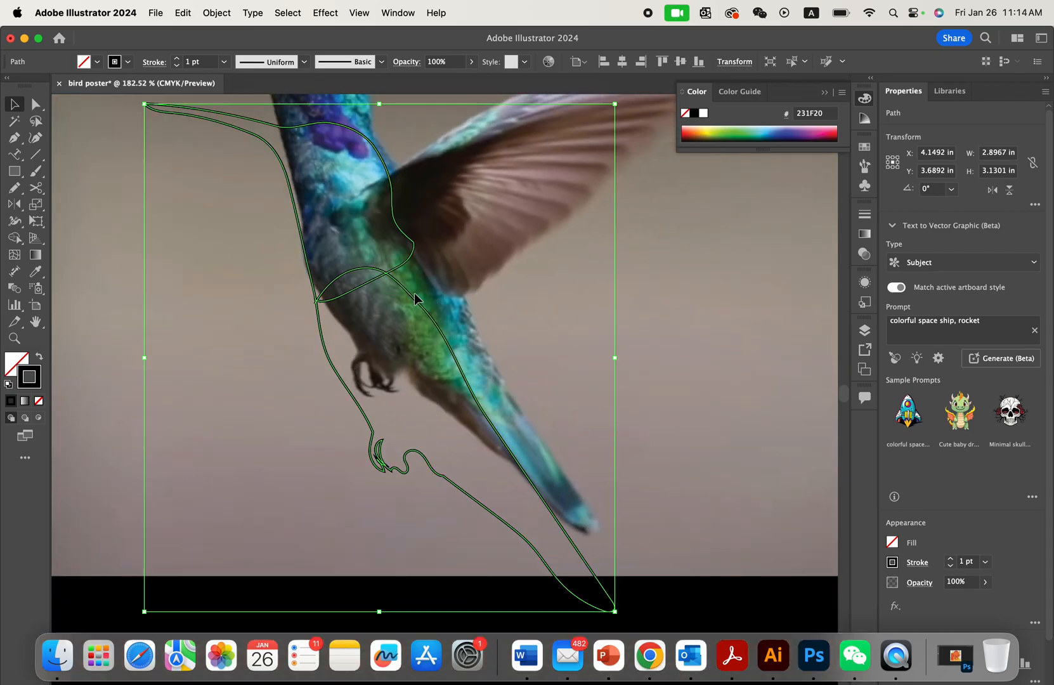
pyautogui.scroll(-4, 414, 293)
pyautogui.press('super+z')
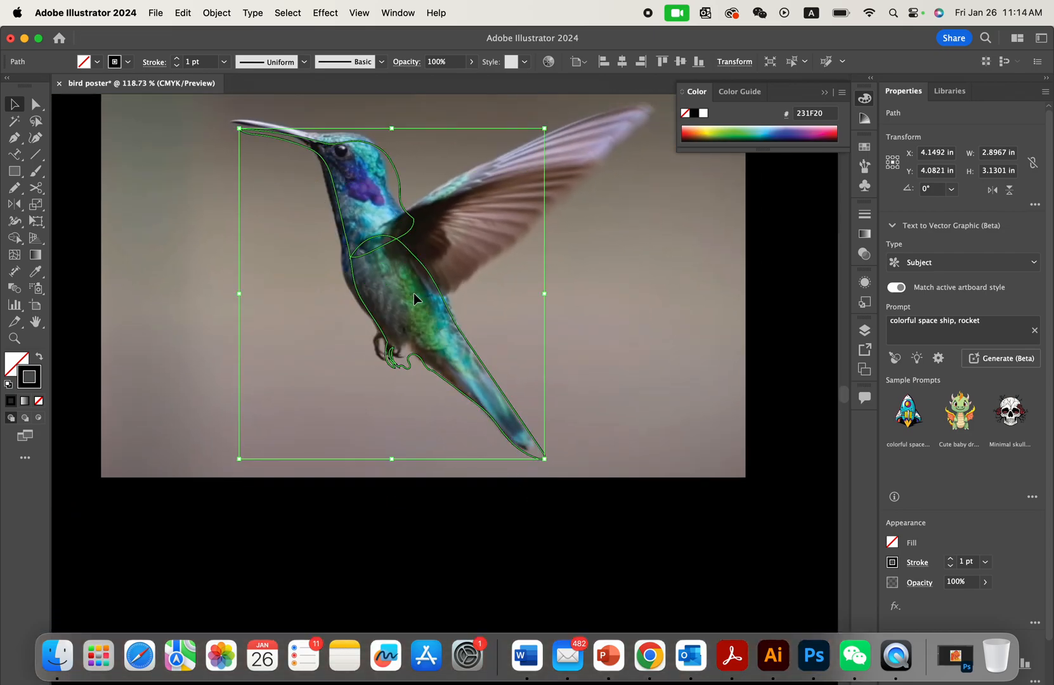
pyautogui.scroll(3, 413, 293)
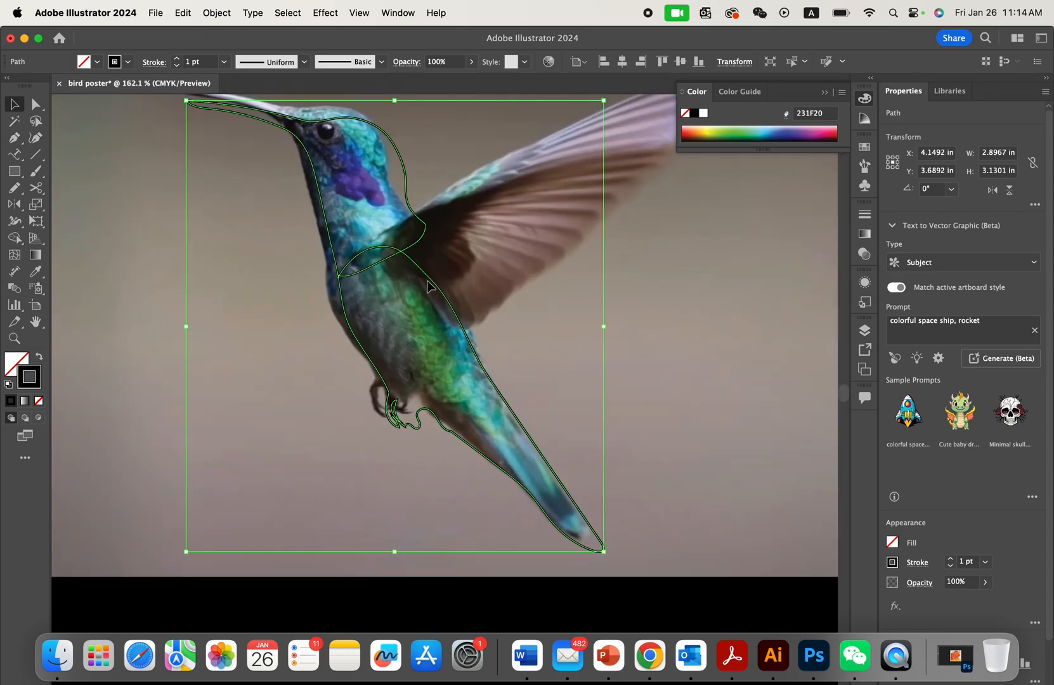
pyautogui.moveTo(425, 280); pyautogui.dragTo(370, 280)
pyautogui.scroll(3, 311, 253)
pyautogui.scroll(4, 311, 253)
pyautogui.moveTo(303, 297); pyautogui.dragTo(308, 291)
pyautogui.scroll(-7, 308, 292)
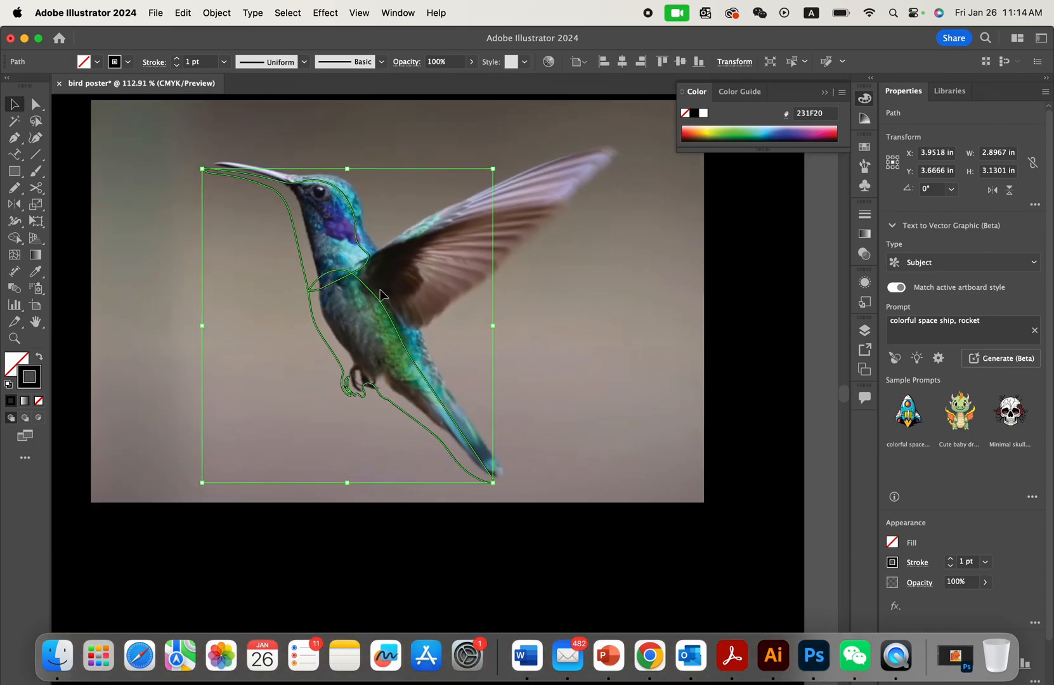
pyautogui.click(381, 294)
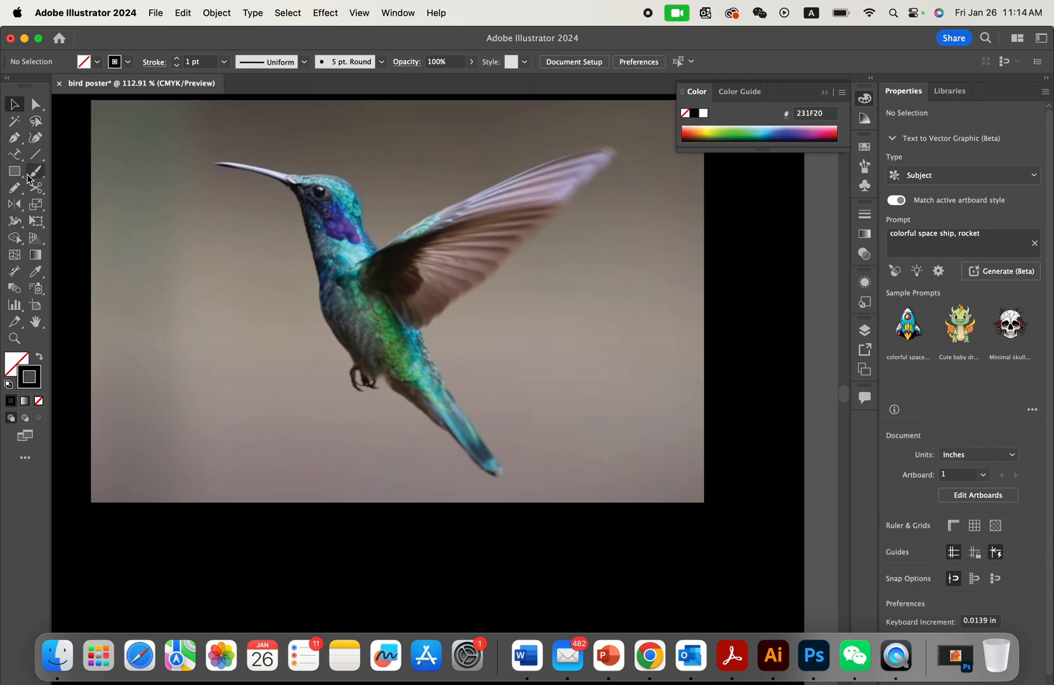
# - Trace the bird's head with the Pencil tool from the beak tip around the neck to mid-beak underneath, about 1.64 by 1.21 in
pyautogui.click(18, 194)
pyautogui.scroll(5, 305, 143)
pyautogui.moveTo(91, 192)
pyautogui.mouseDown()
pyautogui.moveTo(185, 199)
pyautogui.moveTo(264, 221)
pyautogui.moveTo(406, 225)
pyautogui.moveTo(436, 267)
pyautogui.moveTo(448, 334)
pyautogui.moveTo(483, 406)
pyautogui.moveTo(354, 482)
pyautogui.moveTo(318, 398)
pyautogui.moveTo(294, 280)
pyautogui.moveTo(244, 231)
pyautogui.moveTo(199, 210)
pyautogui.mouseUp()
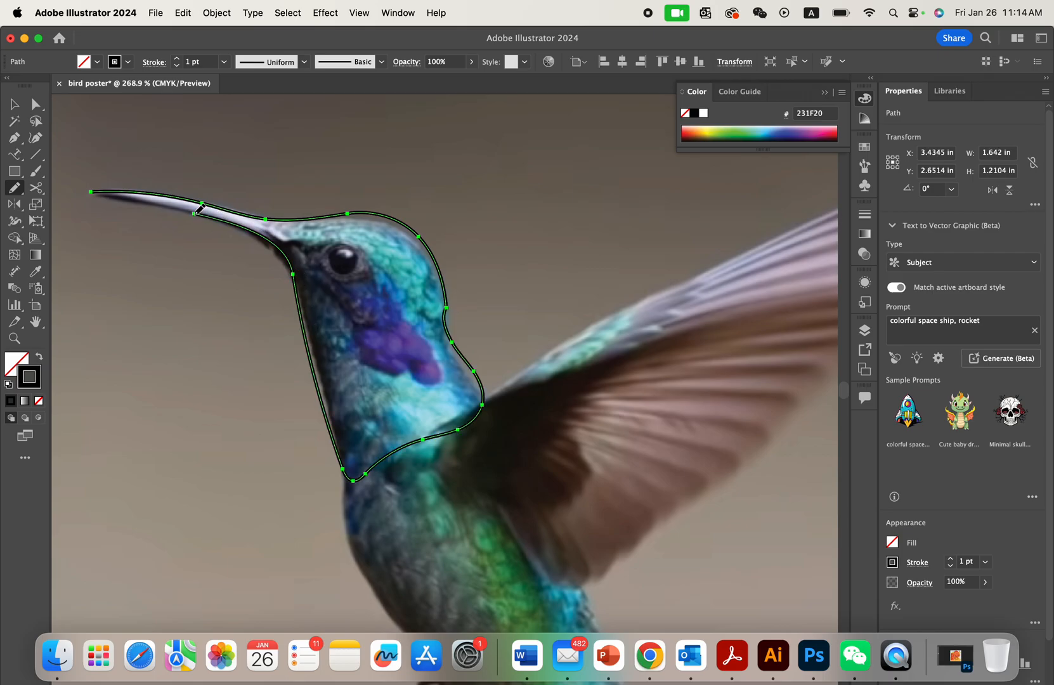
# - Close the head outline along the beak's underside to its tip, undoing the first stroke and redrawing it closer to the beak
pyautogui.scroll(5, 199, 210)
pyautogui.moveTo(305, 271); pyautogui.dragTo(131, 226)
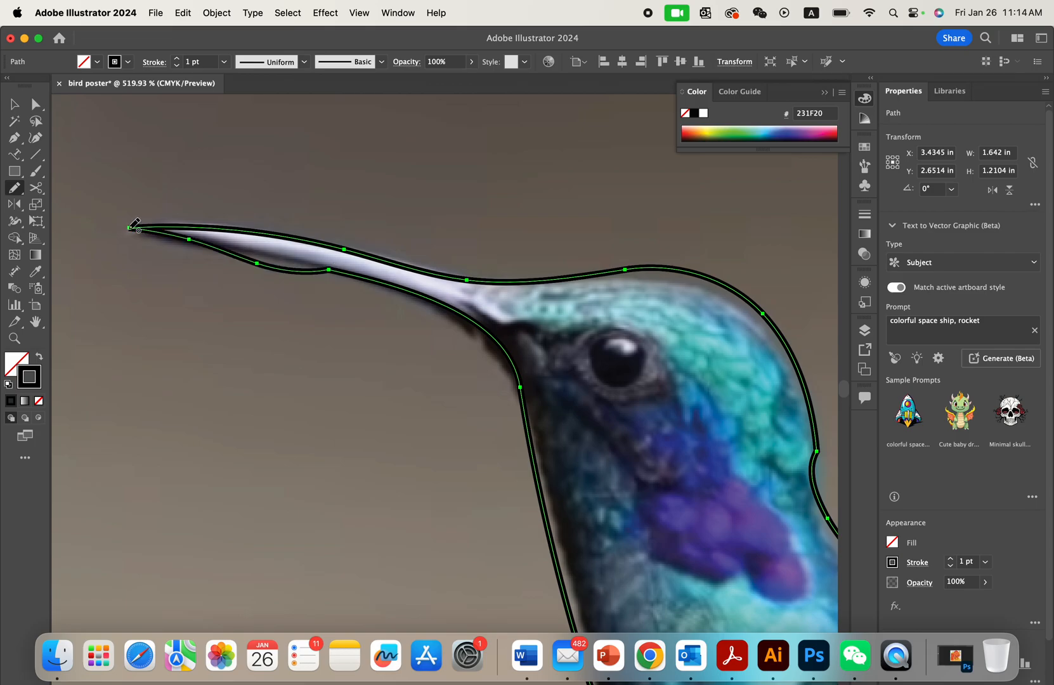
pyautogui.press('super+z')
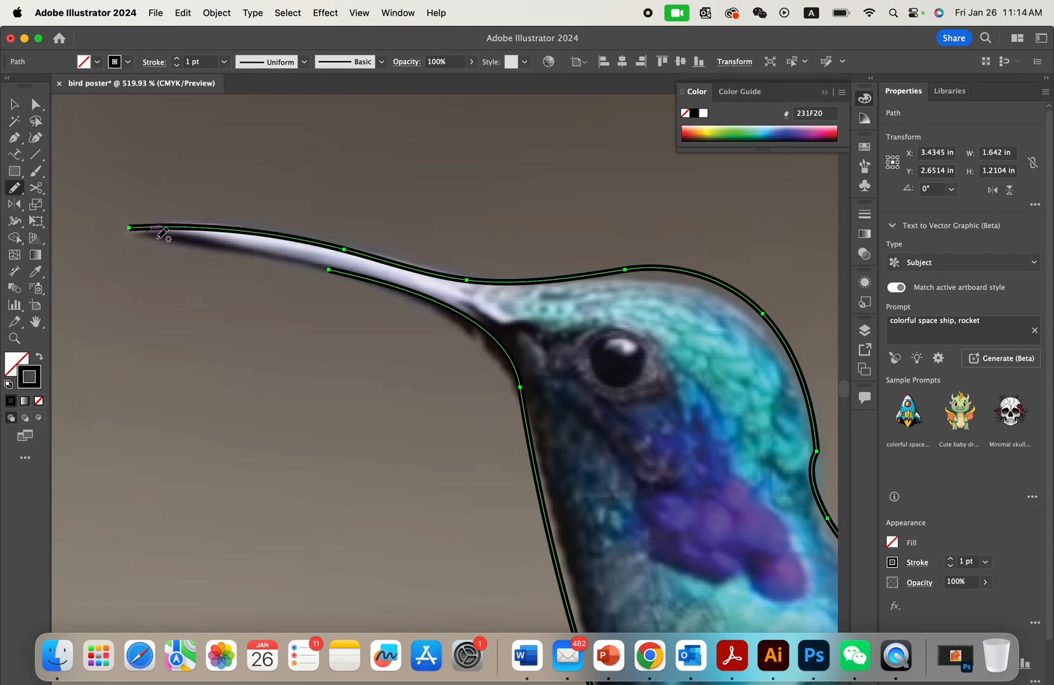
pyautogui.hscroll(-2, 192, 244)
pyautogui.scroll(1, 192, 244)
pyautogui.moveTo(390, 304); pyautogui.dragTo(192, 262)
pyautogui.scroll(-2, 298, 285)
pyautogui.scroll(-3, 302, 288)
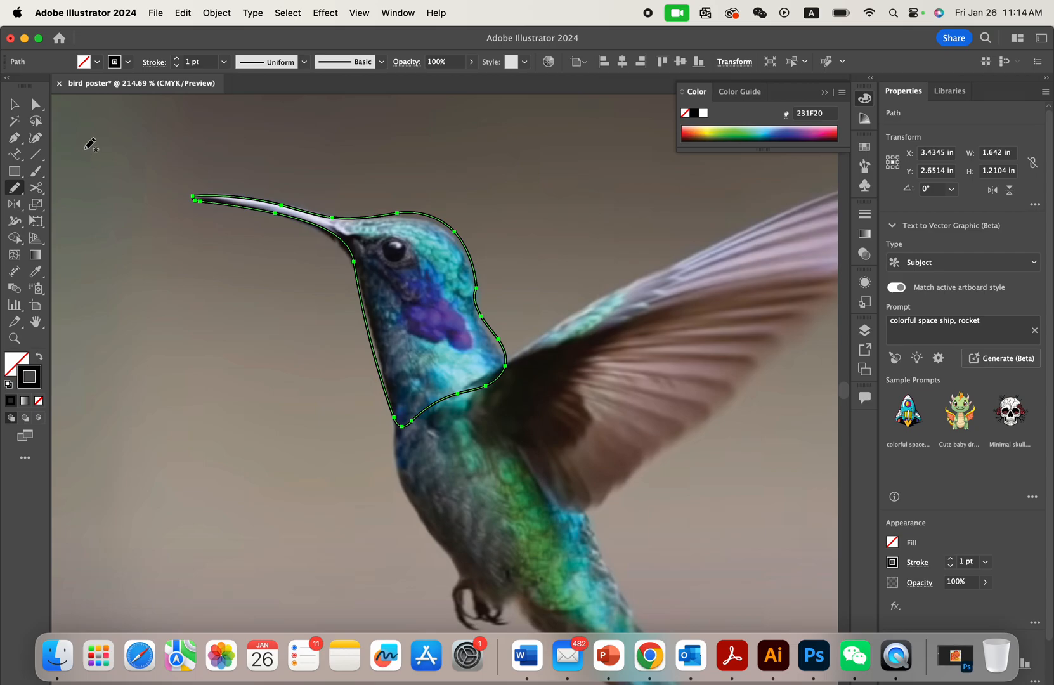
# - Try moving the head outline up over the photo, and undo the move
pyautogui.click(14, 103)
pyautogui.moveTo(449, 233); pyautogui.dragTo(482, 186)
pyautogui.press('super+z')
pyautogui.scroll(-2, 454, 172)
pyautogui.hscroll(2, 454, 172)
pyautogui.click(441, 177)
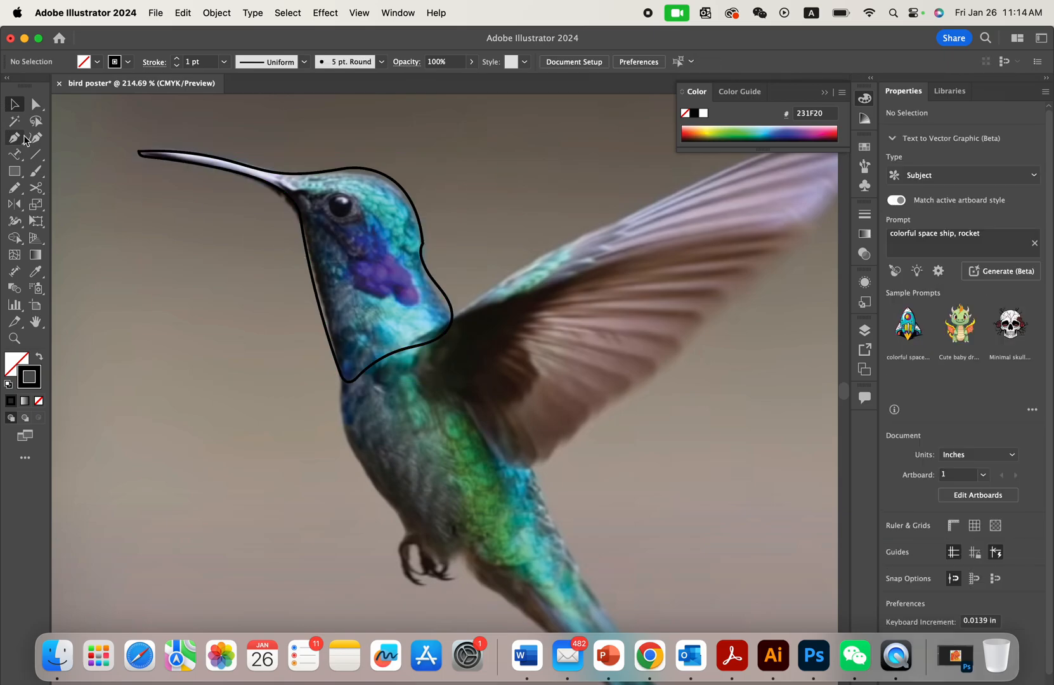
# - Trace the belly from the neck down and around the claws with the Pencil tool, about 0.76 by 1.14 in
pyautogui.click(14, 188)
pyautogui.scroll(-5, 290, 221)
pyautogui.hscroll(3, 289, 222)
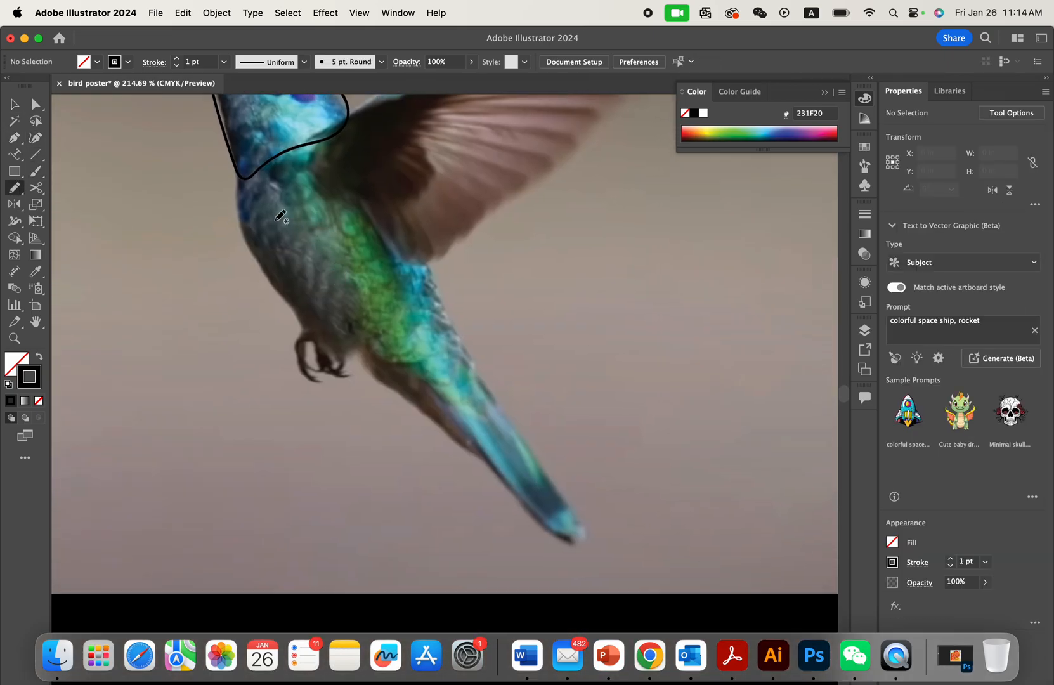
pyautogui.moveTo(243, 165)
pyautogui.mouseDown()
pyautogui.moveTo(236, 185)
pyautogui.moveTo(246, 235)
pyautogui.moveTo(300, 323)
pyautogui.mouseUp()
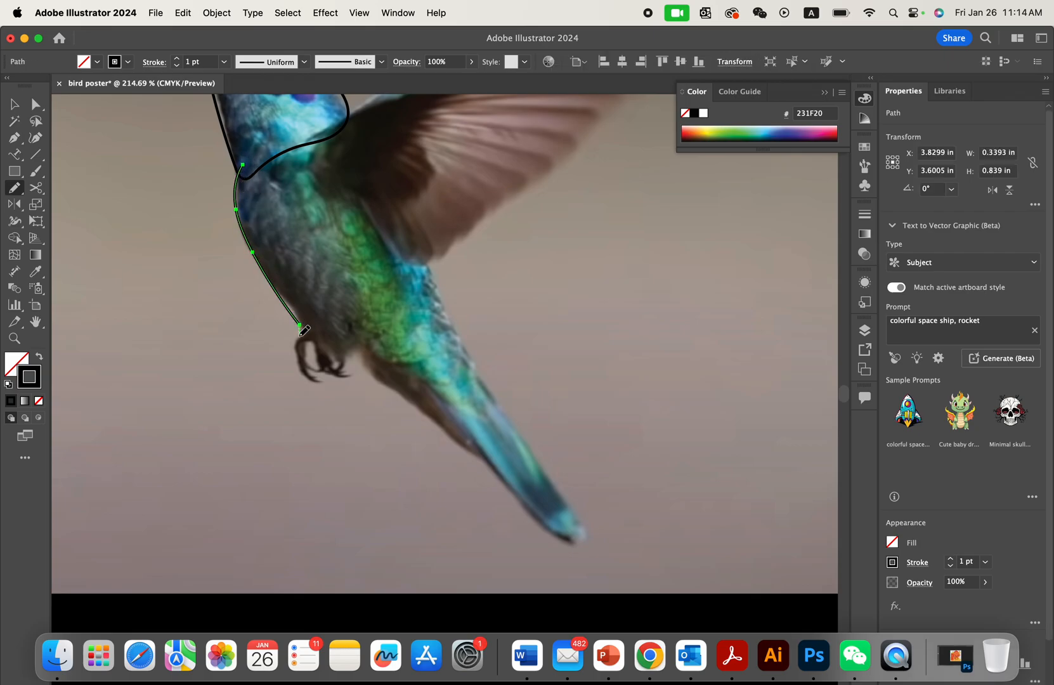
pyautogui.moveTo(304, 370)
pyautogui.mouseDown()
pyautogui.moveTo(320, 346)
pyautogui.moveTo(317, 364)
pyautogui.moveTo(347, 373)
pyautogui.moveTo(355, 357)
pyautogui.moveTo(380, 382)
pyautogui.mouseUp()
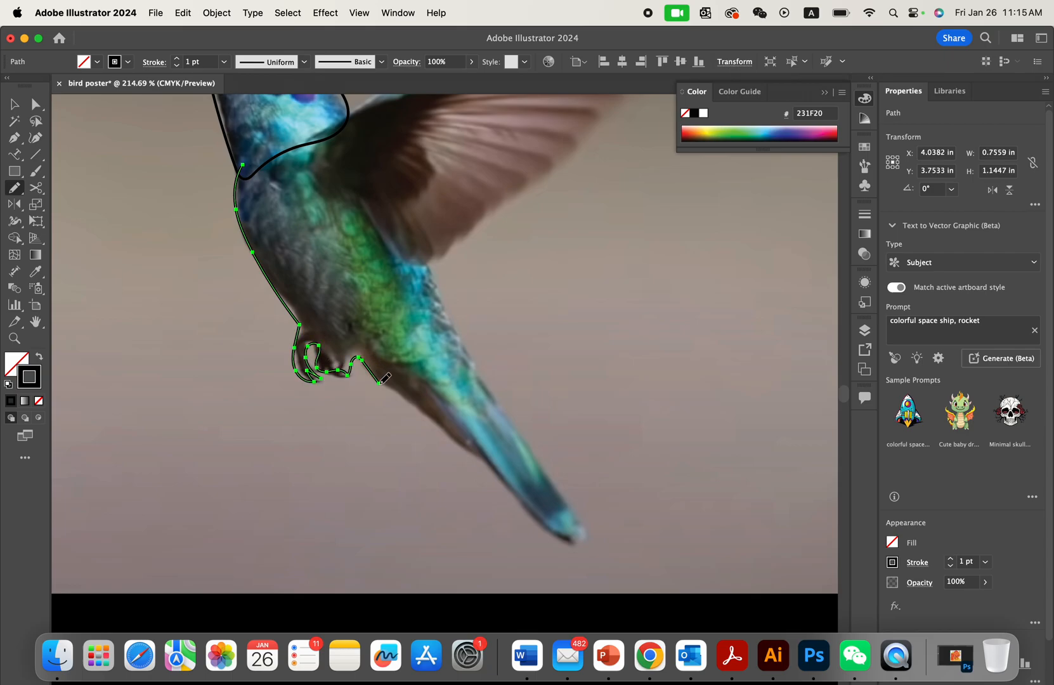
# - Continue the body outline around the tail and up the back, closing it across the chest, about 1.84 by 2.17 in overall
pyautogui.moveTo(490, 457)
pyautogui.mouseDown()
pyautogui.moveTo(558, 540)
pyautogui.moveTo(583, 545)
pyautogui.moveTo(547, 468)
pyautogui.moveTo(443, 311)
pyautogui.mouseUp()
pyautogui.scroll(5, 442, 308)
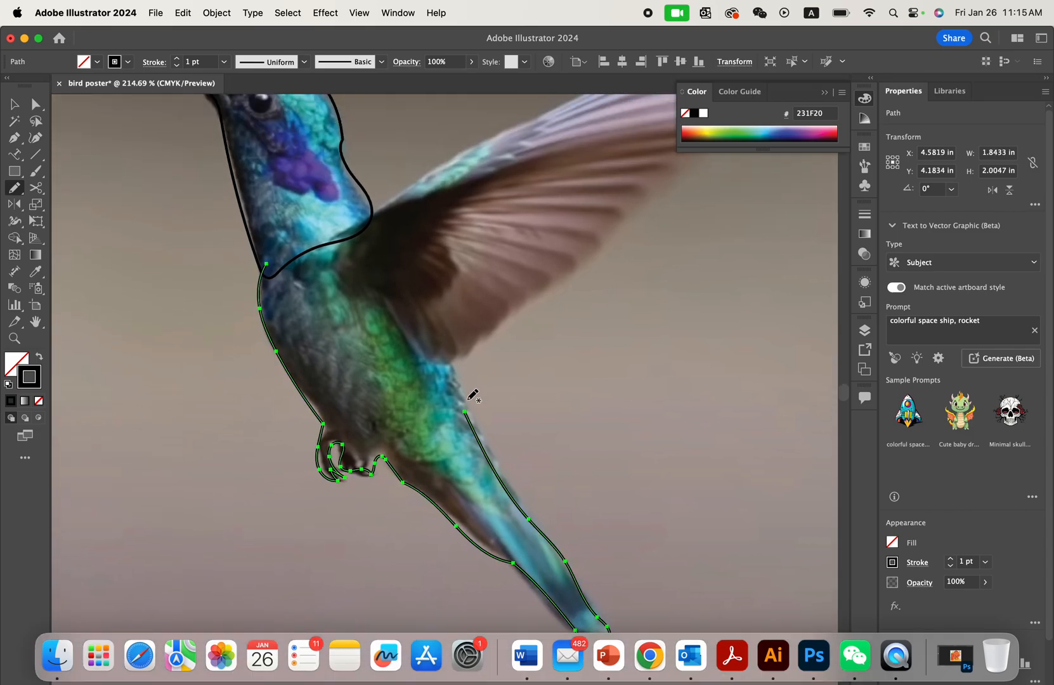
pyautogui.moveTo(464, 411); pyautogui.dragTo(408, 307)
pyautogui.moveTo(373, 268); pyautogui.dragTo(357, 248)
pyautogui.moveTo(270, 260); pyautogui.dragTo(267, 264)
pyautogui.scroll(-3, 343, 425)
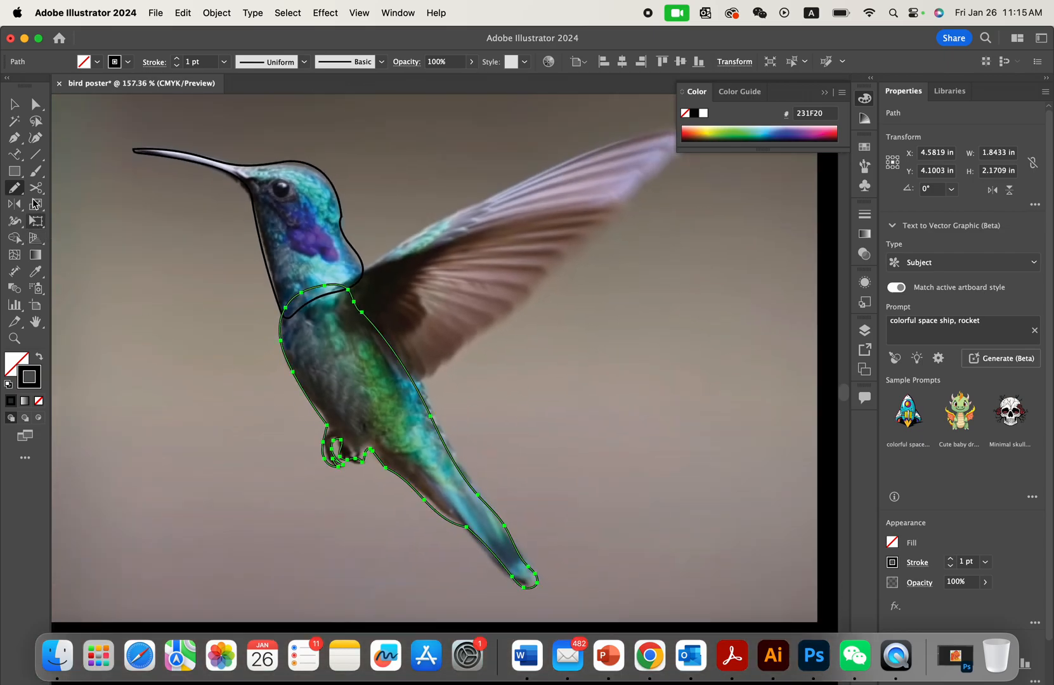
# - Check the body and head outlines as separate shapes by selecting each in turn, and deselect them
pyautogui.click(14, 105)
pyautogui.click(161, 251)
pyautogui.click(352, 291)
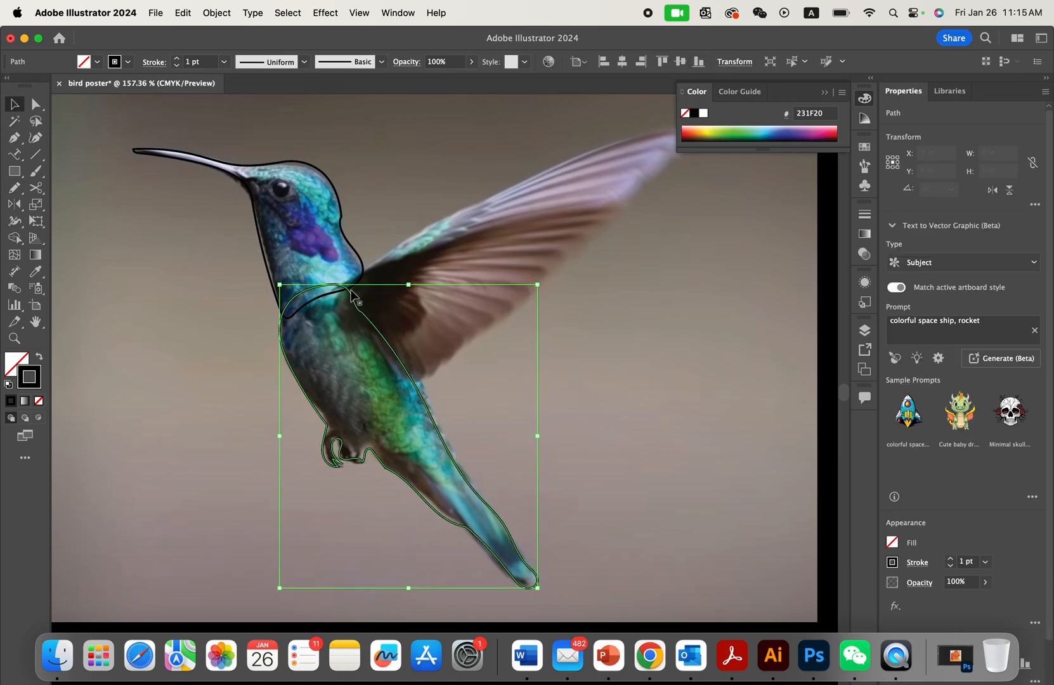
pyautogui.click(342, 200)
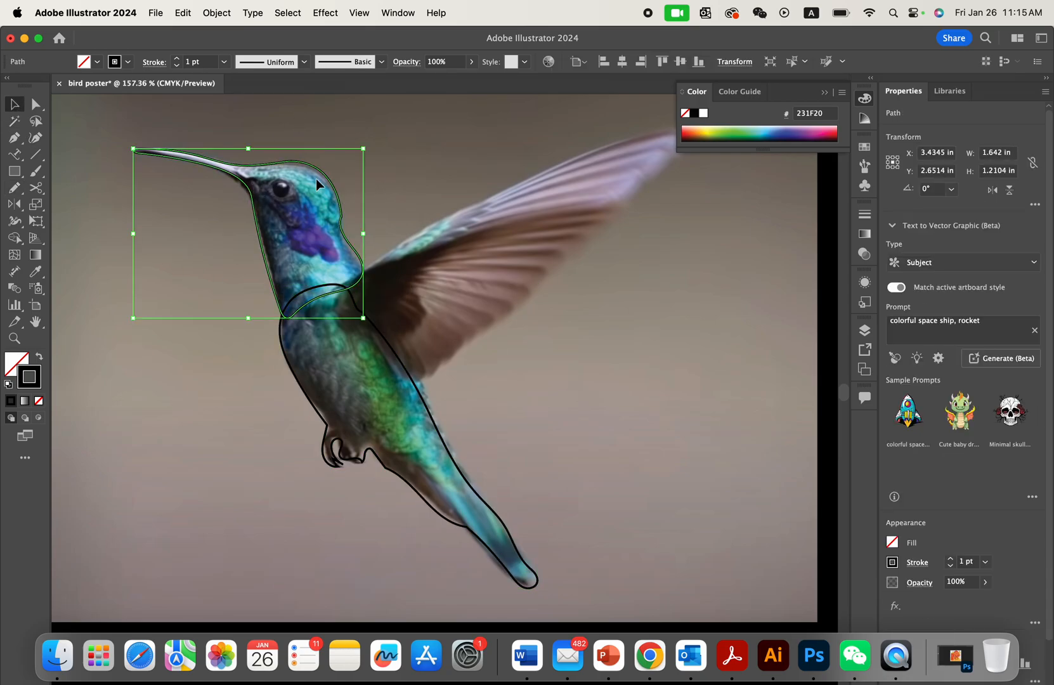
pyautogui.click(234, 466)
pyautogui.hscroll(3, 232, 466)
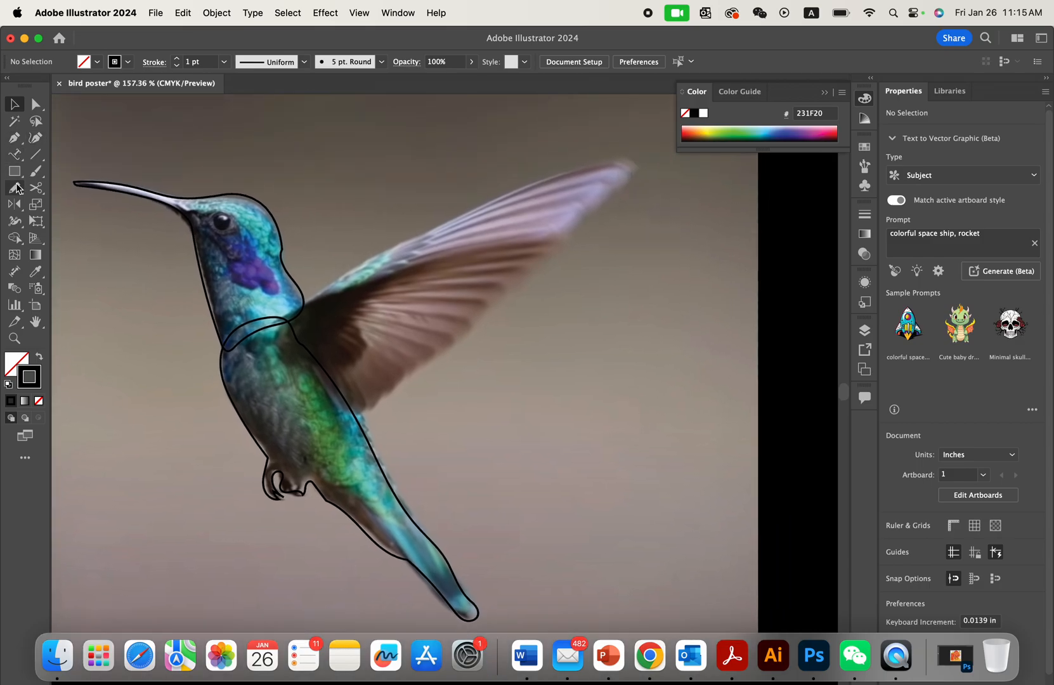
# - Trace the wing with the Pencil tool as a closed outline overlapping the body at the shoulder, about 2.60 by 1.89 in
pyautogui.click(14, 187)
pyautogui.moveTo(274, 334)
pyautogui.mouseDown()
pyautogui.moveTo(343, 413)
pyautogui.moveTo(378, 410)
pyautogui.mouseUp()
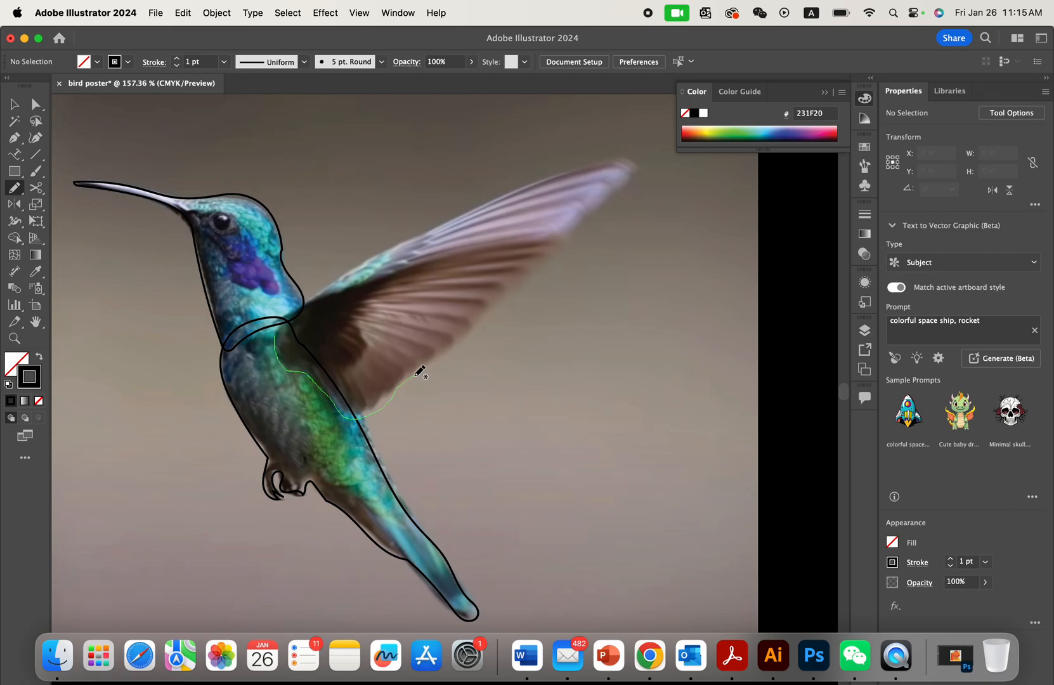
pyautogui.moveTo(416, 374); pyautogui.dragTo(418, 373)
pyautogui.moveTo(498, 305); pyautogui.dragTo(571, 229)
pyautogui.moveTo(620, 192); pyautogui.dragTo(620, 191)
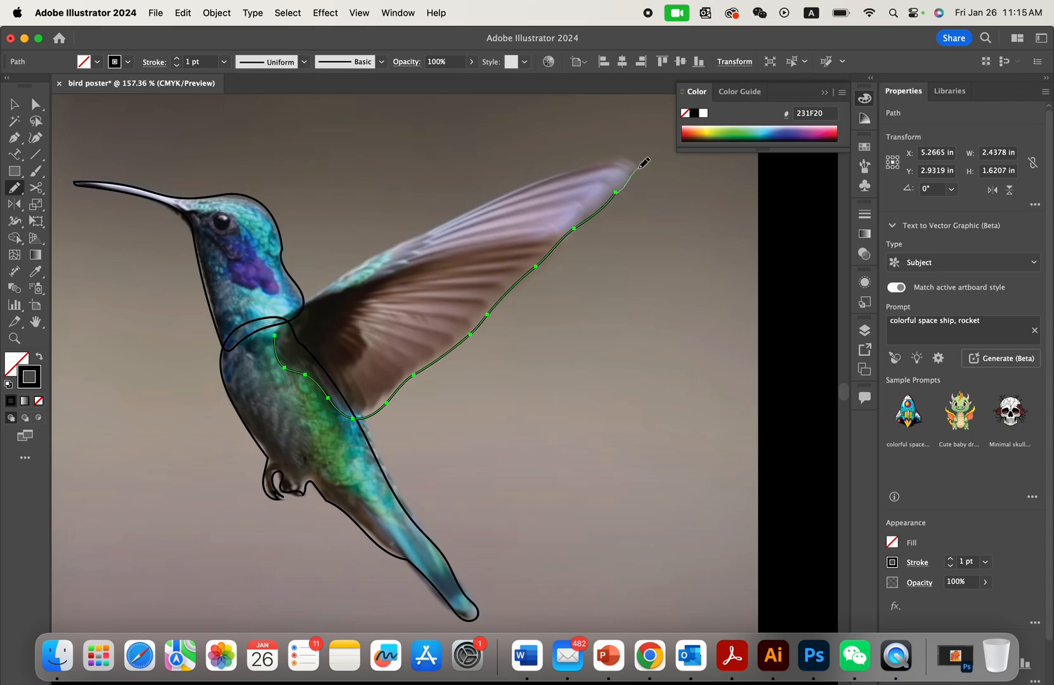
pyautogui.moveTo(488, 199); pyautogui.dragTo(445, 213)
pyautogui.moveTo(341, 277); pyautogui.dragTo(330, 283)
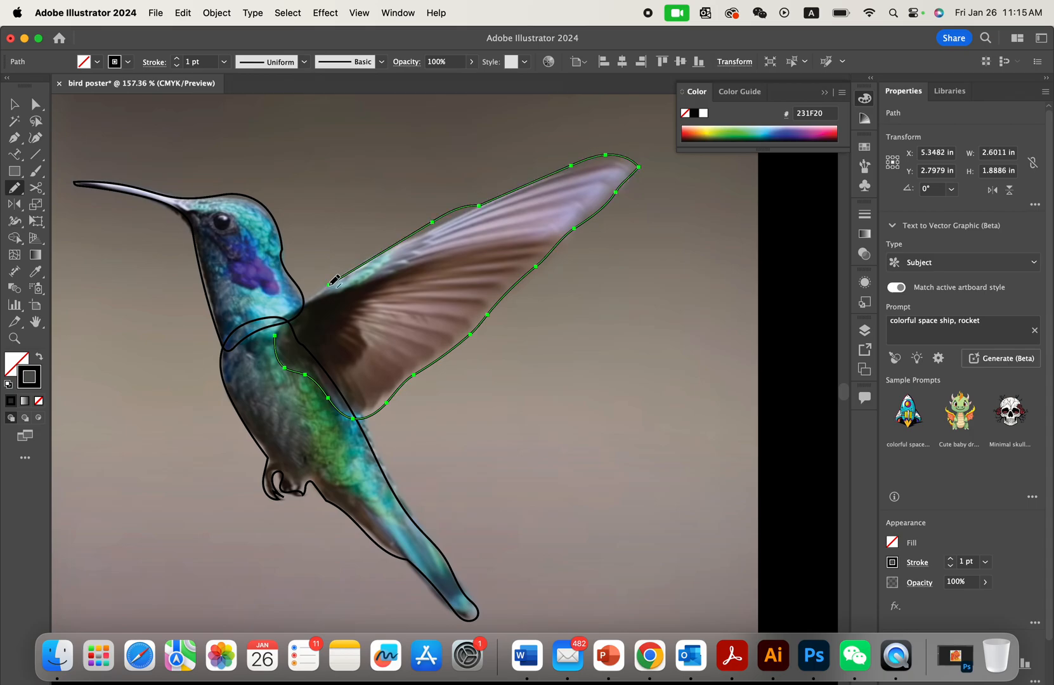
pyautogui.moveTo(280, 332); pyautogui.dragTo(279, 332)
pyautogui.scroll(-3, 213, 279)
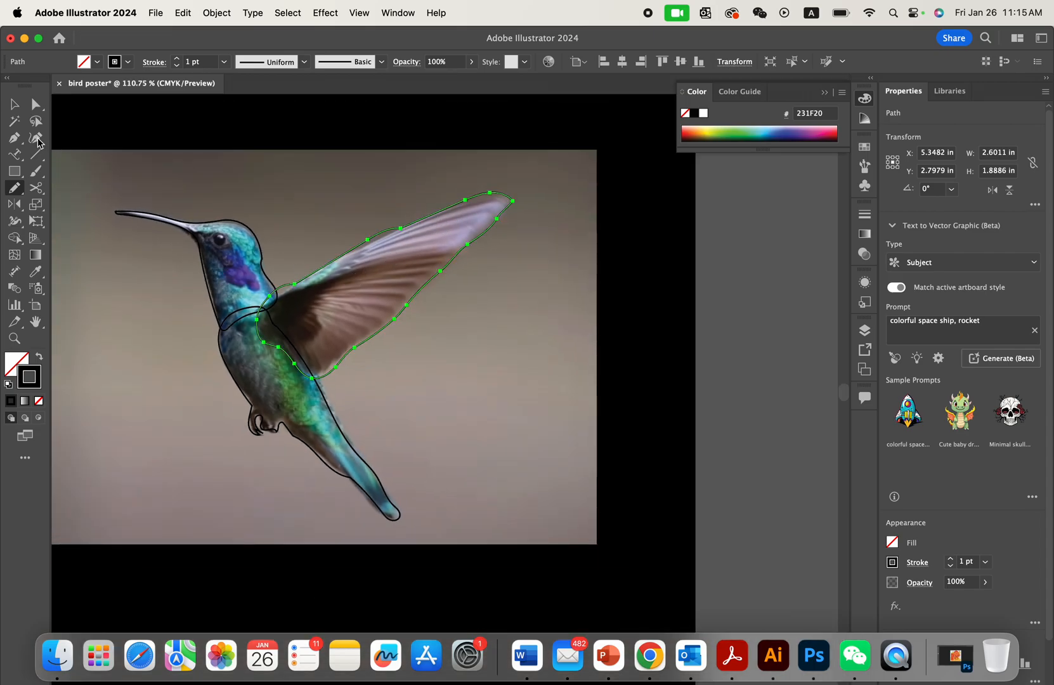
# - Draw three elongated closed detail shapes inside the wing outline, following the feathers from near the shoulder toward the tip
pyautogui.scroll(2, 315, 310)
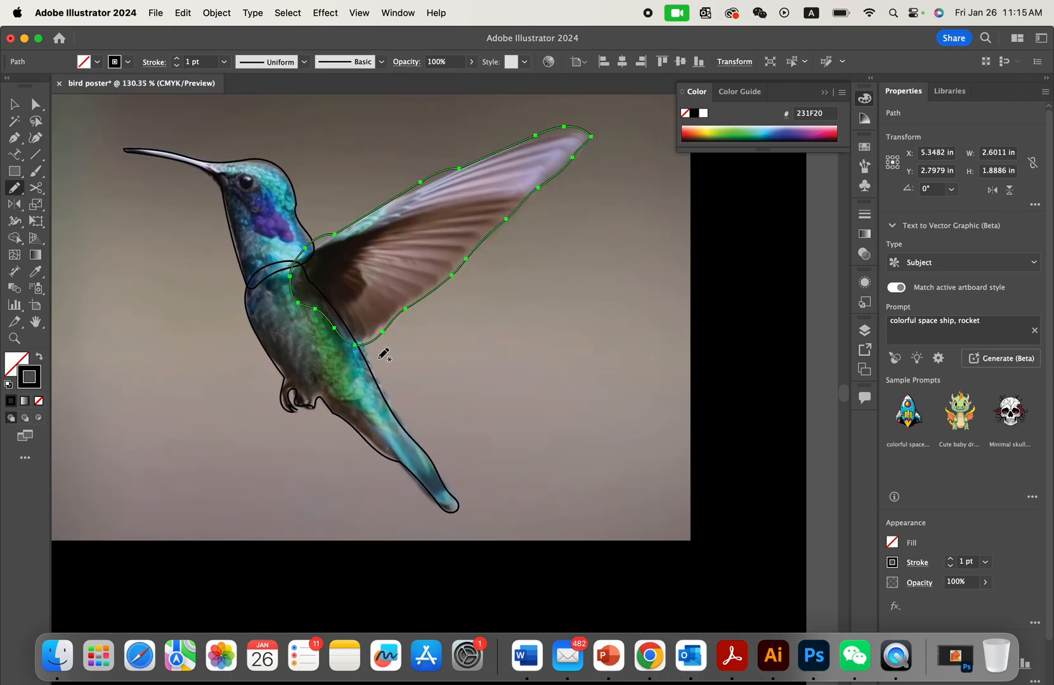
pyautogui.scroll(2, 378, 230)
pyautogui.hscroll(1, 377, 229)
pyautogui.moveTo(317, 307)
pyautogui.mouseDown()
pyautogui.moveTo(334, 288)
pyautogui.moveTo(419, 269)
pyautogui.moveTo(419, 283)
pyautogui.moveTo(325, 334)
pyautogui.moveTo(318, 303)
pyautogui.mouseUp()
pyautogui.moveTo(378, 262)
pyautogui.mouseDown()
pyautogui.moveTo(477, 245)
pyautogui.moveTo(468, 257)
pyautogui.moveTo(378, 261)
pyautogui.mouseUp()
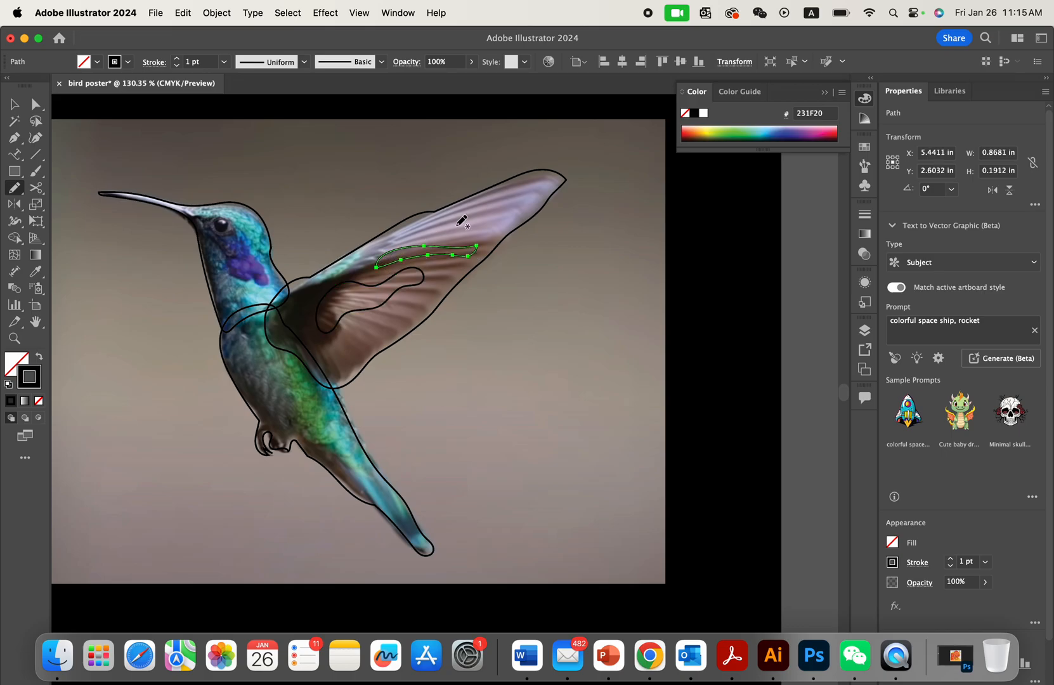
pyautogui.moveTo(427, 227)
pyautogui.mouseDown()
pyautogui.moveTo(498, 211)
pyautogui.moveTo(493, 222)
pyautogui.mouseUp()
pyautogui.moveTo(425, 229); pyautogui.dragTo(427, 229)
pyautogui.scroll(-2, 553, 197)
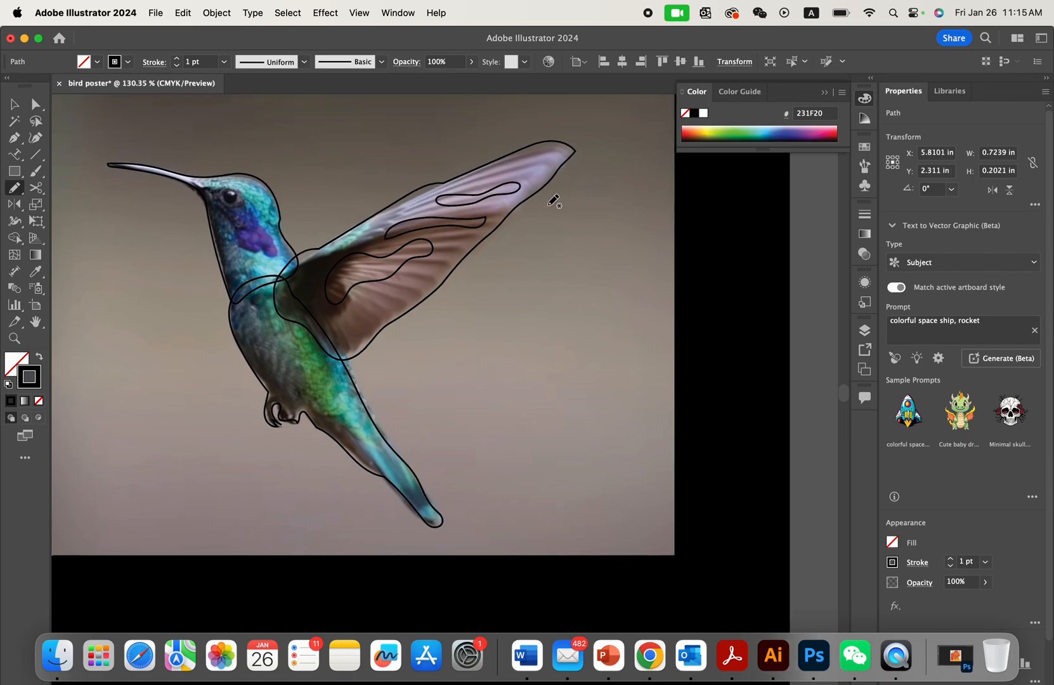
# - Draw a curved closed detail shape inside the lower body outline above the tail
pyautogui.scroll(2, 327, 387)
pyautogui.moveTo(310, 371)
pyautogui.mouseDown()
pyautogui.moveTo(325, 403)
pyautogui.moveTo(376, 415)
pyautogui.mouseUp()
pyautogui.moveTo(339, 367); pyautogui.dragTo(310, 371)
# - Draw a closed detail shape around the eye and cheek, and a smaller one inside it, about 0.20 by 0.19 in
pyautogui.scroll(3, 381, 310)
pyautogui.scroll(4, 293, 269)
pyautogui.scroll(1, 293, 269)
pyautogui.moveTo(250, 233)
pyautogui.mouseDown()
pyautogui.moveTo(271, 269)
pyautogui.moveTo(330, 314)
pyautogui.moveTo(346, 301)
pyautogui.moveTo(301, 220)
pyautogui.moveTo(273, 218)
pyautogui.moveTo(251, 235)
pyautogui.moveTo(316, 277)
pyautogui.moveTo(349, 309)
pyautogui.mouseUp()
pyautogui.scroll(4, 251, 234)
pyautogui.scroll(-10, 350, 308)
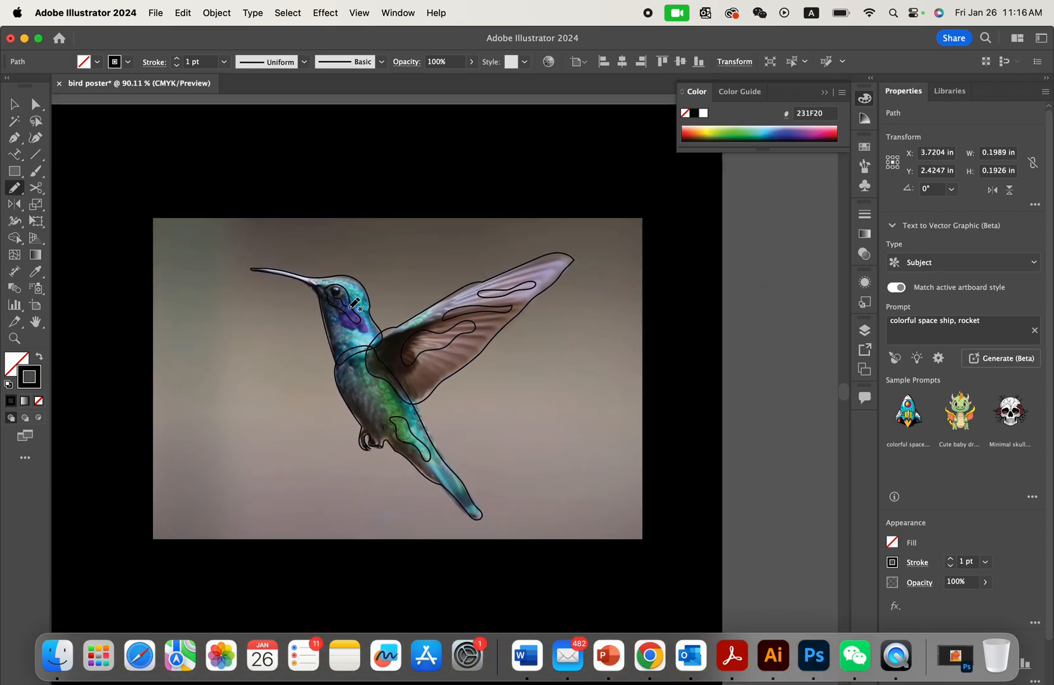
# - Select all the traced bird line work and set its stroke colour to white (FFFFFF)
pyautogui.scroll(-3, 355, 304)
pyautogui.hscroll(3, 355, 305)
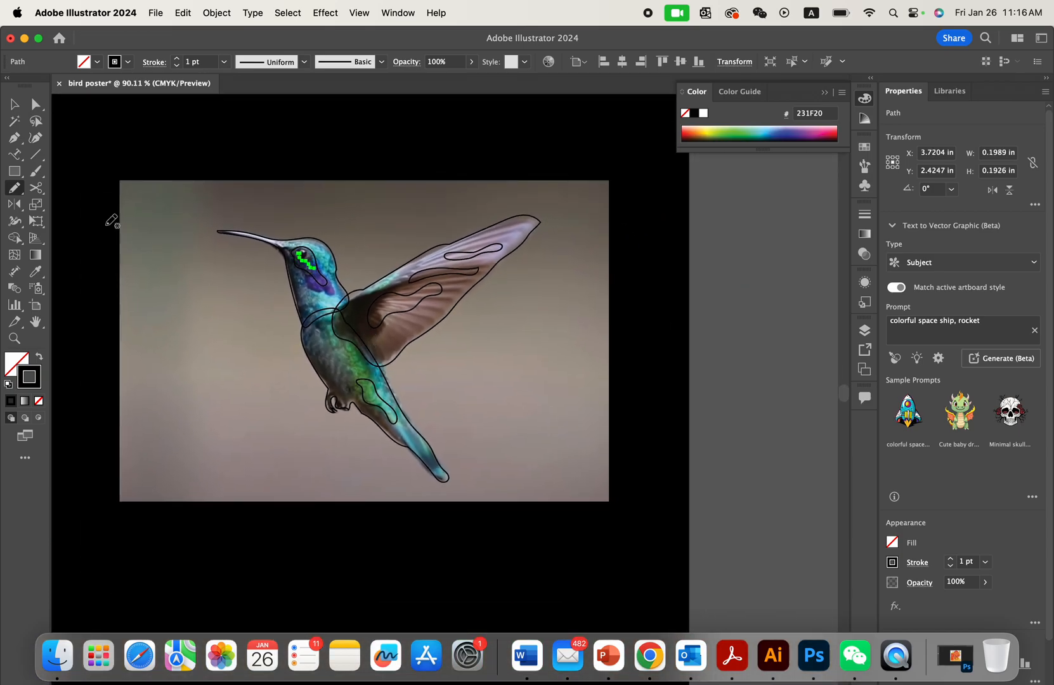
pyautogui.click(14, 104)
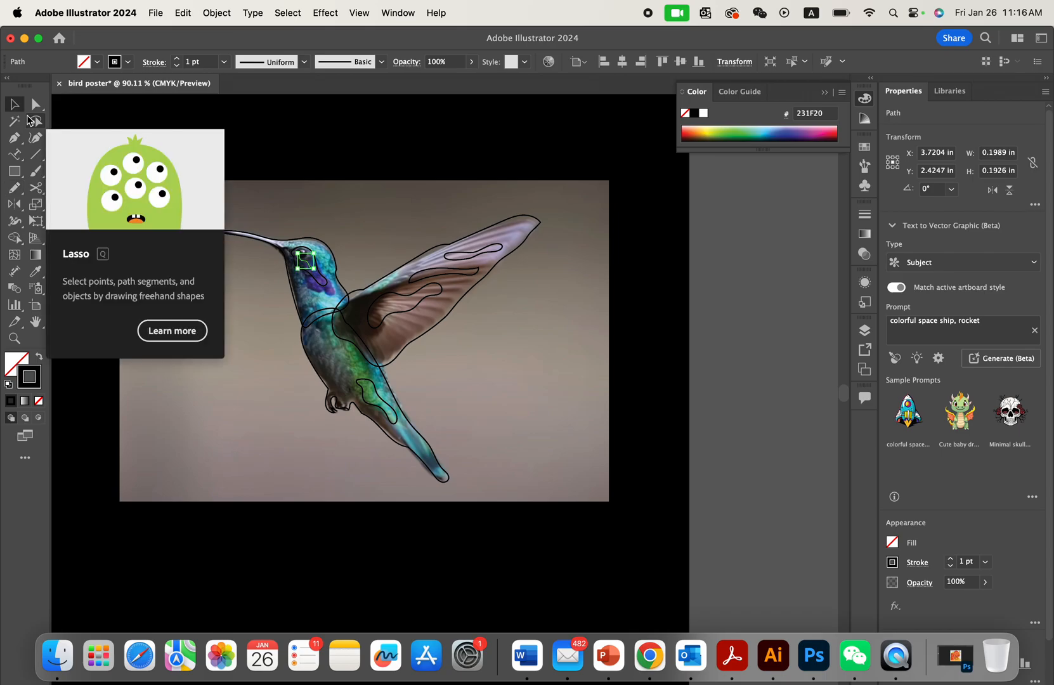
pyautogui.click(288, 368)
pyautogui.scroll(-3, 288, 369)
pyautogui.moveTo(205, 240); pyautogui.dragTo(539, 497)
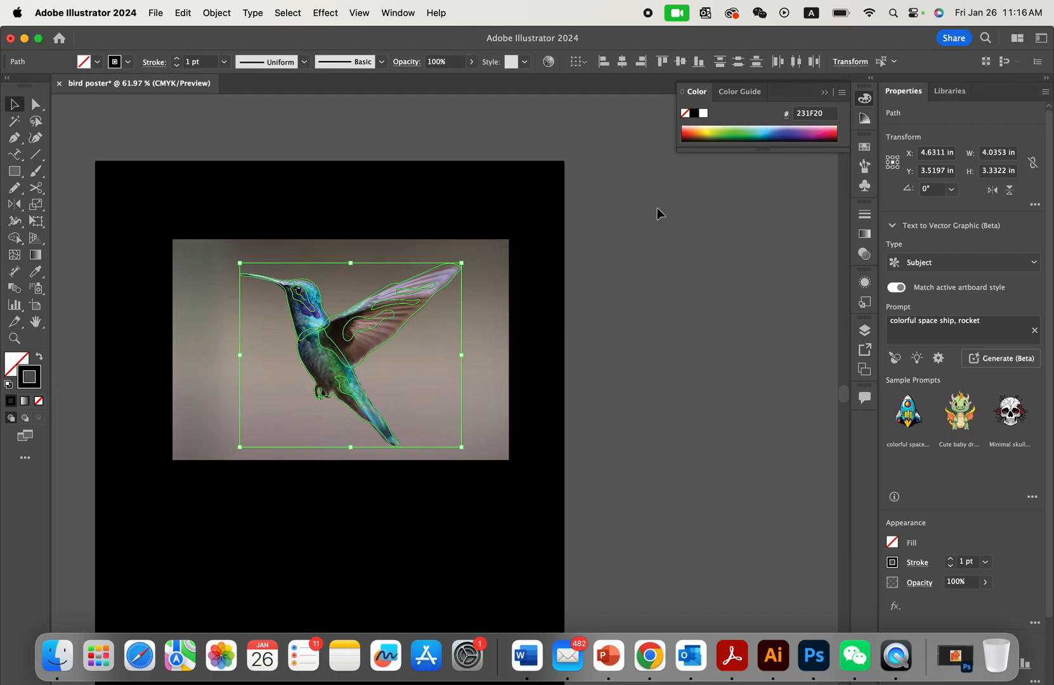
pyautogui.click(702, 114)
pyautogui.click(556, 314)
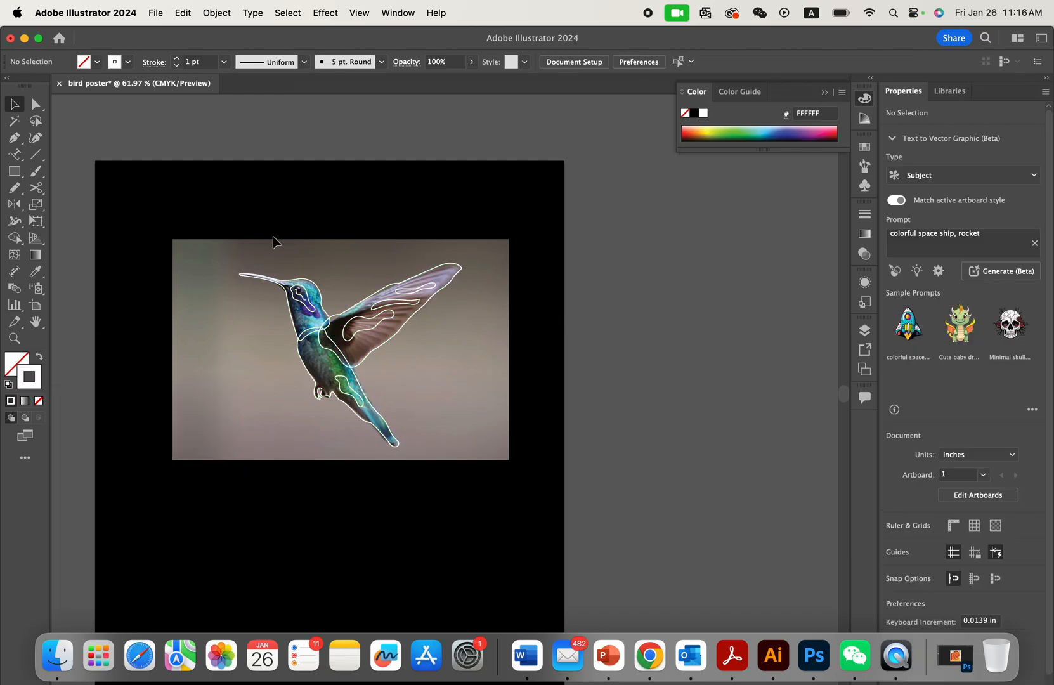
# - Move all the bird line work straight down onto the black area below the photo
pyautogui.scroll(-5, 257, 234)
pyautogui.moveTo(241, 235); pyautogui.dragTo(406, 380)
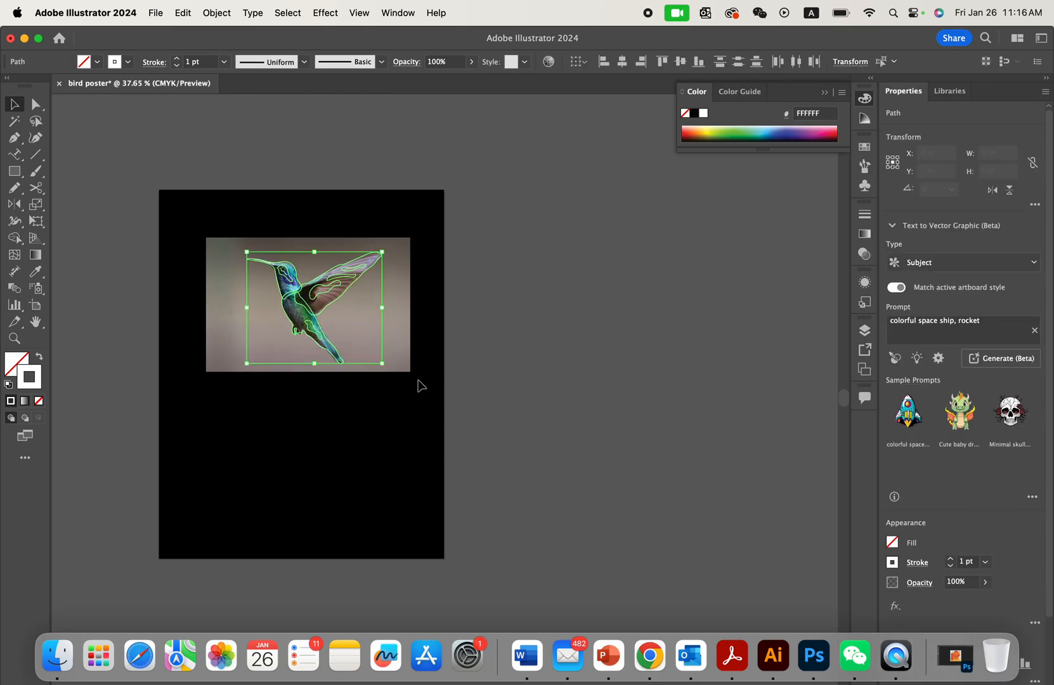
pyautogui.scroll(-3, 374, 257)
pyautogui.moveTo(262, 168); pyautogui.dragTo(428, 344)
pyautogui.moveTo(362, 221); pyautogui.dragTo(359, 384)
pyautogui.click(539, 378)
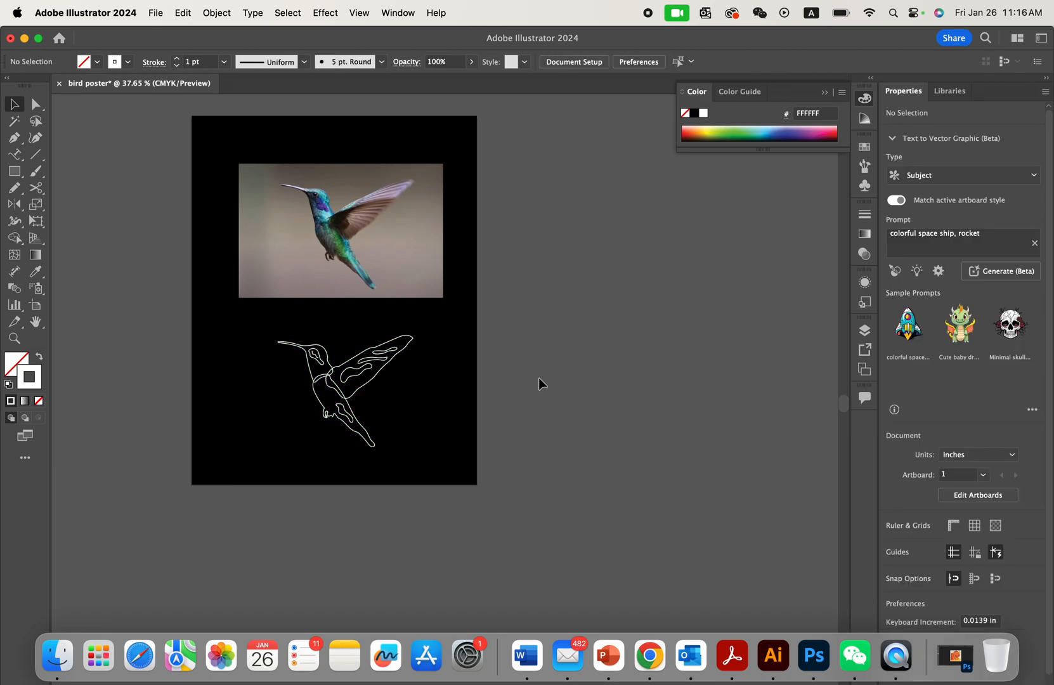
# - Try moving the selected wing shapes in the white line work, and undo the move
pyautogui.scroll(4, 459, 380)
pyautogui.hscroll(-2, 432, 389)
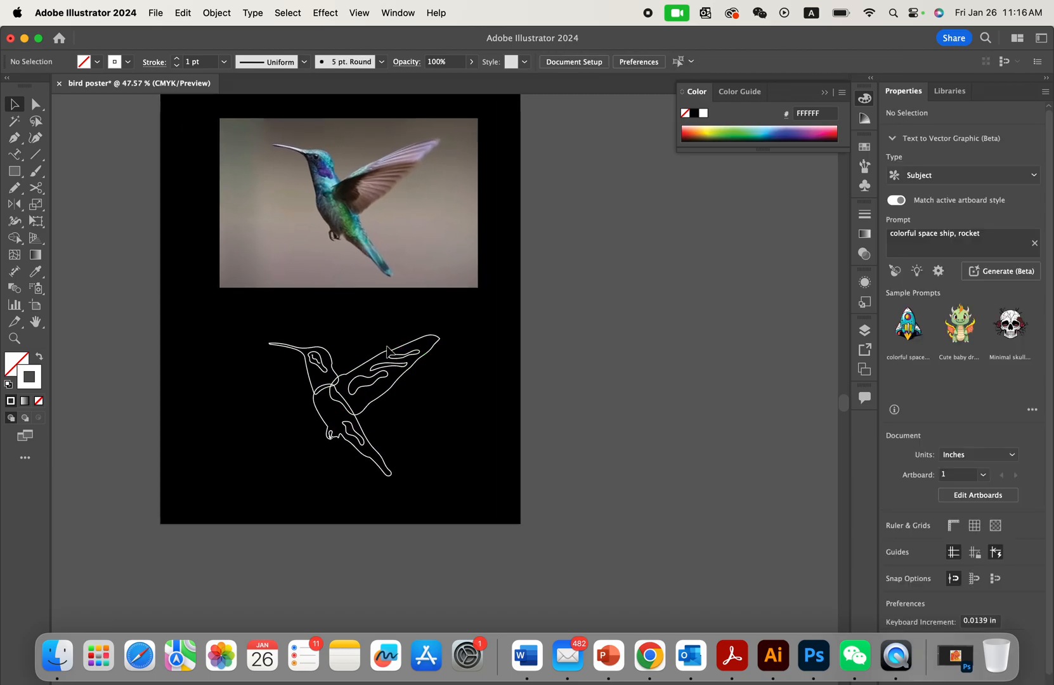
pyautogui.scroll(3, 384, 349)
pyautogui.moveTo(351, 343); pyautogui.dragTo(484, 402)
pyautogui.click(486, 398)
pyautogui.moveTo(358, 336); pyautogui.dragTo(457, 375)
pyautogui.press('super+z')
pyautogui.scroll(3, 423, 376)
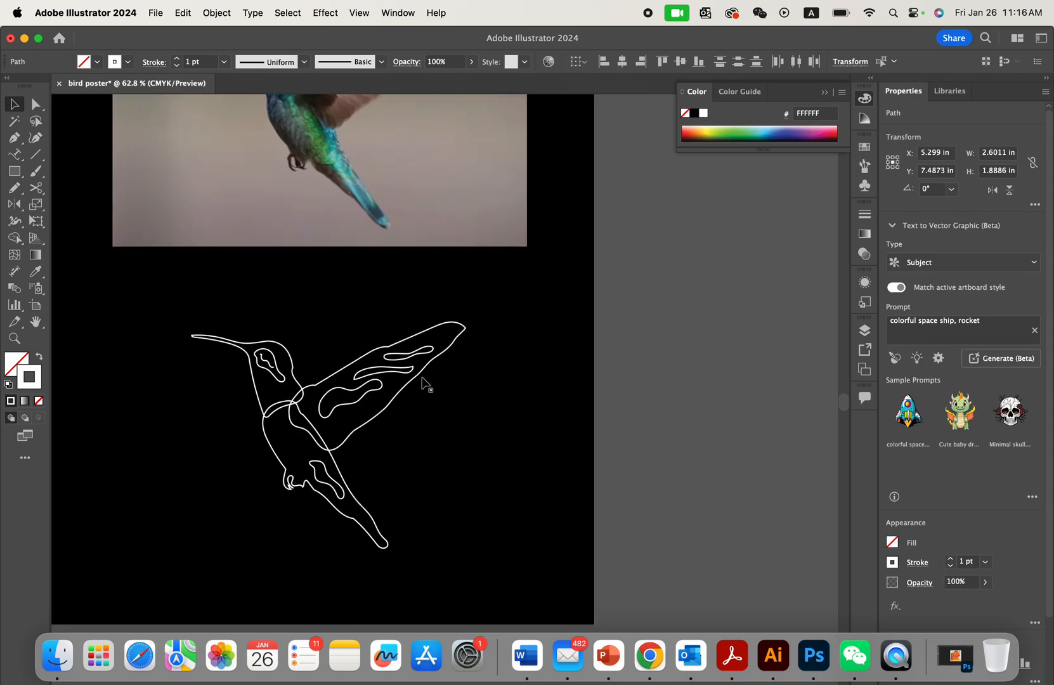
pyautogui.scroll(-4, 406, 336)
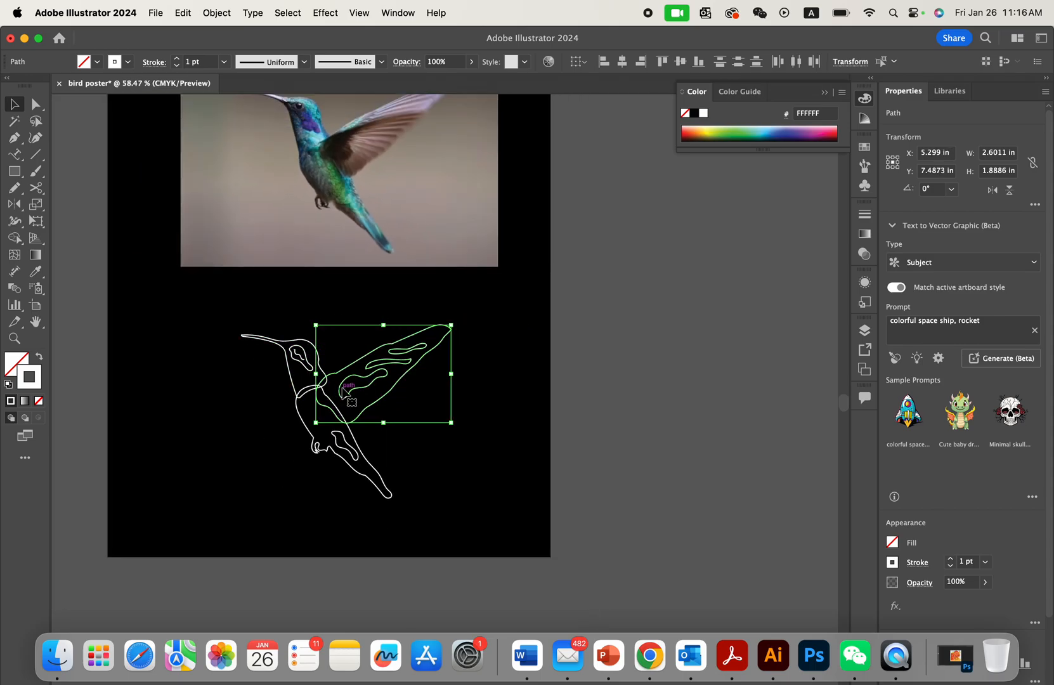
# - Select the wing outline together with its three inner shapes, trying a sideways move and undoing it
pyautogui.click(375, 329)
pyautogui.moveTo(371, 329); pyautogui.dragTo(471, 414)
pyautogui.moveTo(398, 385); pyautogui.dragTo(448, 386)
pyautogui.press('super+z')
pyautogui.scroll(-5, 447, 382)
pyautogui.scroll(2, 447, 382)
# - Set the blend options for the selected wing shapes to Specified Steps with 15 steps
pyautogui.click(217, 12)
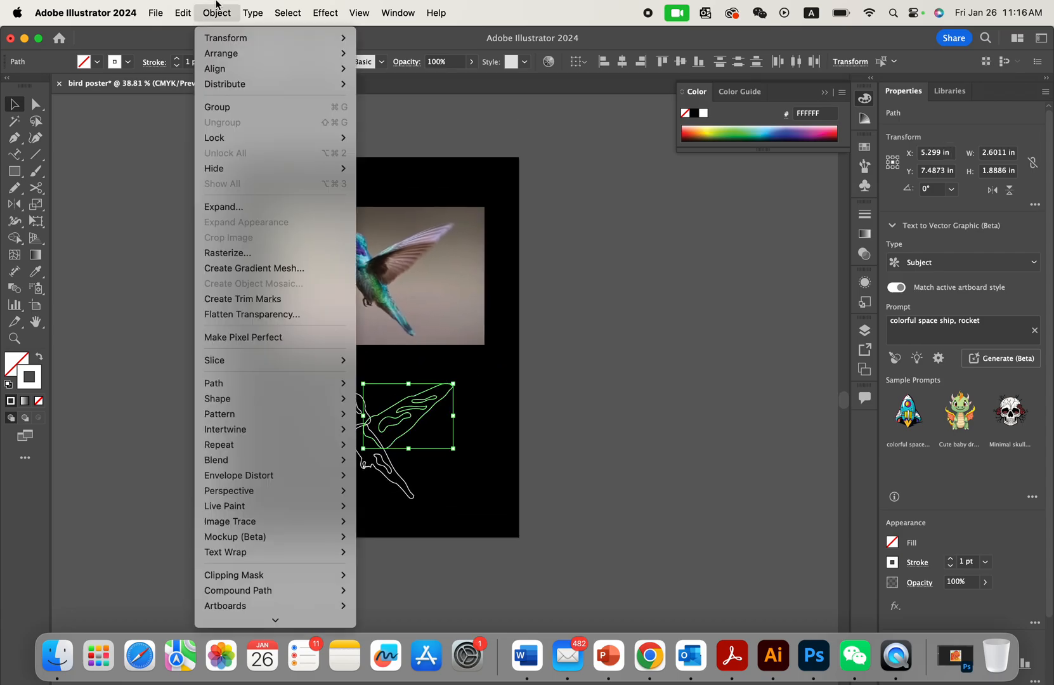
pyautogui.moveTo(242, 383)
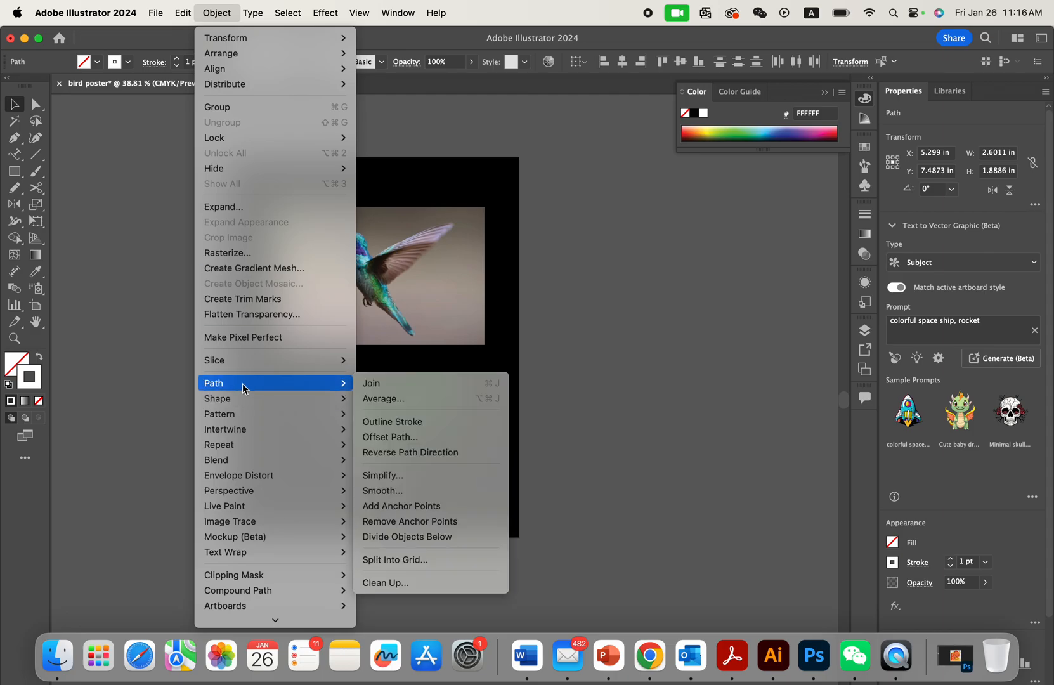
pyautogui.moveTo(261, 459)
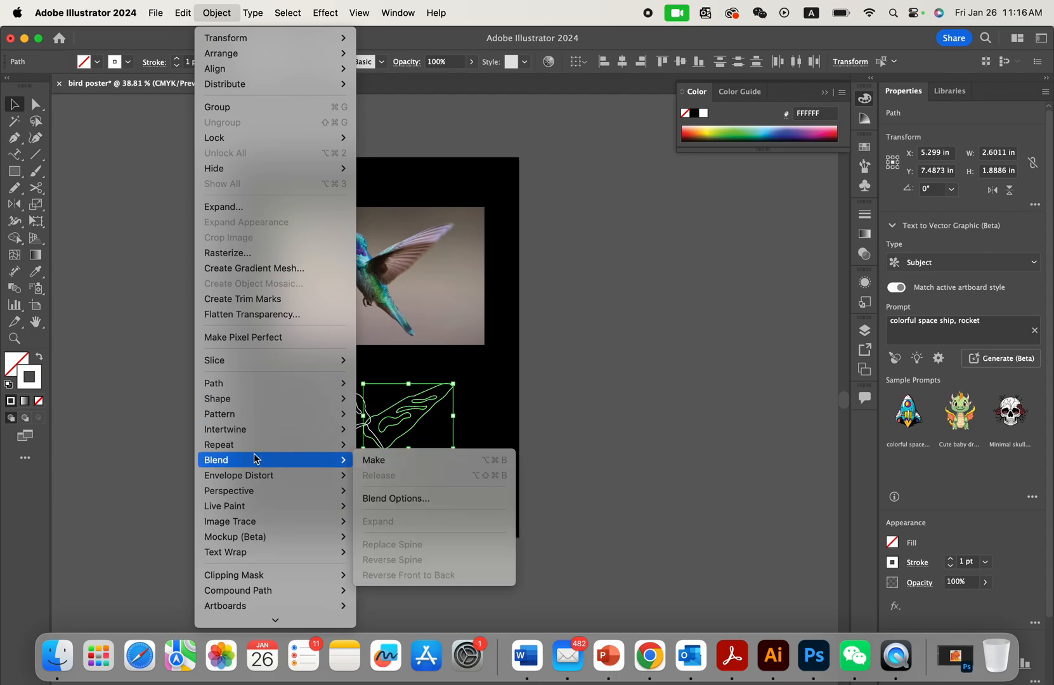
pyautogui.click(394, 499)
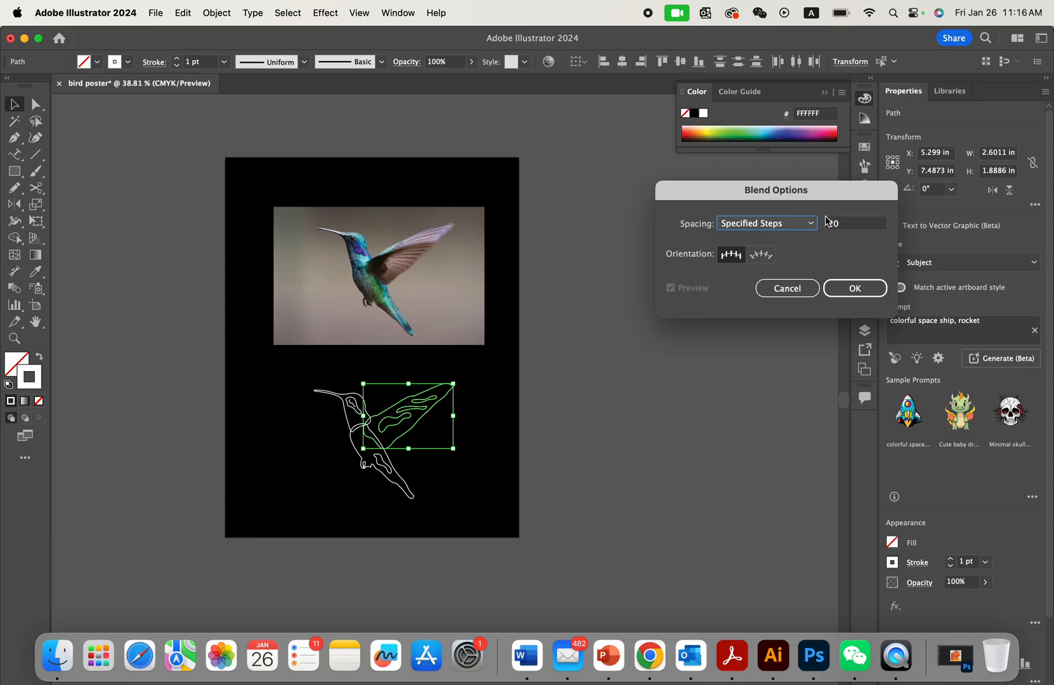
pyautogui.click(809, 223)
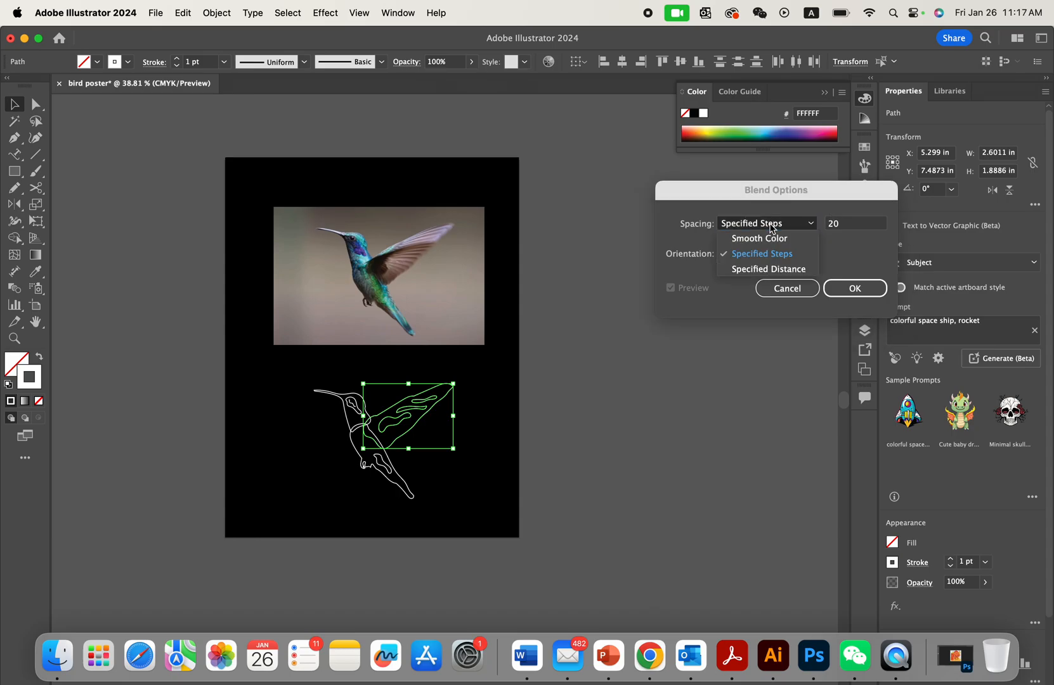
pyautogui.click(757, 255)
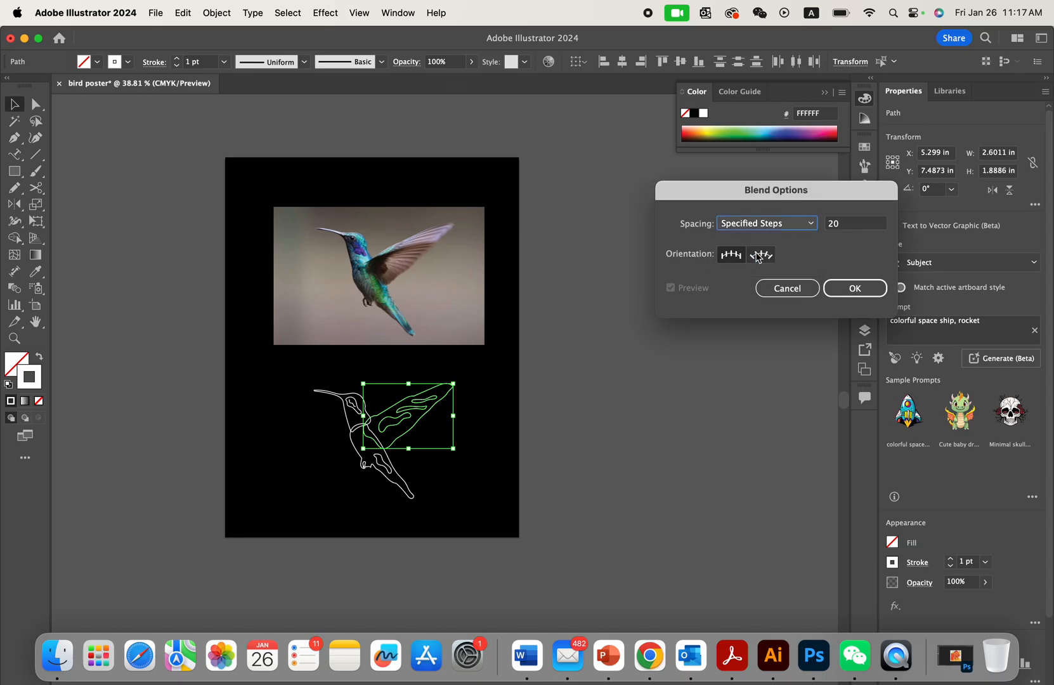
pyautogui.click(767, 226)
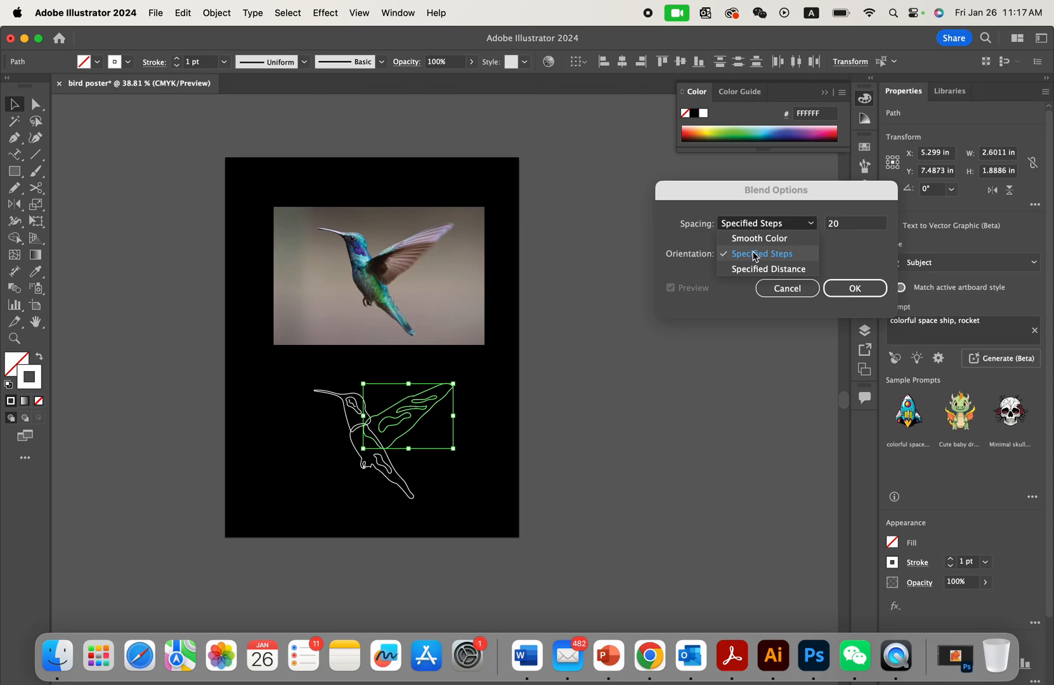
pyautogui.click(791, 255)
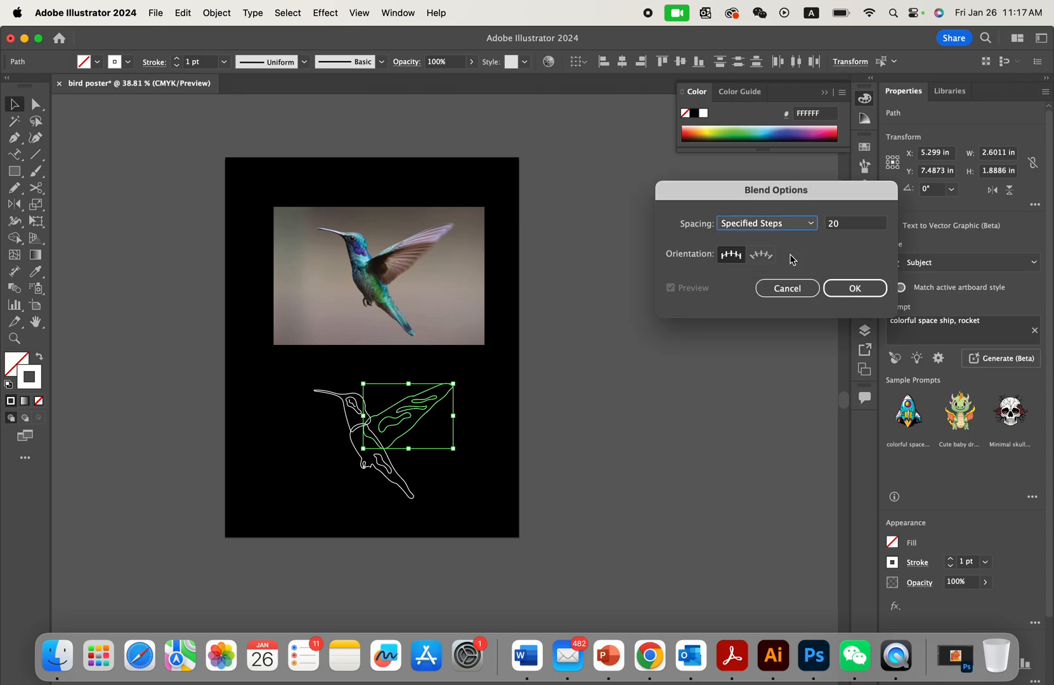
pyautogui.click(844, 225)
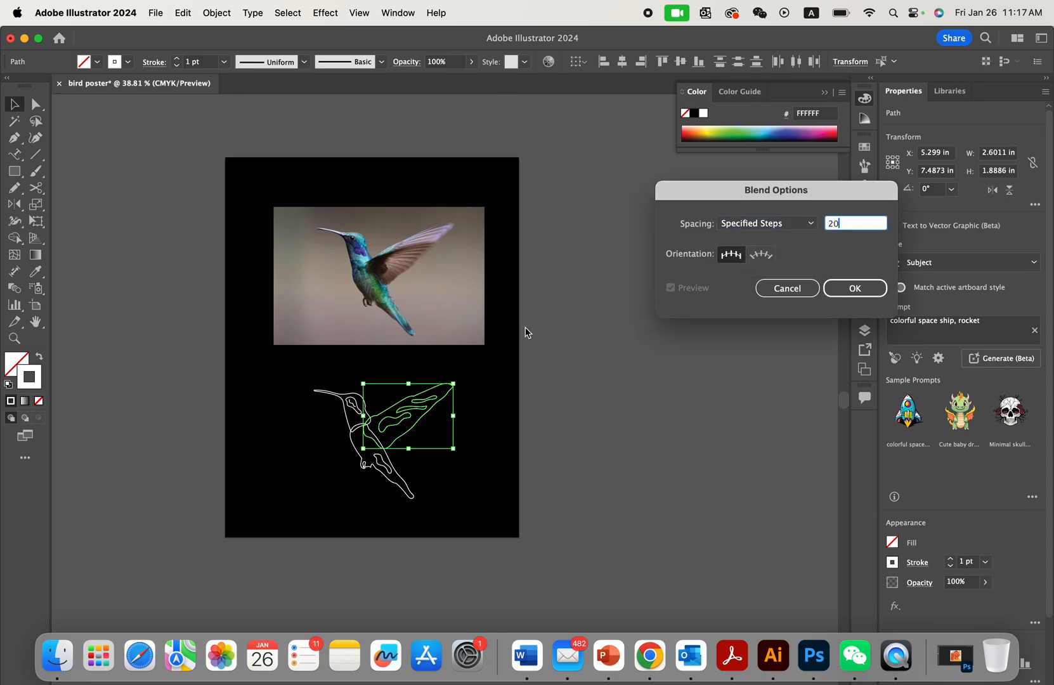
pyautogui.press('BackSpace')
pyautogui.press('BackSpace')
pyautogui.write('15')
pyautogui.click(854, 289)
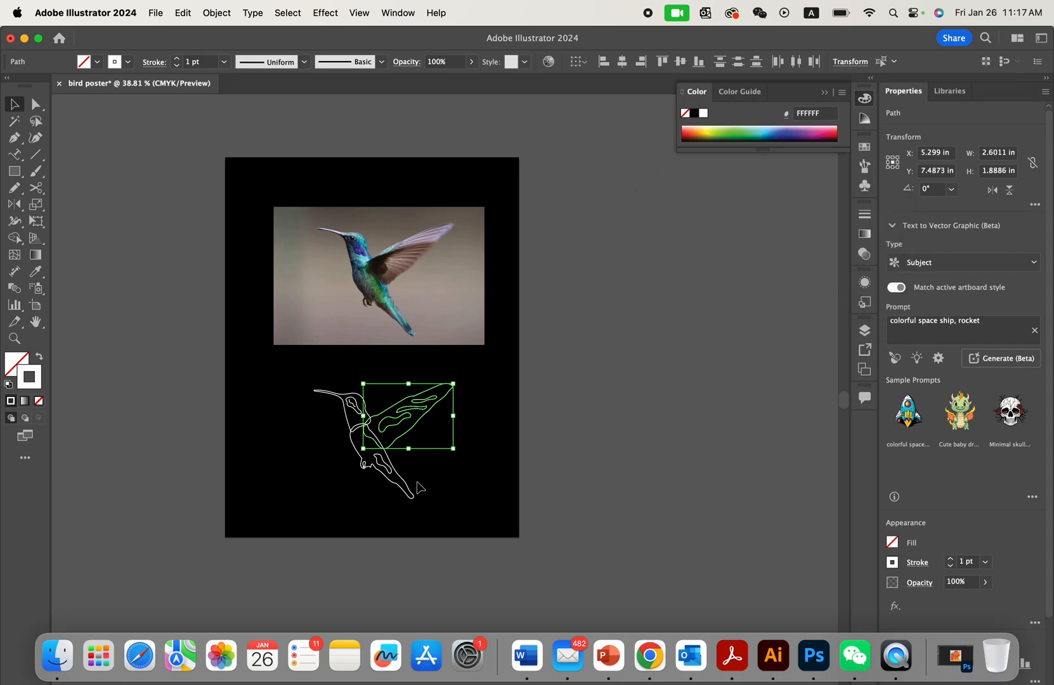
# - Blend the wing outline with its three inner shapes
pyautogui.scroll(3, 418, 487)
pyautogui.click(215, 11)
pyautogui.scroll(-2, 237, 191)
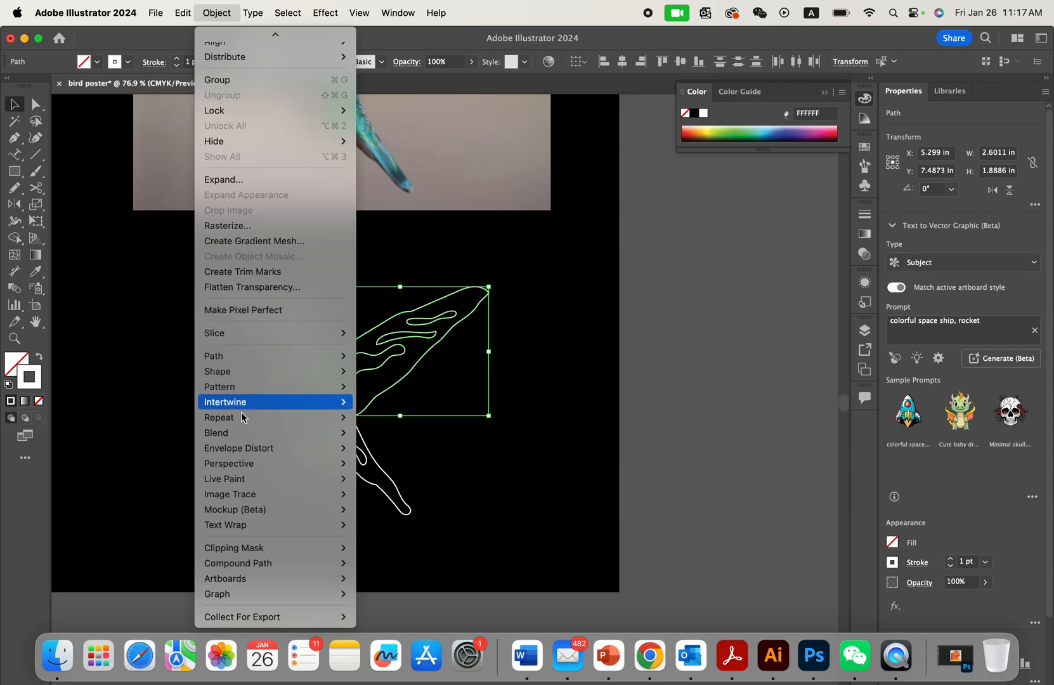
pyautogui.moveTo(303, 435)
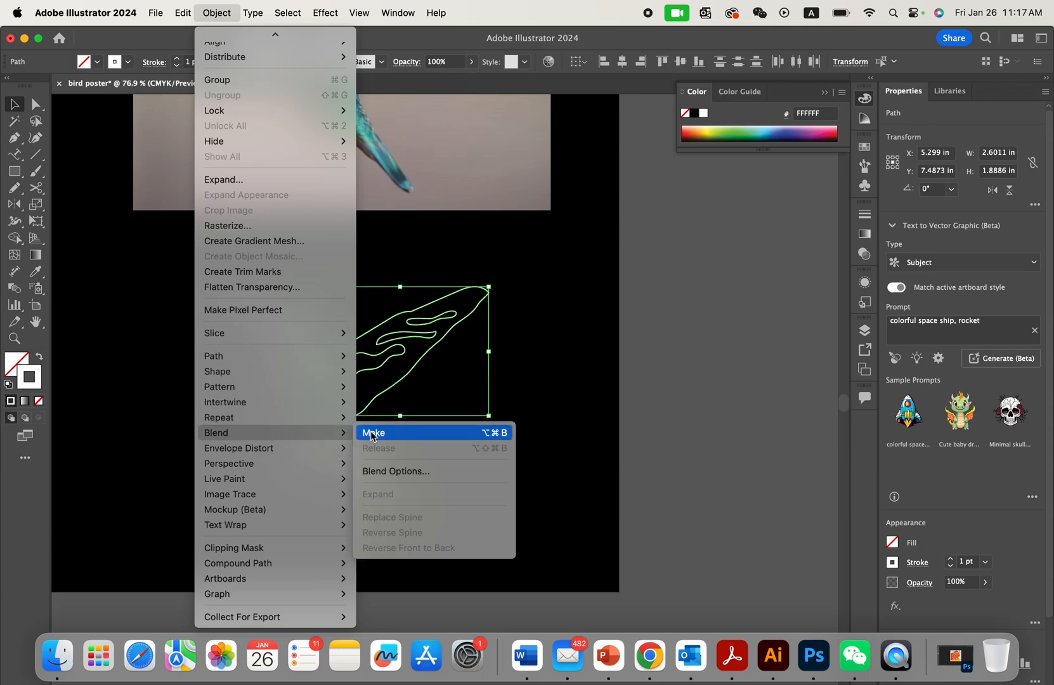
pyautogui.click(373, 433)
pyautogui.click(479, 463)
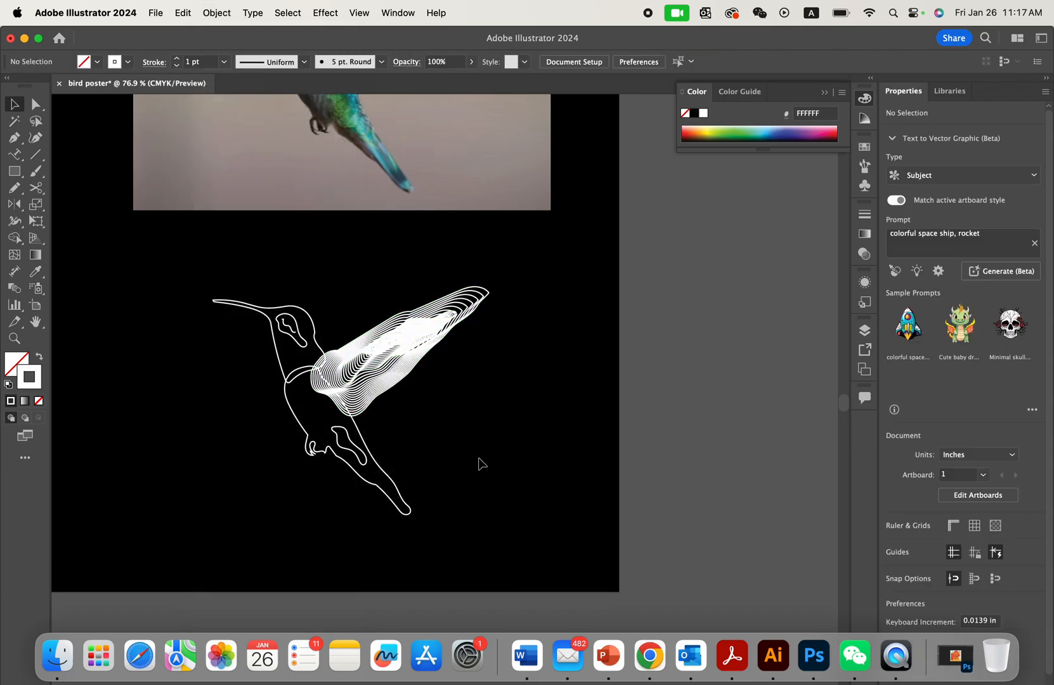
# - Try moving the wing blend away from the body, and undo both the move and the blend
pyautogui.press('super+0')
pyautogui.scroll(5, 479, 459)
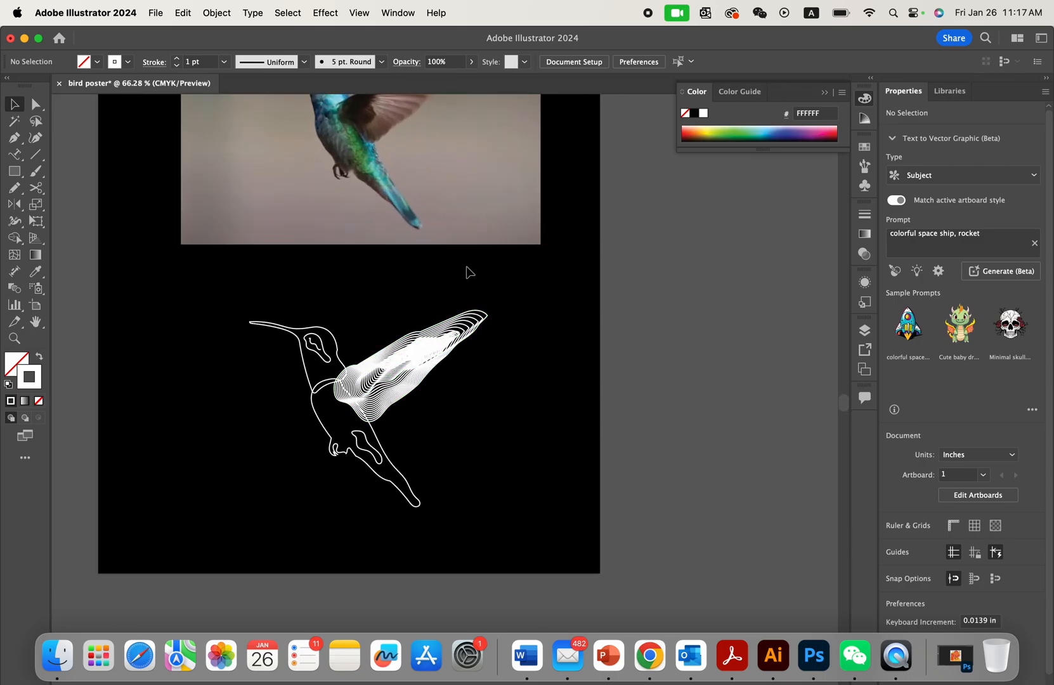
pyautogui.scroll(3, 590, 354)
pyautogui.scroll(-6, 592, 349)
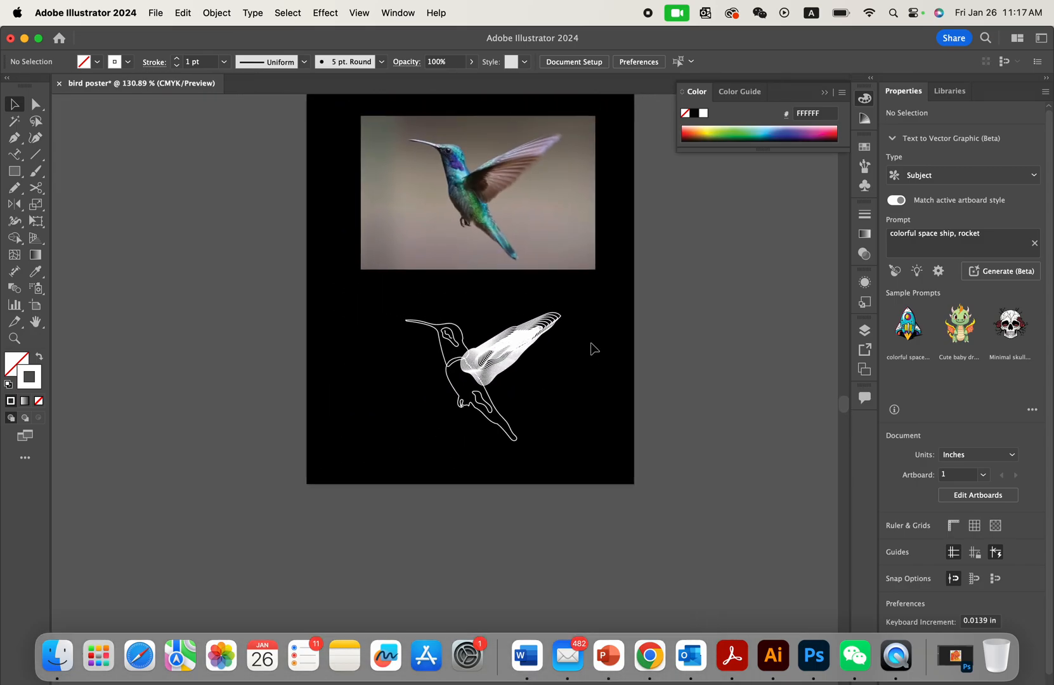
pyautogui.scroll(5, 487, 306)
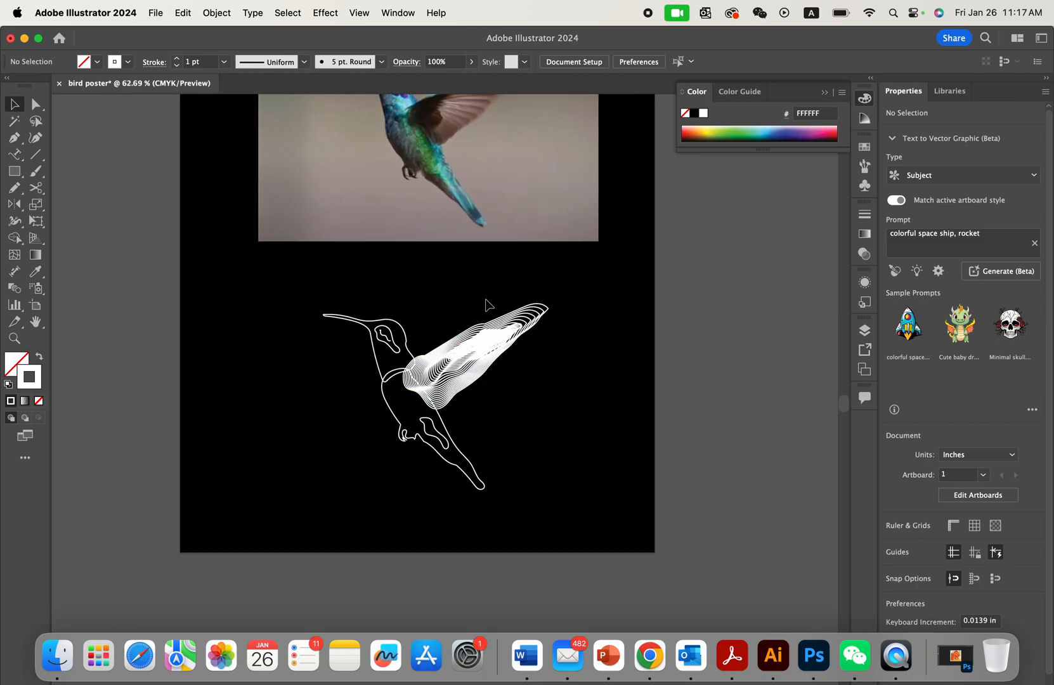
pyautogui.scroll(2, 482, 342)
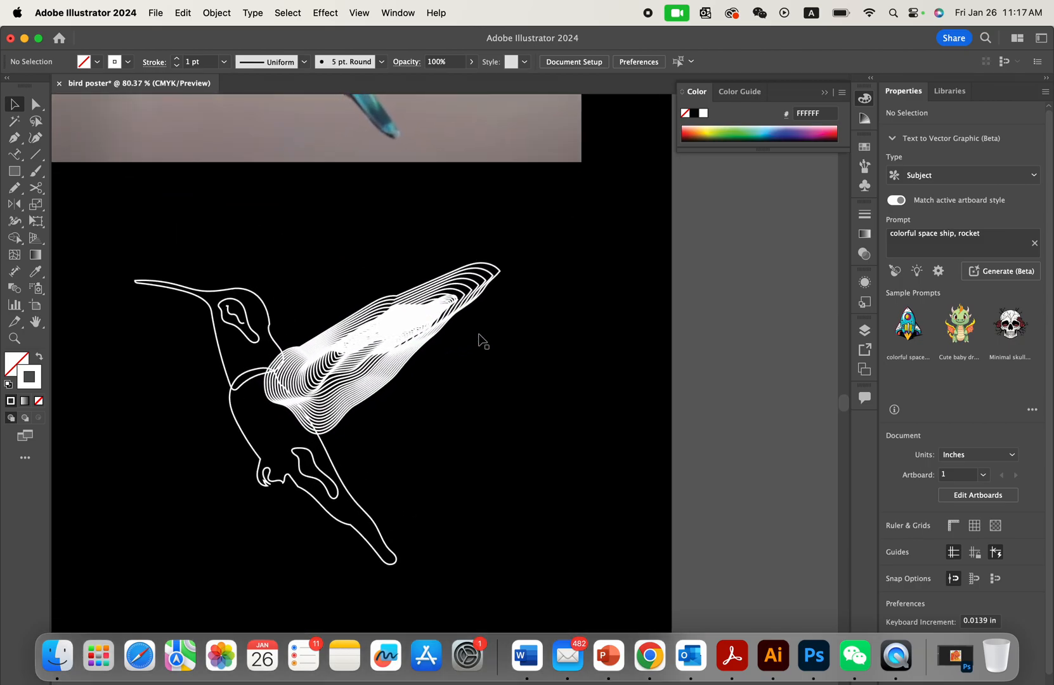
pyautogui.moveTo(427, 317); pyautogui.dragTo(462, 299)
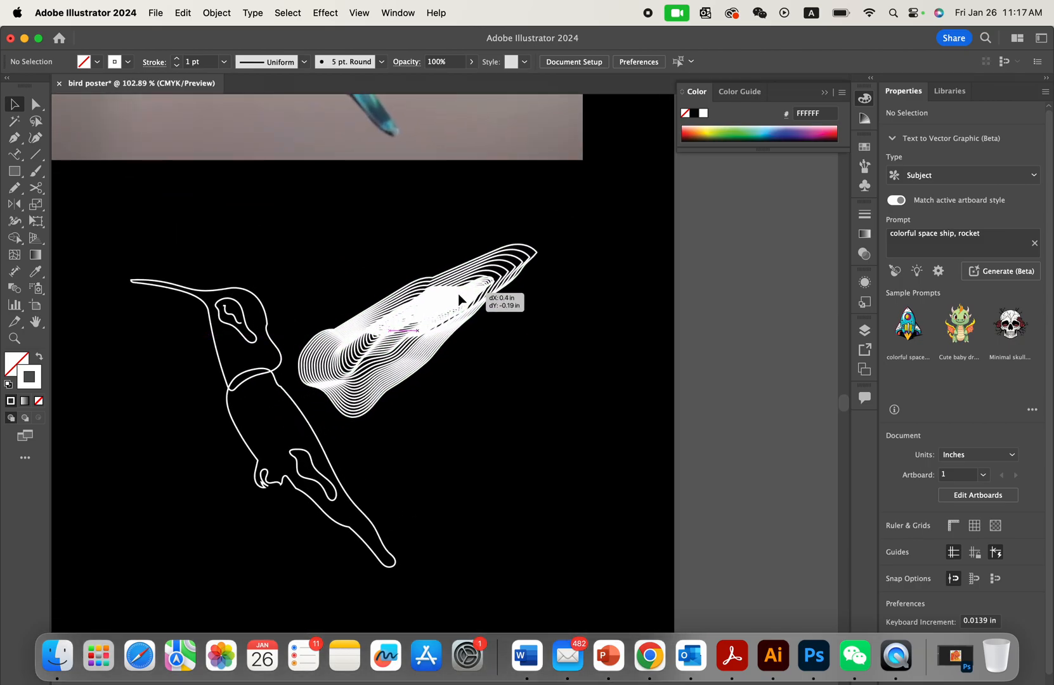
pyautogui.press('super+z')
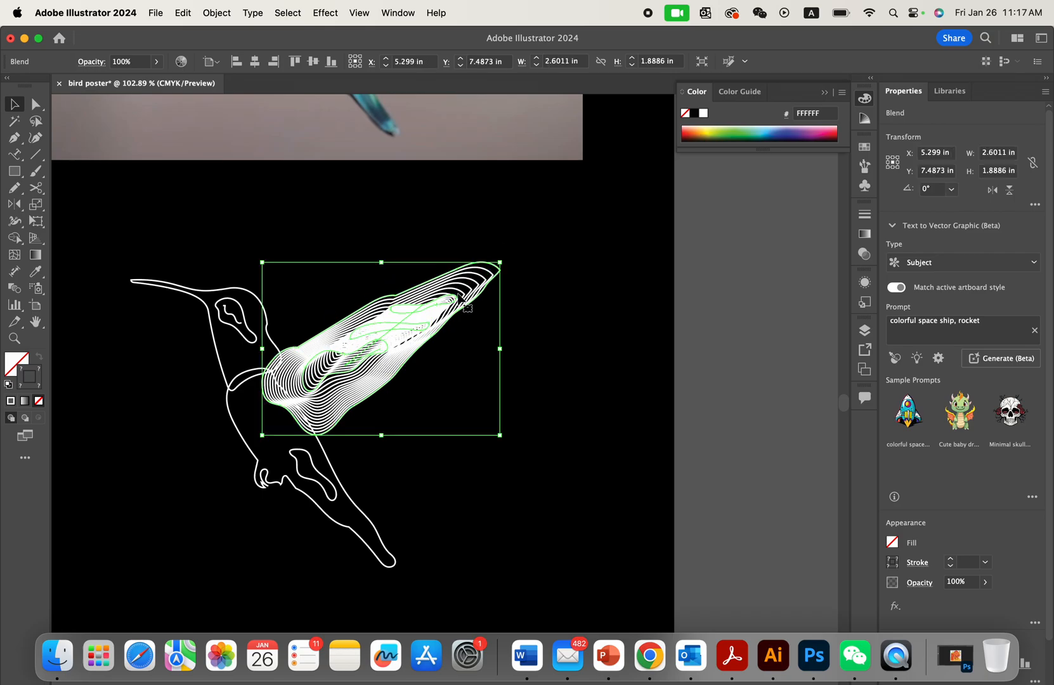
pyautogui.press('super+z')
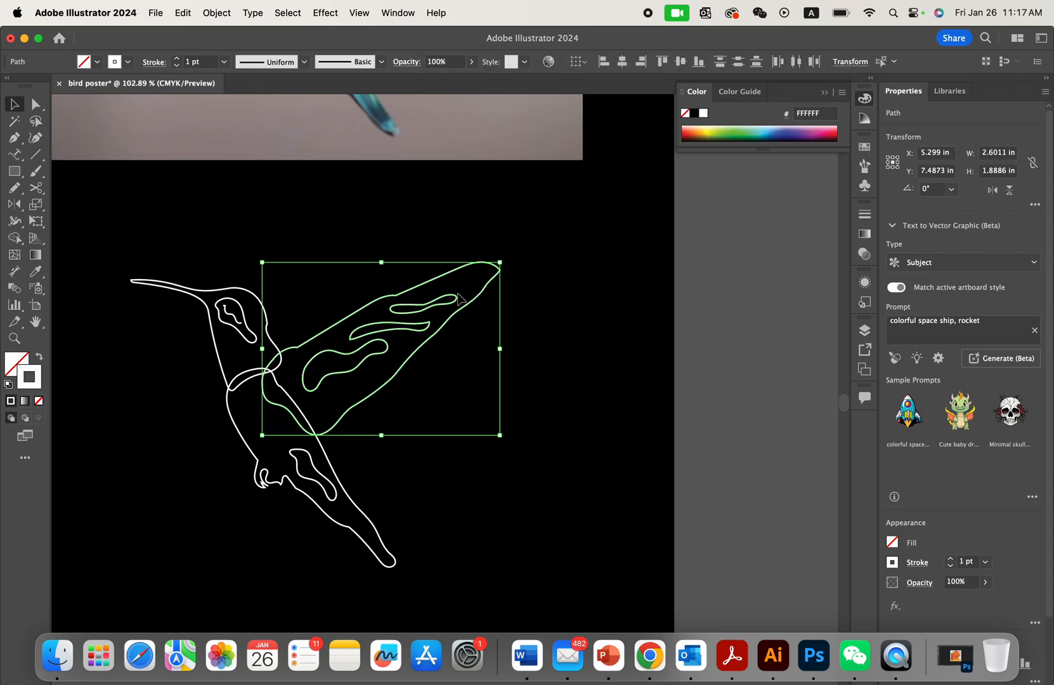
# - Adjust the proportions of the lower and upper inner shapes within the wing outline
pyautogui.click(486, 298)
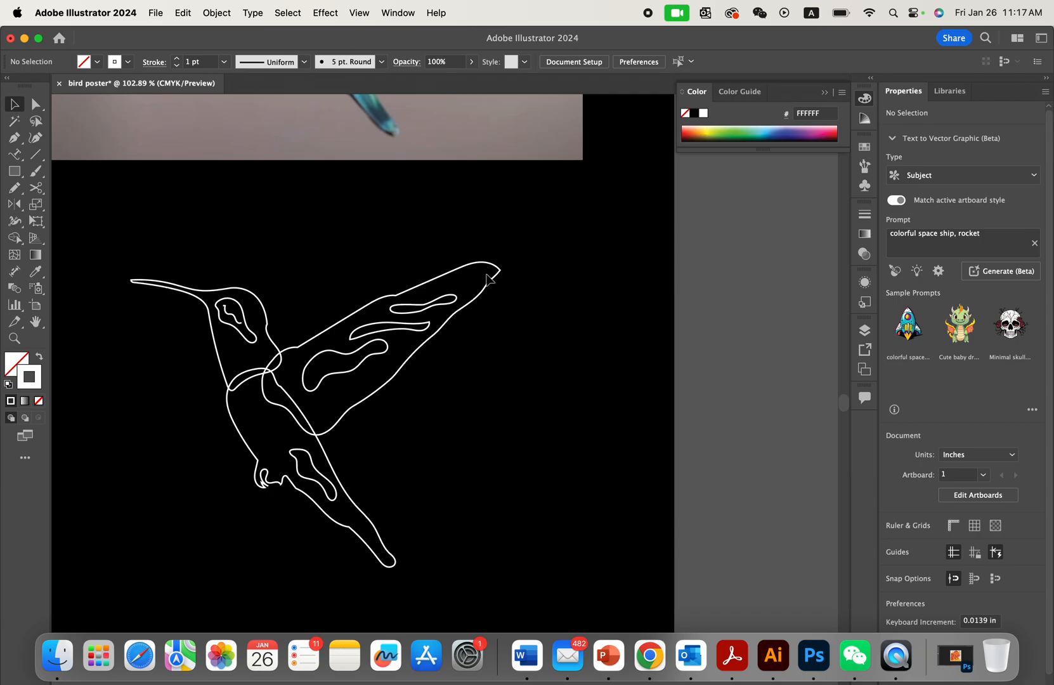
pyautogui.scroll(3, 409, 345)
pyautogui.click(368, 365)
pyautogui.moveTo(304, 343); pyautogui.dragTo(304, 355)
pyautogui.click(458, 283)
pyautogui.scroll(2, 459, 283)
pyautogui.scroll(2, 459, 282)
pyautogui.moveTo(430, 252); pyautogui.dragTo(519, 383)
pyautogui.scroll(-5, 447, 283)
# - Select the wing outline with its inner shapes and reduce their stroke weight to 0.25 pt
pyautogui.moveTo(324, 212); pyautogui.dragTo(475, 353)
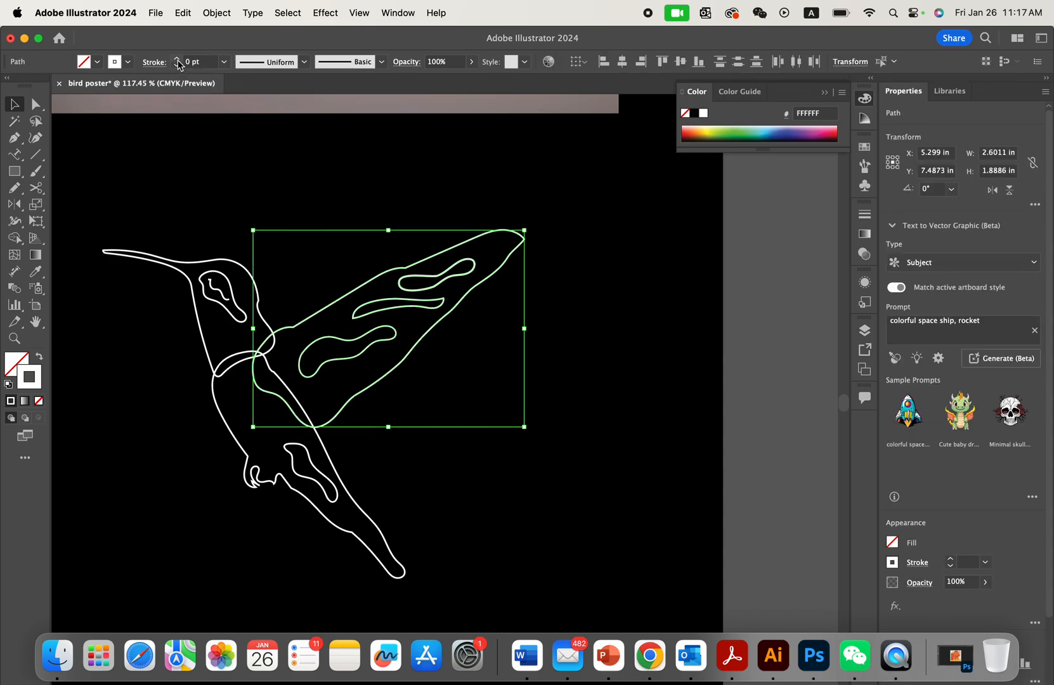
pyautogui.click(178, 59)
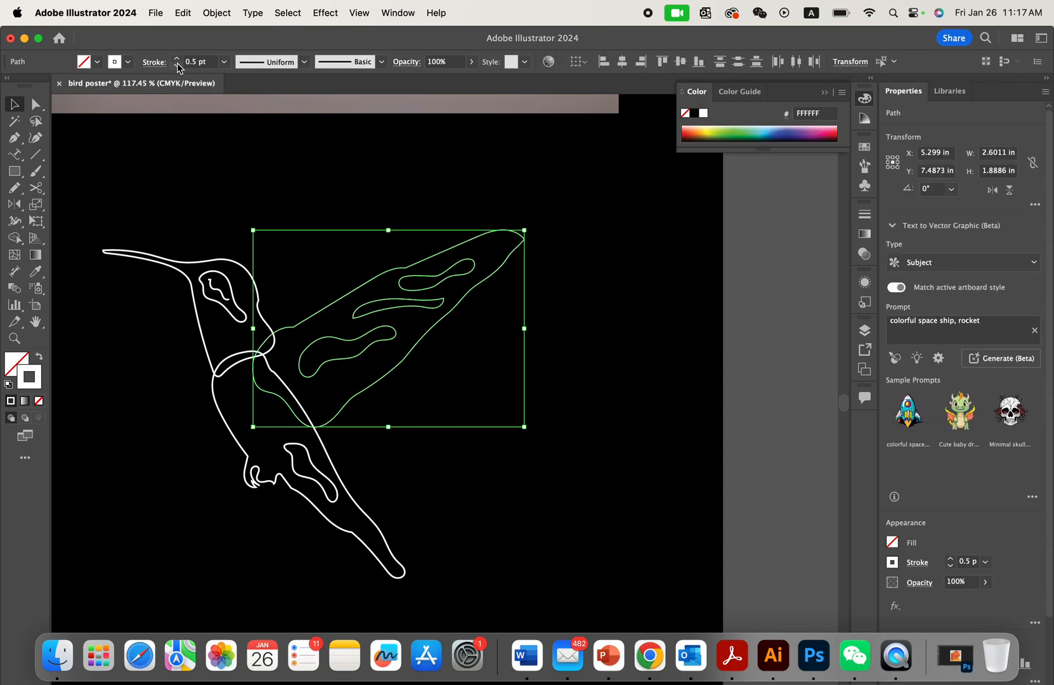
pyautogui.click(177, 65)
pyautogui.click(304, 177)
# - Reselect the wing outline and its inner shapes, and set the blend spacing to 20 specified steps
pyautogui.moveTo(345, 249); pyautogui.dragTo(536, 365)
pyautogui.click(220, 18)
pyautogui.scroll(-1, 254, 225)
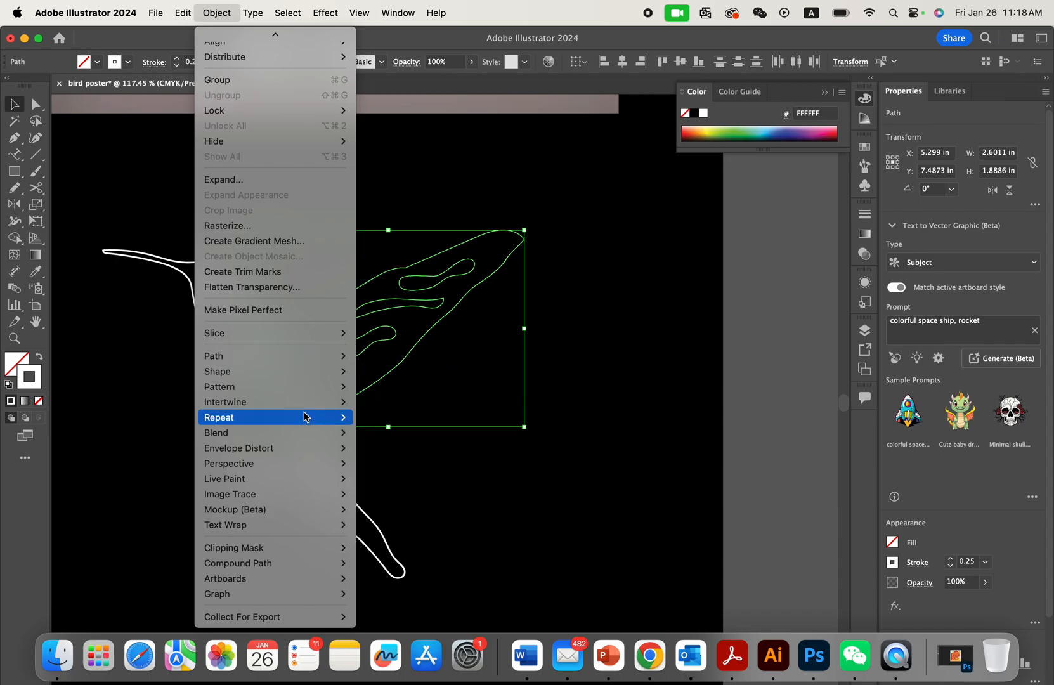
pyautogui.moveTo(298, 432)
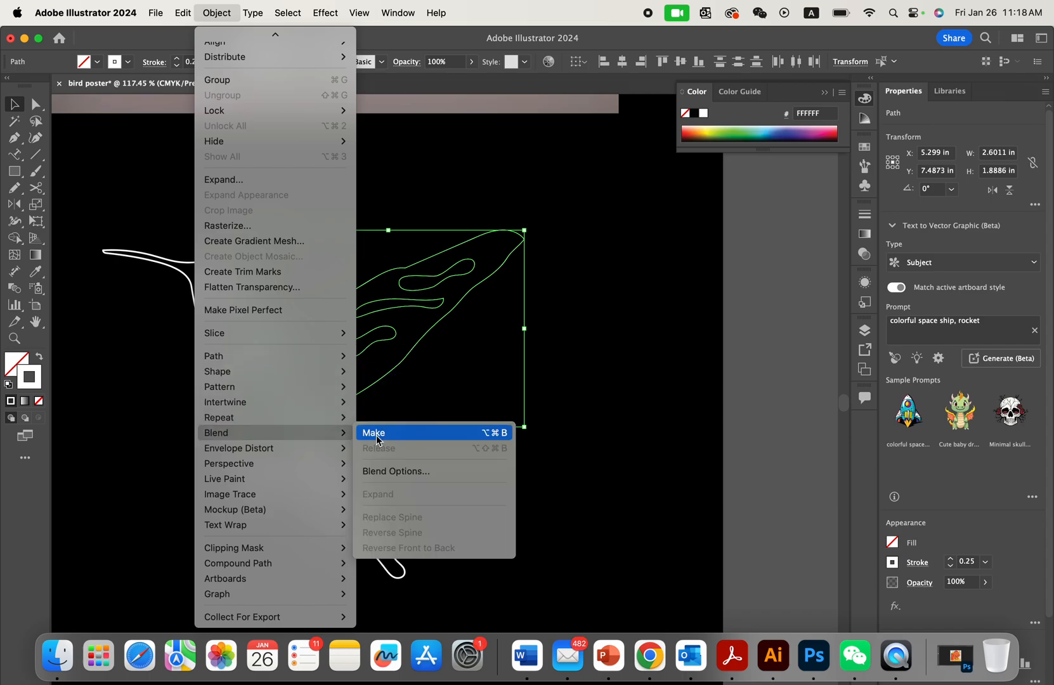
pyautogui.click(392, 471)
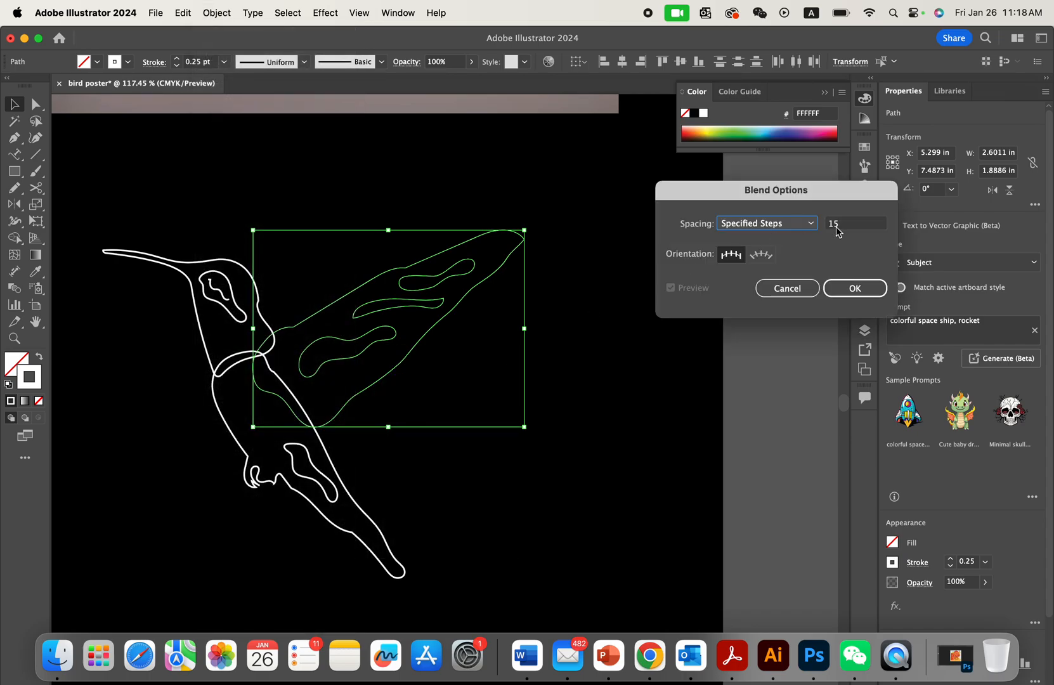
pyautogui.click(838, 227)
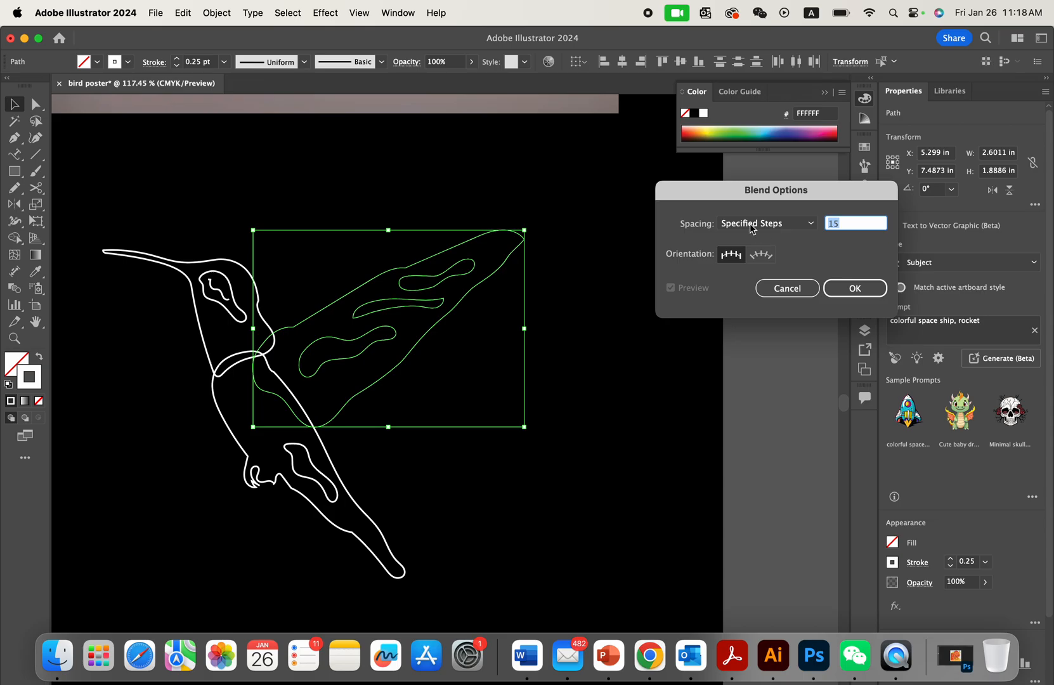
pyautogui.write('20')
pyautogui.click(863, 289)
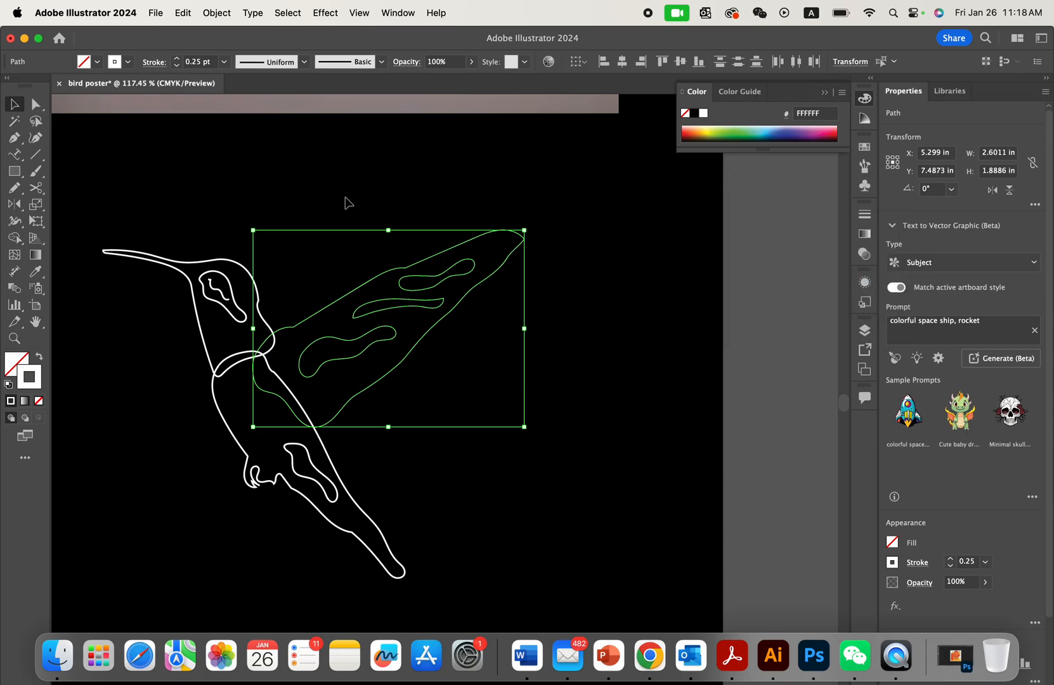
# - Make a blend from the thin-stroked wing outline and its three inner shapes, and clear the selection
pyautogui.click(216, 9)
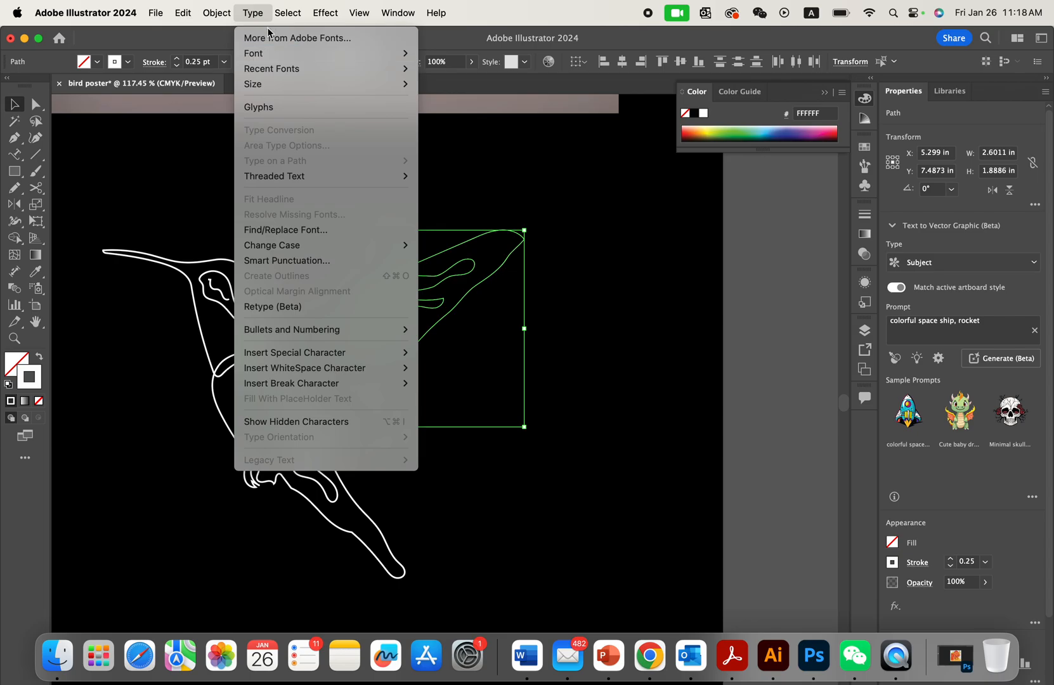
pyautogui.scroll(-1, 271, 281)
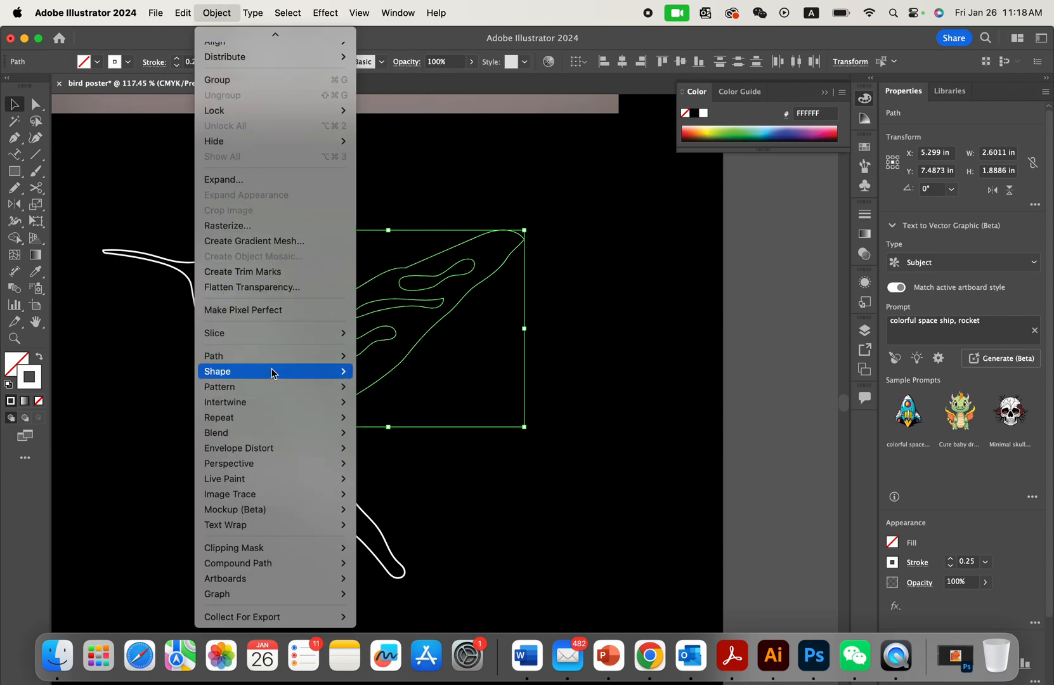
pyautogui.moveTo(317, 433)
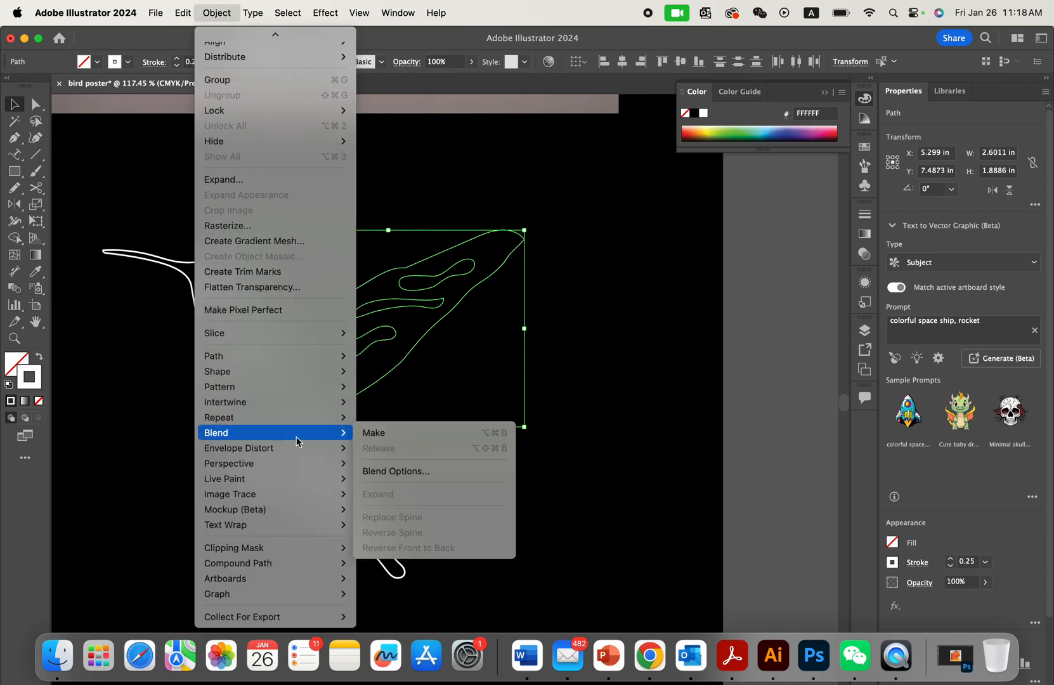
pyautogui.click(418, 436)
pyautogui.click(439, 456)
# - Round the pointed tip of the wing blend's outer outline with a corner radius of about 0.13 in
pyautogui.scroll(-3, 440, 456)
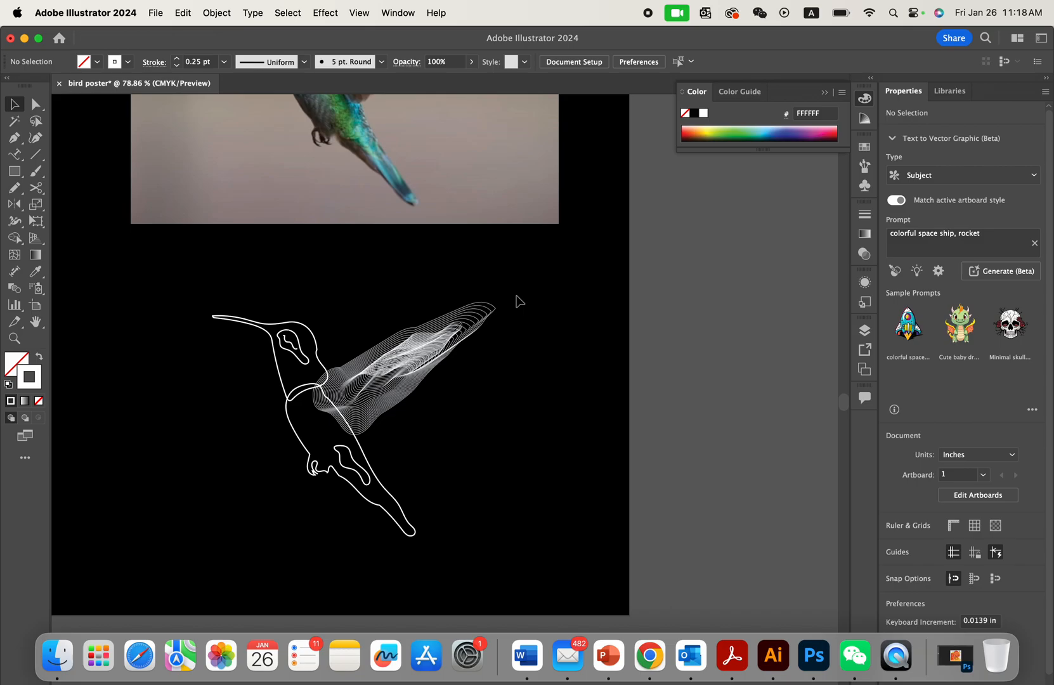
pyautogui.scroll(-2, 517, 300)
pyautogui.scroll(6, 515, 299)
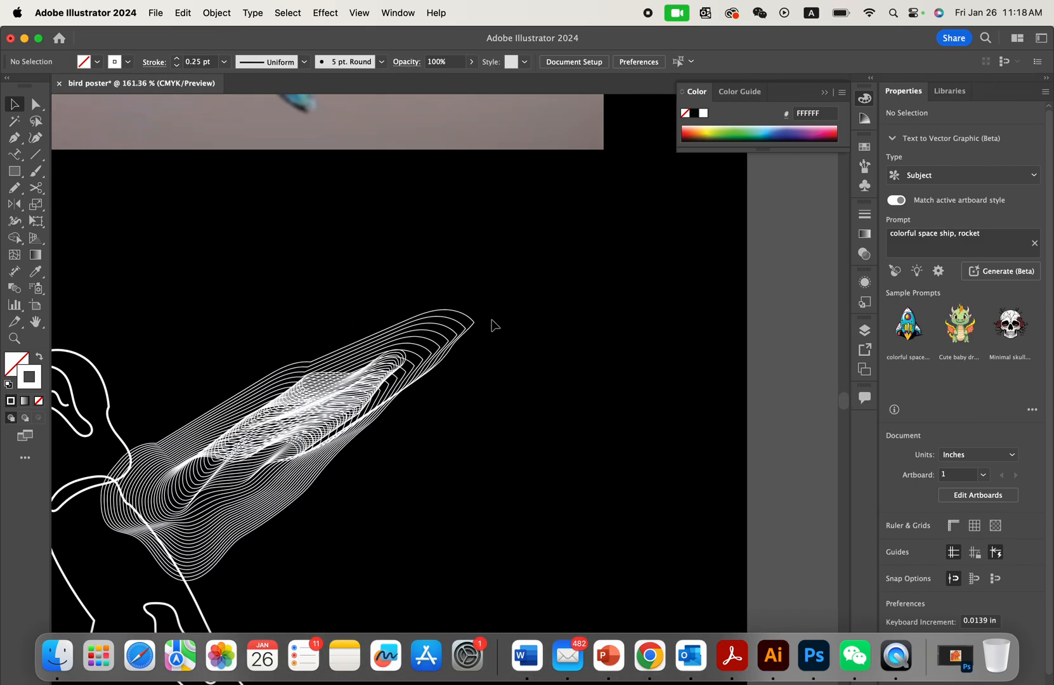
pyautogui.click(36, 104)
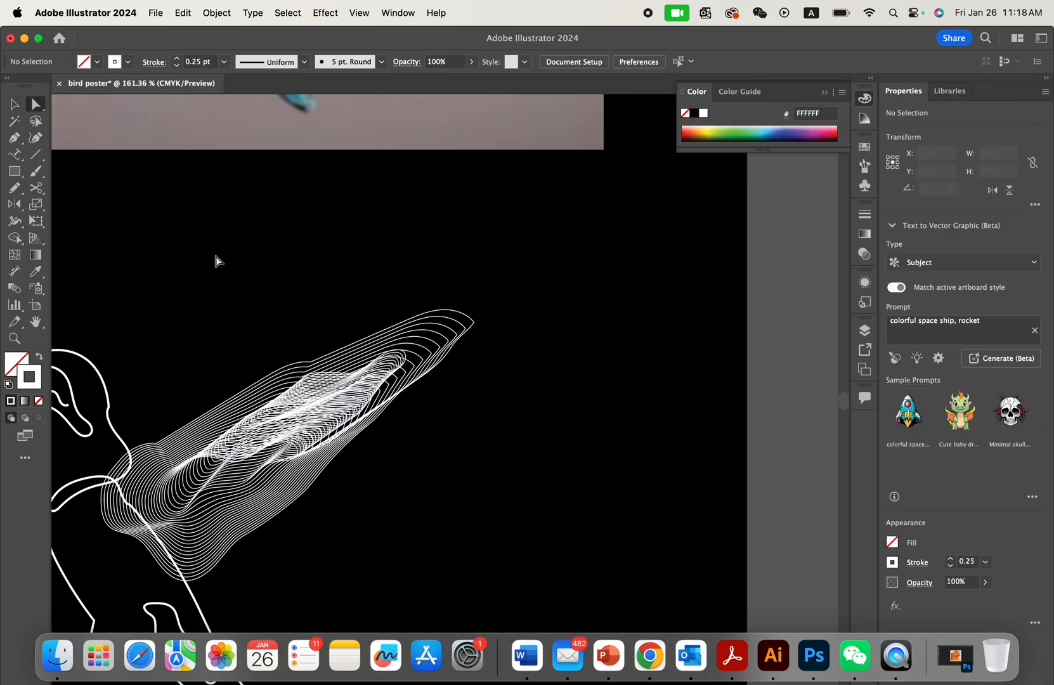
pyautogui.click(462, 303)
pyautogui.scroll(5, 464, 306)
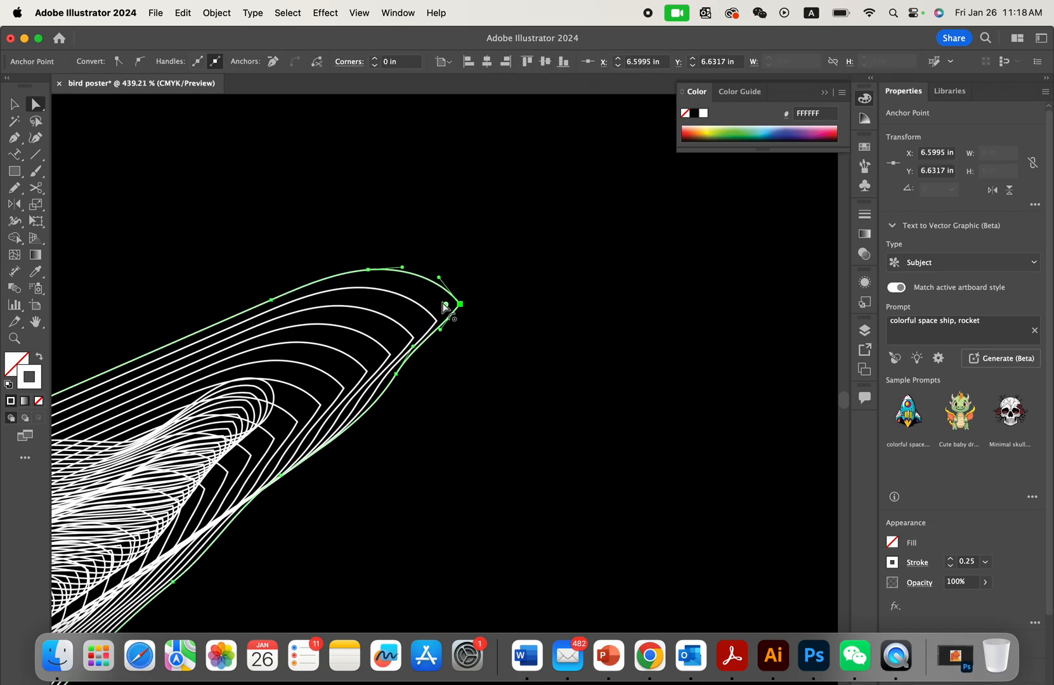
pyautogui.moveTo(433, 308); pyautogui.dragTo(403, 318)
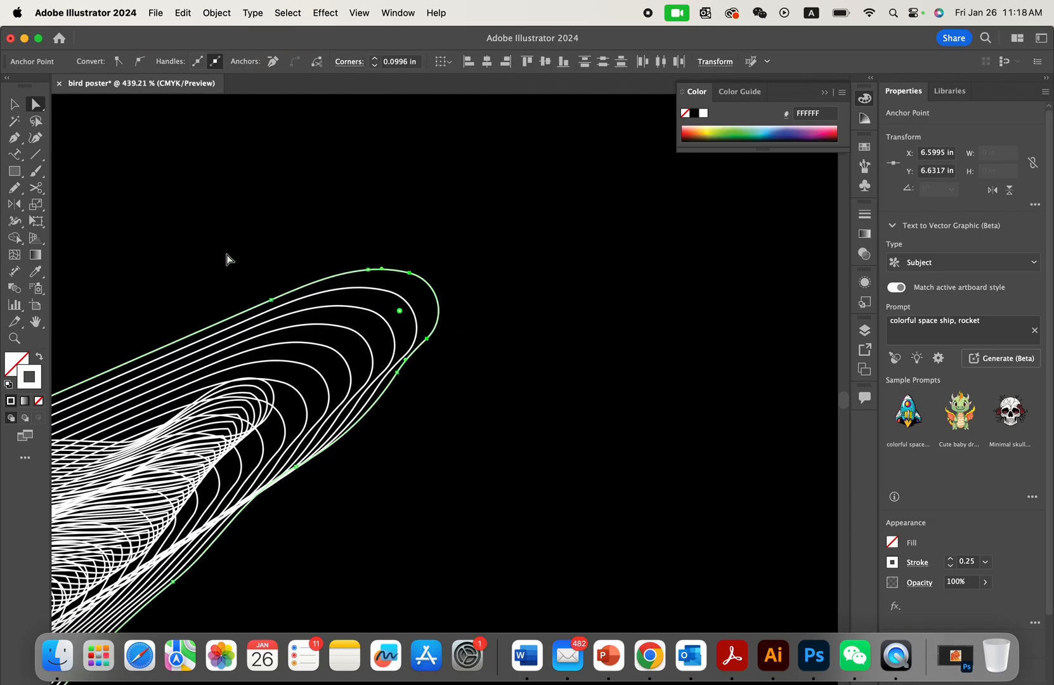
pyautogui.moveTo(36, 105); pyautogui.dragTo(81, 106)
pyautogui.scroll(-5, 431, 314)
pyautogui.moveTo(424, 327); pyautogui.dragTo(404, 322)
pyautogui.scroll(3, 403, 321)
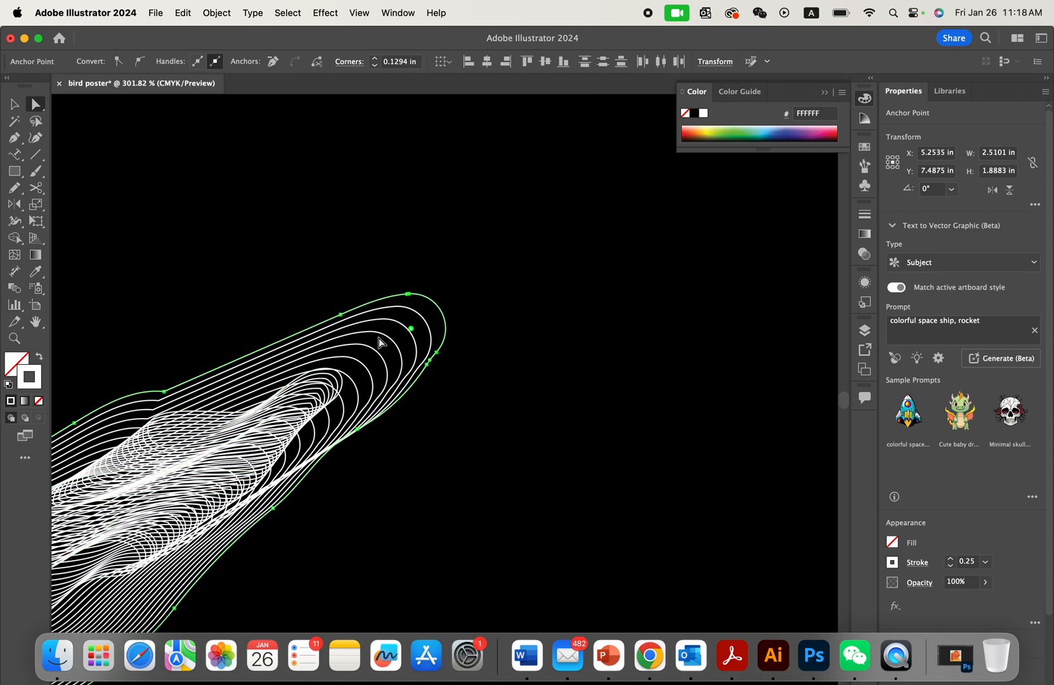
# - Try reshaping the wing blend by moving anchor points around its outer tip, undoing each move, and clear the selection
pyautogui.moveTo(341, 314); pyautogui.dragTo(343, 272)
pyautogui.press('cmd+z')
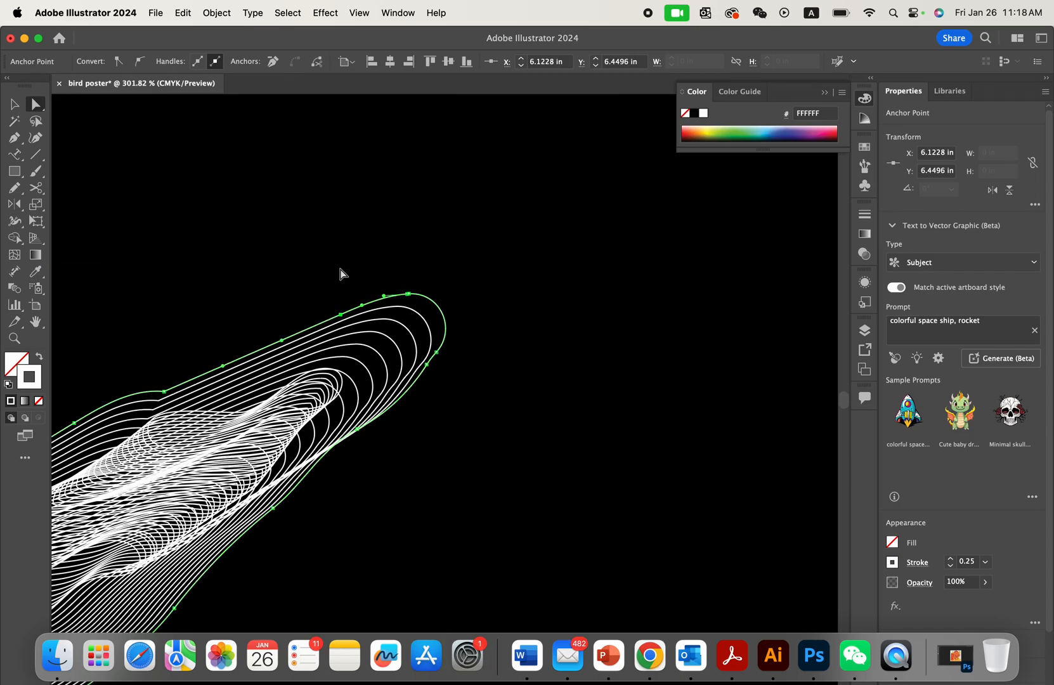
pyautogui.moveTo(437, 375); pyautogui.dragTo(481, 389)
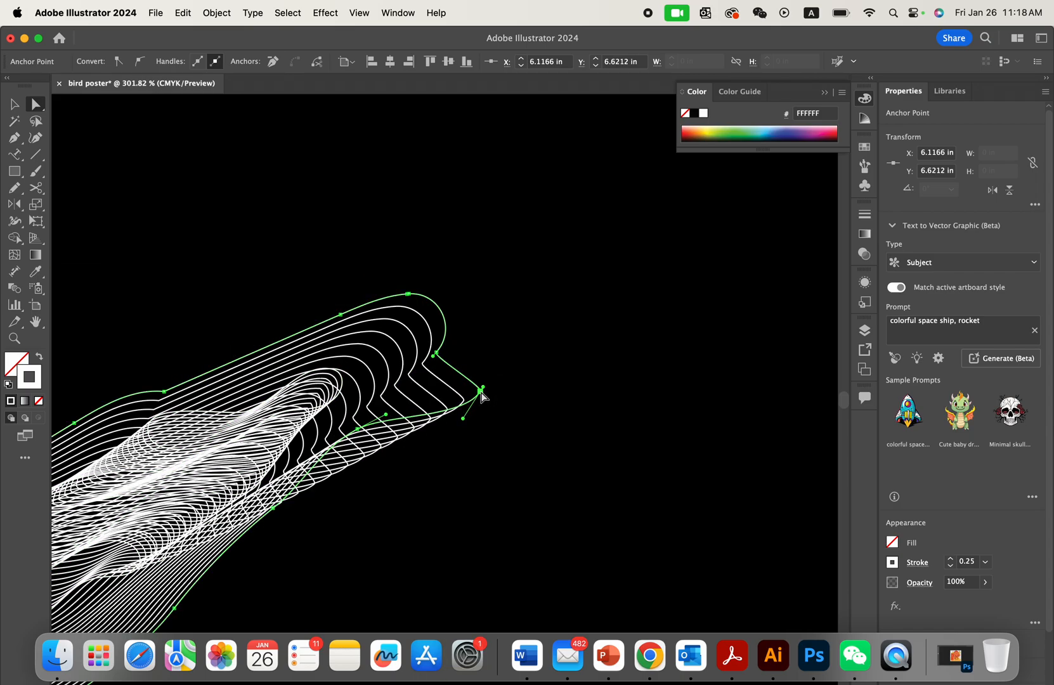
pyautogui.press('super+z')
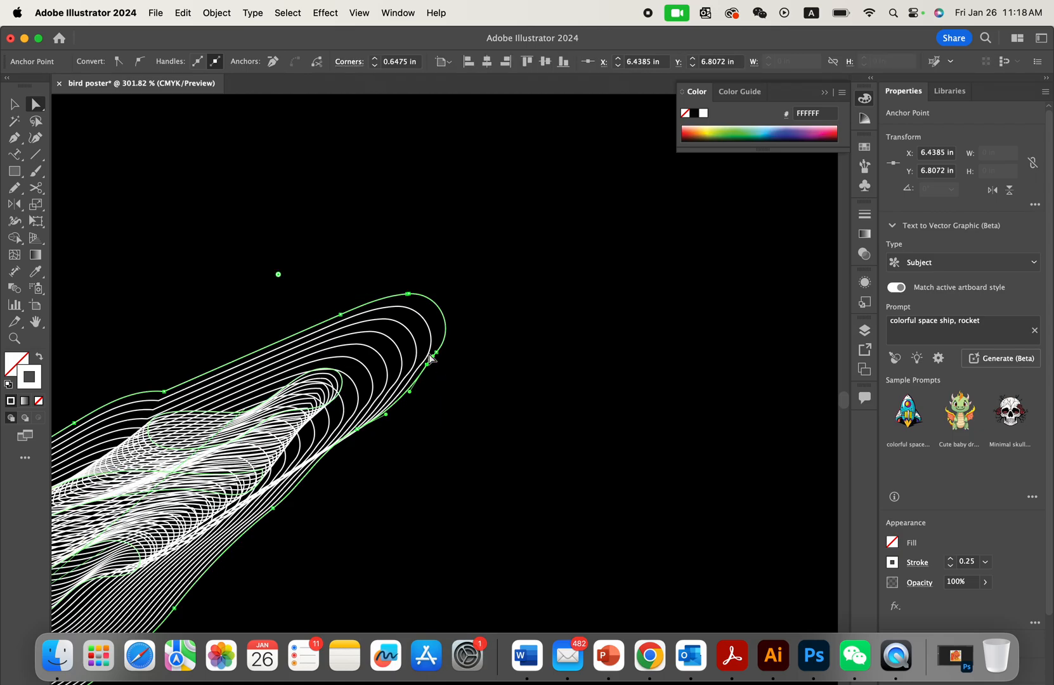
pyautogui.moveTo(444, 354); pyautogui.dragTo(533, 352)
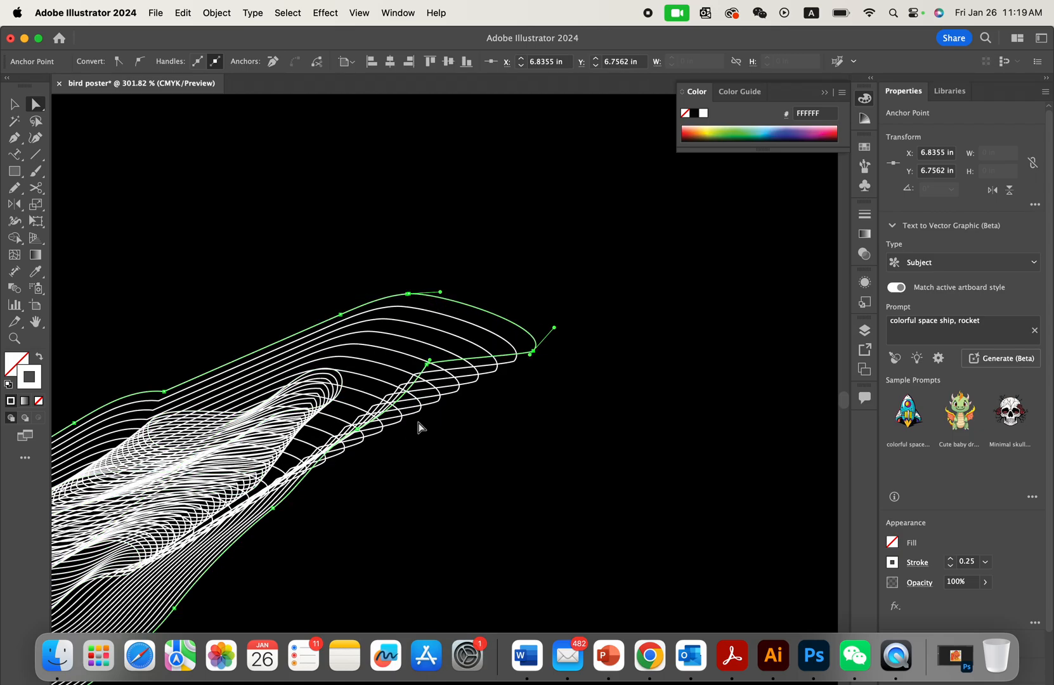
pyautogui.press('super+z')
pyautogui.scroll(-1, 419, 428)
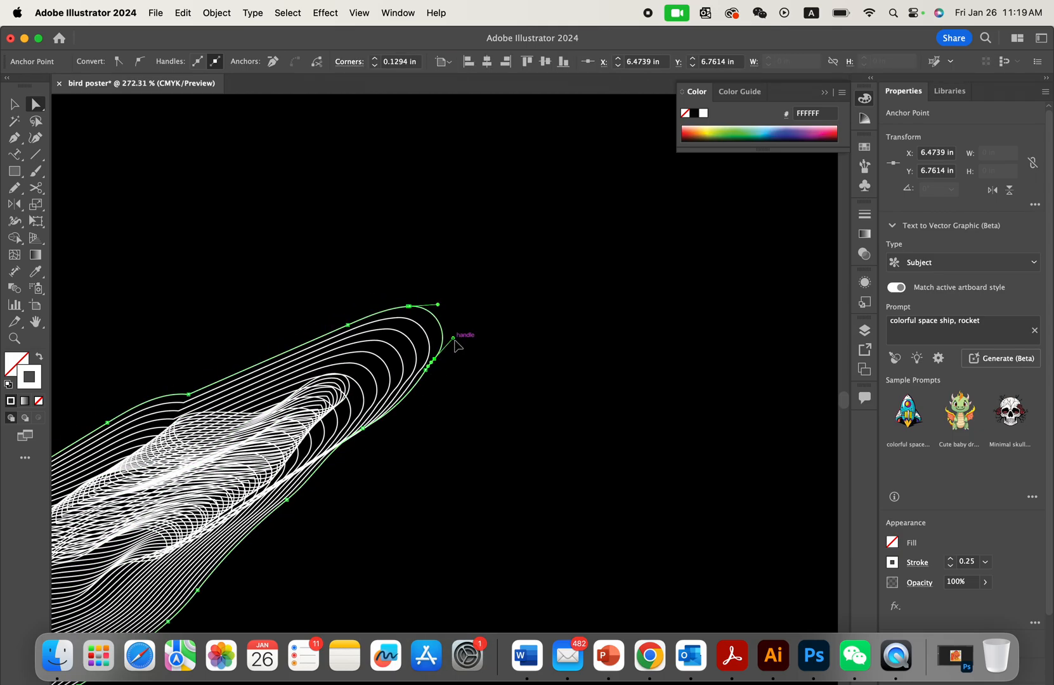
pyautogui.press('shift+super+a')
pyautogui.press('super+0')
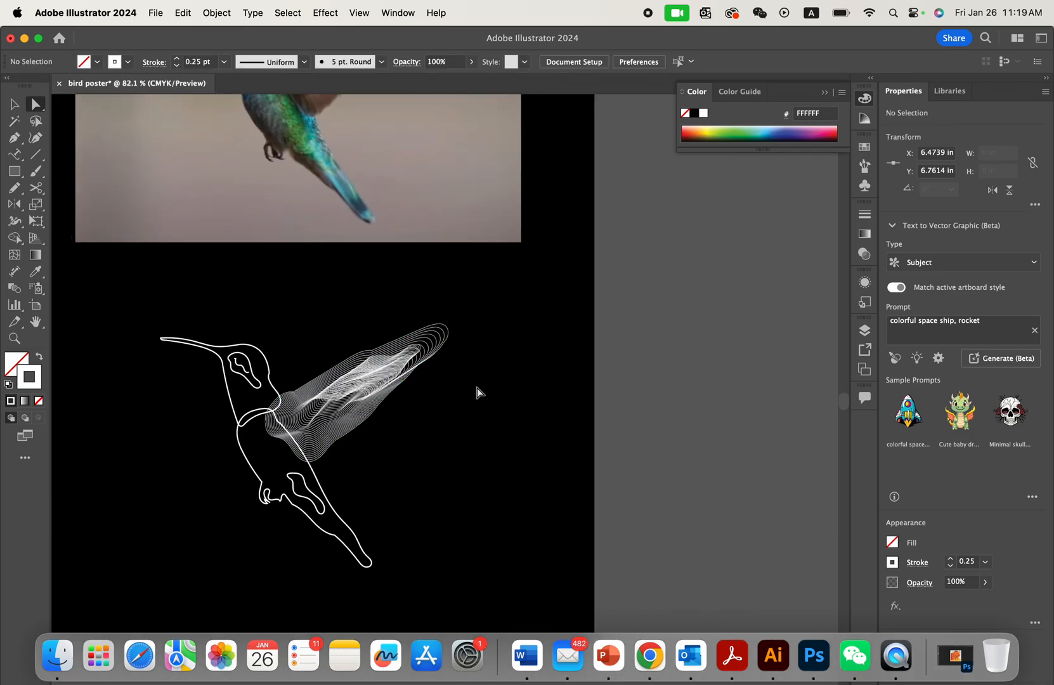
# - Select the head and beak outline with its inner shapes and reduce their stroke weight to 0.5 pt
pyautogui.scroll(-3, 477, 389)
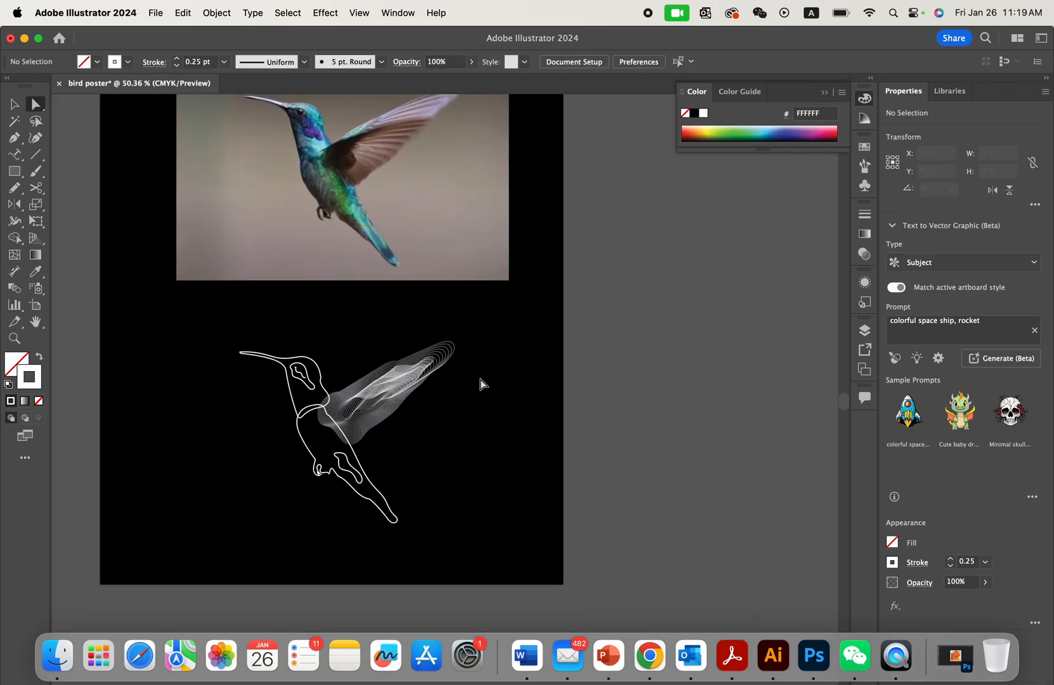
pyautogui.scroll(-3, 486, 411)
pyautogui.scroll(5, 469, 404)
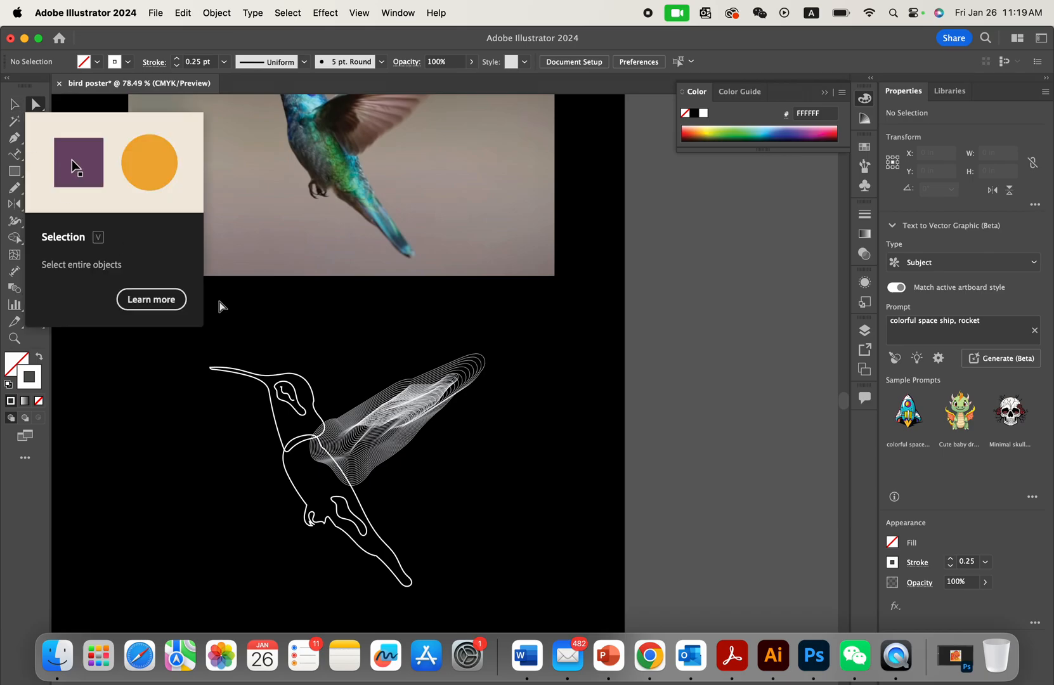
pyautogui.press('v')
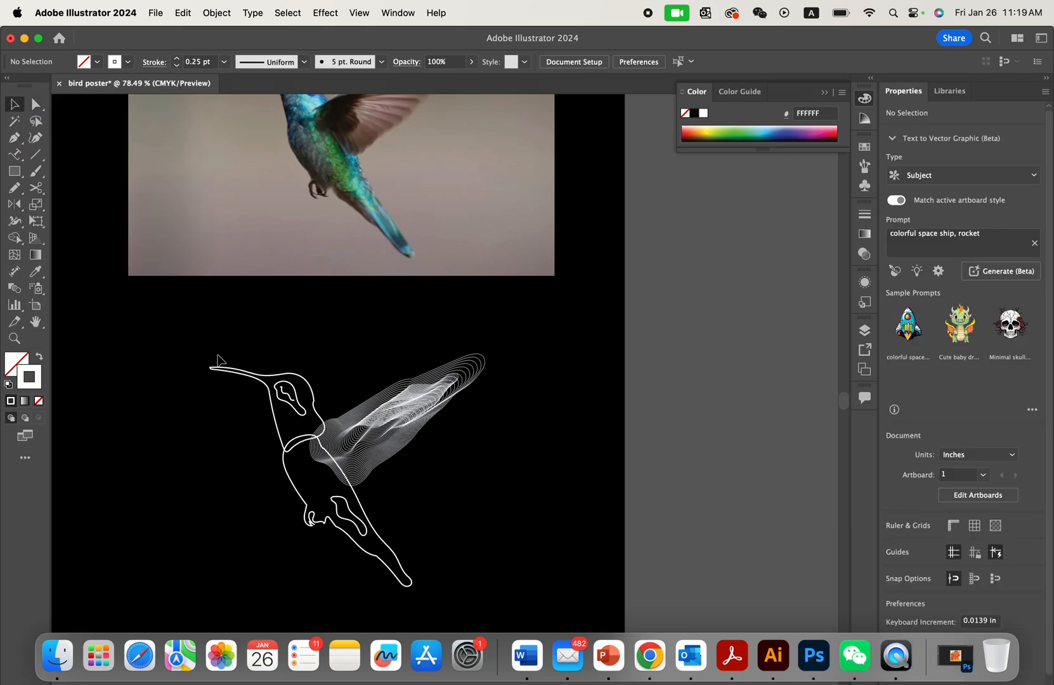
pyautogui.scroll(4, 217, 356)
pyautogui.moveTo(196, 340); pyautogui.dragTo(343, 427)
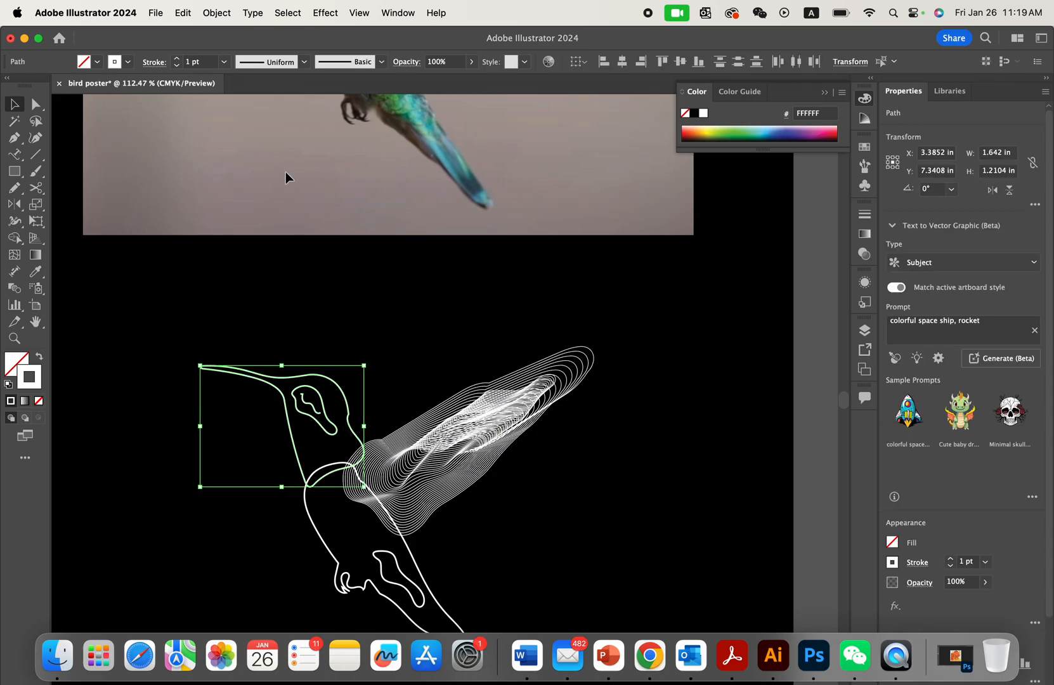
pyautogui.click(176, 66)
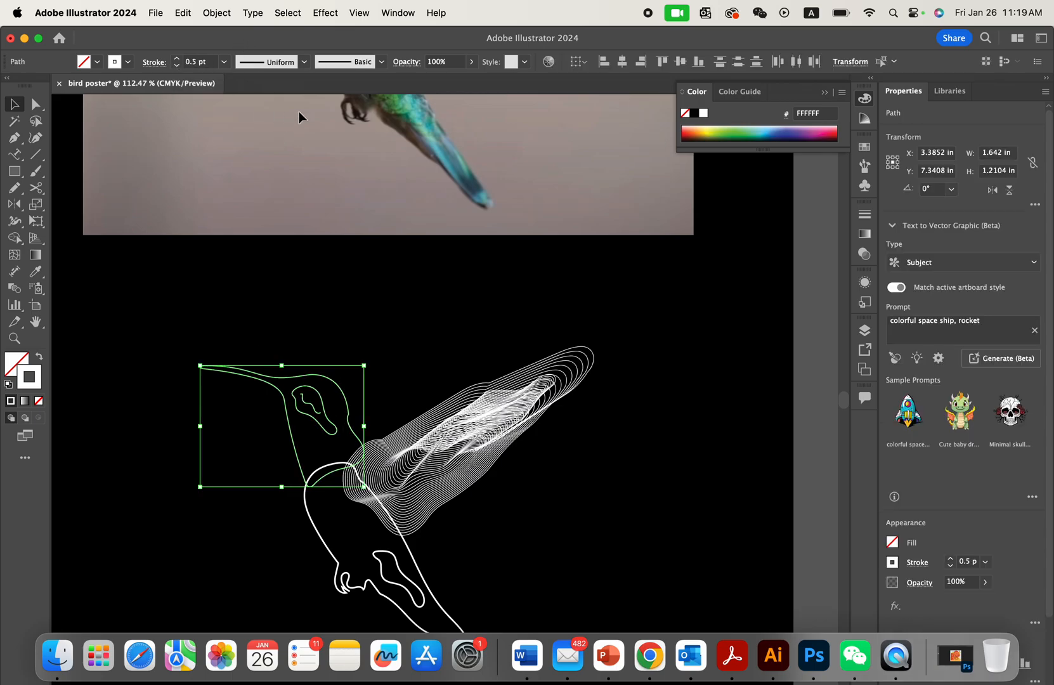
# - Make a blend from the head outline and its inner shapes, and clear the selection
pyautogui.scroll(-2, 299, 111)
pyautogui.hscroll(1, 299, 111)
pyautogui.click(217, 13)
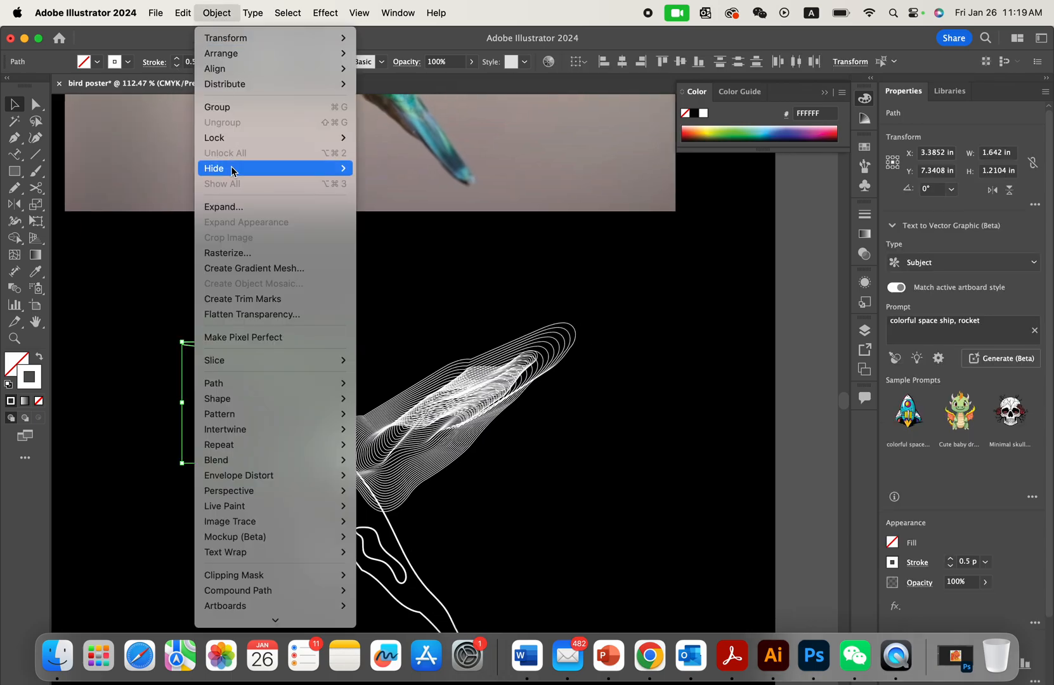
pyautogui.moveTo(277, 459)
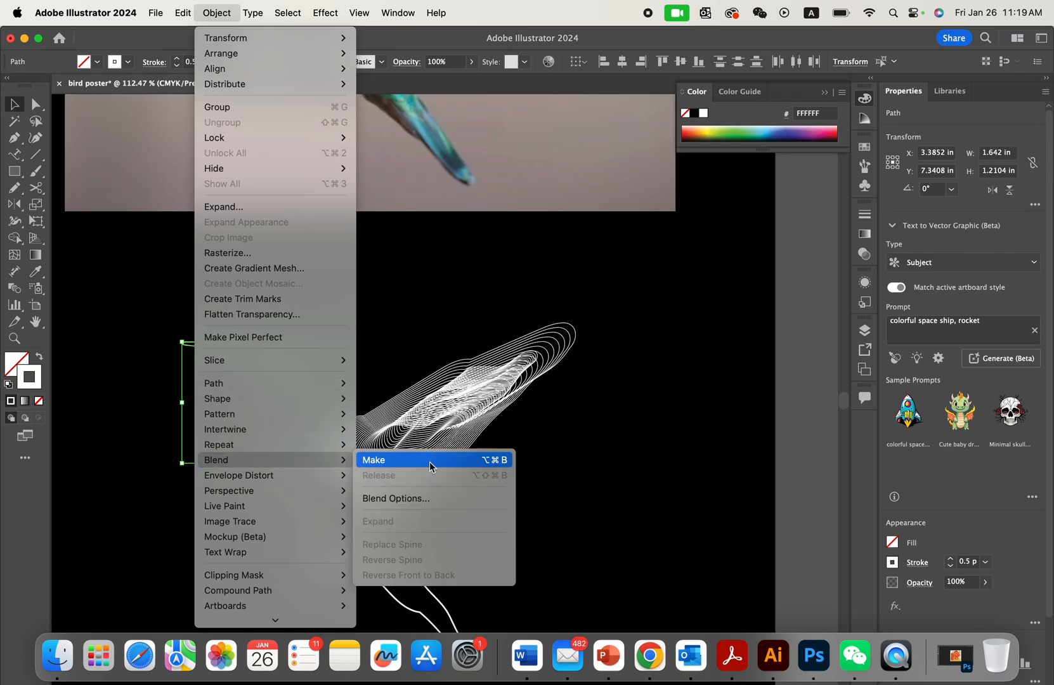
pyautogui.click(429, 462)
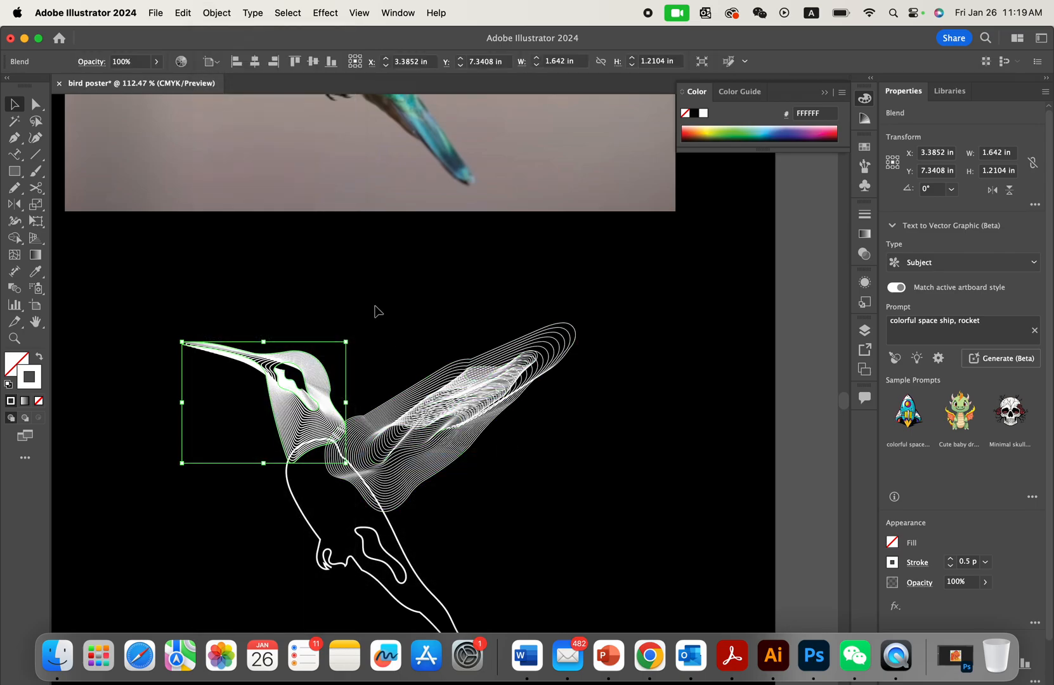
pyautogui.click(382, 357)
# - Select the body and tail outline with its inner shape and reduce their stroke weight to 0.5 pt
pyautogui.scroll(-5, 383, 358)
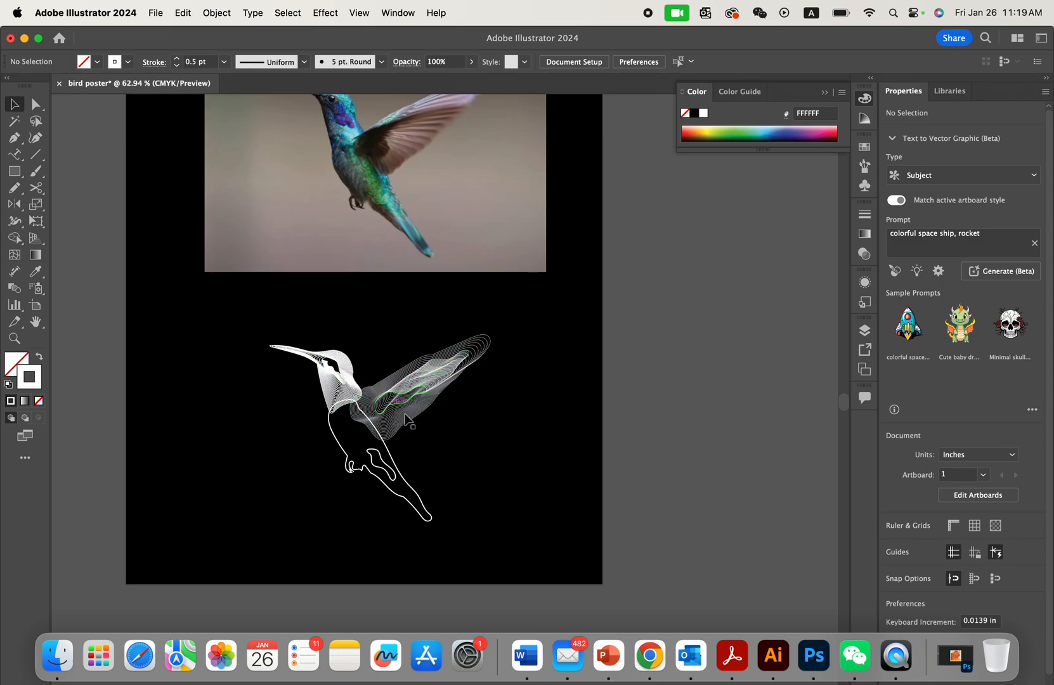
pyautogui.scroll(4, 431, 440)
pyautogui.scroll(-2, 299, 296)
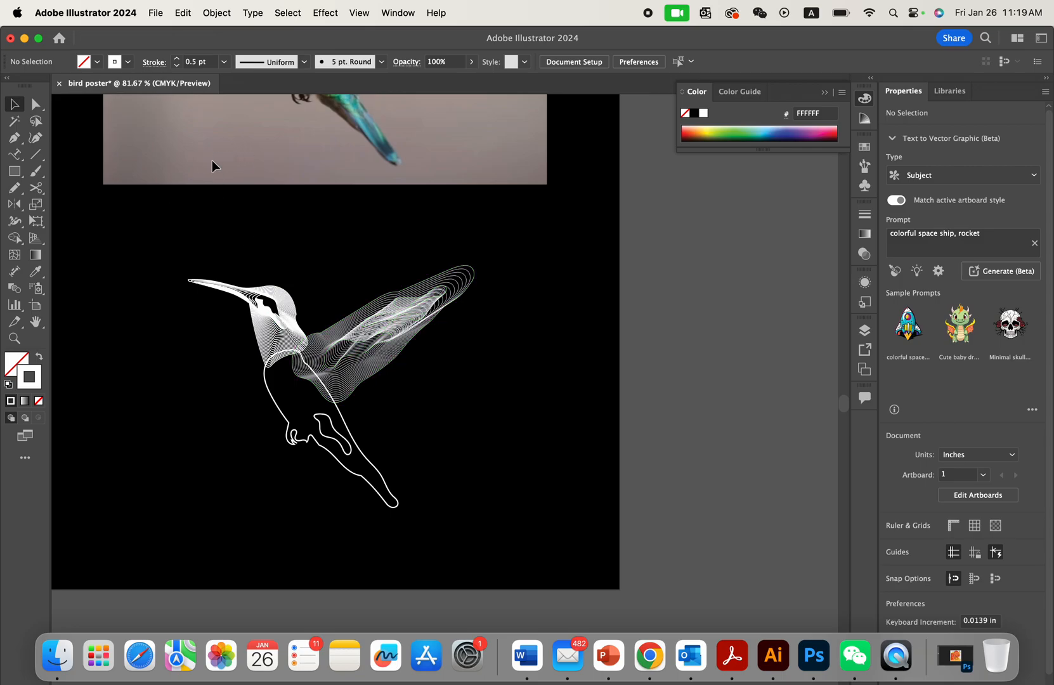
pyautogui.scroll(1, 249, 287)
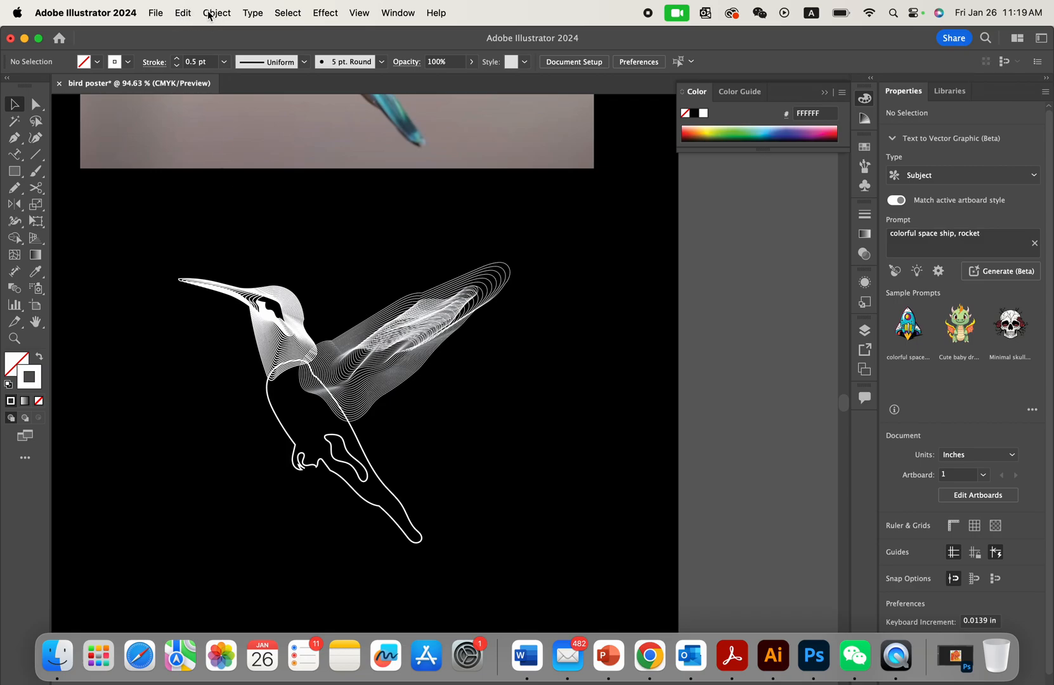
pyautogui.scroll(-3, 299, 409)
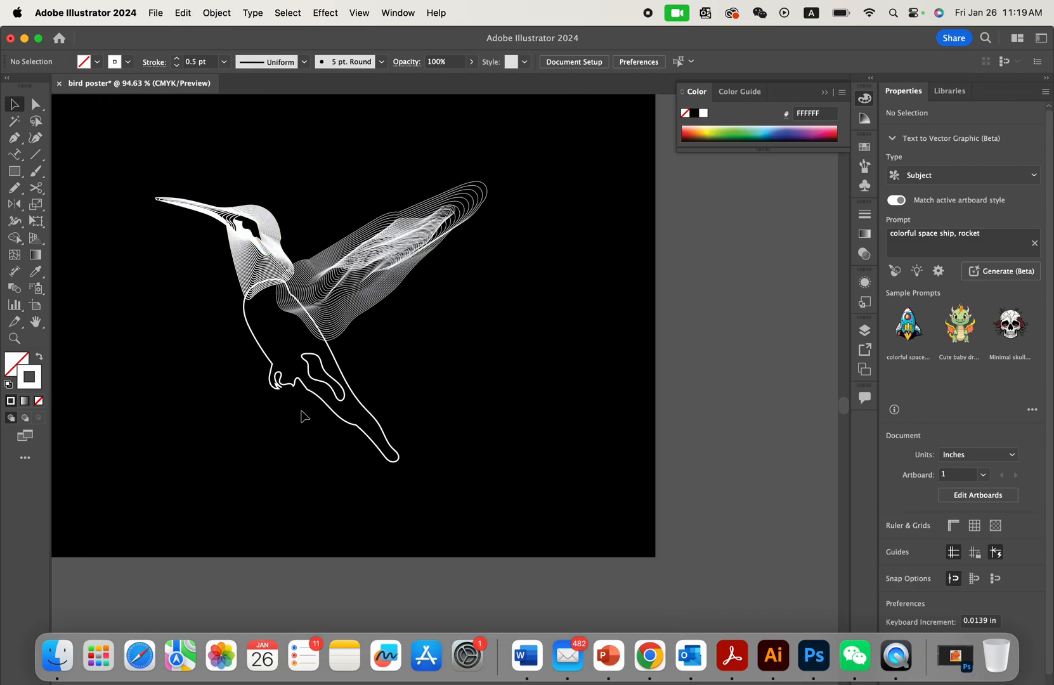
pyautogui.scroll(1, 301, 412)
pyautogui.moveTo(241, 391); pyautogui.dragTo(449, 445)
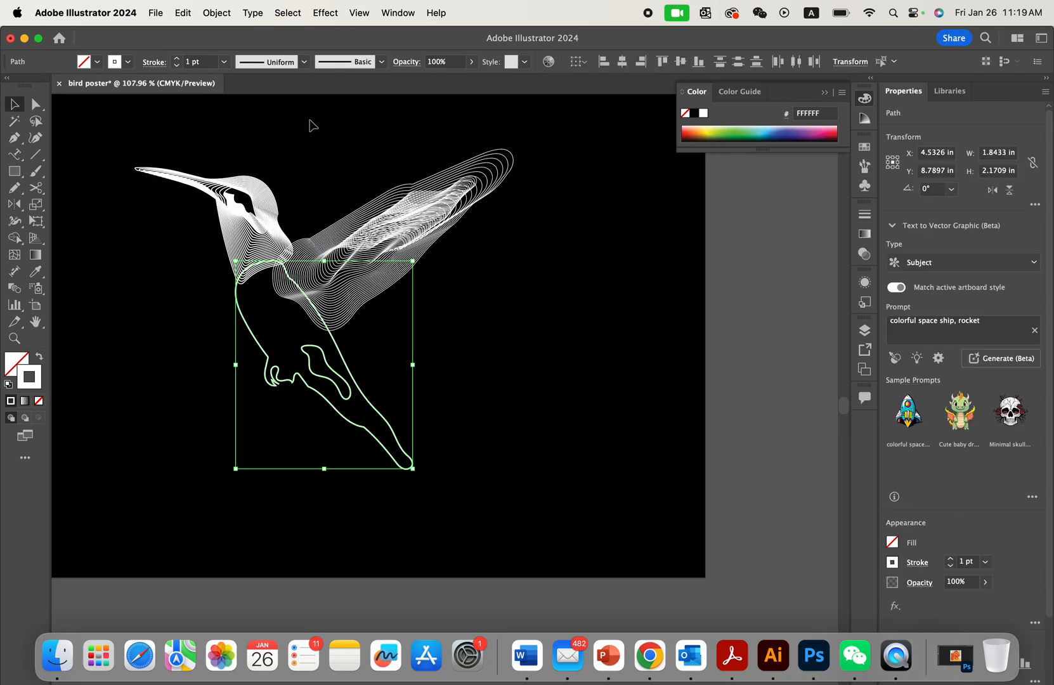
pyautogui.click(177, 66)
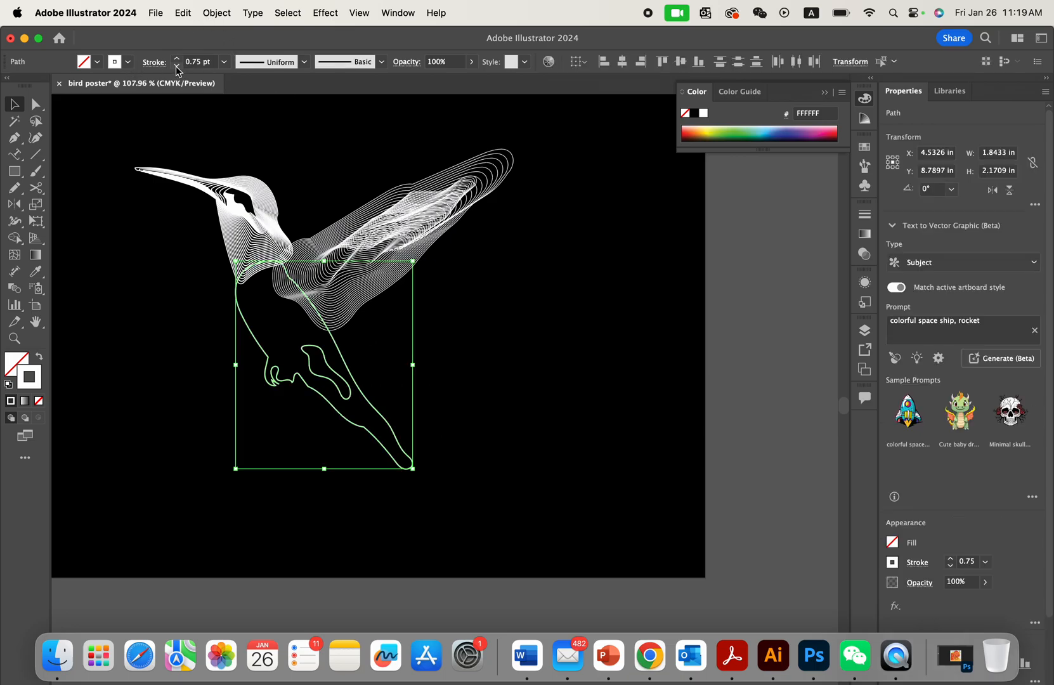
pyautogui.click(177, 66)
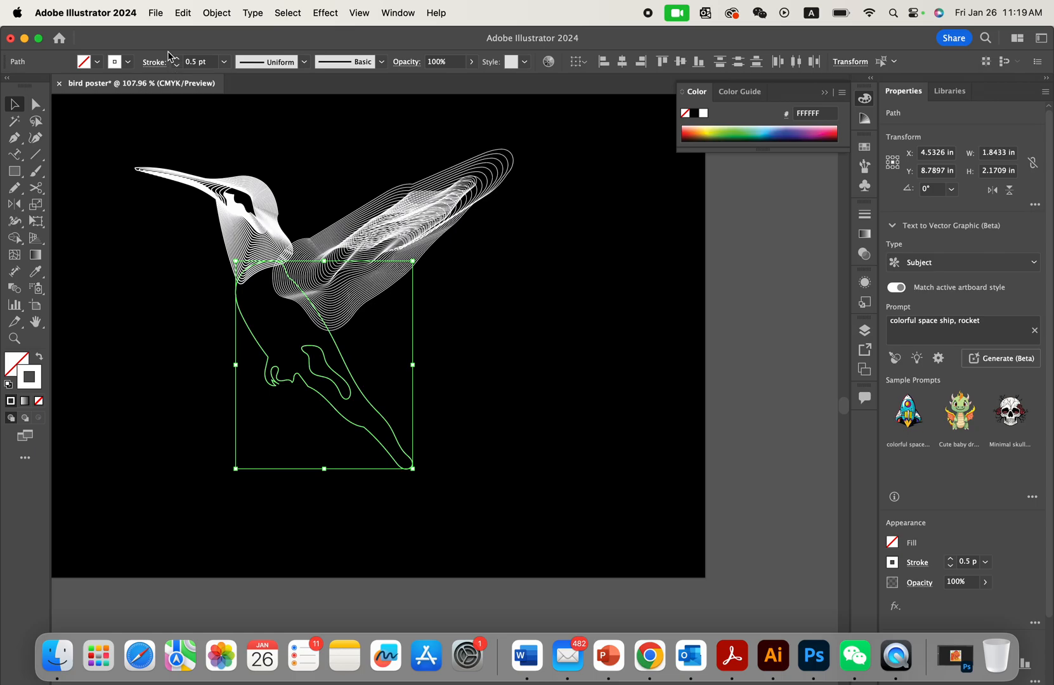
# - Make a blend from the body and tail outline and its inner shape, and clear the selection
pyautogui.click(221, 11)
pyautogui.scroll(-2, 241, 266)
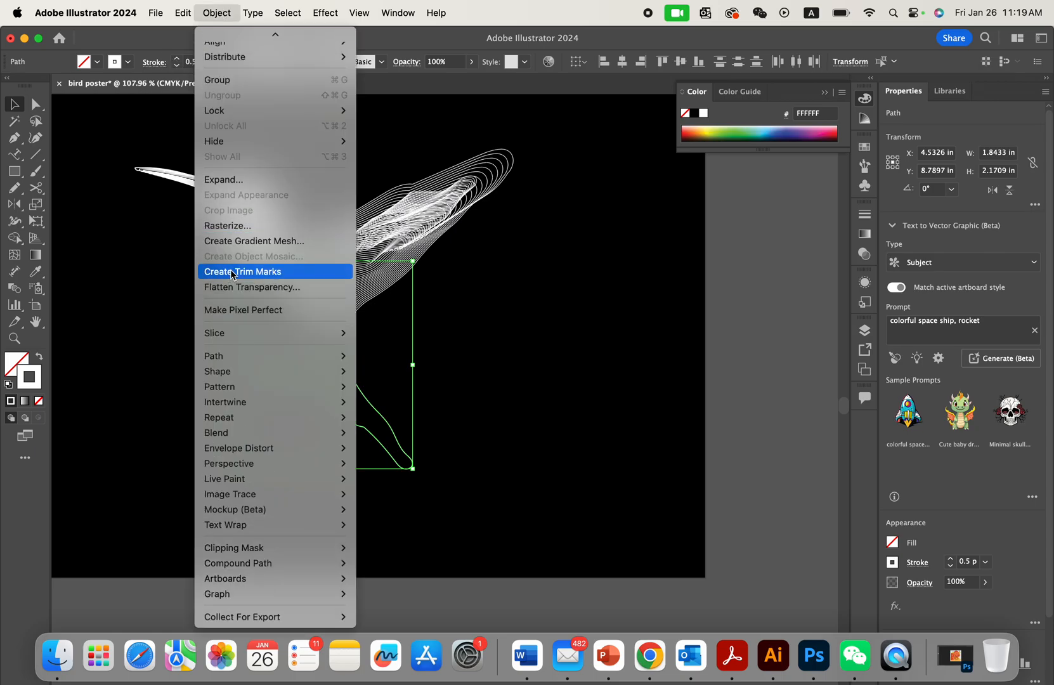
pyautogui.moveTo(287, 435)
pyautogui.click(368, 433)
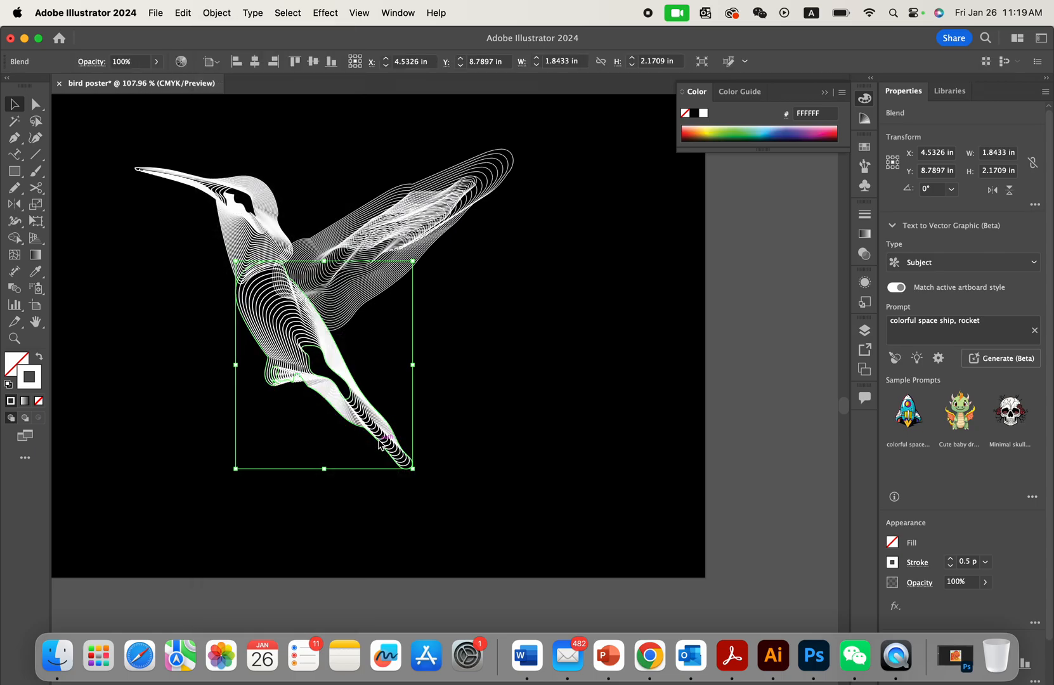
pyautogui.click(480, 445)
# - Examine the blended hummingbird up close and against the reference photo on the whole poster
pyautogui.scroll(-5, 480, 445)
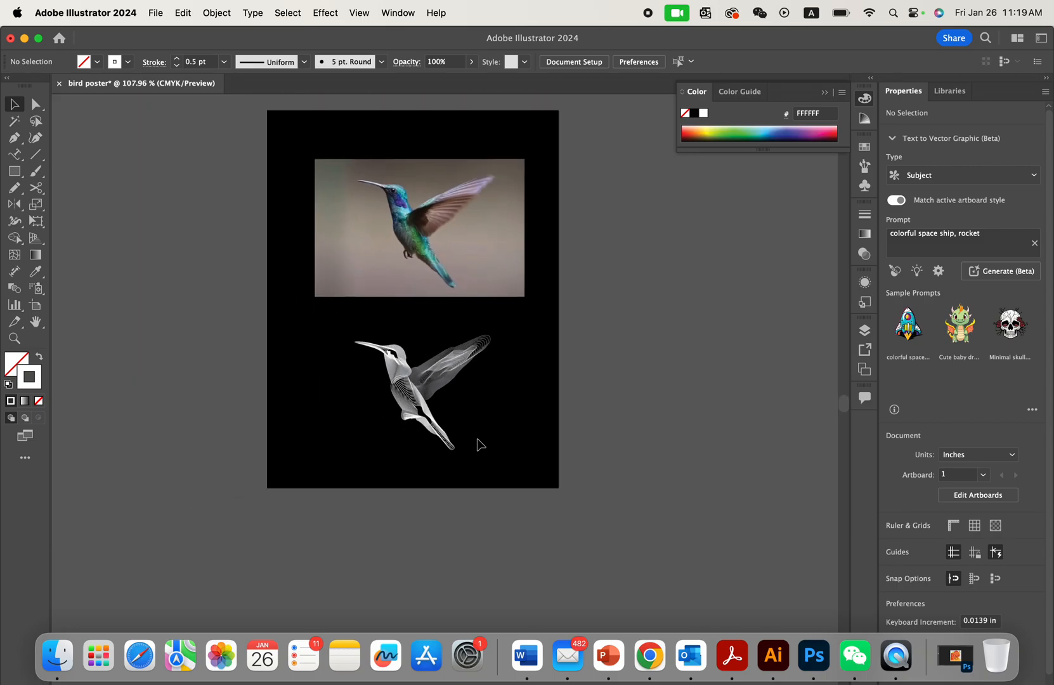
pyautogui.scroll(3, 429, 359)
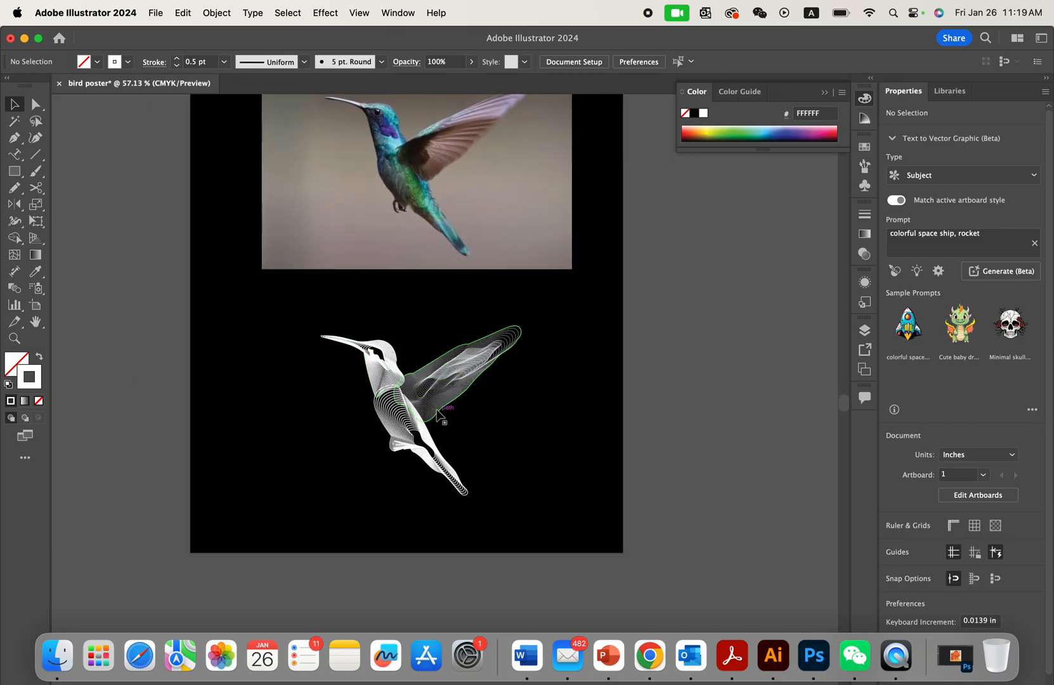
pyautogui.scroll(-2, 454, 479)
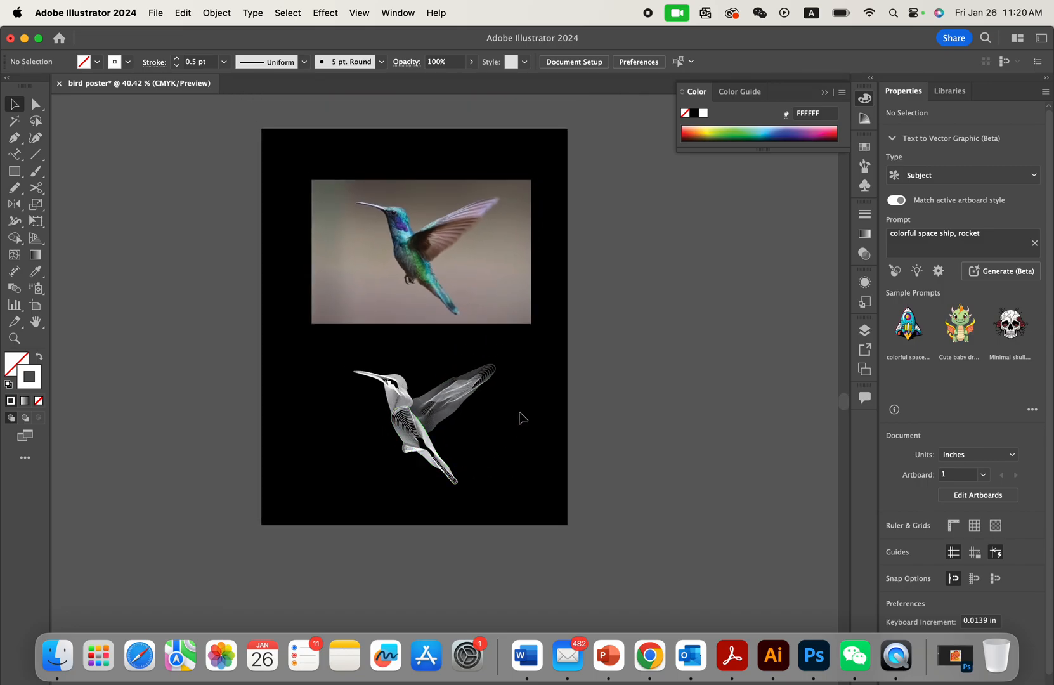
pyautogui.hscroll(3, 524, 413)
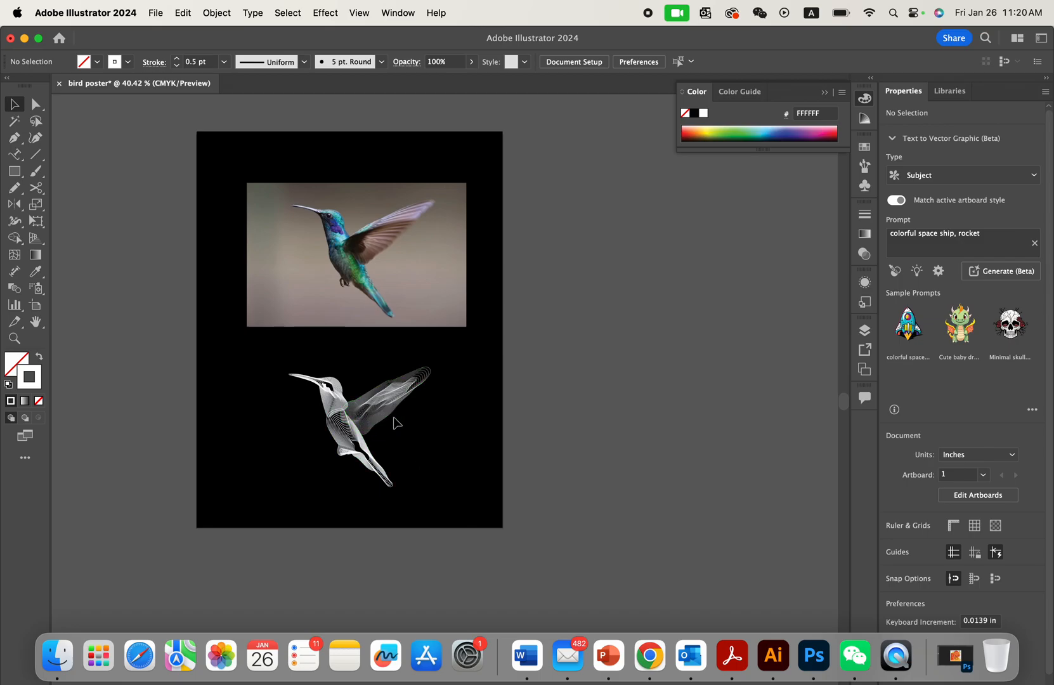
pyautogui.scroll(5, 395, 424)
pyautogui.scroll(-2, 312, 332)
pyautogui.click(303, 366)
pyautogui.click(336, 328)
pyautogui.scroll(2, 336, 328)
pyautogui.scroll(-4, 335, 327)
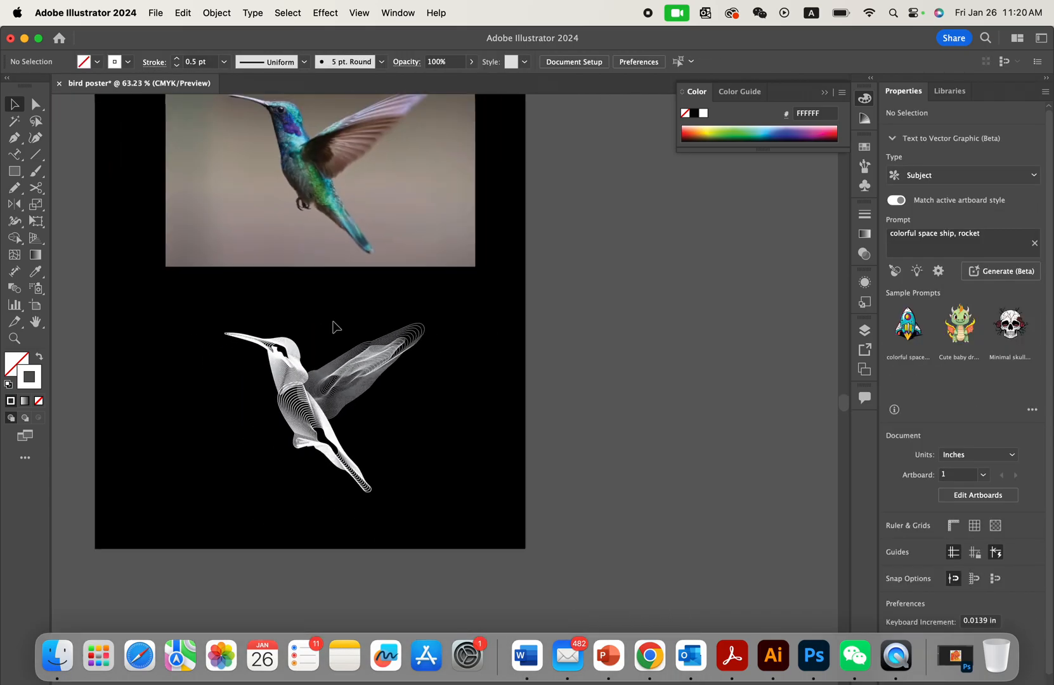
pyautogui.scroll(-2, 359, 235)
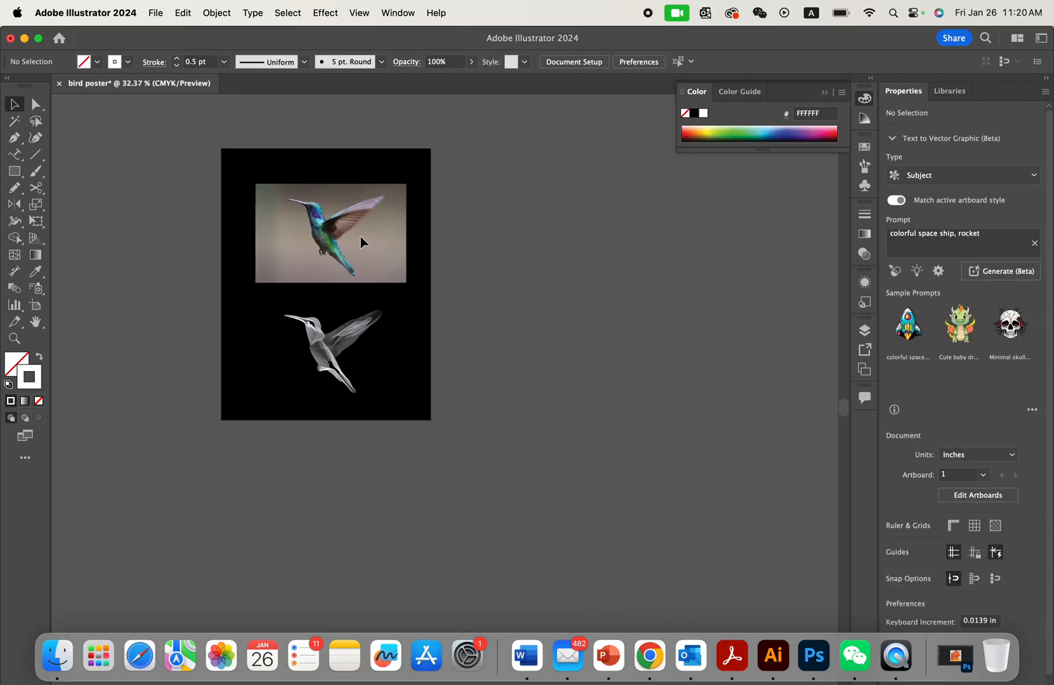
# - Unlock the Bird layer and make it the active layer
pyautogui.hscroll(-4, 428, 235)
pyautogui.scroll(2, 428, 235)
pyautogui.scroll(1, 397, 193)
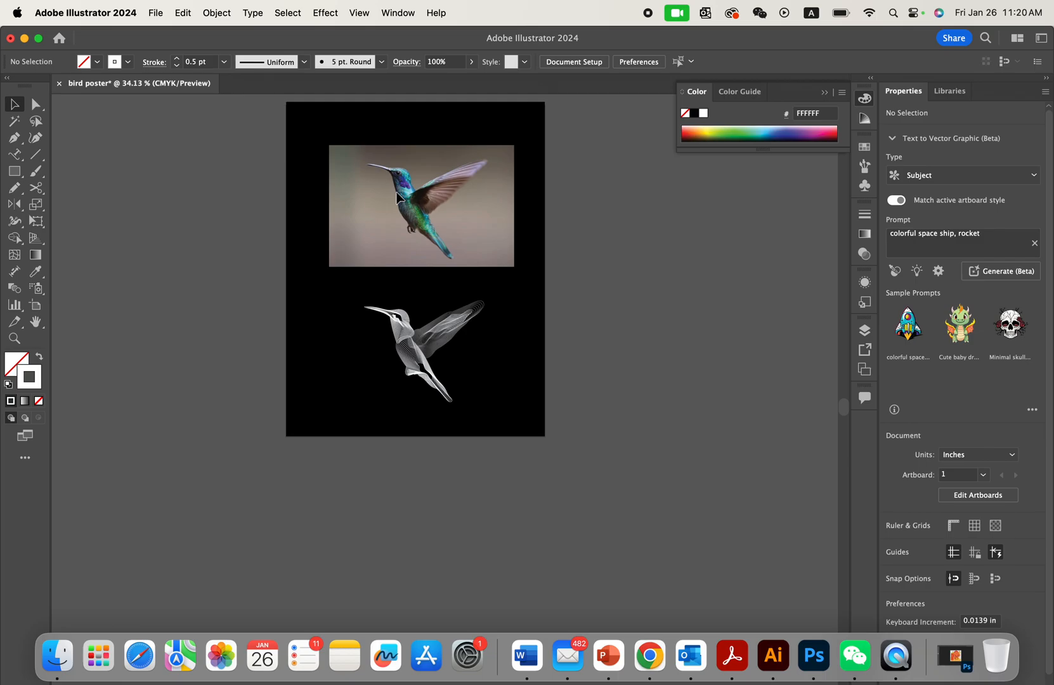
pyautogui.click(385, 12)
pyautogui.scroll(-4, 519, 311)
pyautogui.click(459, 3)
pyautogui.click(436, 13)
pyautogui.moveTo(397, 13)
pyautogui.scroll(-4, 443, 149)
pyautogui.click(441, 284)
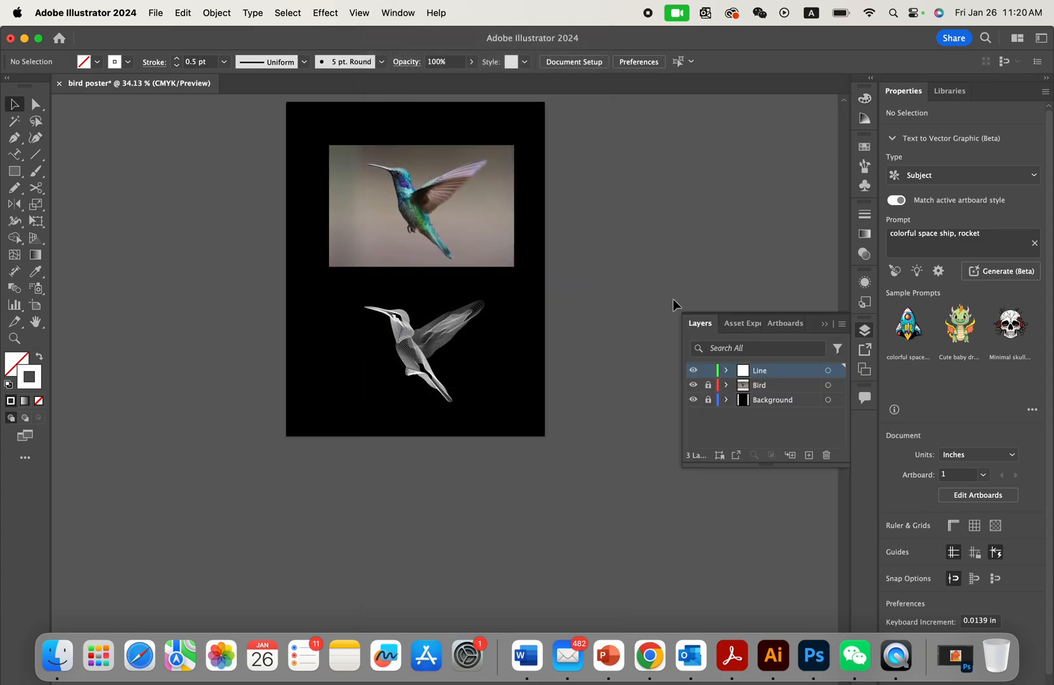
pyautogui.click(709, 387)
pyautogui.click(766, 389)
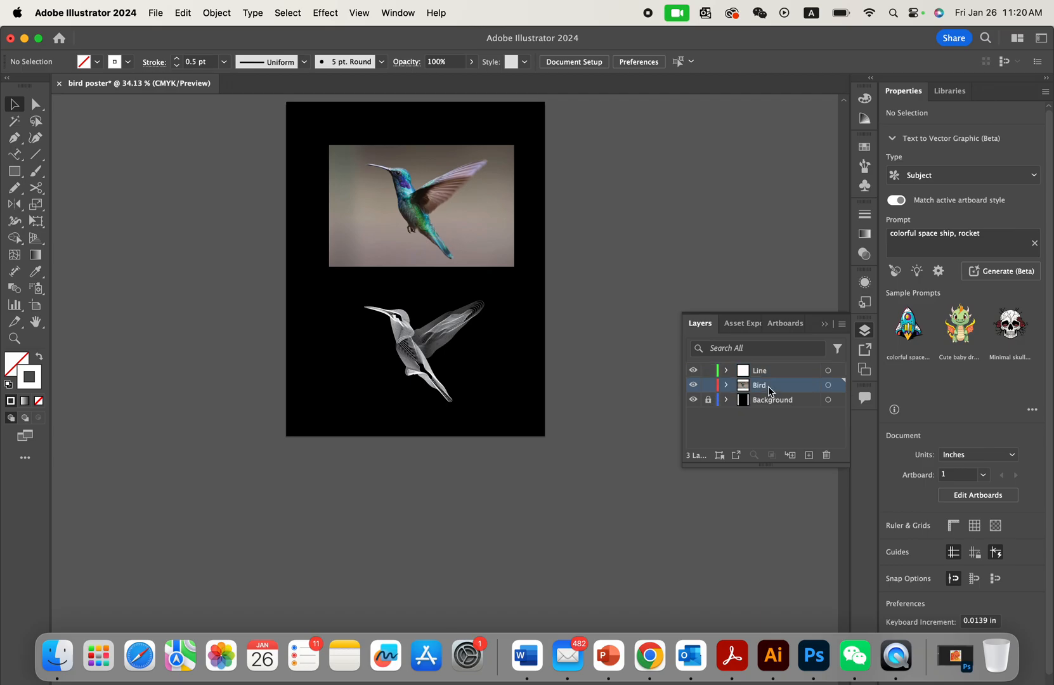
# - Move the hummingbird reference photo sideways off the artboard
pyautogui.scroll(5, 576, 347)
pyautogui.click(440, 267)
pyautogui.moveTo(484, 277); pyautogui.dragTo(61, 277)
pyautogui.hscroll(3, 176, 291)
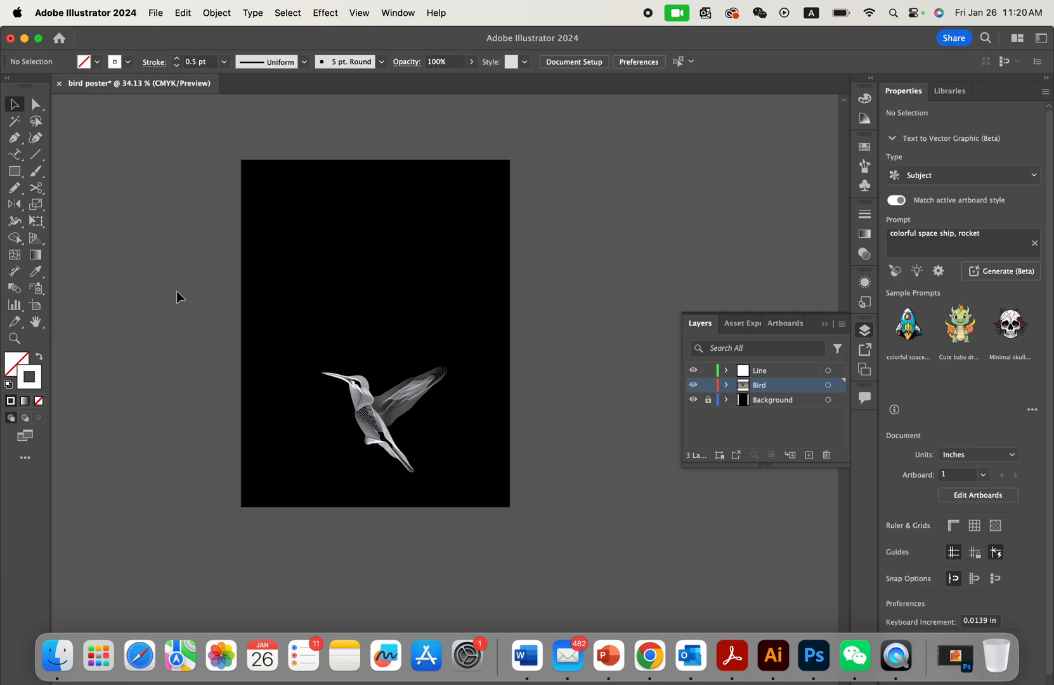
# - Move the whole blended hummingbird up to about the poster's centre, at about X 4.44 in and Y 5.80 in, and deselect it
pyautogui.scroll(3, 176, 290)
pyautogui.click(440, 394)
pyautogui.click(452, 370)
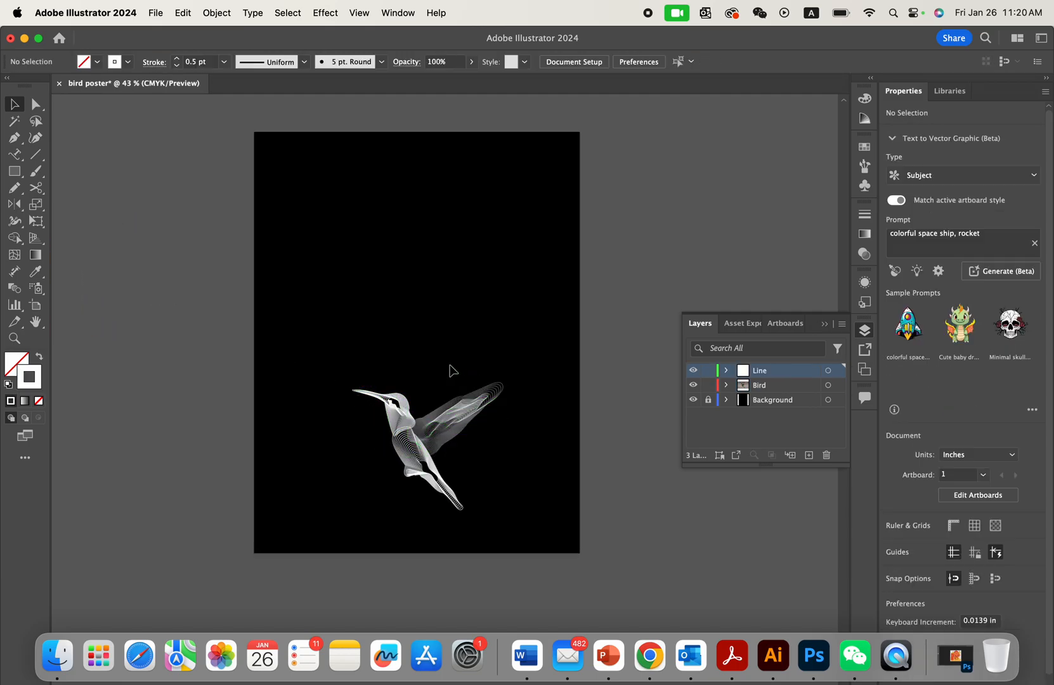
pyautogui.moveTo(346, 334); pyautogui.dragTo(478, 409)
pyautogui.scroll(3, 503, 513)
pyautogui.hscroll(-1, 504, 513)
pyautogui.scroll(-3, 478, 409)
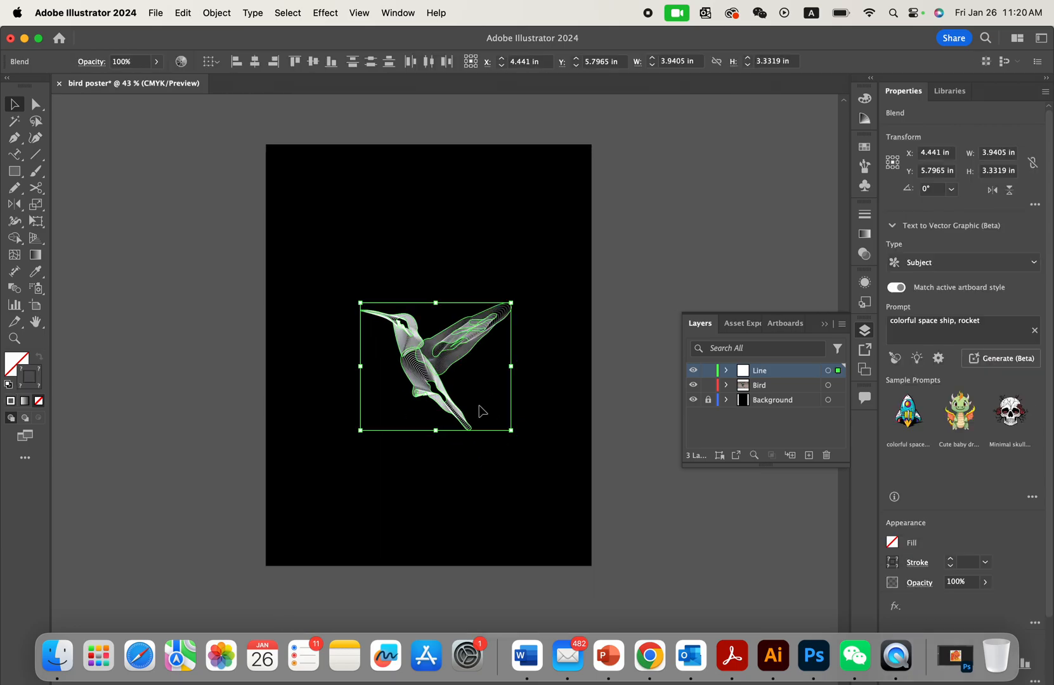
pyautogui.click(526, 361)
# - Apply a linear white-to-black gradient to the stroke of the head blend
pyautogui.scroll(2, 523, 359)
pyautogui.scroll(3, 520, 357)
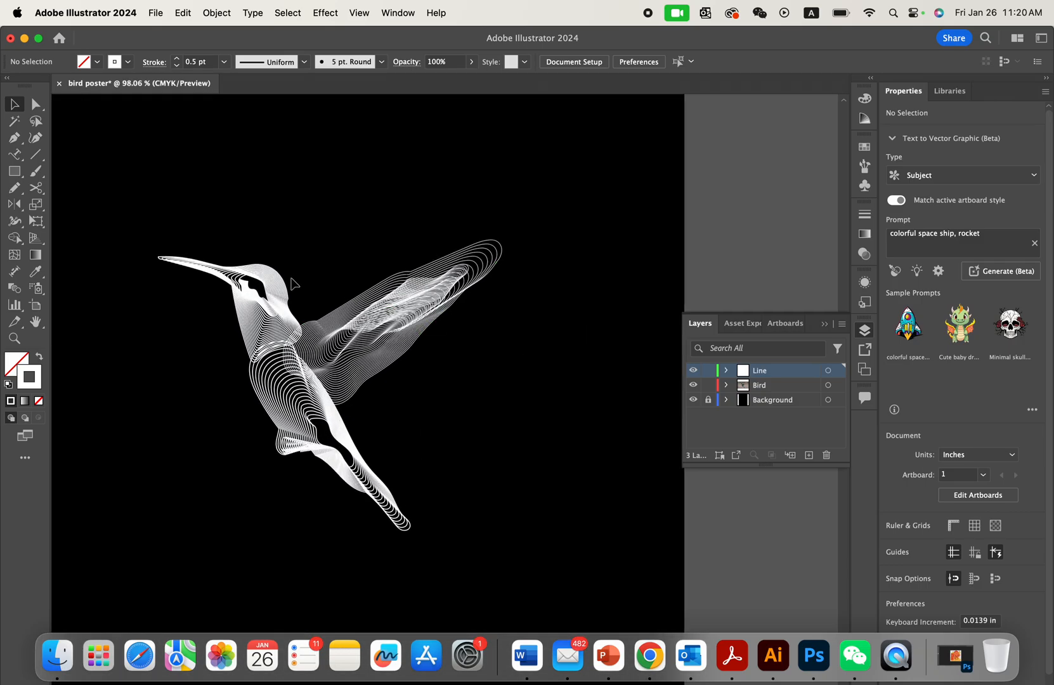
pyautogui.click(288, 293)
pyautogui.click(337, 245)
pyautogui.click(261, 283)
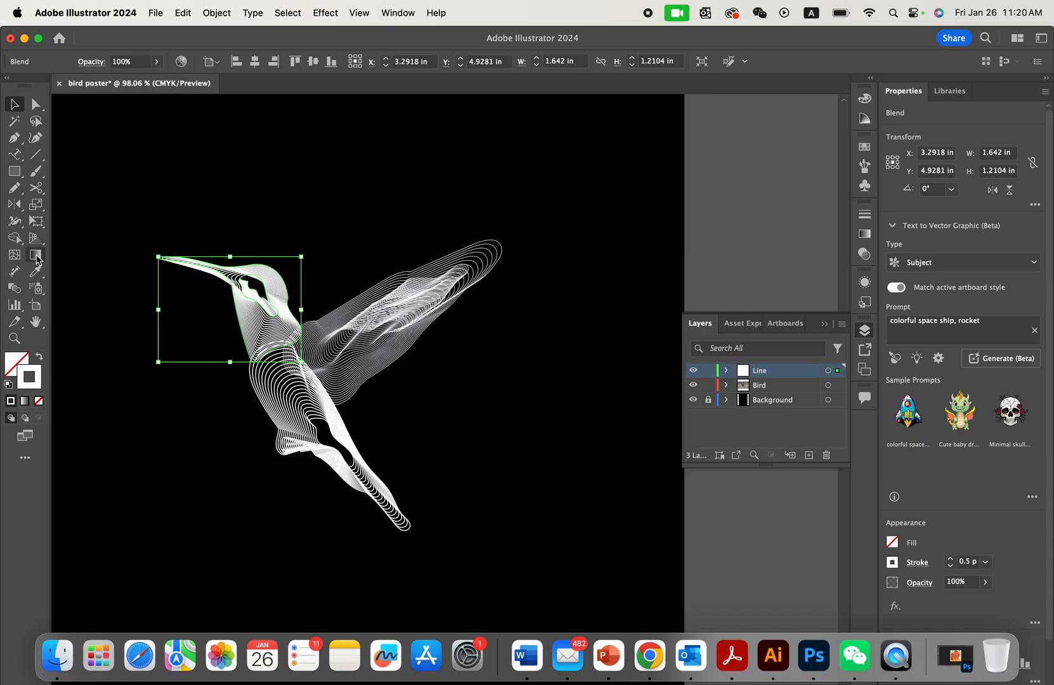
pyautogui.click(28, 406)
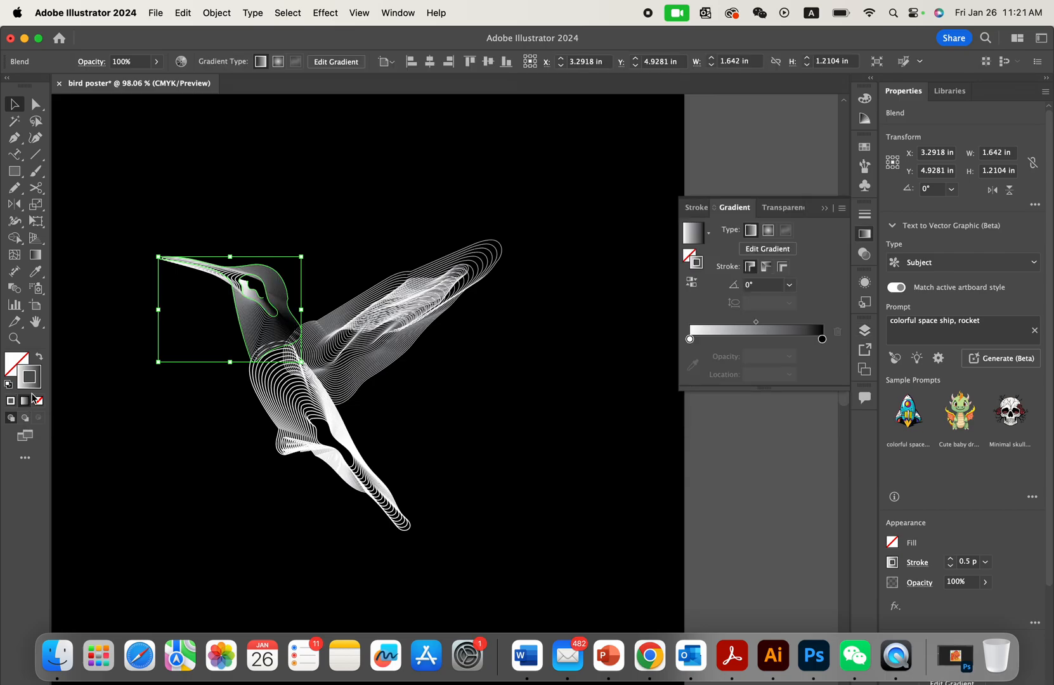
# - Try moving the white and black stops of the head's stroke gradient inward, and return them to both ends
pyautogui.click(630, 296)
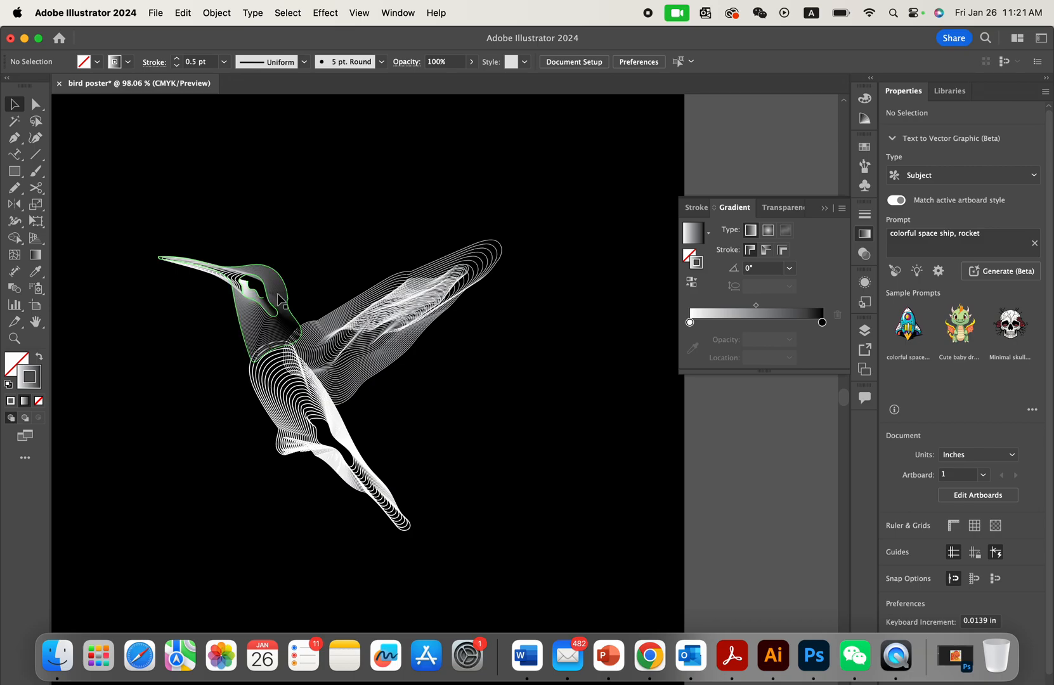
pyautogui.click(329, 297)
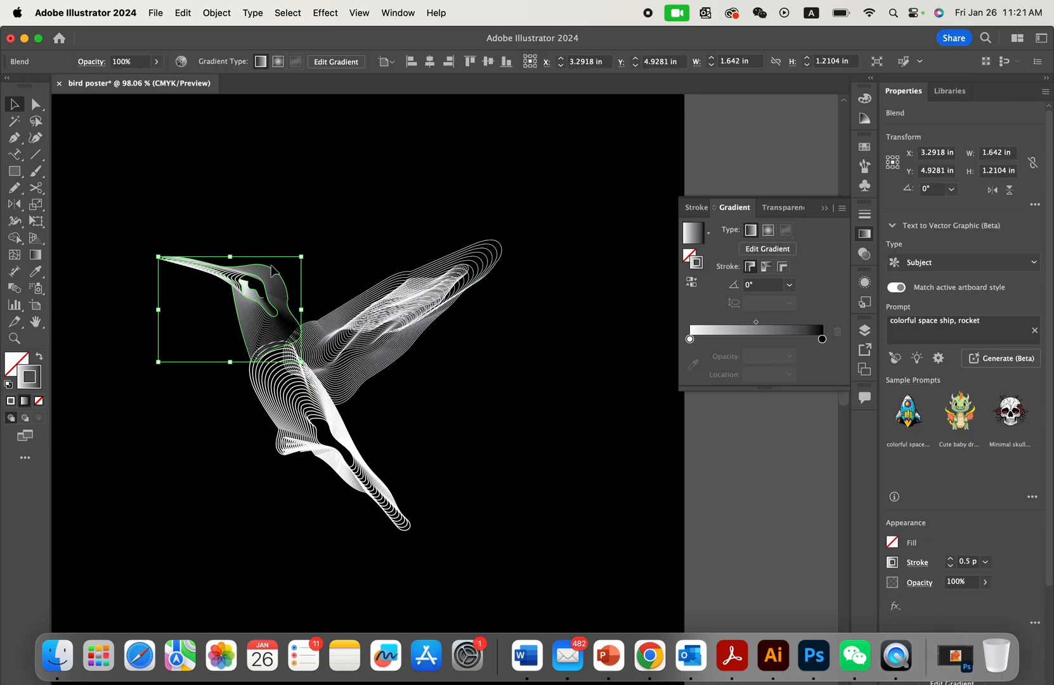
pyautogui.moveTo(822, 339); pyautogui.dragTo(750, 353)
pyautogui.click(690, 340)
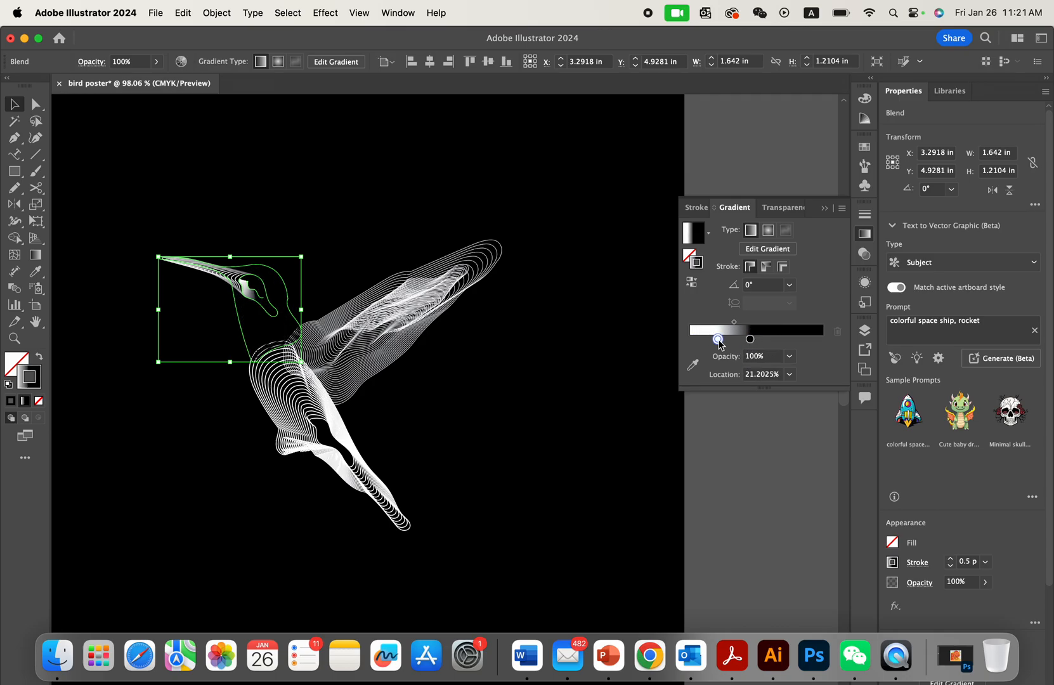
pyautogui.moveTo(750, 339); pyautogui.dragTo(786, 343)
pyautogui.click(690, 340)
pyautogui.moveTo(690, 341); pyautogui.dragTo(645, 334)
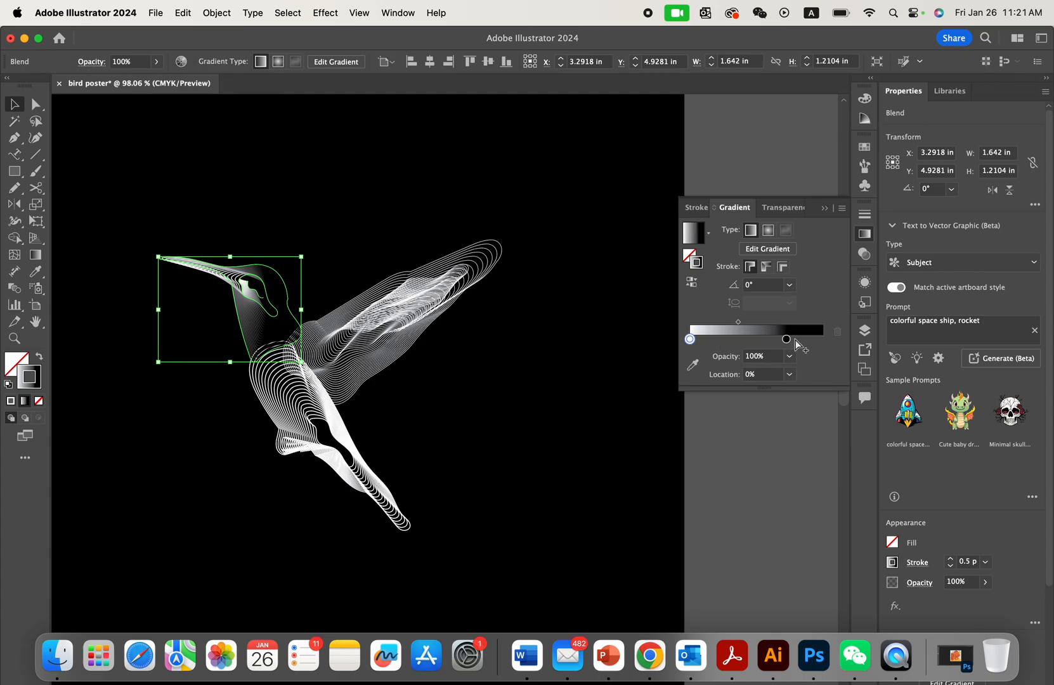
pyautogui.moveTo(786, 341); pyautogui.dragTo(837, 341)
# - Change the white stop of the head's stroke gradient to light blue with 57% cyan
pyautogui.scroll(-6, 580, 374)
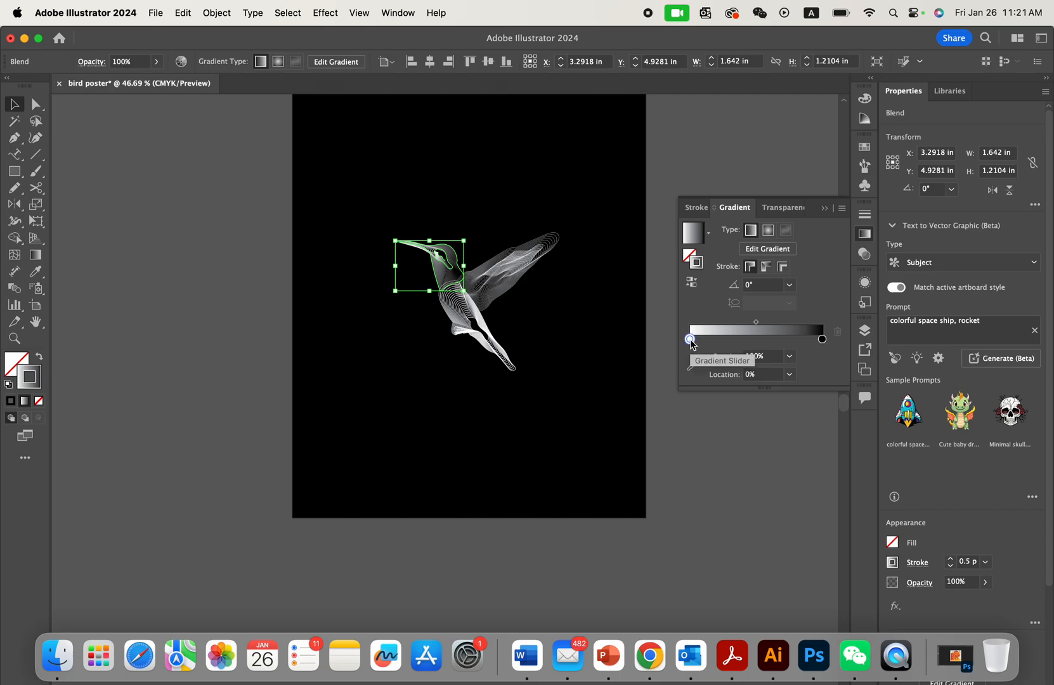
pyautogui.doubleClick(690, 339)
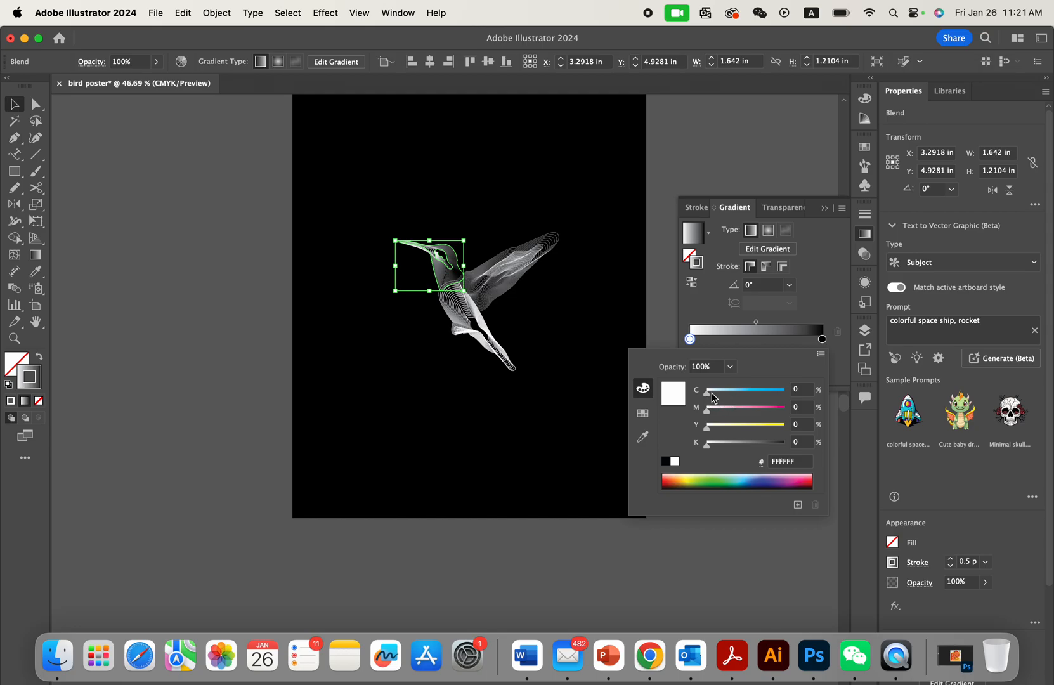
pyautogui.moveTo(719, 397); pyautogui.dragTo(755, 398)
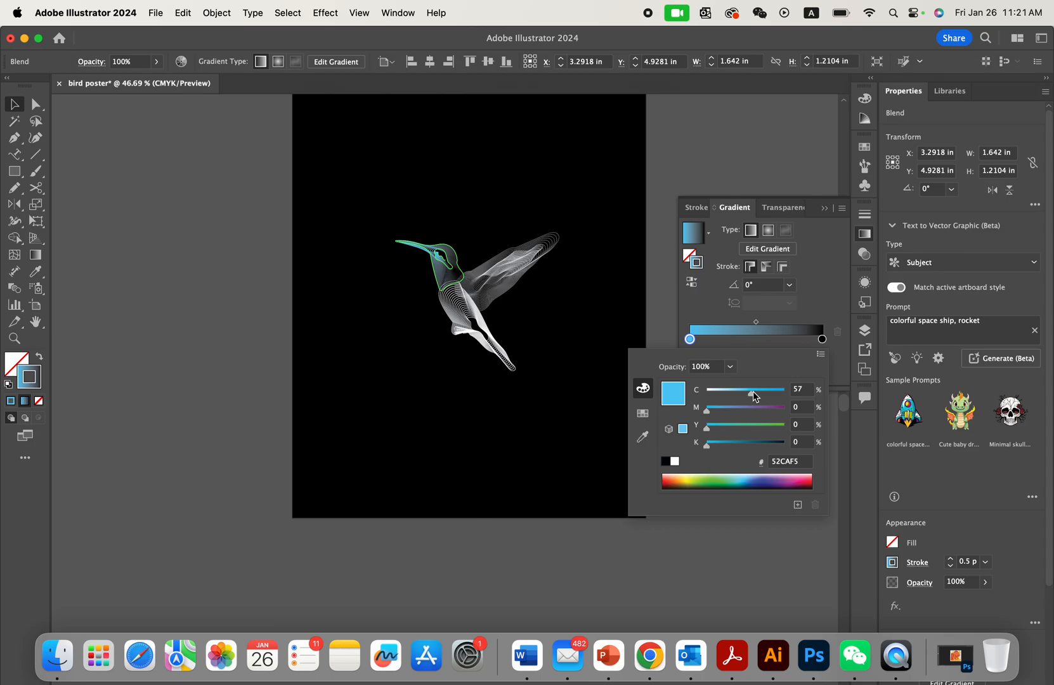
pyautogui.click(692, 341)
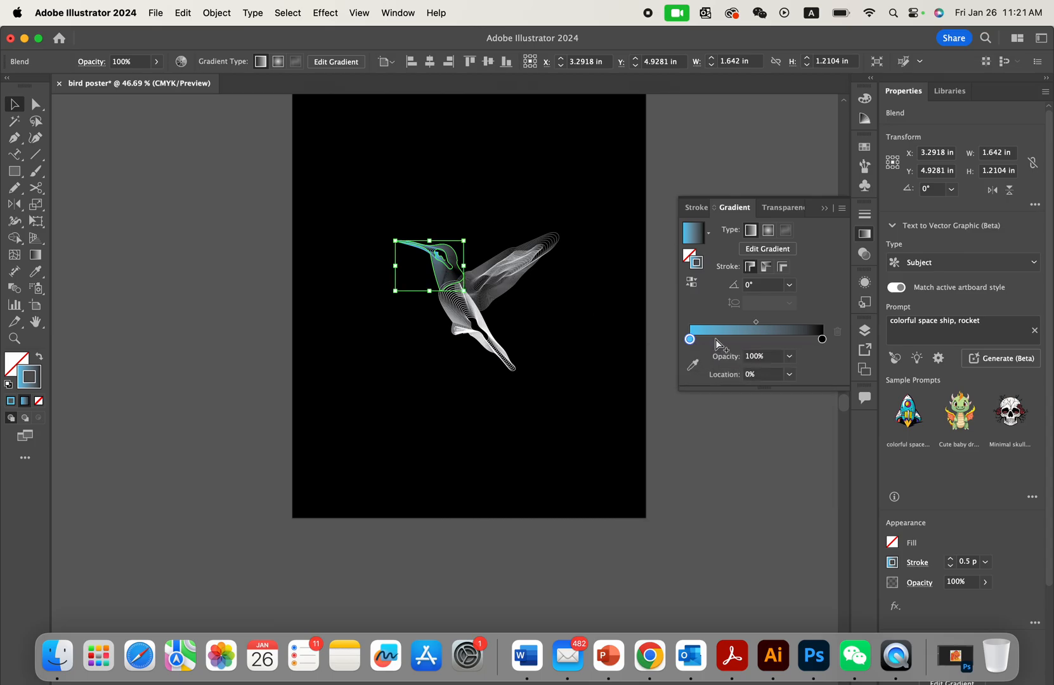
pyautogui.moveTo(691, 340); pyautogui.dragTo(588, 320)
# - Change the black stop of the head's stroke gradient to green with 80% cyan and 100% yellow, and clear the selection
pyautogui.doubleClick(822, 340)
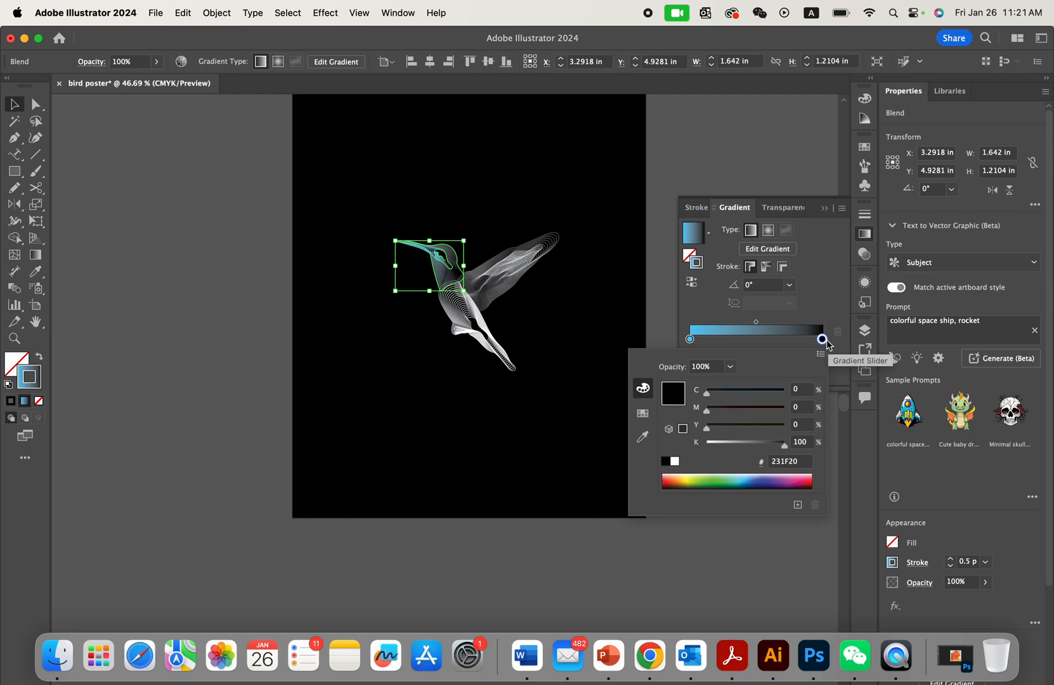
pyautogui.click(722, 479)
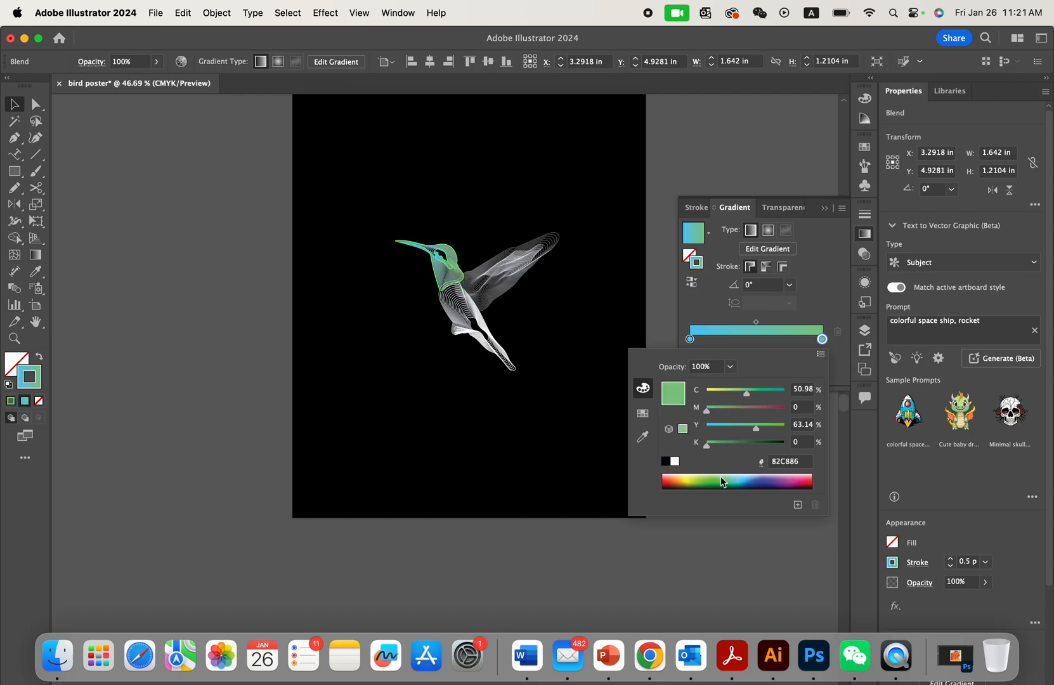
pyautogui.click(718, 480)
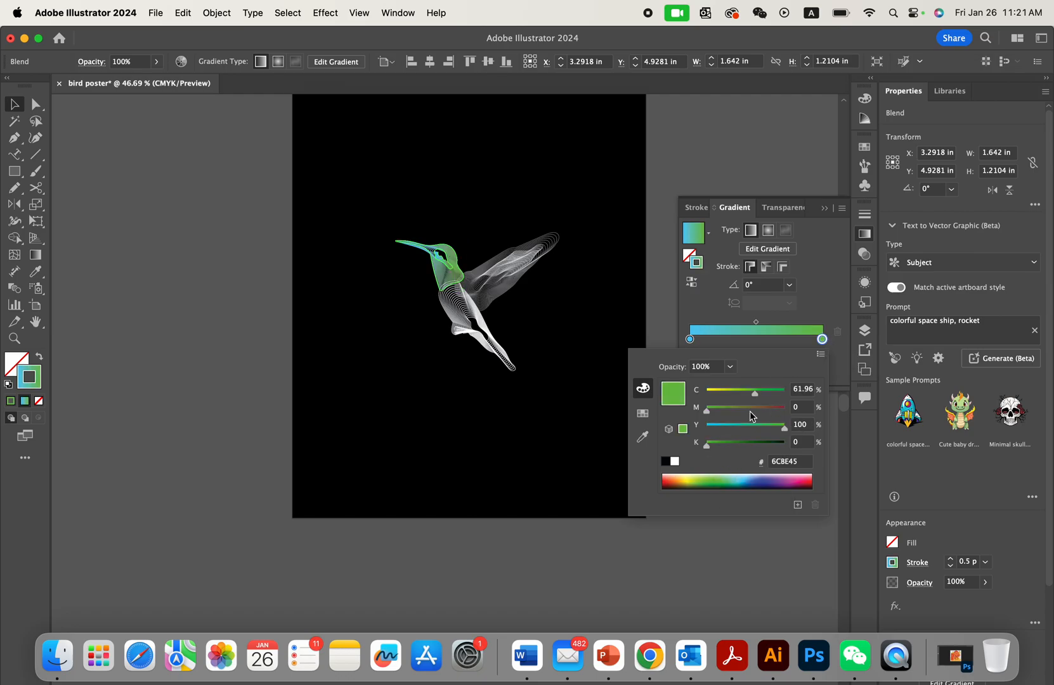
pyautogui.moveTo(761, 394); pyautogui.dragTo(769, 394)
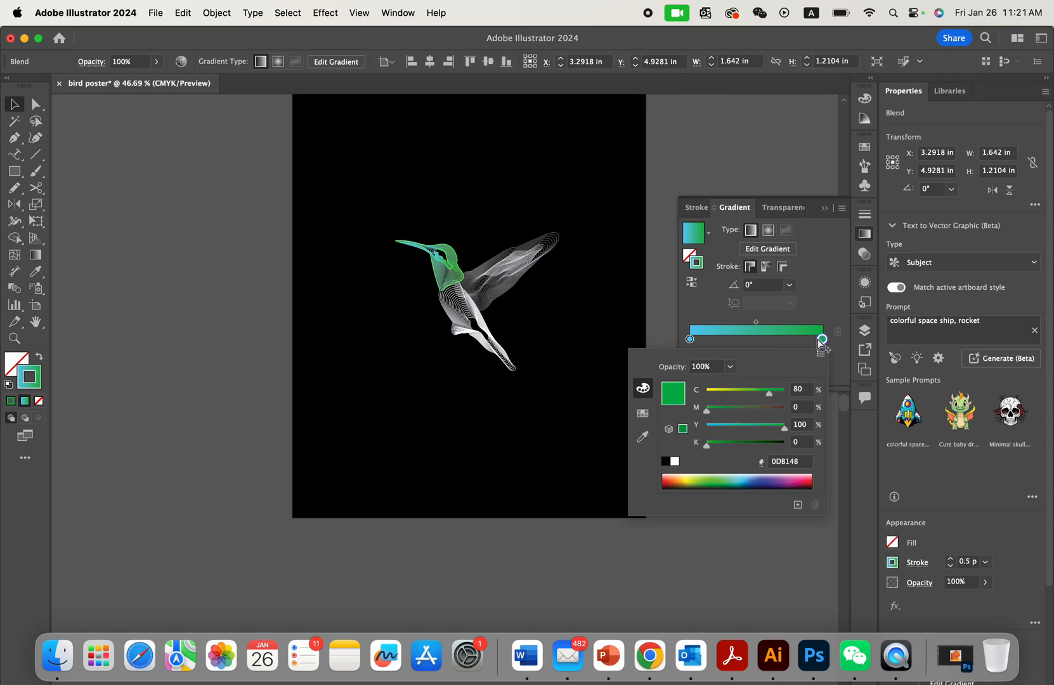
pyautogui.click(572, 348)
# - Add a pink stop (C 4.71, M 59.61) near the middle of the head's stroke gradient, and clear the selection
pyautogui.scroll(3, 529, 256)
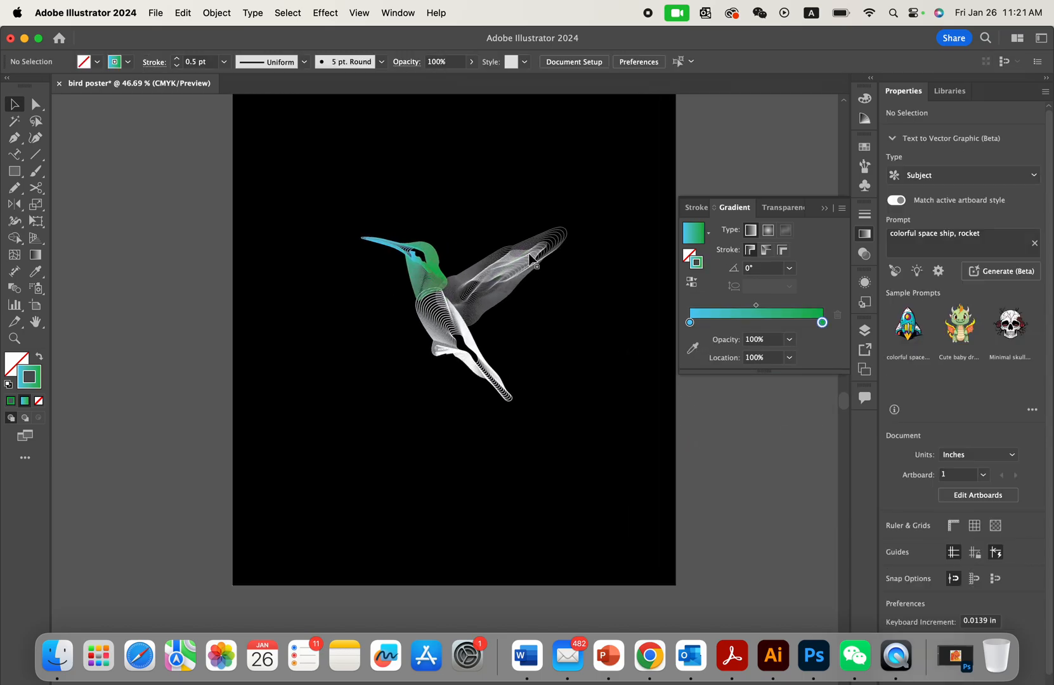
pyautogui.scroll(1, 414, 233)
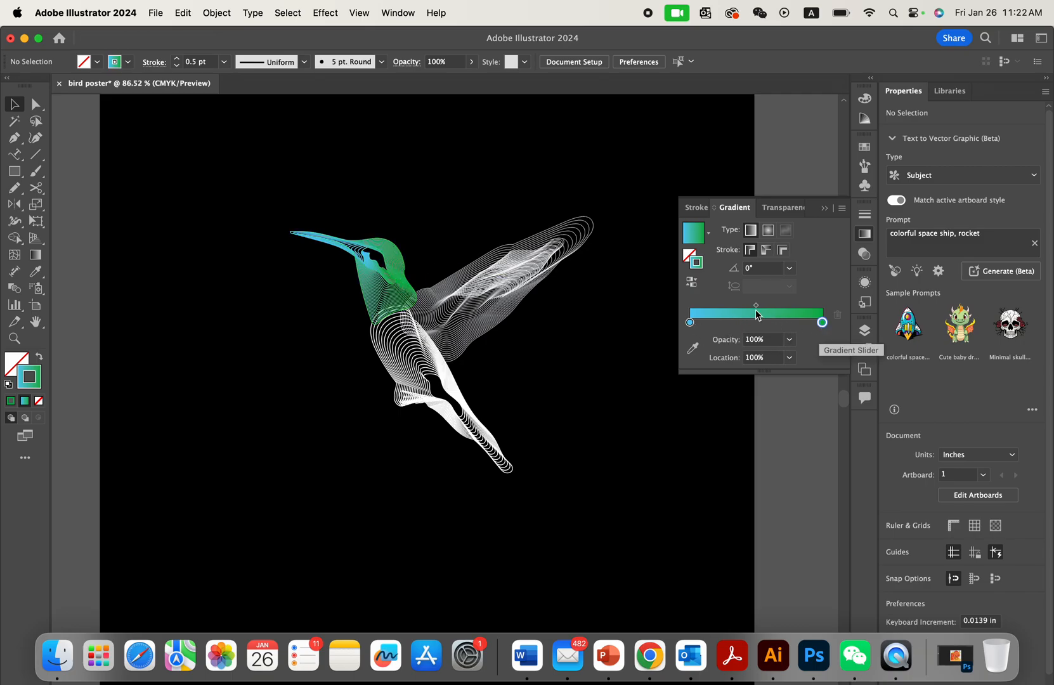
pyautogui.click(399, 276)
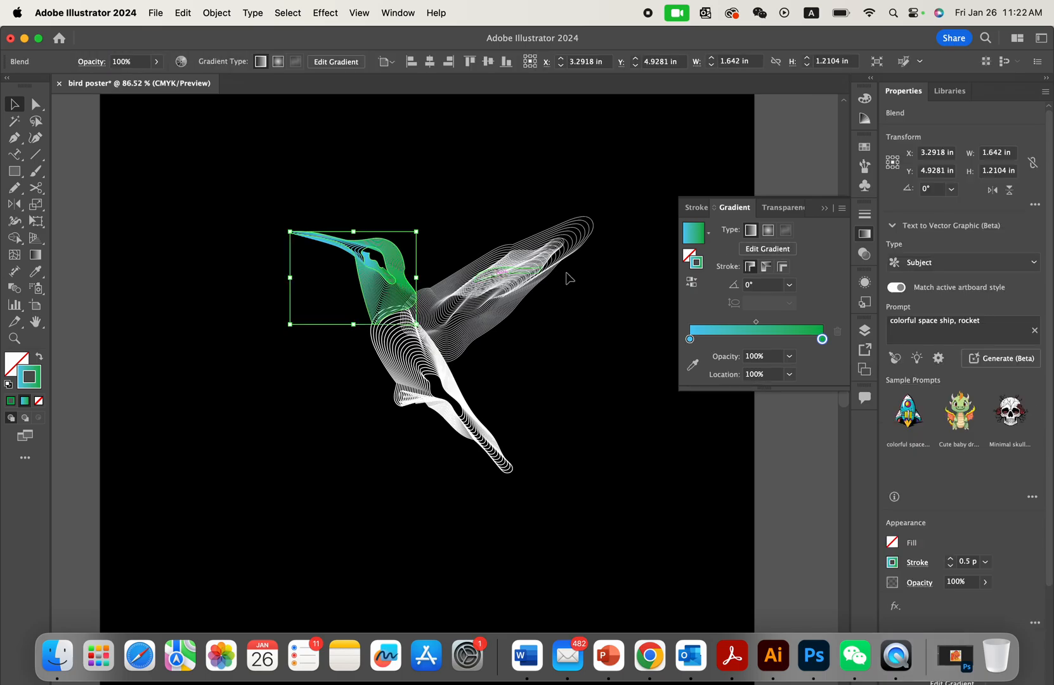
pyautogui.click(758, 338)
pyautogui.doubleClick(758, 339)
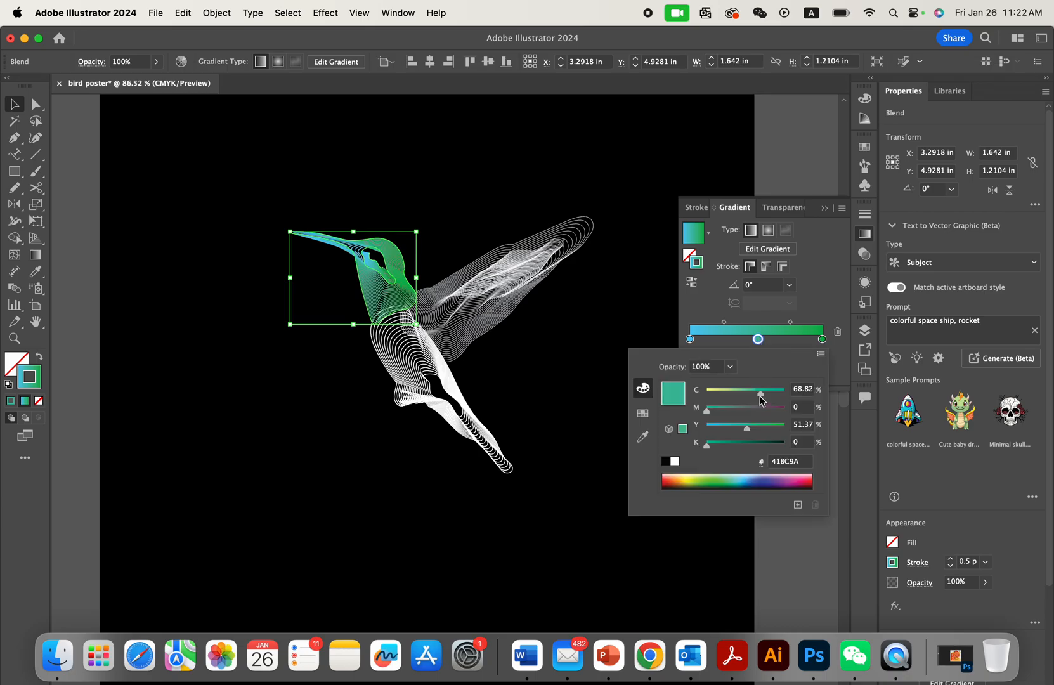
pyautogui.click(764, 477)
pyautogui.click(786, 477)
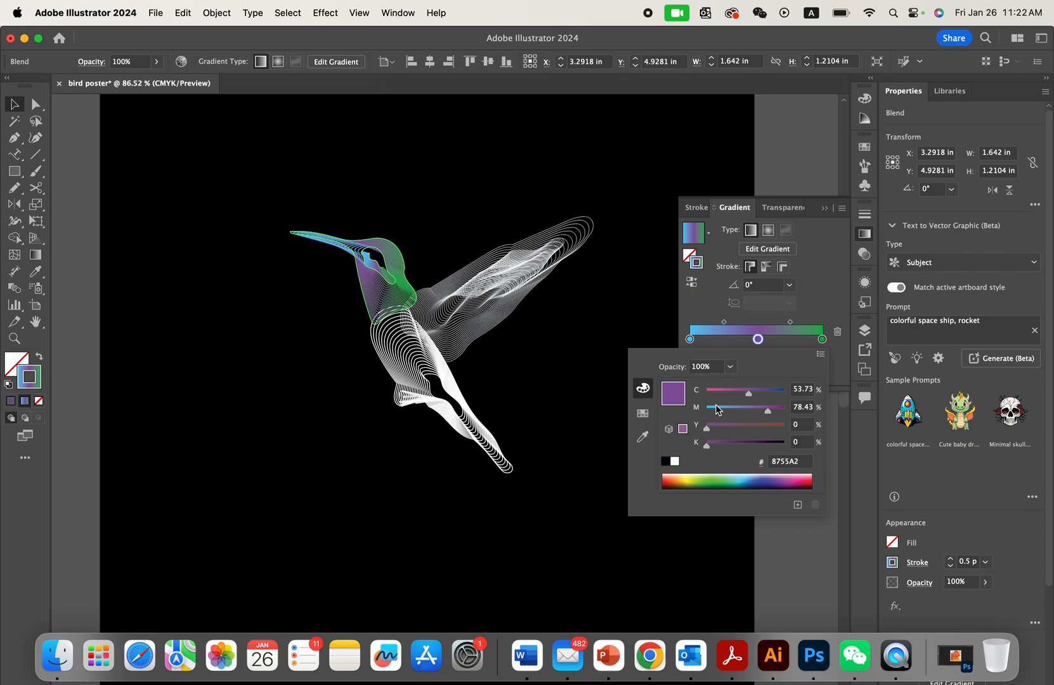
pyautogui.click(768, 480)
pyautogui.click(753, 480)
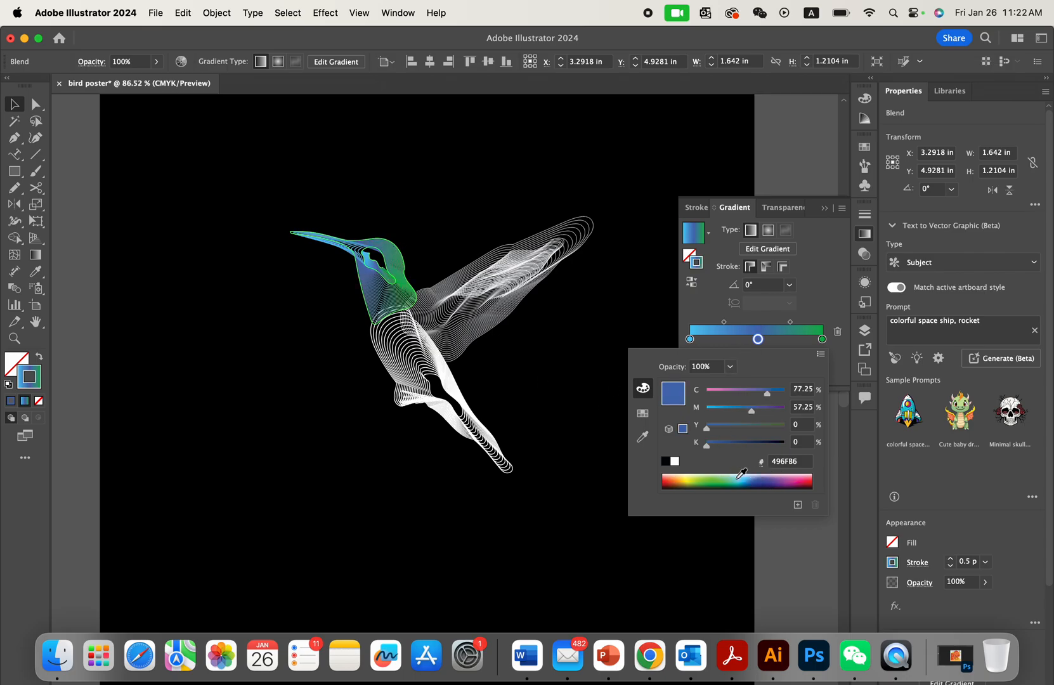
pyautogui.click(722, 480)
pyautogui.click(794, 479)
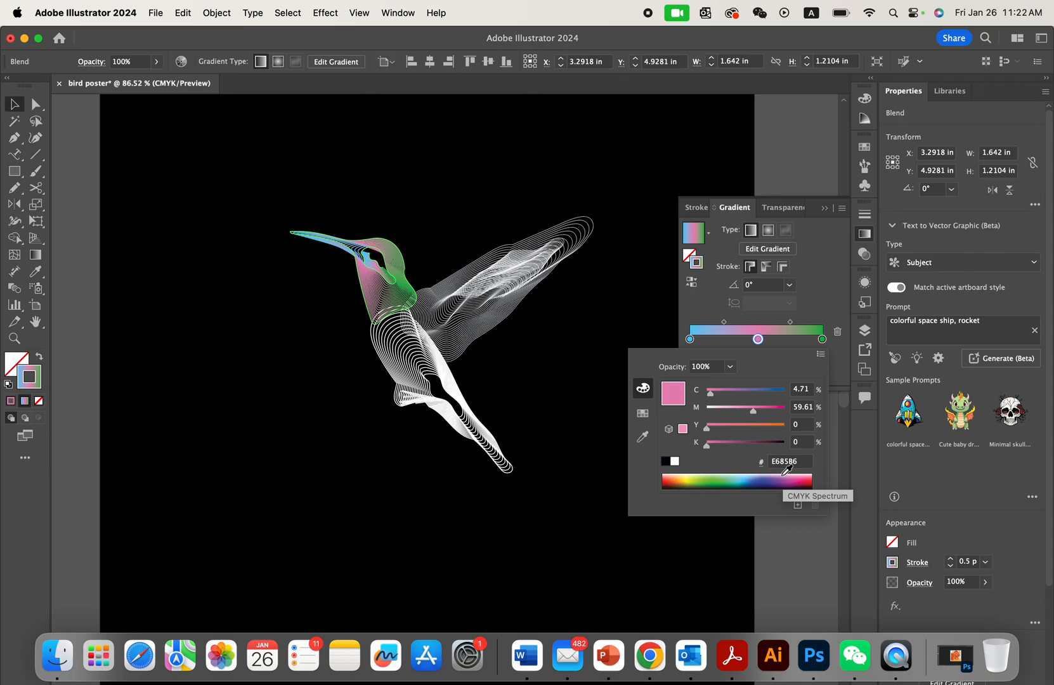
pyautogui.click(560, 432)
pyautogui.scroll(-5, 561, 432)
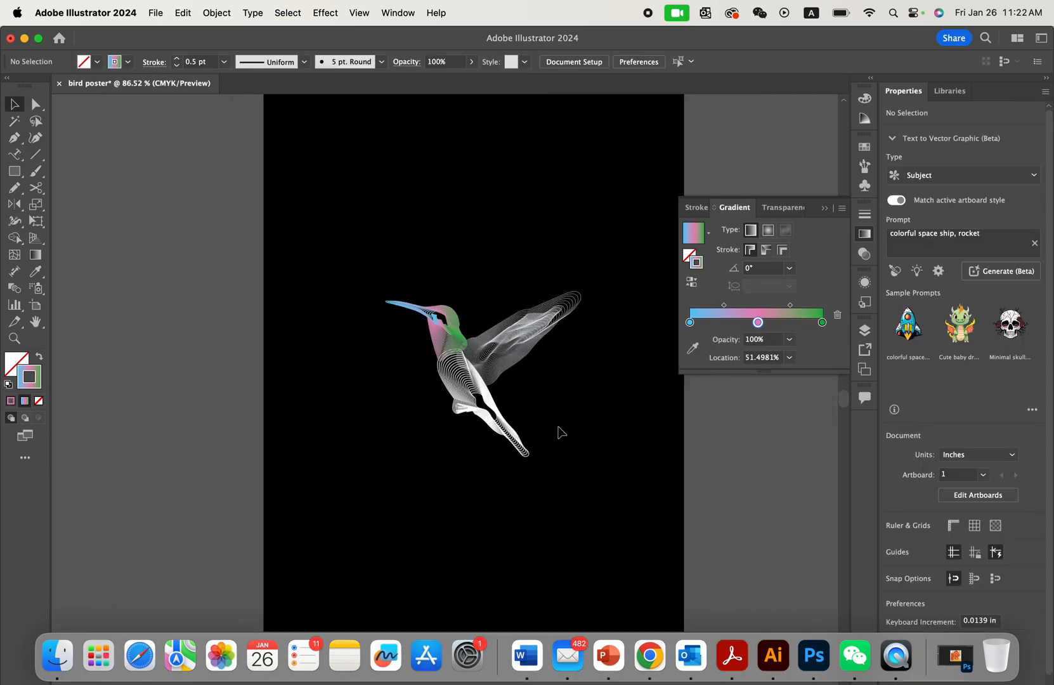
# - Apply the blue-pink-green gradient to the stroke of the body and tail blend, and clear the selection
pyautogui.scroll(3, 546, 385)
pyautogui.scroll(4, 478, 307)
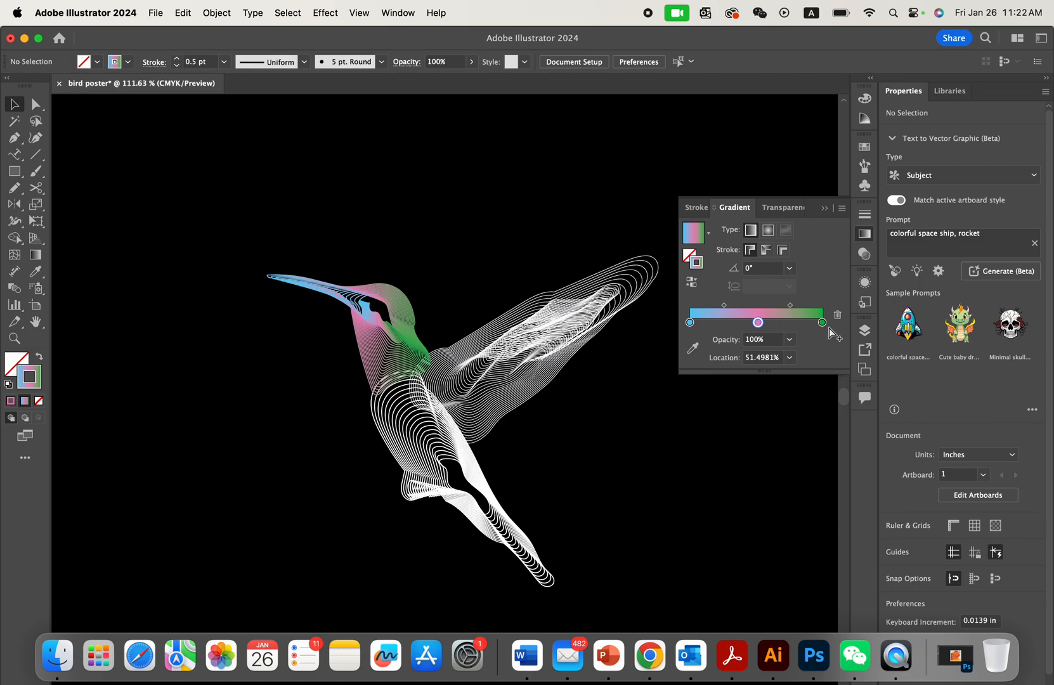
pyautogui.scroll(-4, 461, 285)
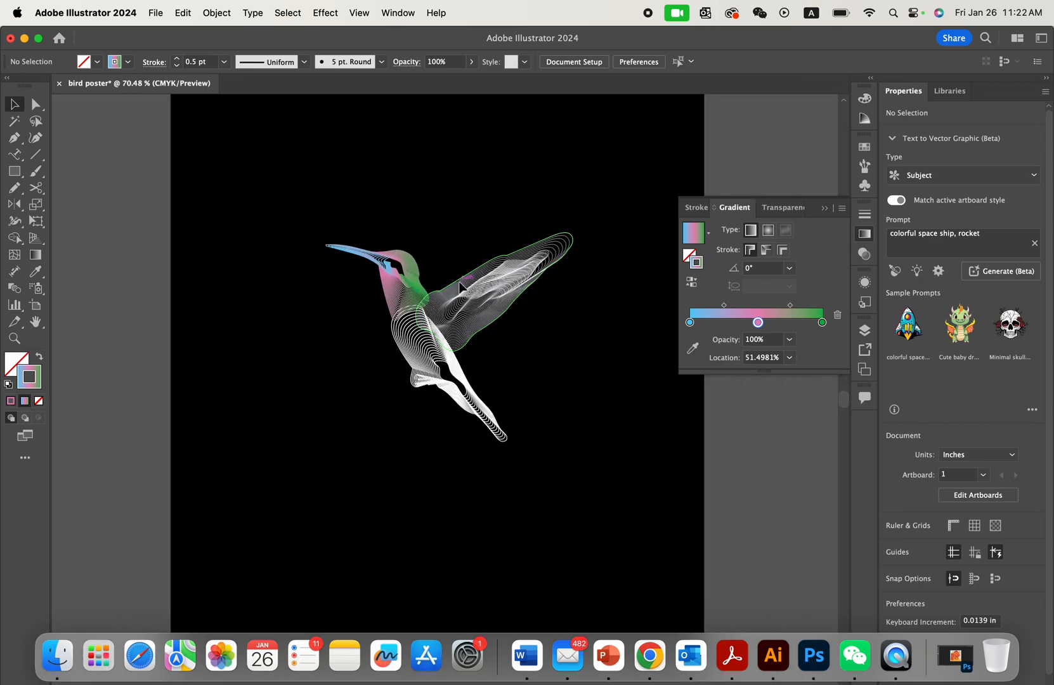
pyautogui.scroll(2, 461, 286)
pyautogui.click(481, 337)
pyautogui.click(503, 353)
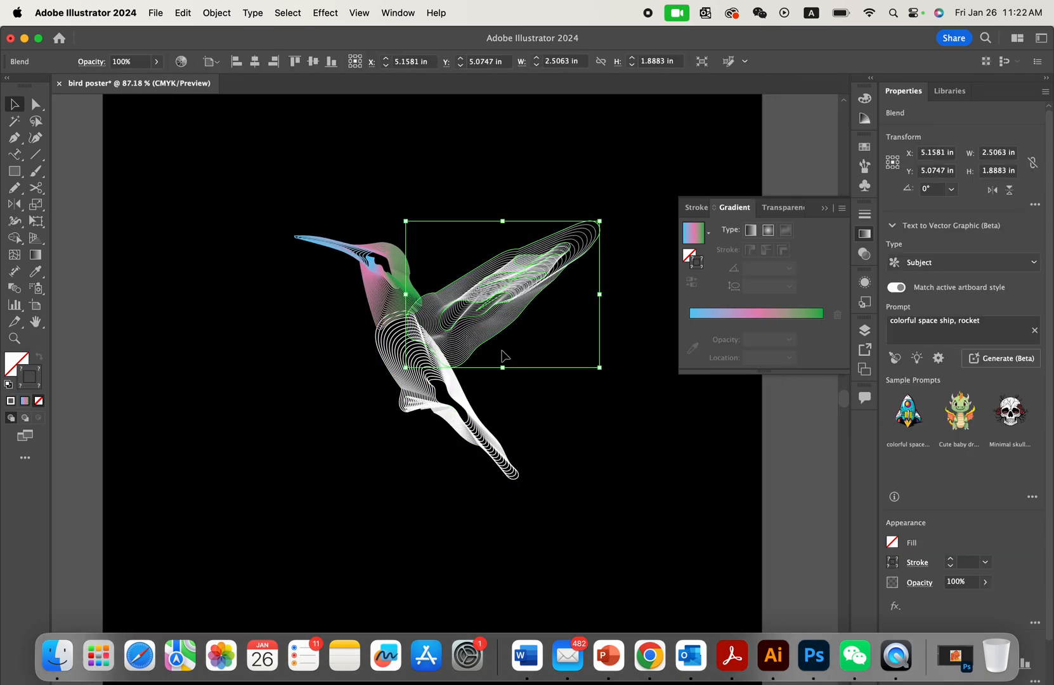
pyautogui.click(435, 396)
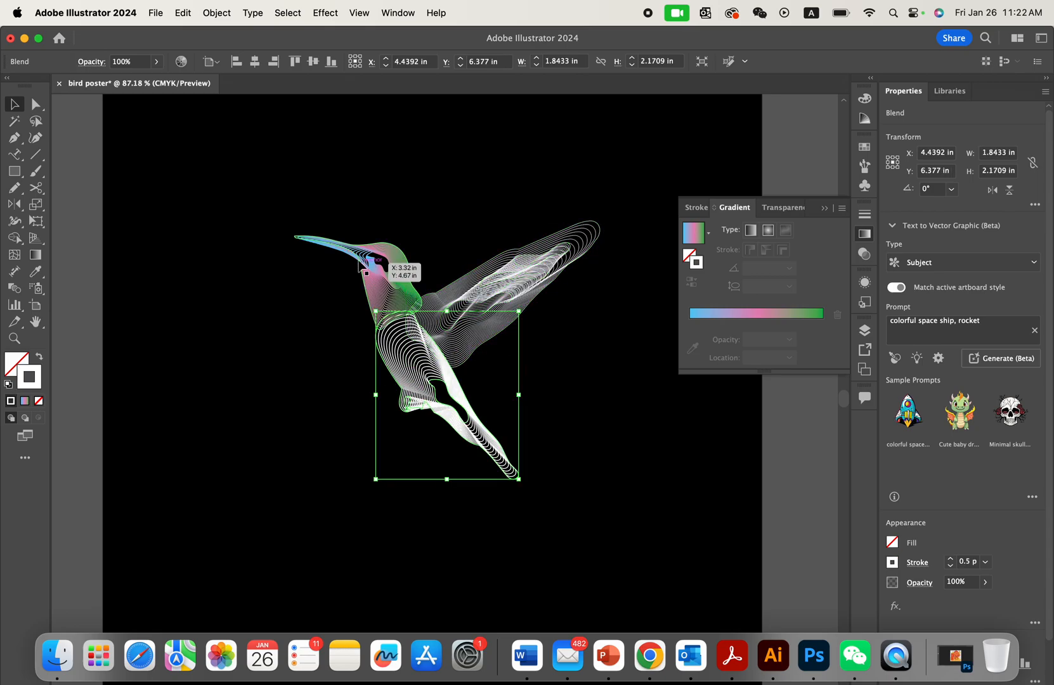
pyautogui.click(749, 315)
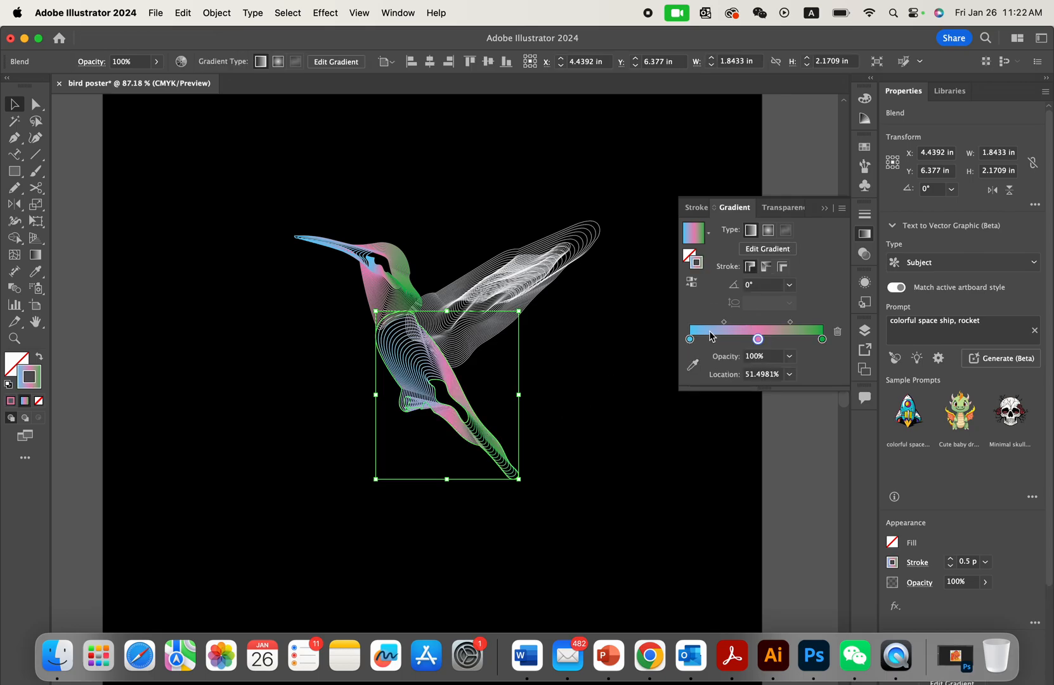
pyautogui.click(550, 473)
pyautogui.click(452, 384)
pyautogui.click(605, 353)
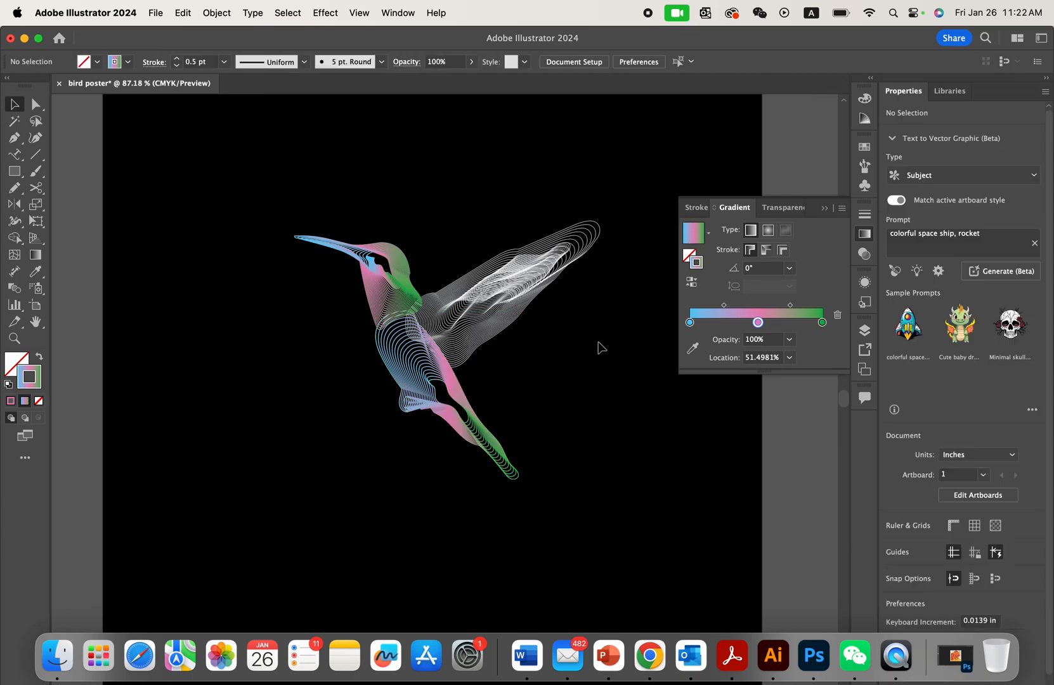
# - Apply the blue-pink-green gradient to the stroke of the wing blend, and clear the selection
pyautogui.click(515, 270)
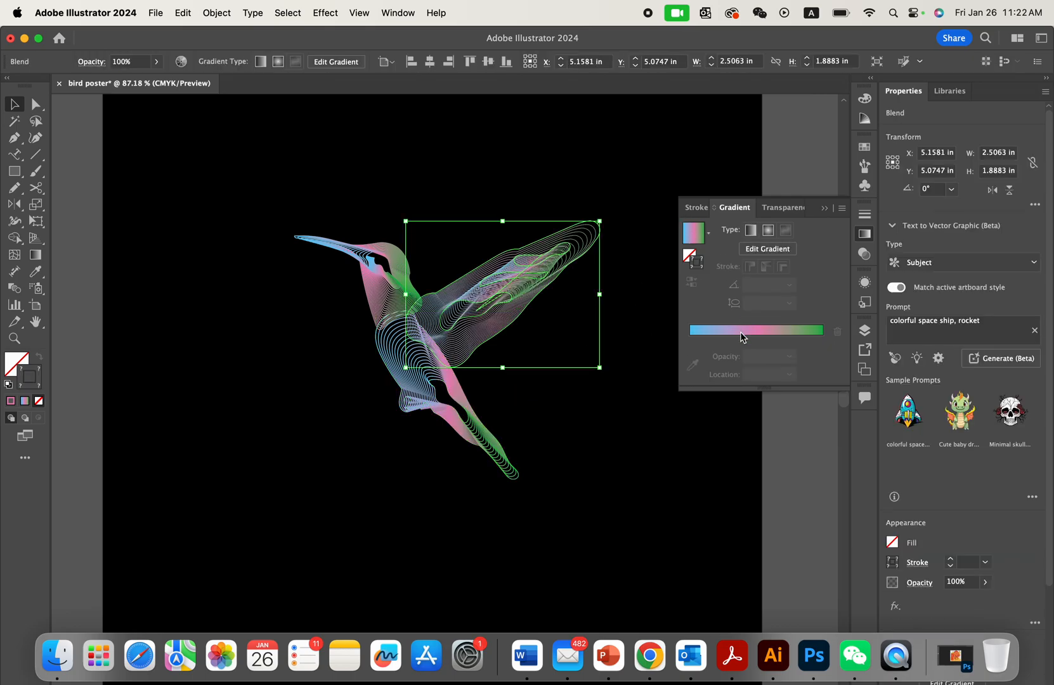
pyautogui.click(624, 358)
pyautogui.press('super+0')
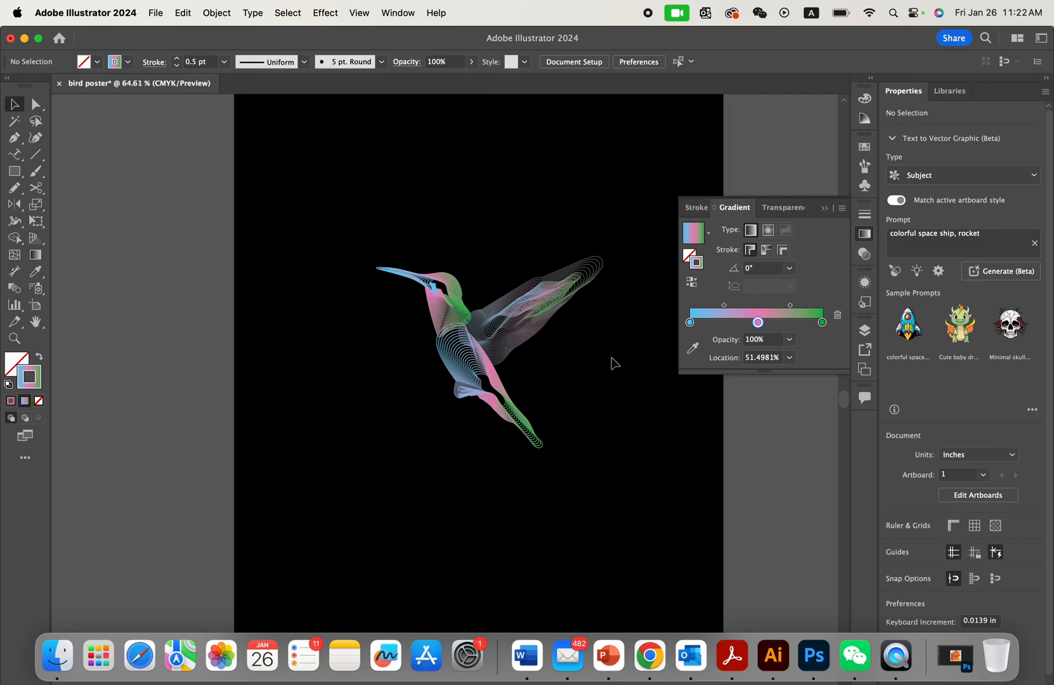
pyautogui.scroll(-5, 612, 358)
pyautogui.scroll(7, 610, 358)
pyautogui.scroll(6, 602, 360)
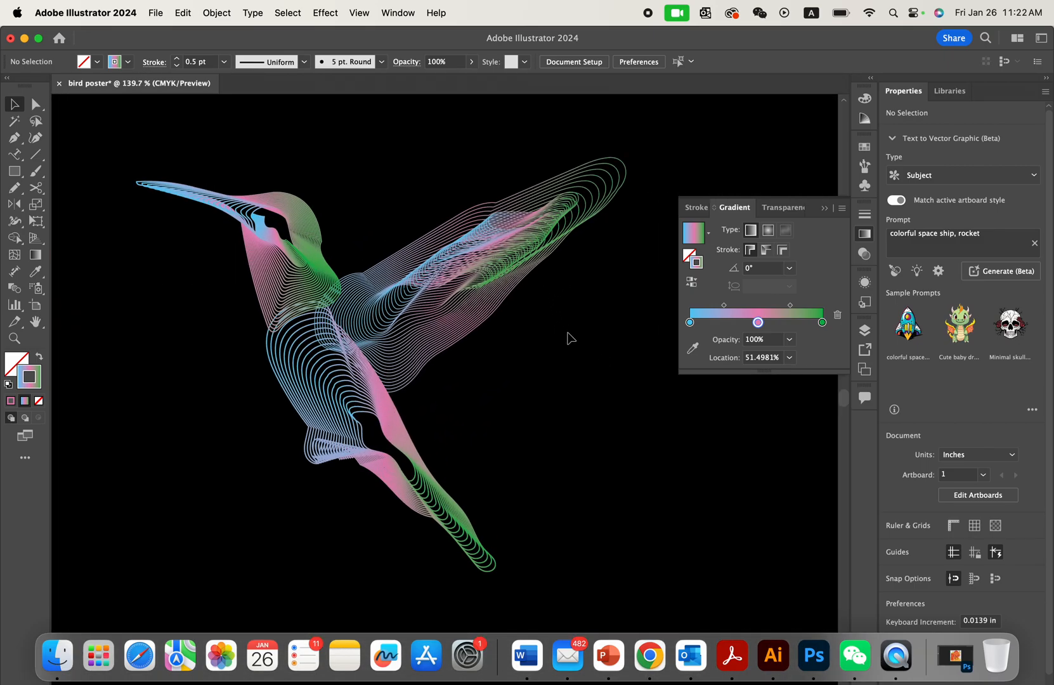
# - Try the radial gradient type on the wing blend's stroke, return it to linear, and clear the selection
pyautogui.click(483, 298)
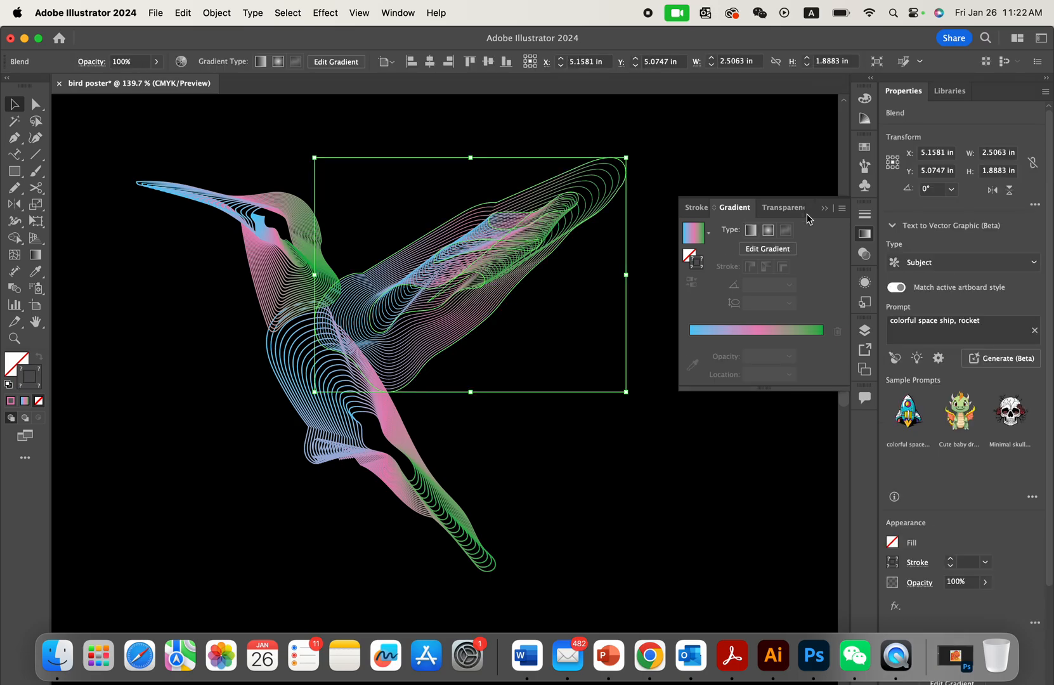
pyautogui.click(768, 230)
pyautogui.click(752, 232)
pyautogui.click(768, 232)
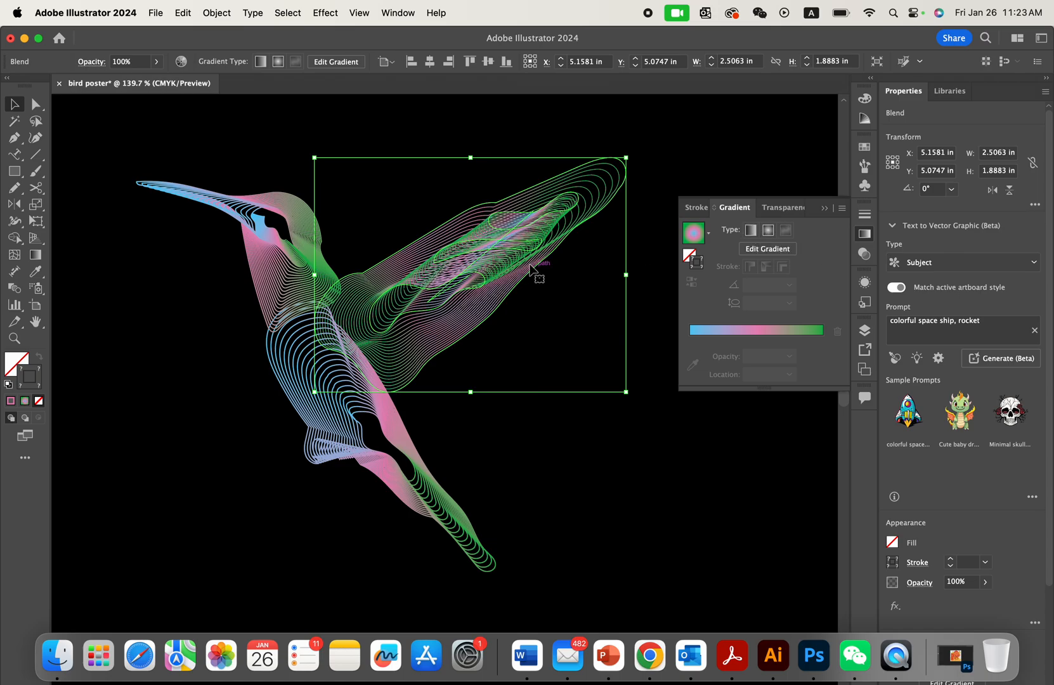
pyautogui.click(752, 232)
pyautogui.click(768, 232)
pyautogui.click(710, 233)
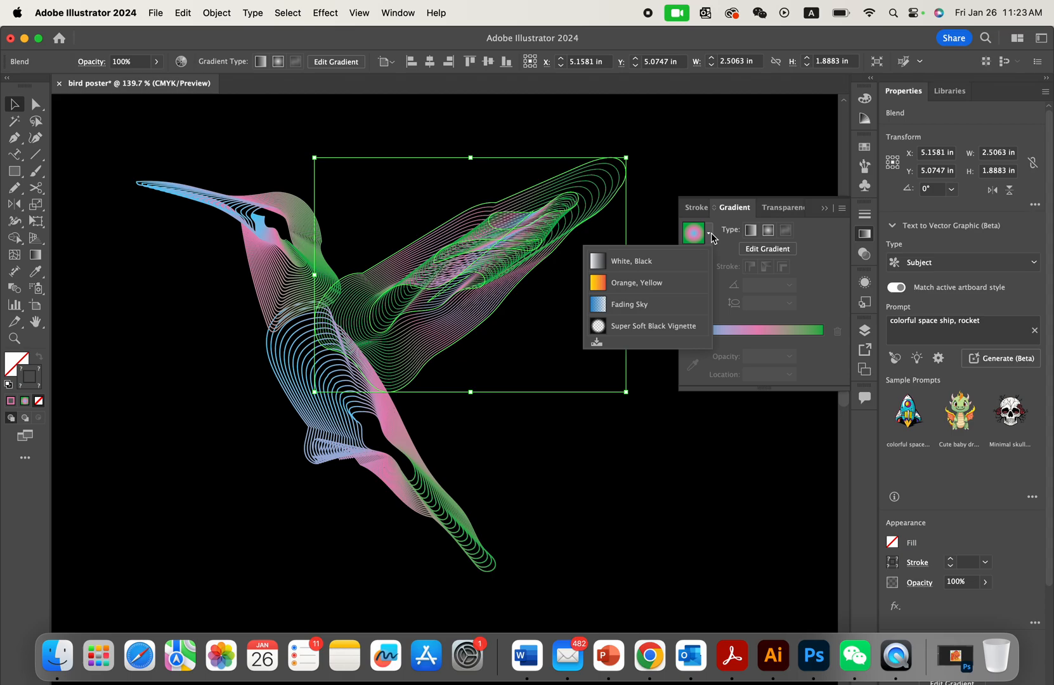
pyautogui.click(710, 235)
pyautogui.click(750, 231)
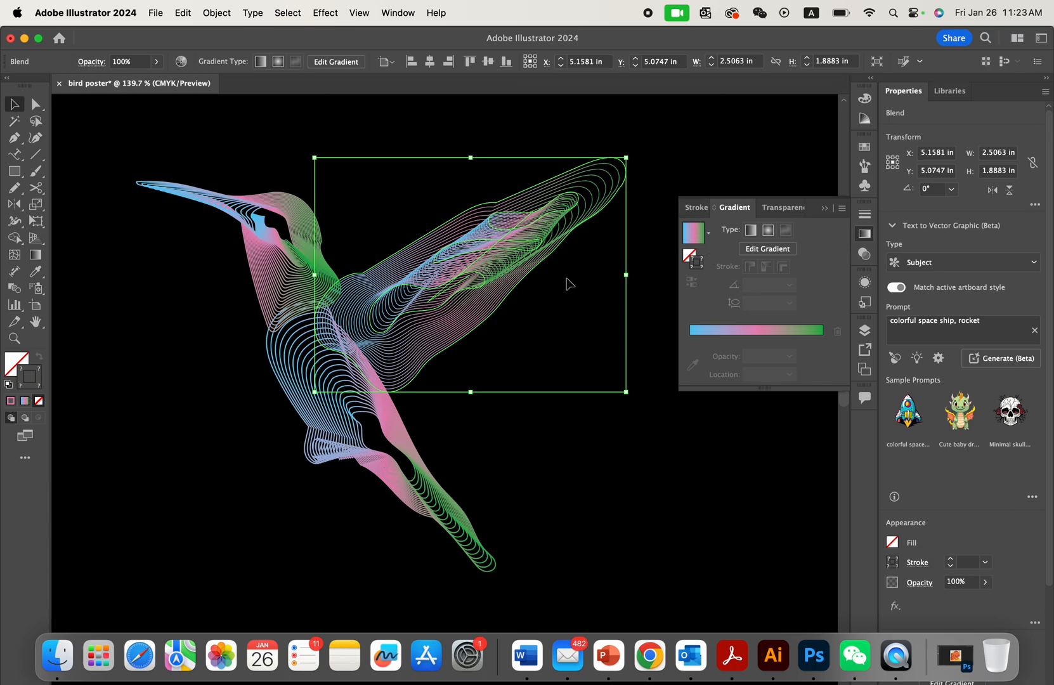
pyautogui.click(754, 232)
pyautogui.click(505, 340)
# - Select the head, body and wing blends together and enlarge the whole bird to about 4.87 in wide by 4.11 in high
pyautogui.press('super+0')
pyautogui.scroll(-5, 519, 229)
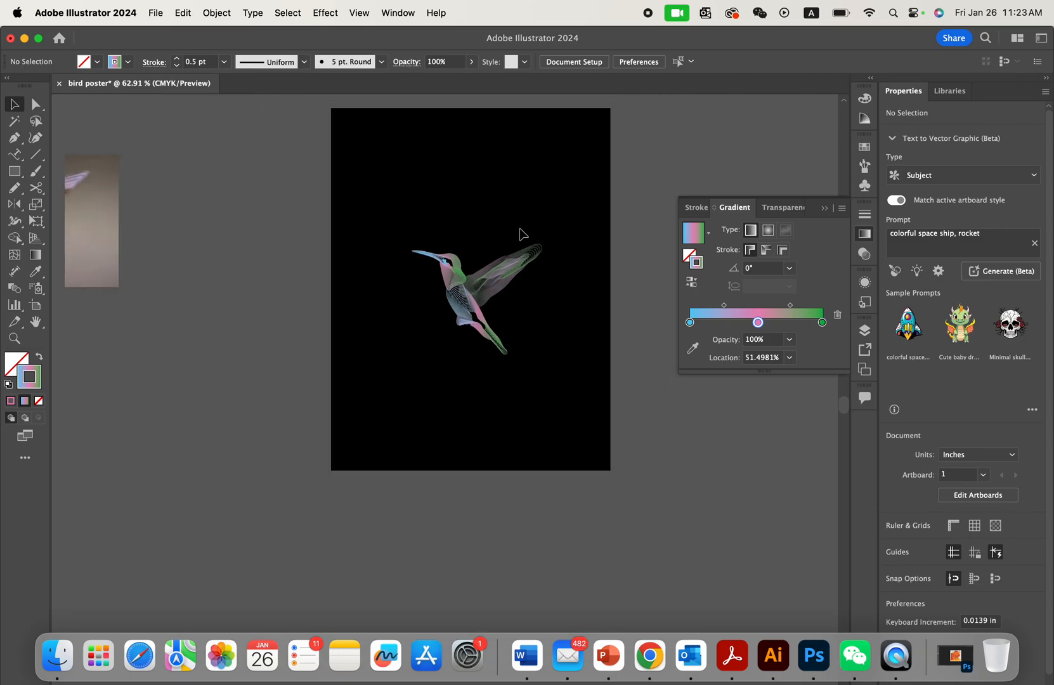
pyautogui.moveTo(424, 206); pyautogui.dragTo(568, 367)
pyautogui.scroll(3, 579, 313)
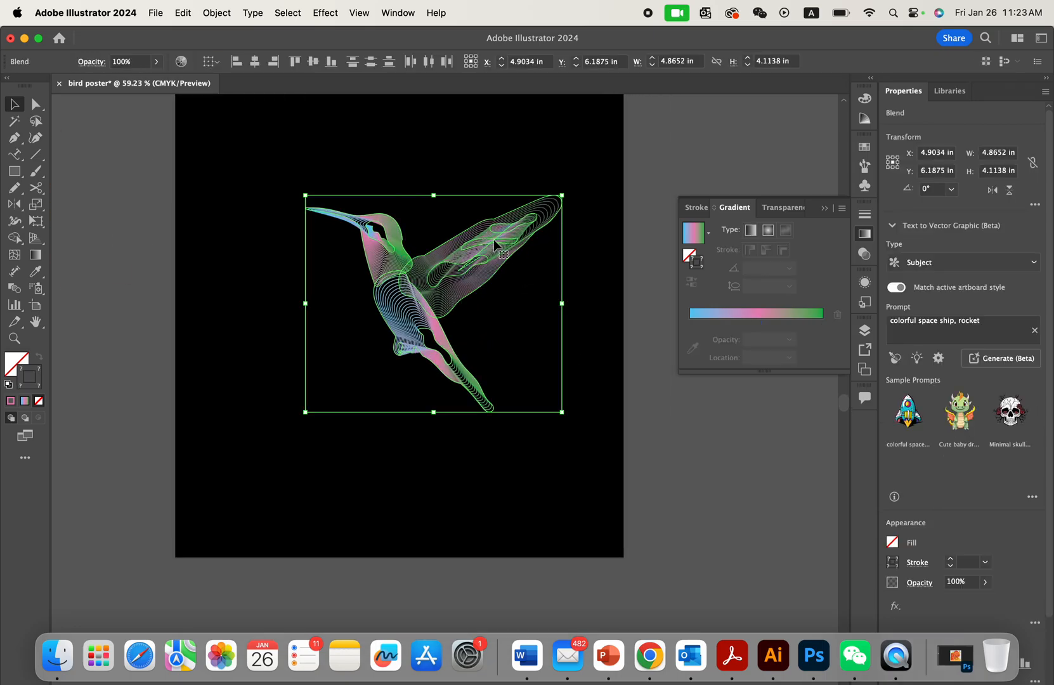
pyautogui.click(518, 194)
pyautogui.hscroll(2, 529, 186)
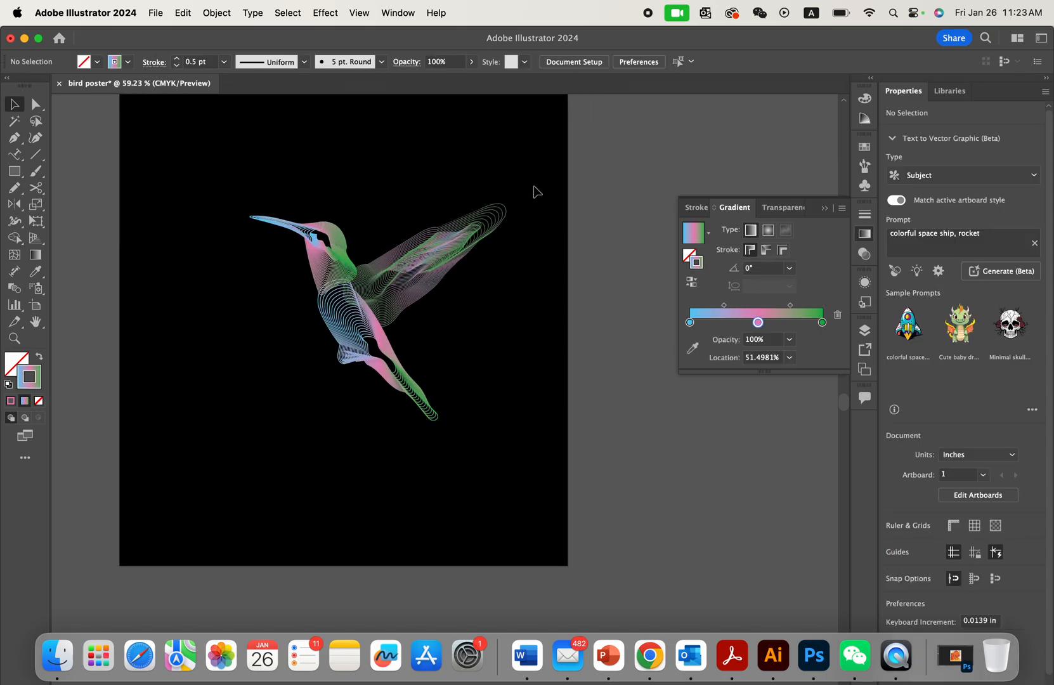
pyautogui.click(494, 222)
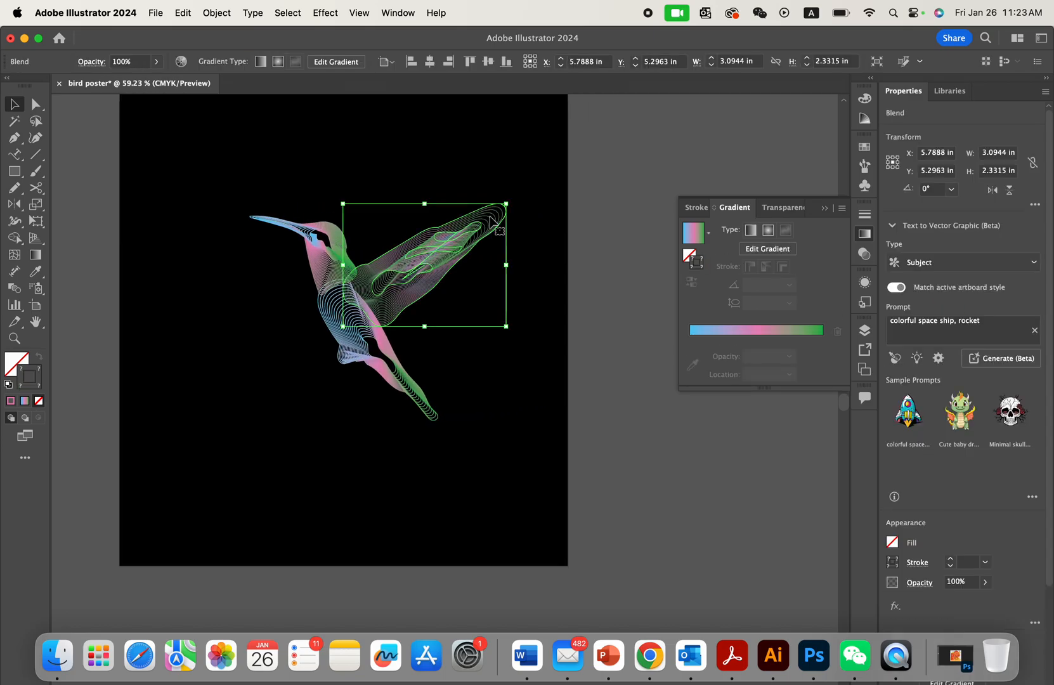
pyautogui.click(360, 152)
# - Move all the bird's blends together to the poster's horizontal centre at X 4.25 in, Y 5.8625 in
pyautogui.scroll(-3, 360, 156)
pyautogui.hscroll(-1, 344, 219)
pyautogui.moveTo(302, 205); pyautogui.dragTo(515, 421)
pyautogui.moveTo(414, 295); pyautogui.dragTo(394, 281)
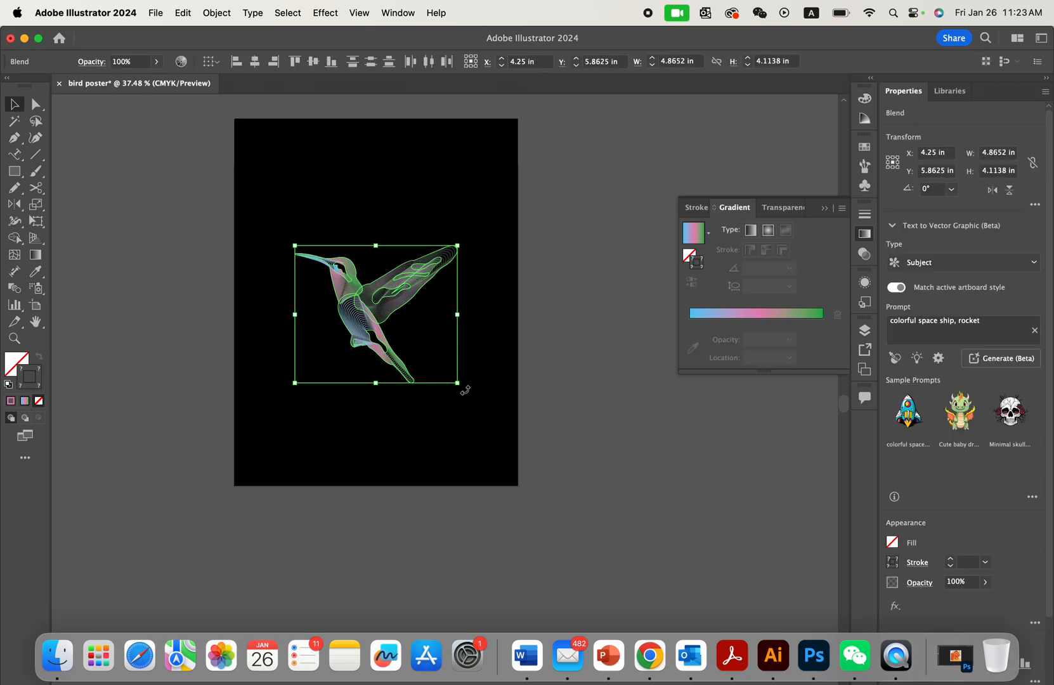
pyautogui.moveTo(461, 384); pyautogui.dragTo(471, 417)
pyautogui.press('super+z')
# - Group the bird's blends, move the group slightly higher on the poster's vertical centre line, and clear the selection
pyautogui.press('shift+super+b')
pyautogui.press('super+g')
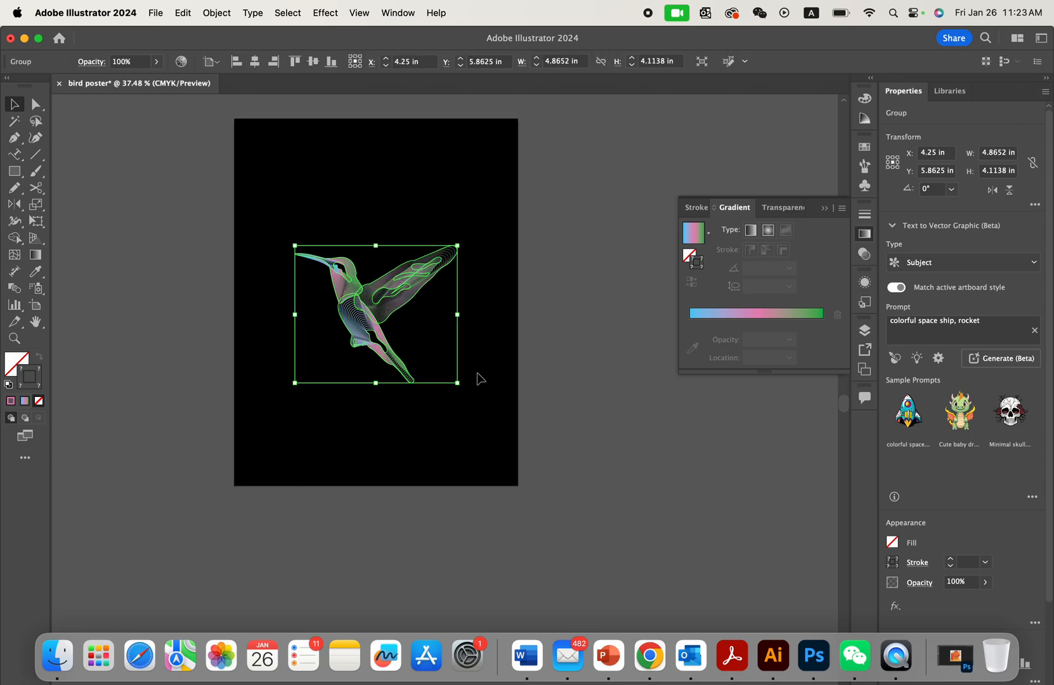
pyautogui.moveTo(386, 302); pyautogui.dragTo(409, 274)
pyautogui.click(534, 285)
pyautogui.scroll(3, 533, 286)
pyautogui.scroll(2, 533, 291)
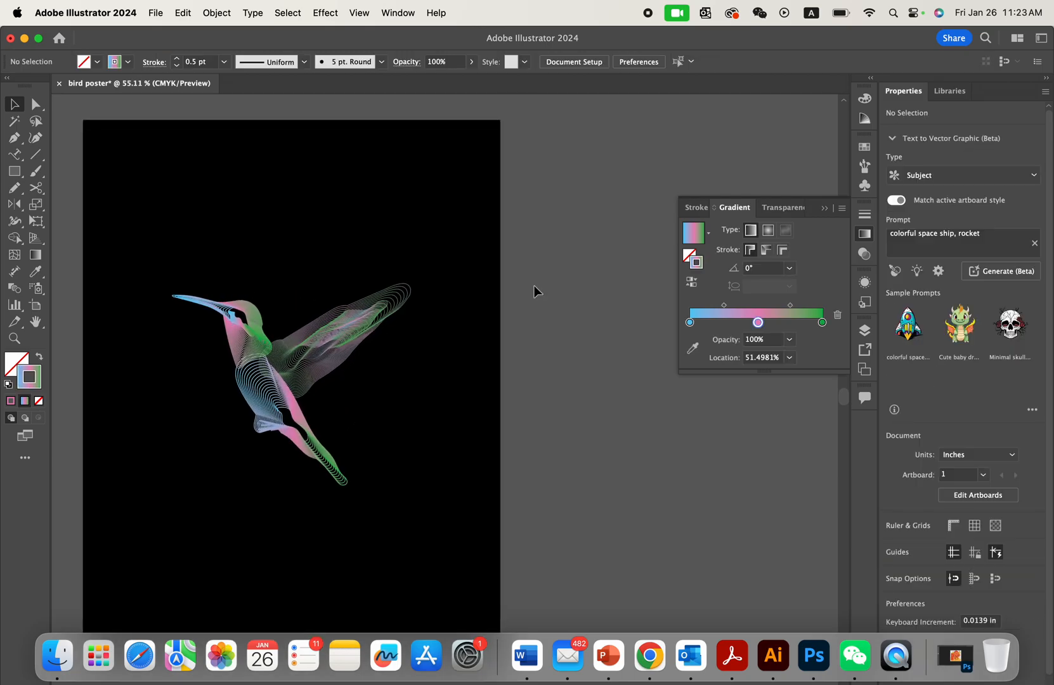
pyautogui.hscroll(-2, 271, 215)
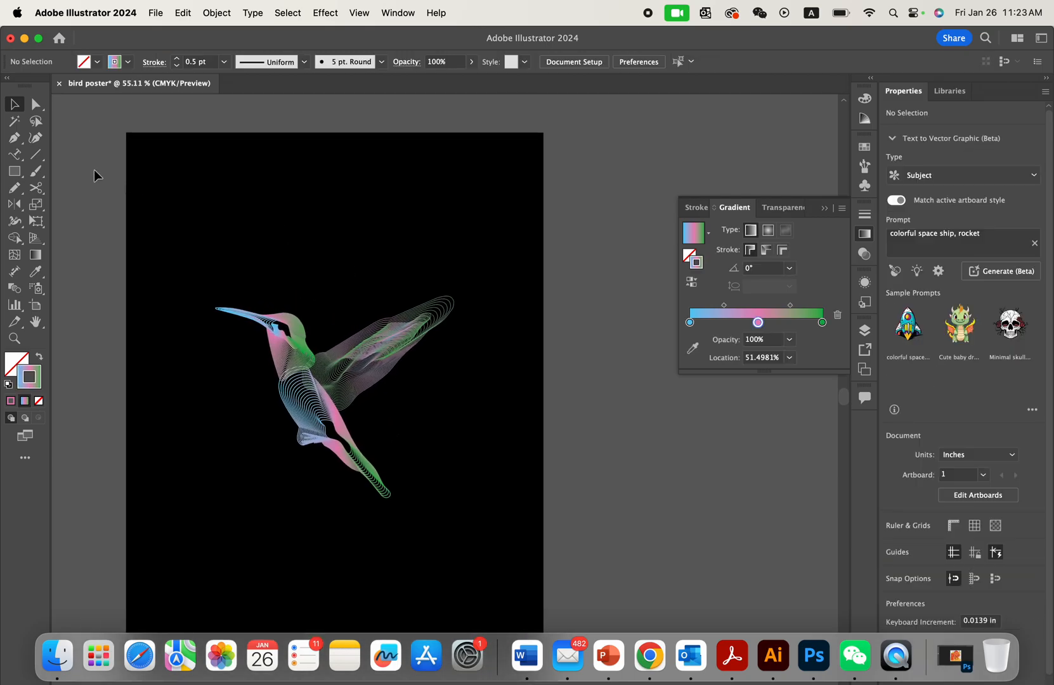
# - Place a point text object on the black area above the bird with the Type tool and set its fill to white
pyautogui.click(19, 155)
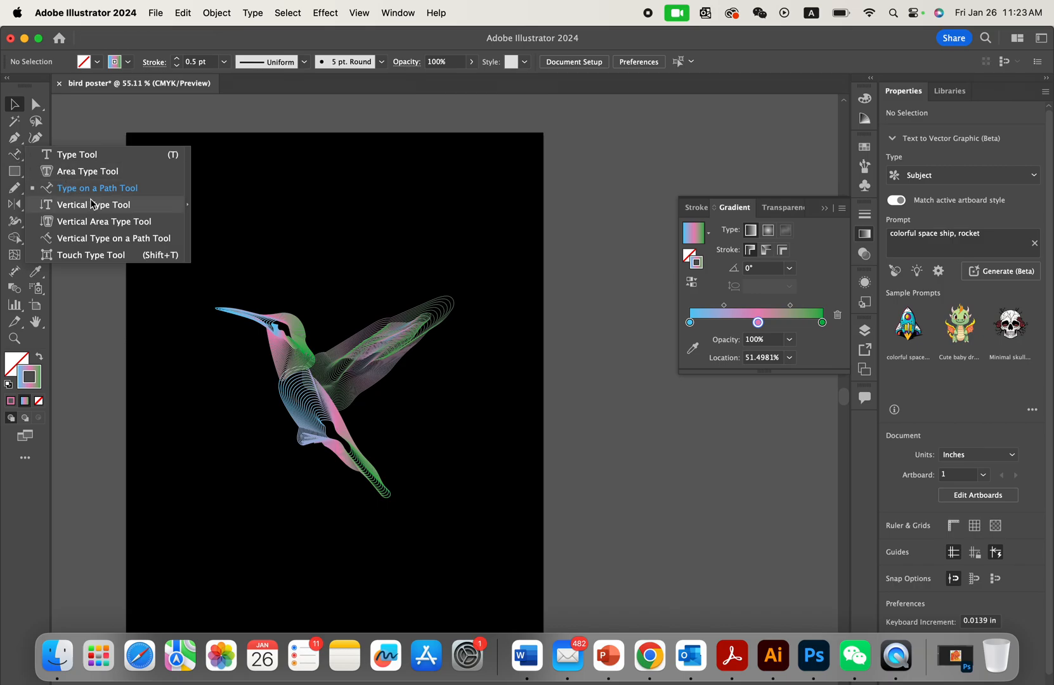
pyautogui.click(76, 155)
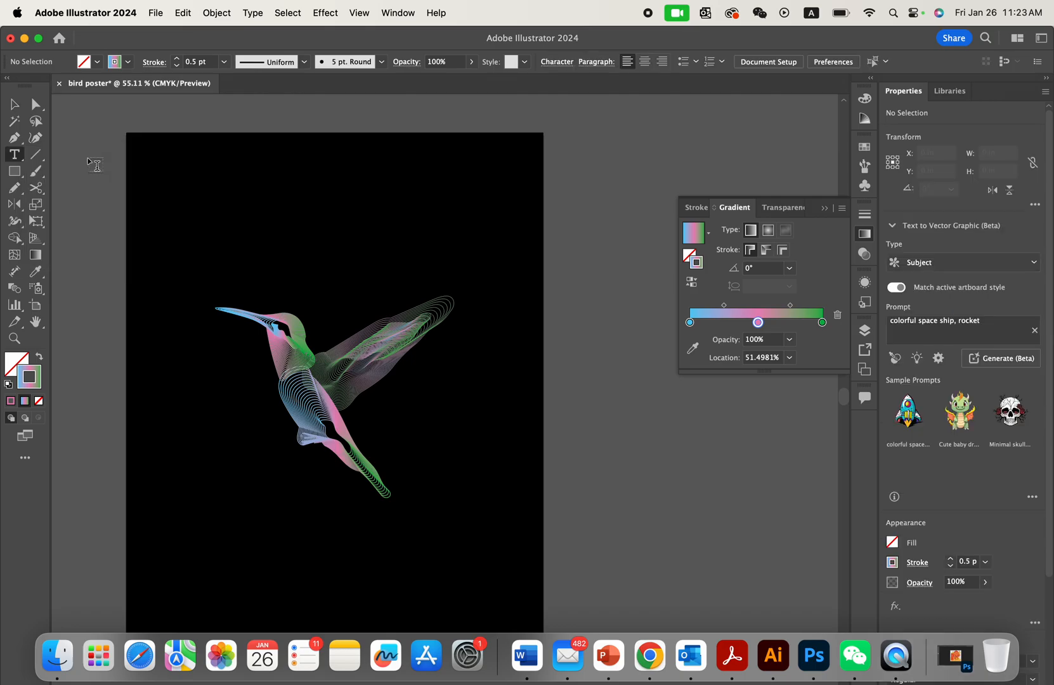
pyautogui.click(246, 197)
pyautogui.click(13, 371)
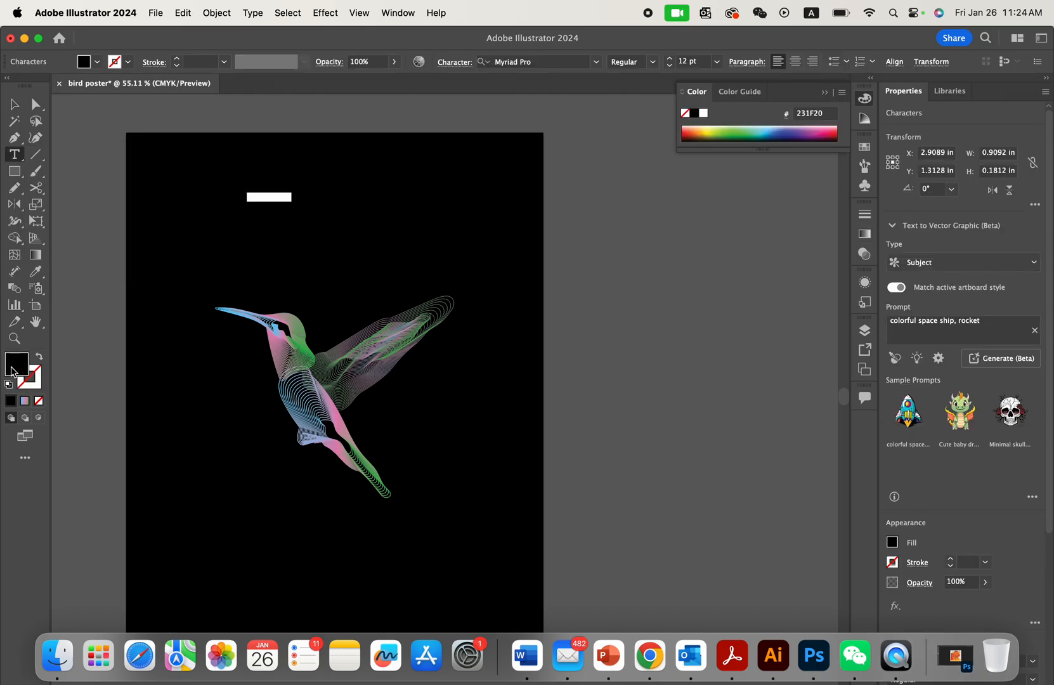
pyautogui.click(704, 114)
pyautogui.scroll(2, 236, 175)
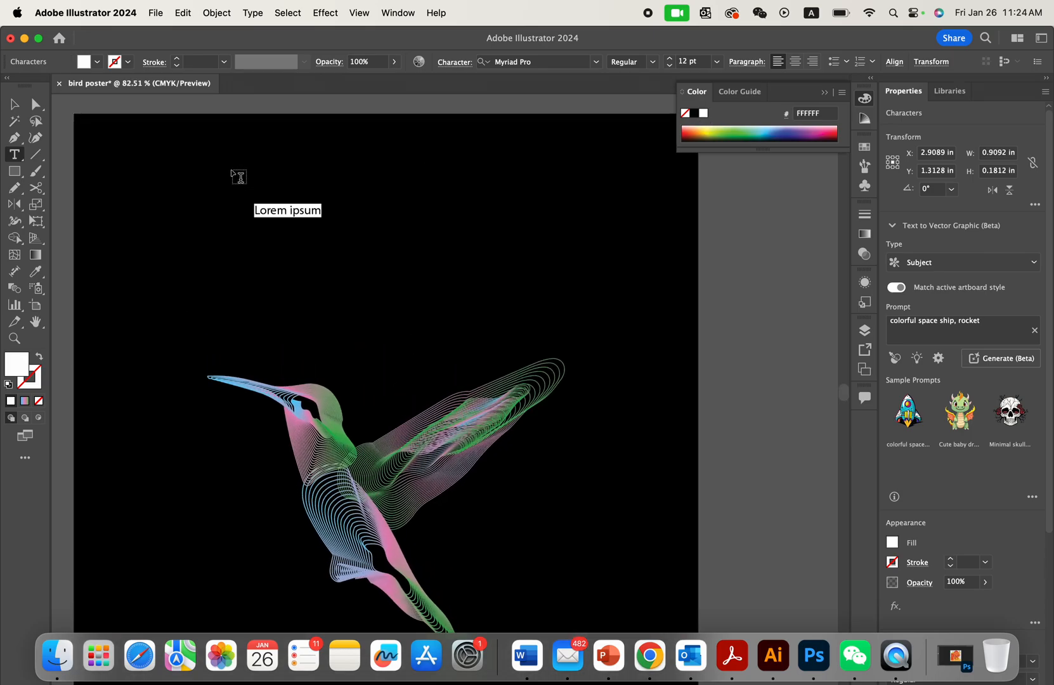
pyautogui.scroll(2, 252, 218)
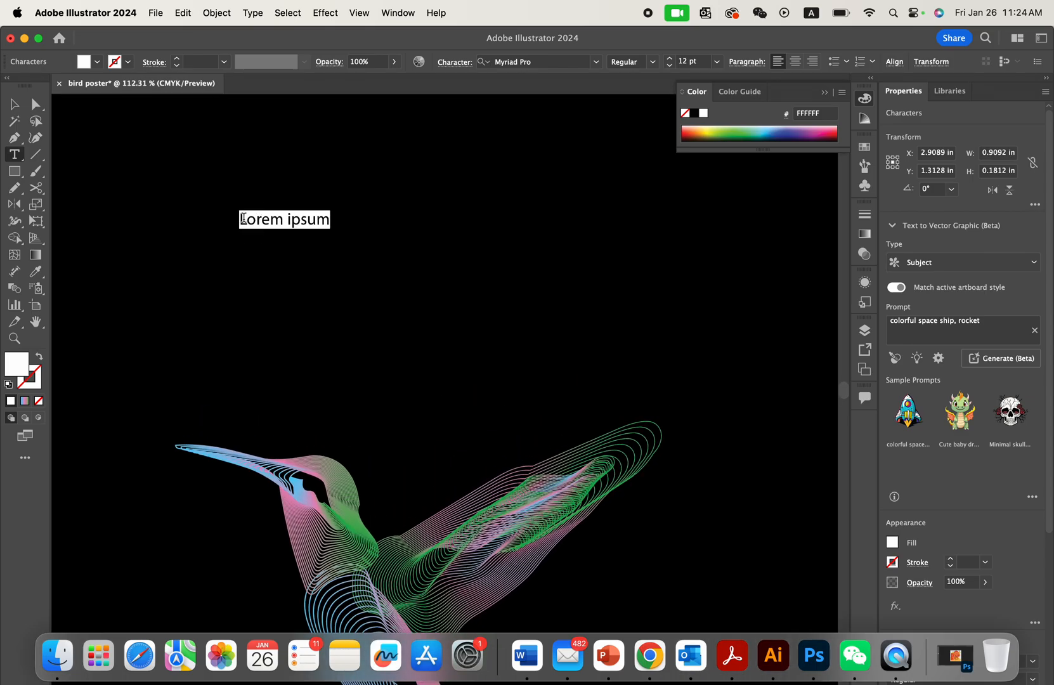
# - Replace the placeholder text with "TAKE OFF" on the first line and "FLY AWAY" on the second
pyautogui.click(242, 219)
pyautogui.moveTo(241, 219); pyautogui.dragTo(408, 241)
pyautogui.scroll(-3, 407, 247)
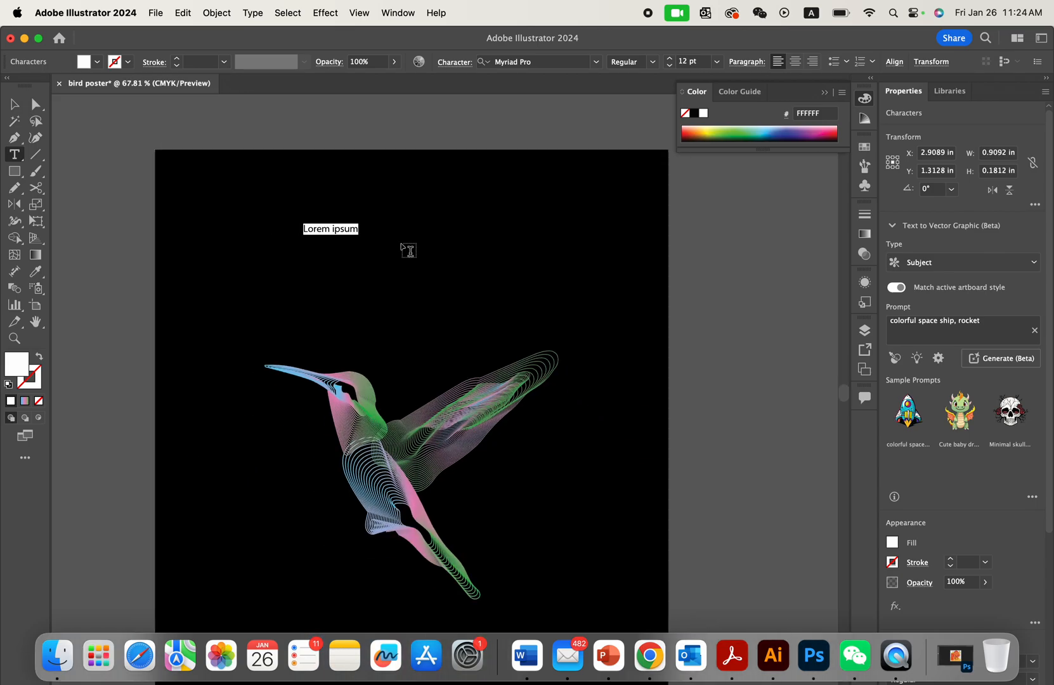
pyautogui.scroll(3, 408, 248)
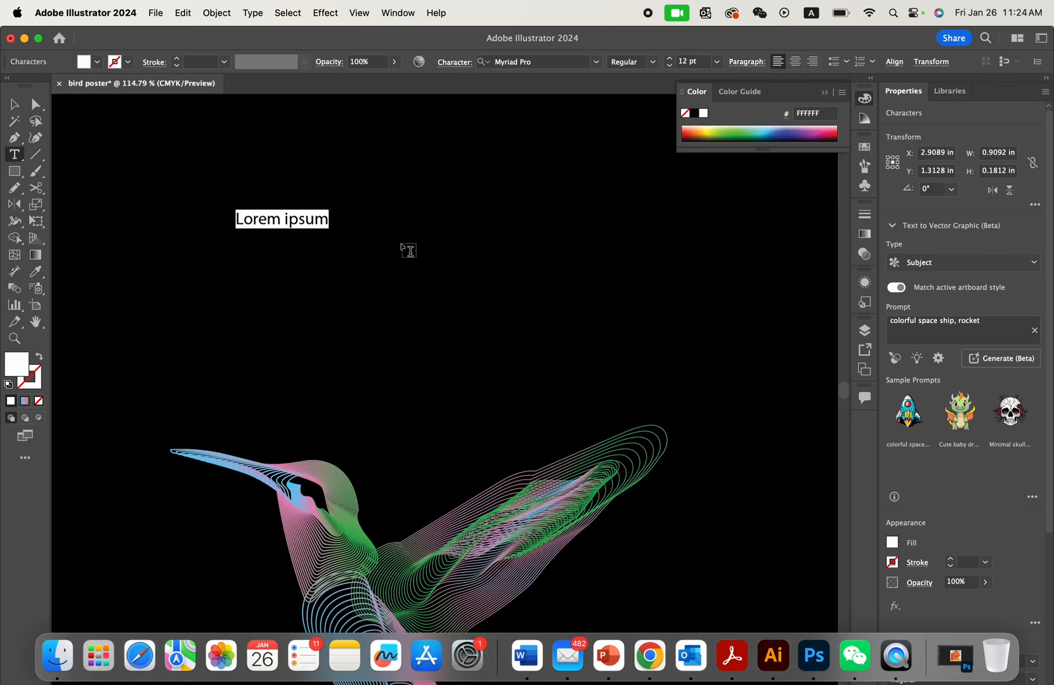
pyautogui.write('Take')
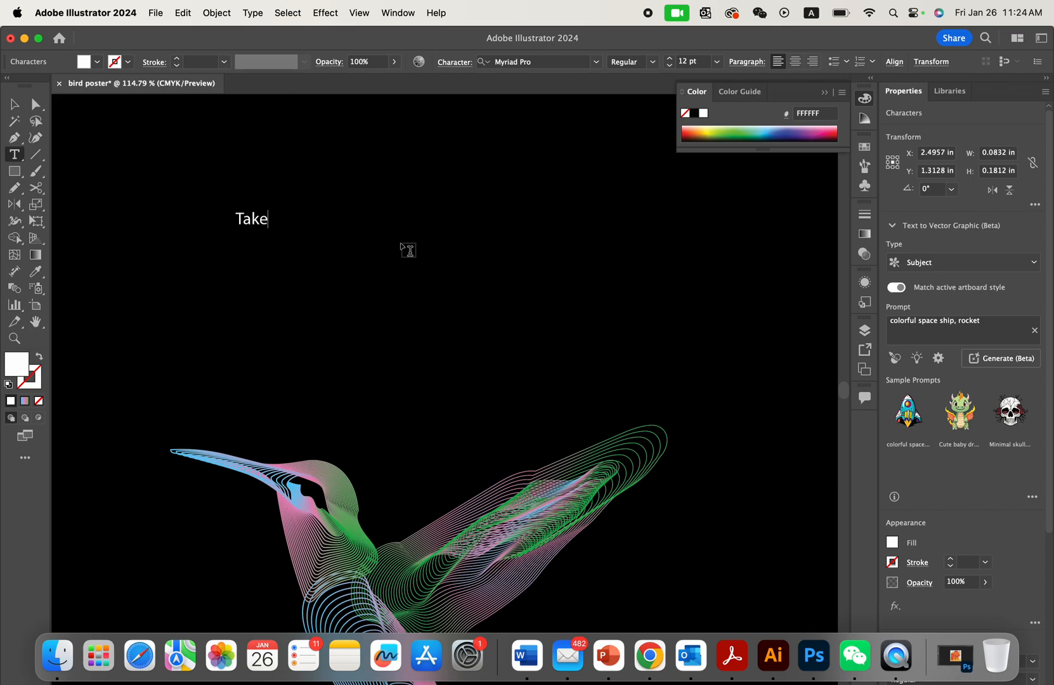
pyautogui.press('BackSpace')
pyautogui.press('BackSpace')
pyautogui.write('TAKE OFF')
pyautogui.press('Return')
pyautogui.write('FLY AWAY')
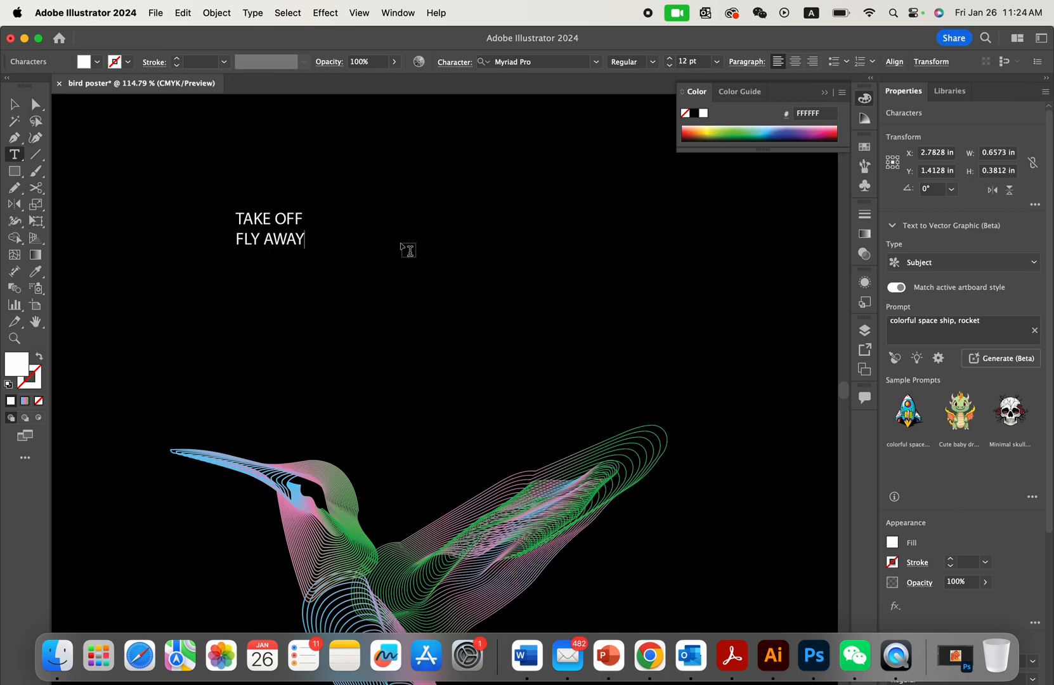
# - Enlarge the two-line title by scaling it up and set its font size to 64 pt
pyautogui.click(14, 104)
pyautogui.scroll(-3, 506, 311)
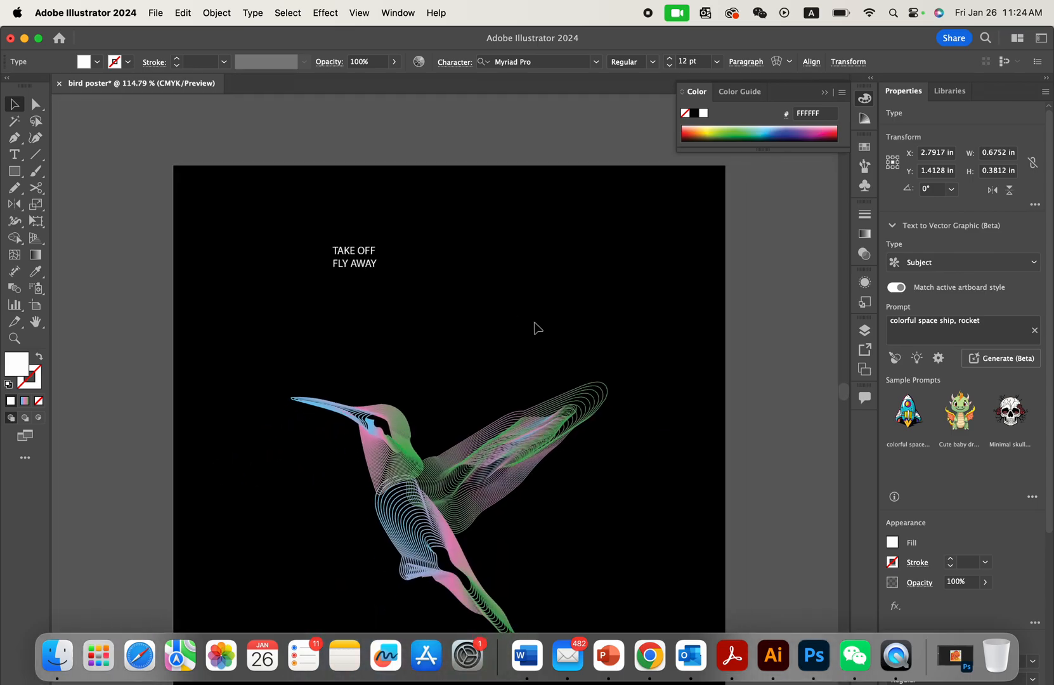
pyautogui.scroll(-3, 531, 327)
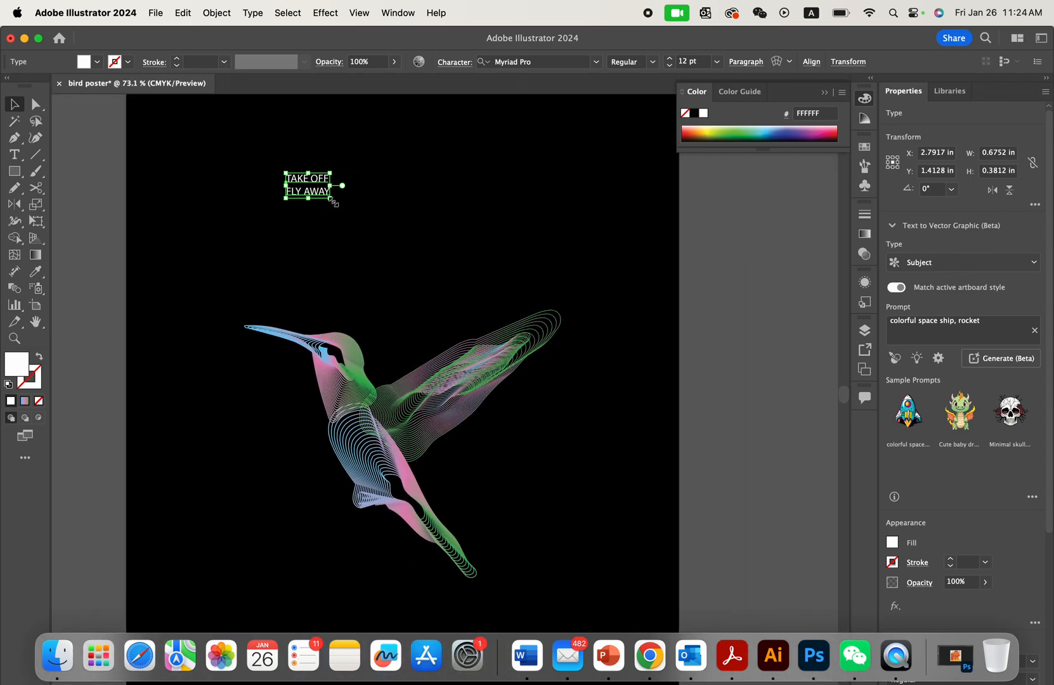
pyautogui.moveTo(331, 200); pyautogui.dragTo(569, 299)
pyautogui.click(669, 60)
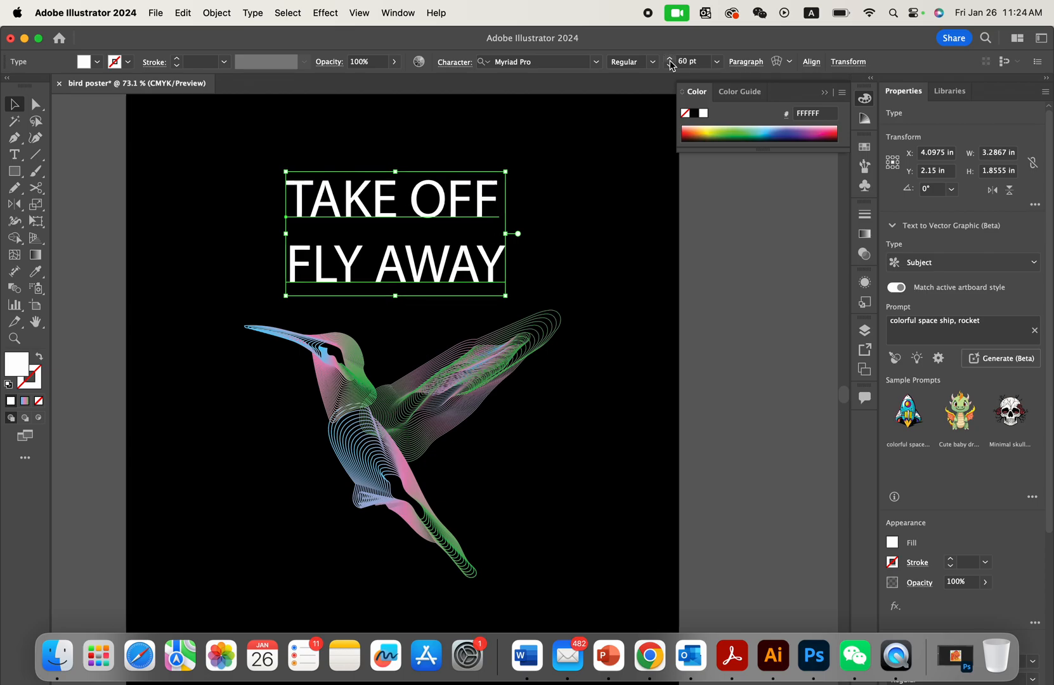
pyautogui.click(670, 59)
pyautogui.click(669, 60)
pyautogui.click(670, 60)
pyautogui.click(670, 60)
# - Move the title higher above the bird to about X 4.14 in, Y 1.74 in, and clear the selection
pyautogui.scroll(-3, 458, 309)
pyautogui.moveTo(448, 285); pyautogui.dragTo(444, 269)
pyautogui.click(568, 283)
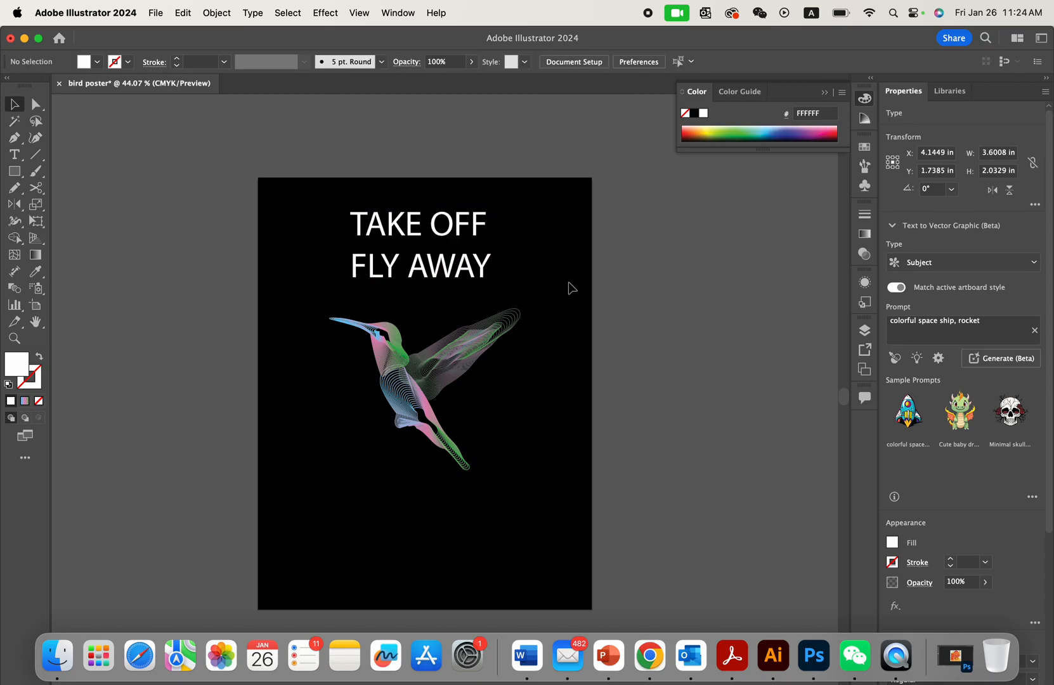
pyautogui.scroll(-4, 569, 284)
pyautogui.scroll(3, 541, 268)
# - Set the font of the "TAKE OFF" line to Niramit ExtraLight
pyautogui.click(498, 279)
pyautogui.scroll(2, 501, 283)
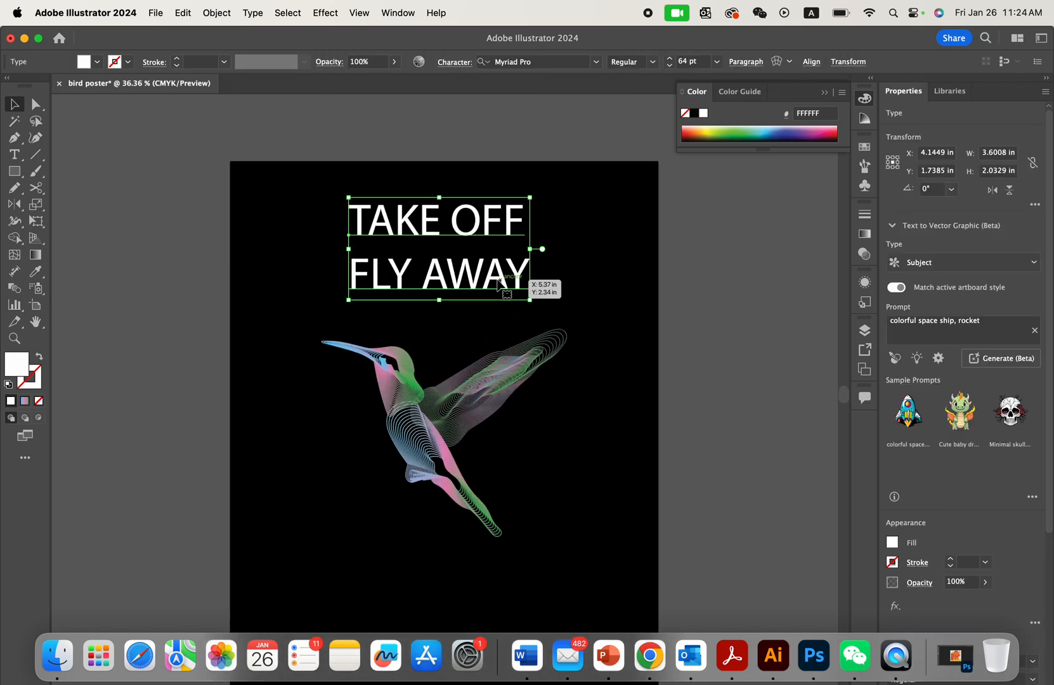
pyautogui.doubleClick(372, 217)
pyautogui.tripleClick(367, 212)
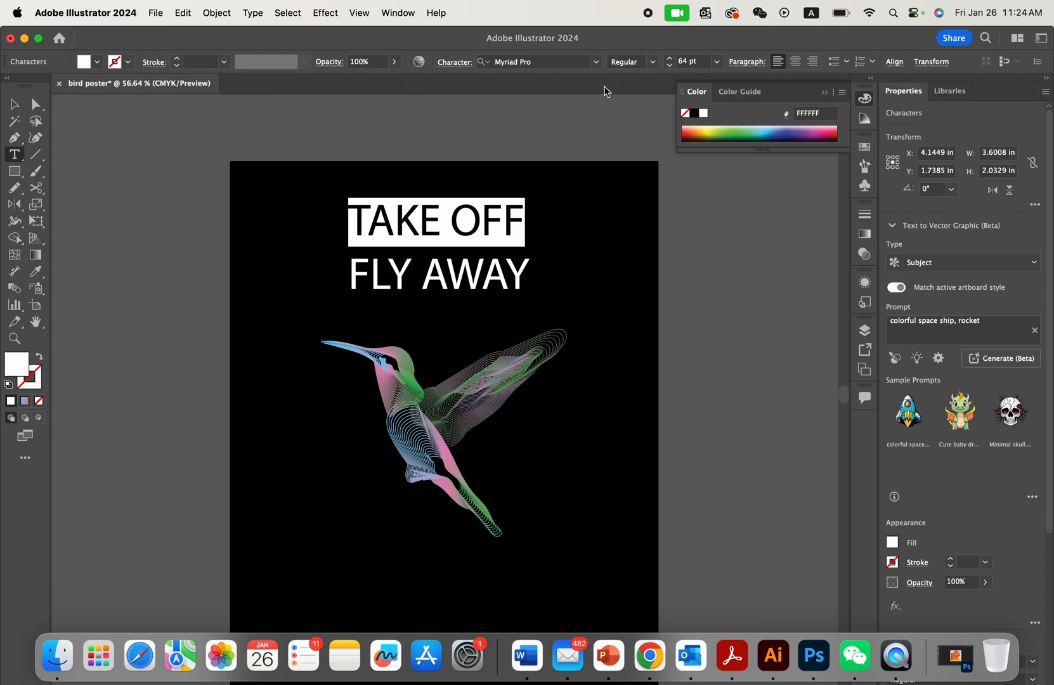
pyautogui.click(596, 65)
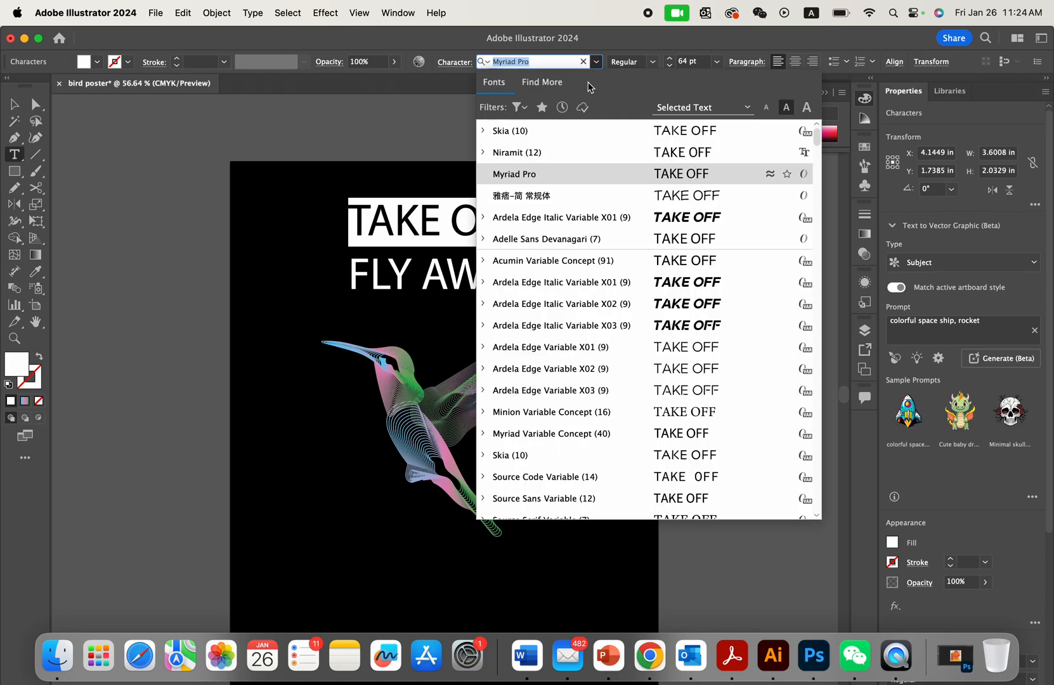
pyautogui.click(484, 152)
pyautogui.click(482, 131)
pyautogui.click(483, 131)
pyautogui.scroll(-3, 533, 267)
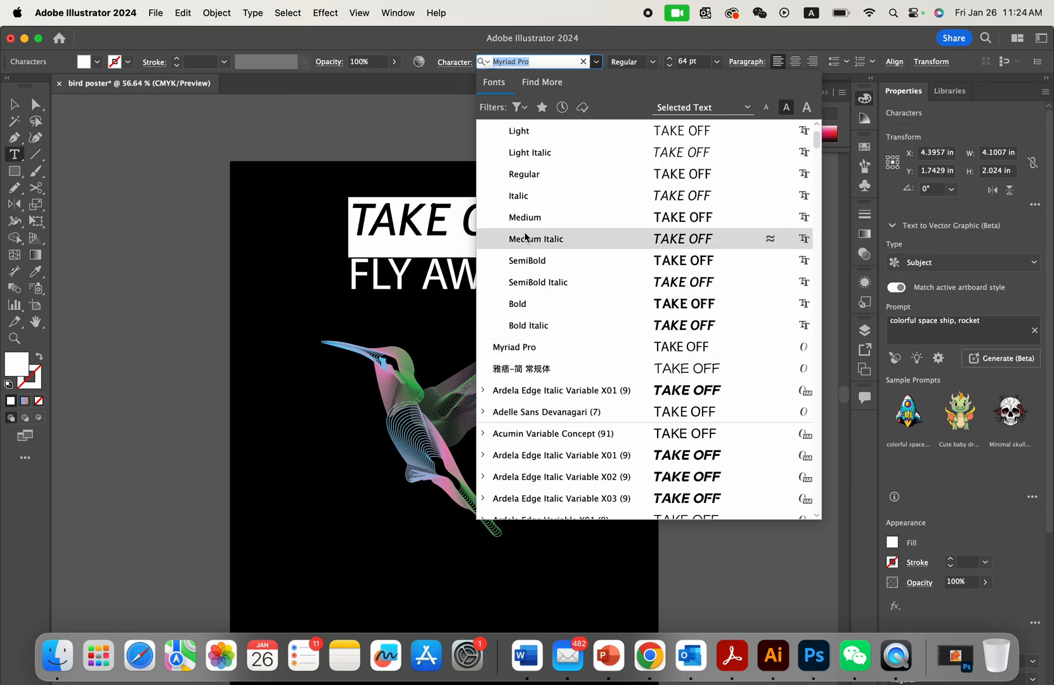
pyautogui.scroll(3, 515, 134)
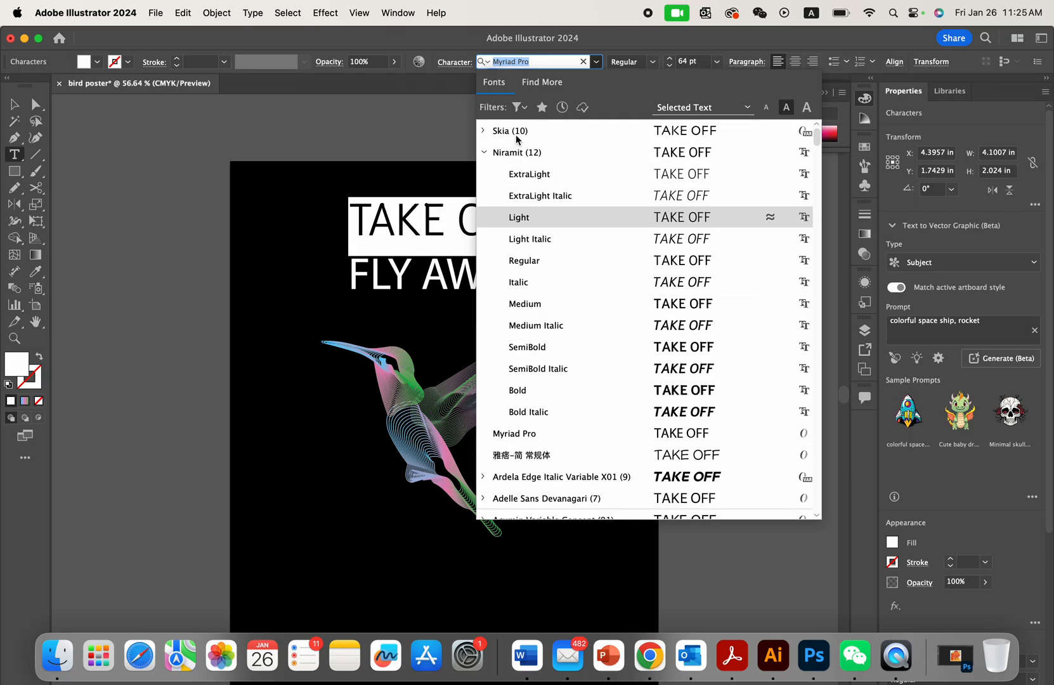
pyautogui.click(540, 178)
# - Set the font of the "FLY AWAY" line to Niramit Bold and clear the selection
pyautogui.click(421, 276)
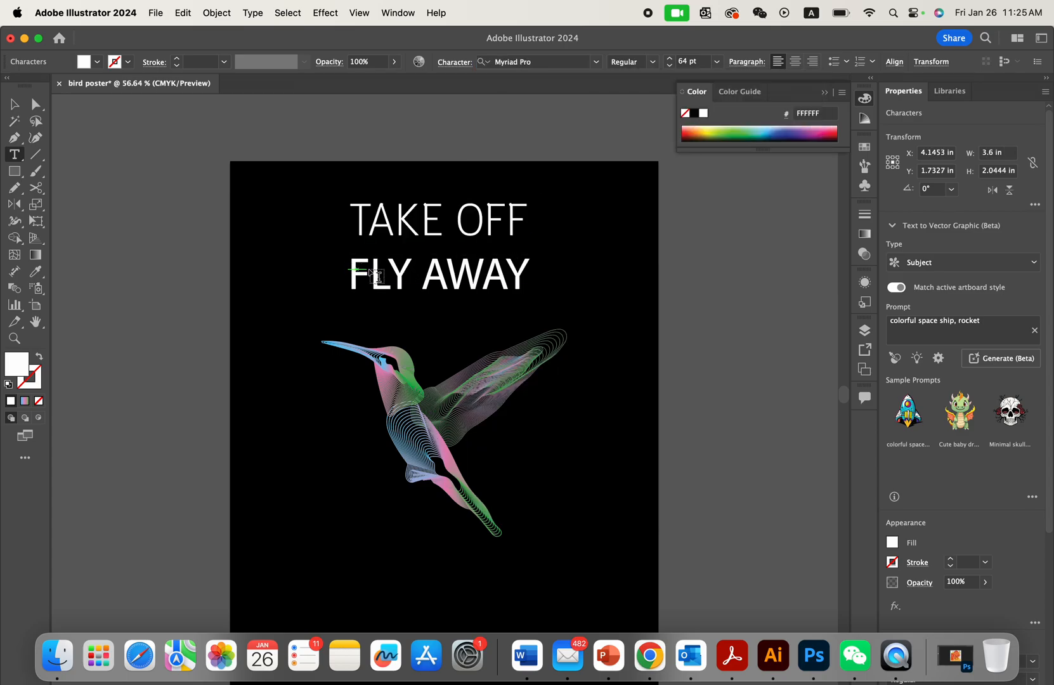
pyautogui.moveTo(352, 274); pyautogui.dragTo(604, 265)
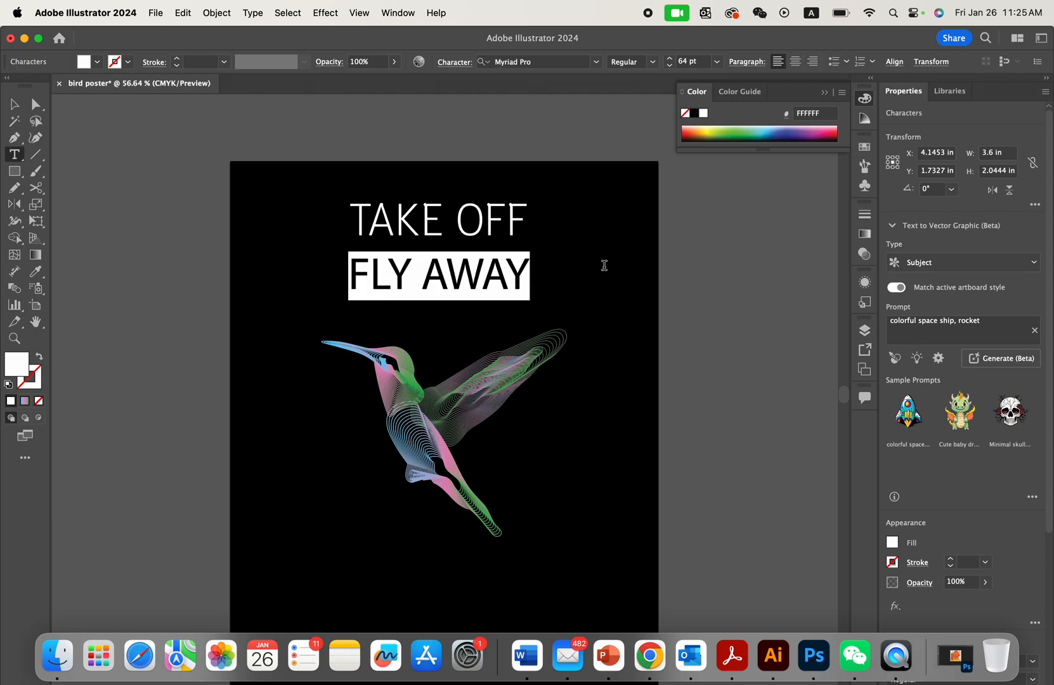
pyautogui.click(574, 61)
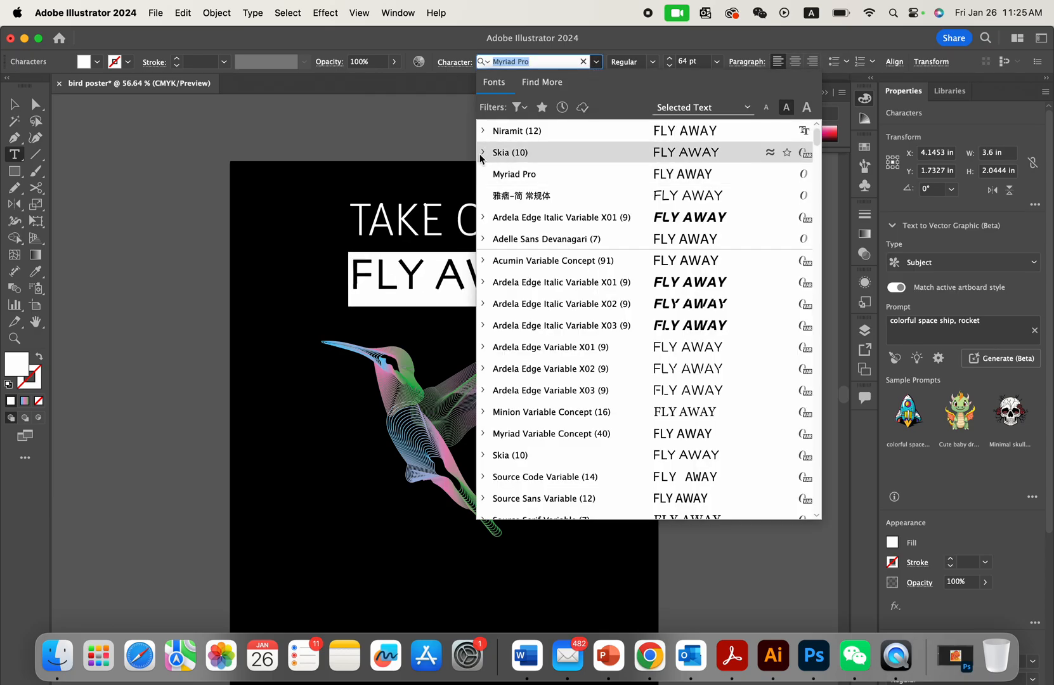
pyautogui.click(482, 131)
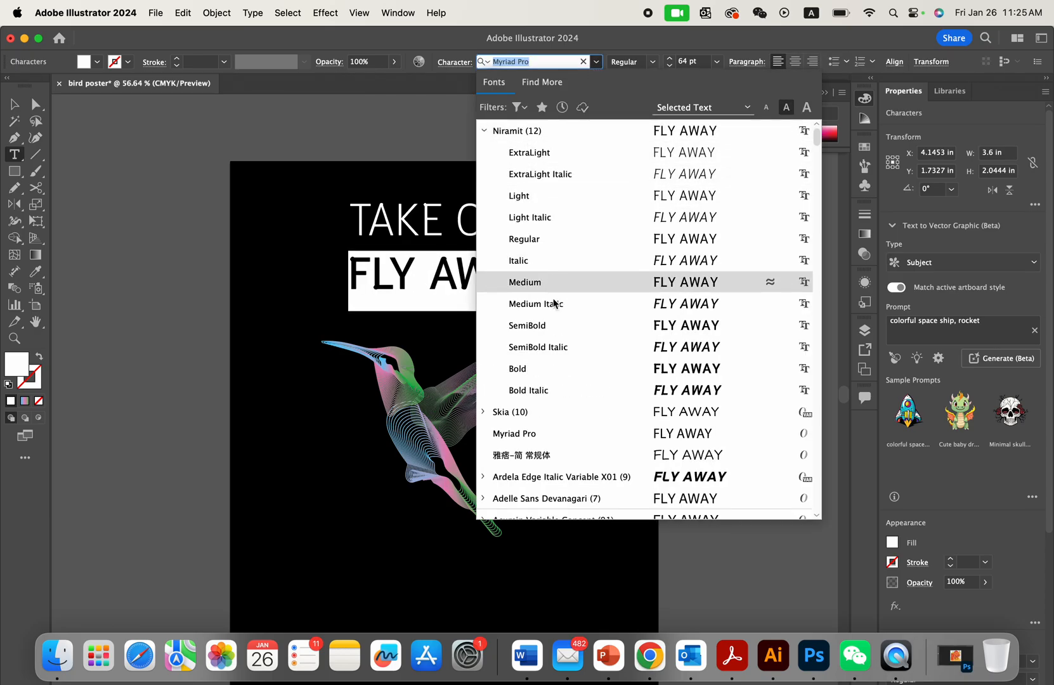
pyautogui.click(550, 374)
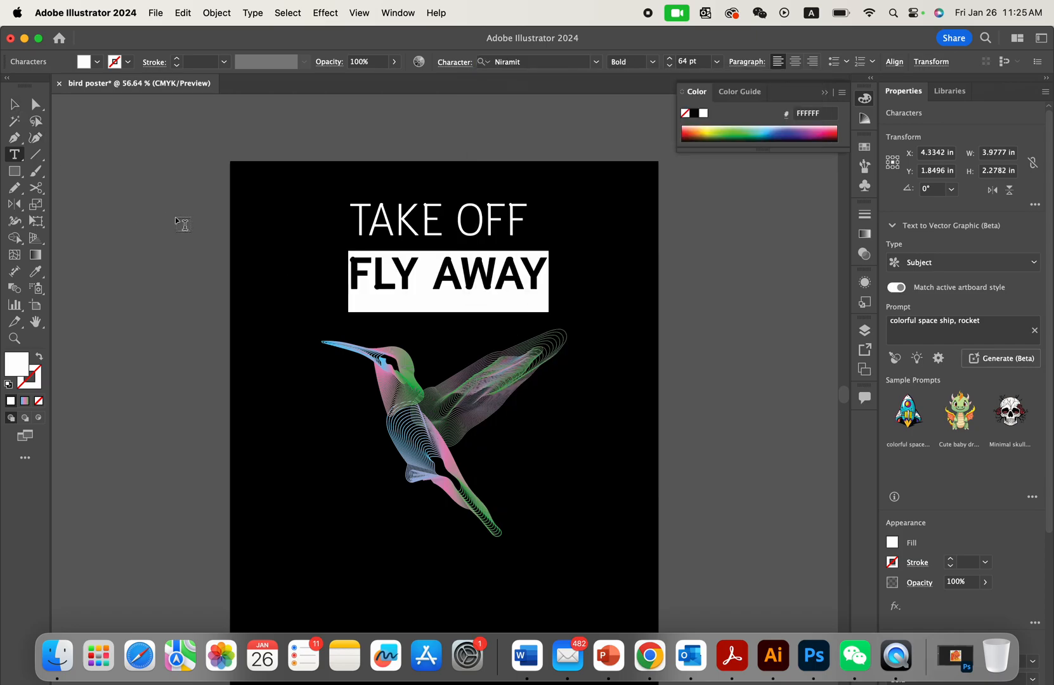
pyautogui.click(14, 103)
pyautogui.click(195, 237)
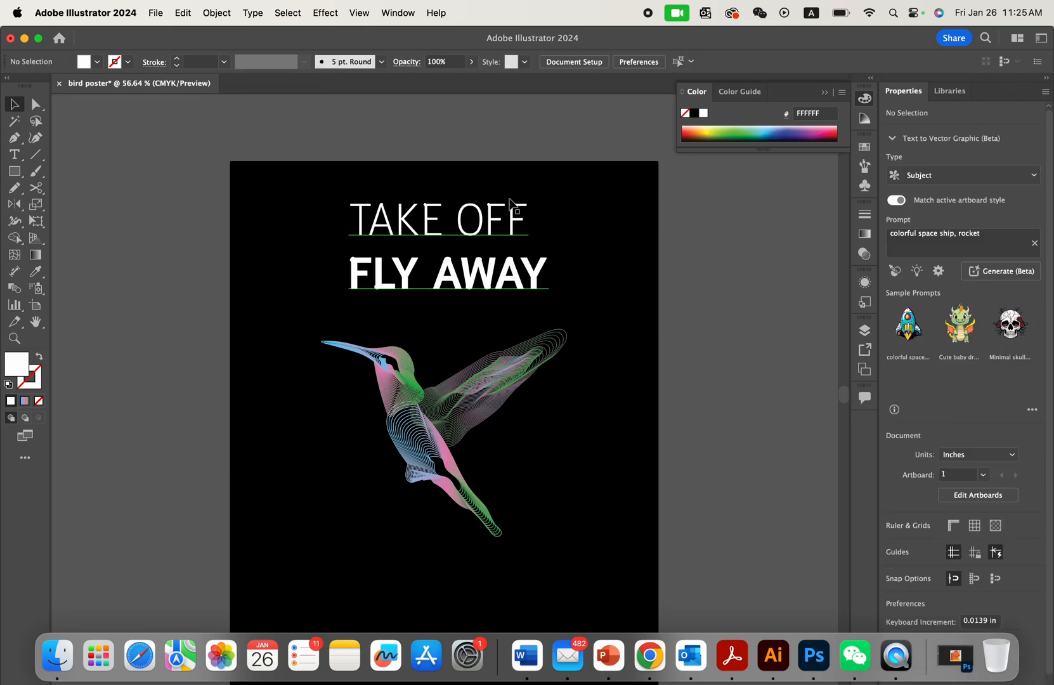
# - Move the two-line title slightly lower to about X 4.37 in, Y 2.04 in, and clear the selection
pyautogui.scroll(3, 513, 209)
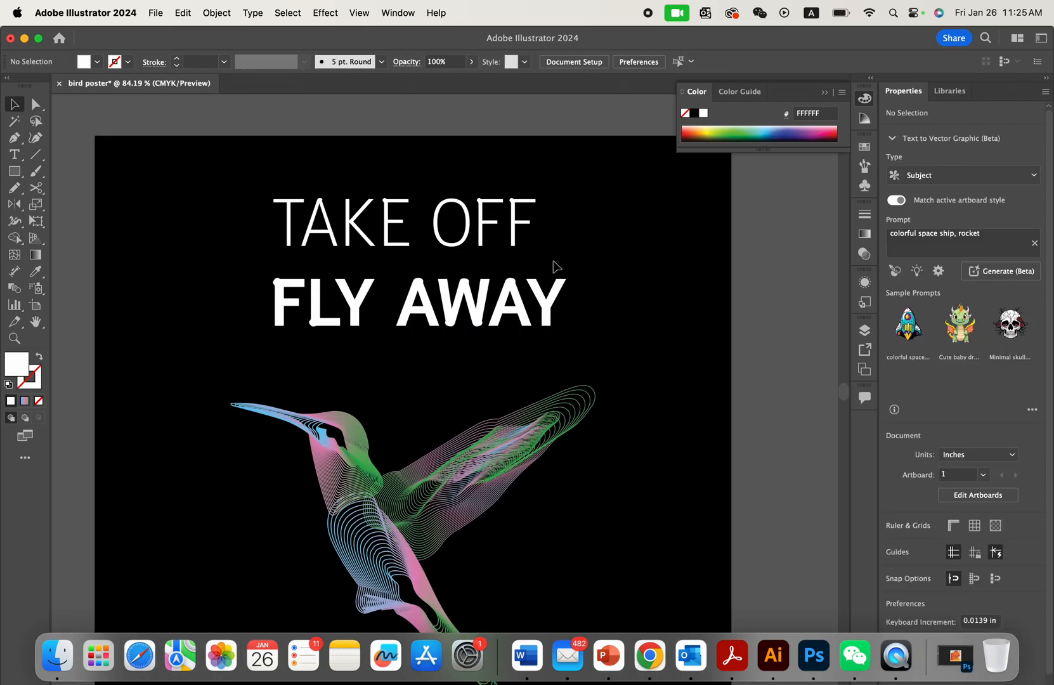
pyautogui.scroll(-3, 418, 304)
pyautogui.moveTo(456, 298); pyautogui.dragTo(477, 310)
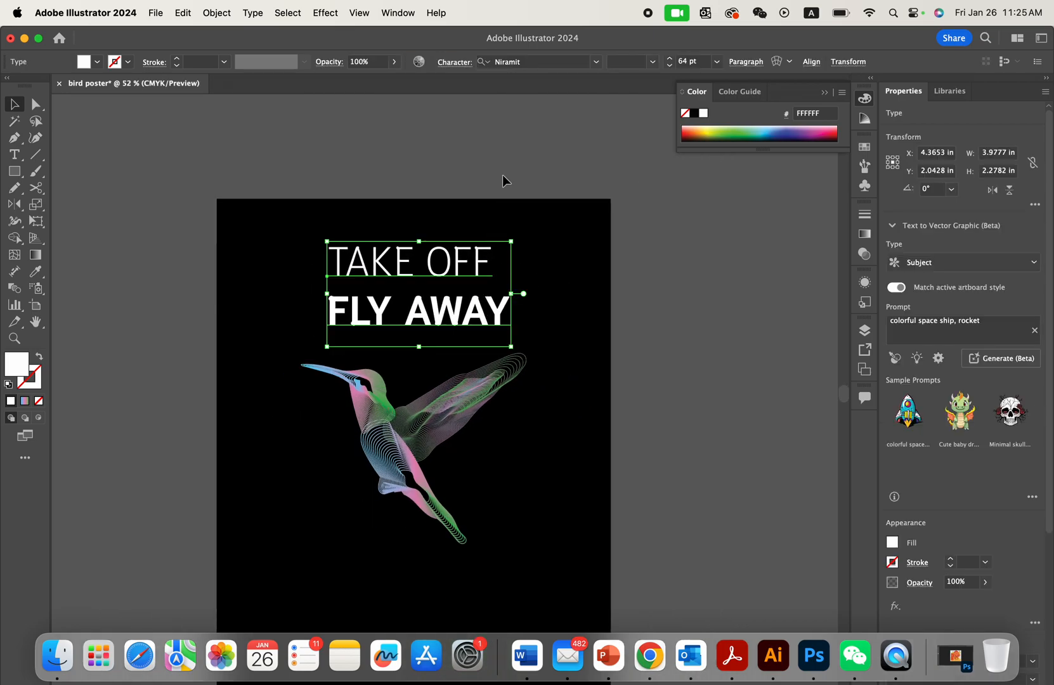
pyautogui.click(502, 172)
pyautogui.scroll(-2, 503, 172)
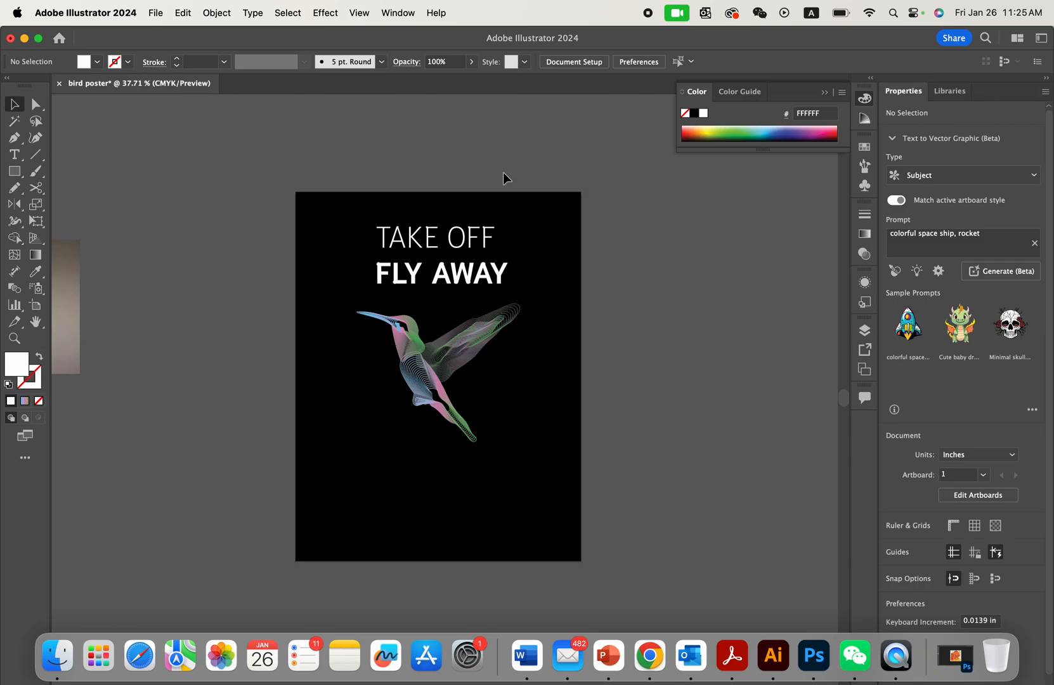
pyautogui.click(487, 245)
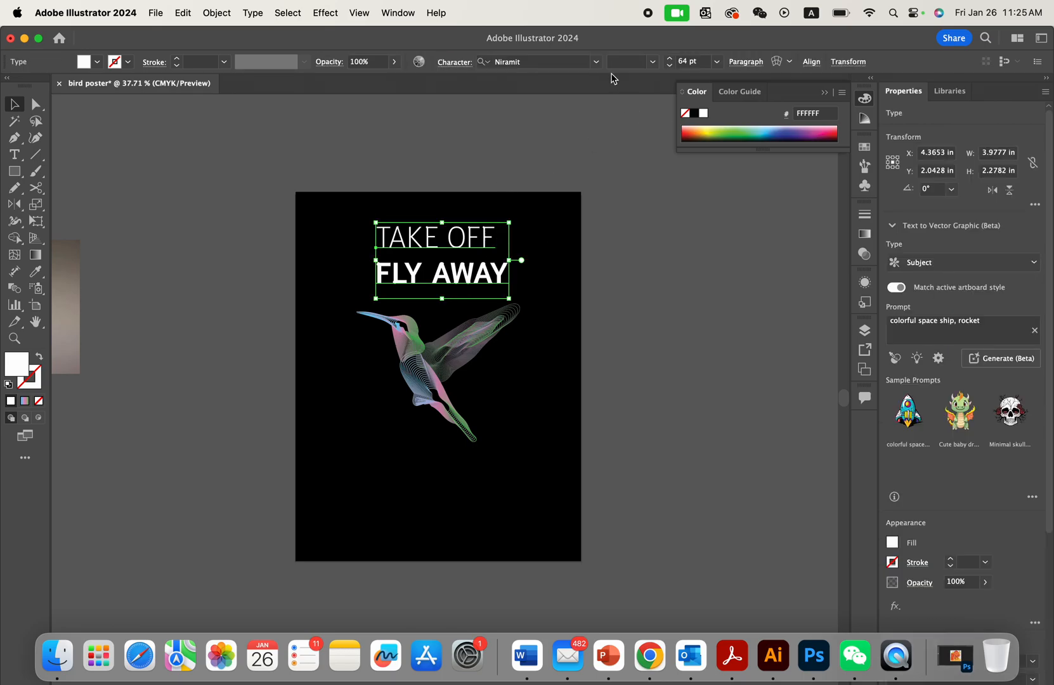
pyautogui.click(598, 63)
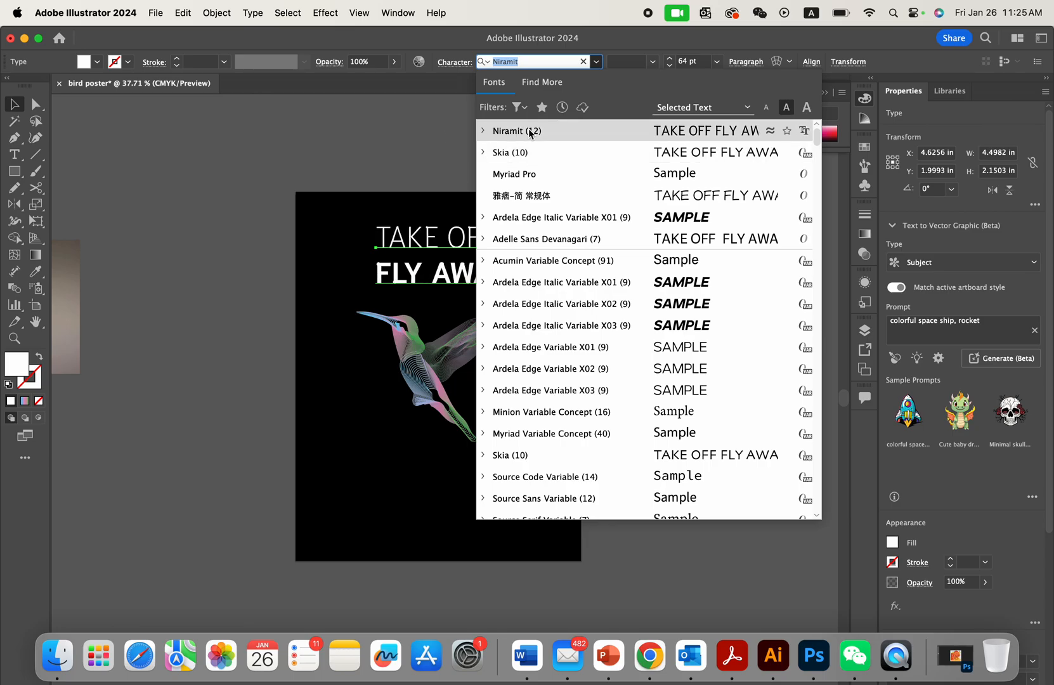
pyautogui.click(439, 130)
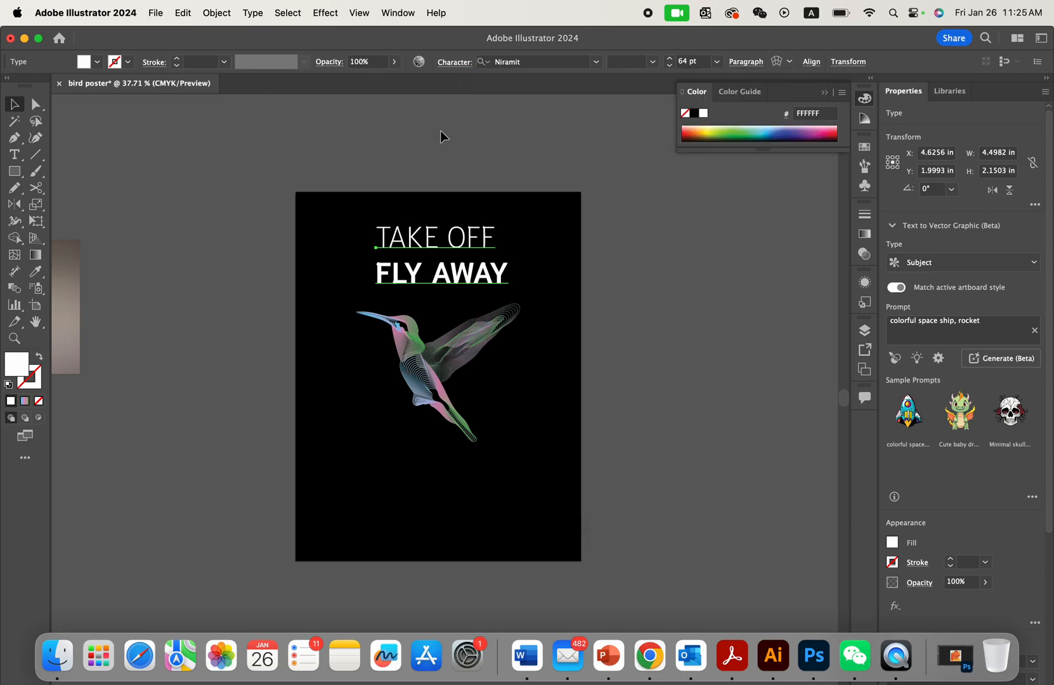
pyautogui.scroll(2, 554, 172)
pyautogui.scroll(-2, 469, 342)
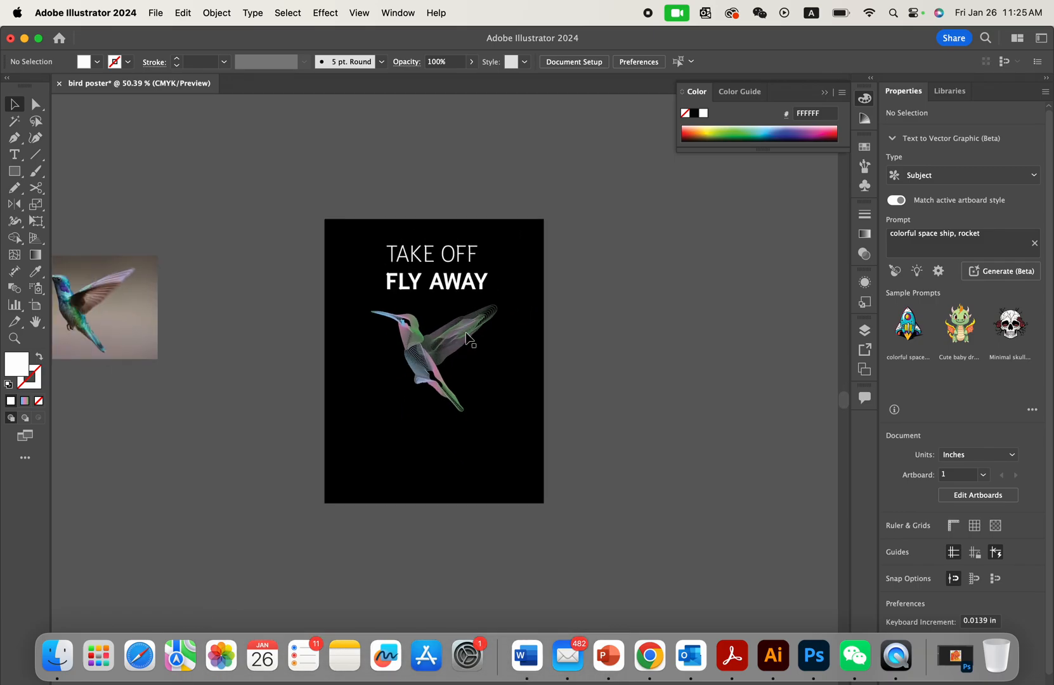
# - Move the hummingbird group toward the poster's left edge, to about X 2.96 in, Y 5.5 in
pyautogui.moveTo(431, 357); pyautogui.dragTo(385, 363)
pyautogui.scroll(2, 424, 324)
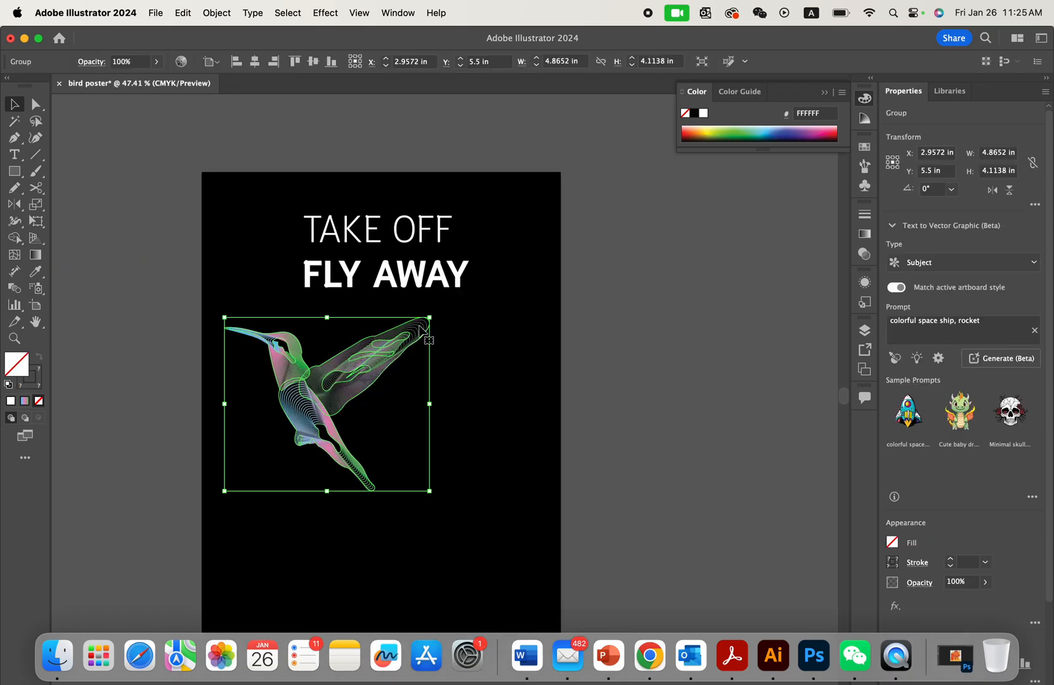
pyautogui.scroll(-2, 412, 336)
pyautogui.hscroll(-2, 412, 336)
# - Duplicate the hummingbird and place the copy to the right of the original at about X 5.63 in, Y 6.2 in
pyautogui.press('super+c')
pyautogui.press('super+v')
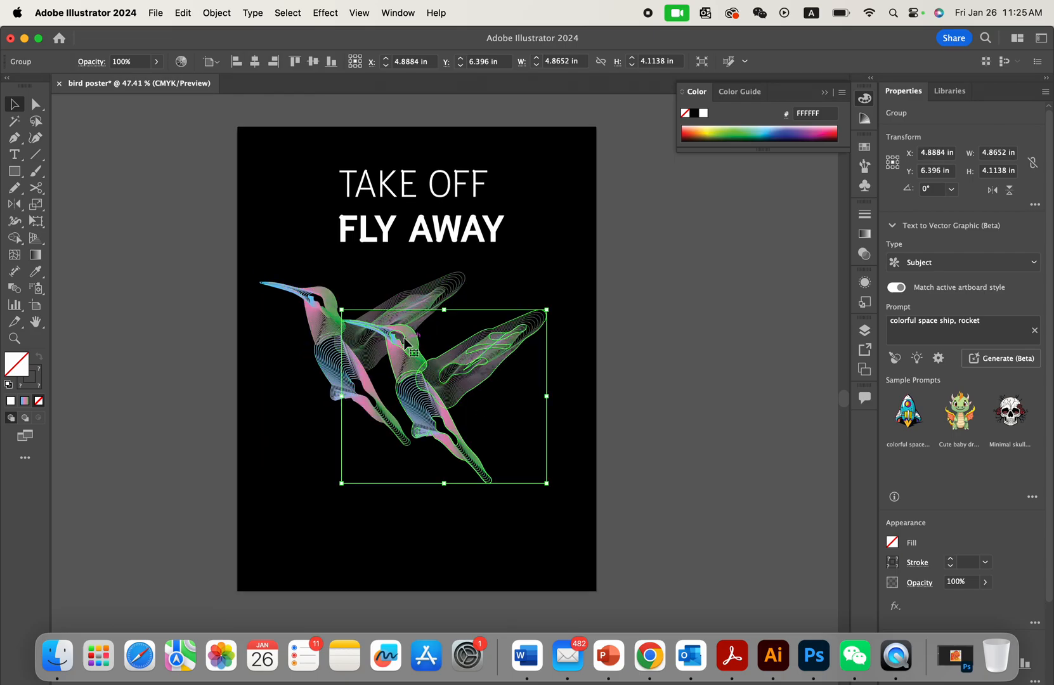
pyautogui.moveTo(412, 406); pyautogui.dragTo(444, 398)
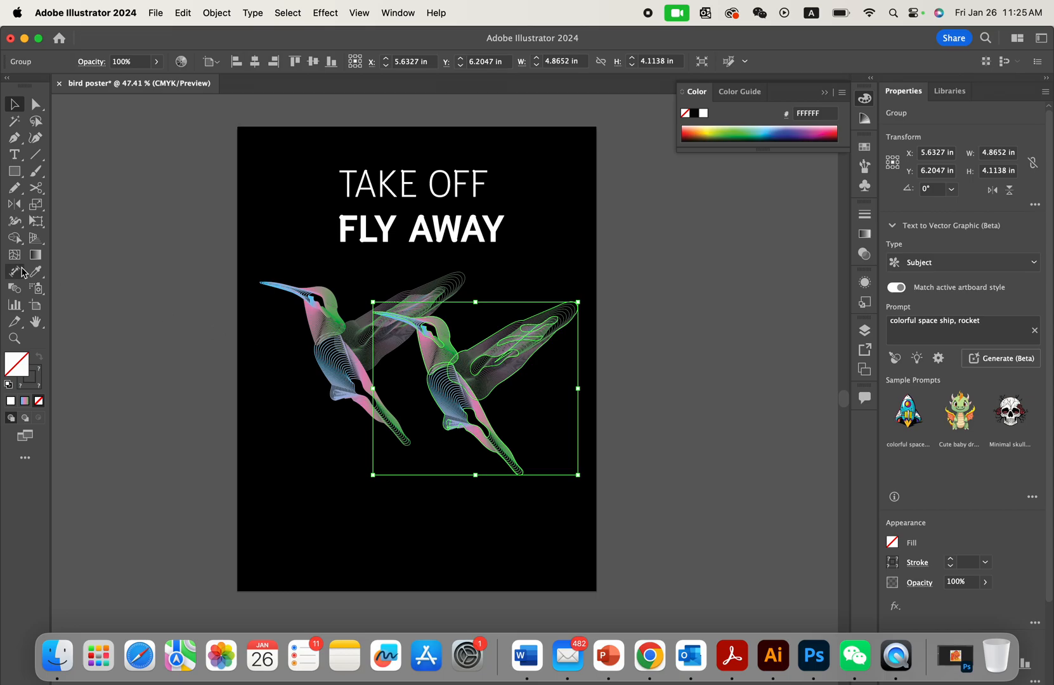
# - Reflect the hummingbird copy and rotate it so it faces away from the original, with its beak pointing right
pyautogui.moveTo(14, 204); pyautogui.dragTo(63, 225)
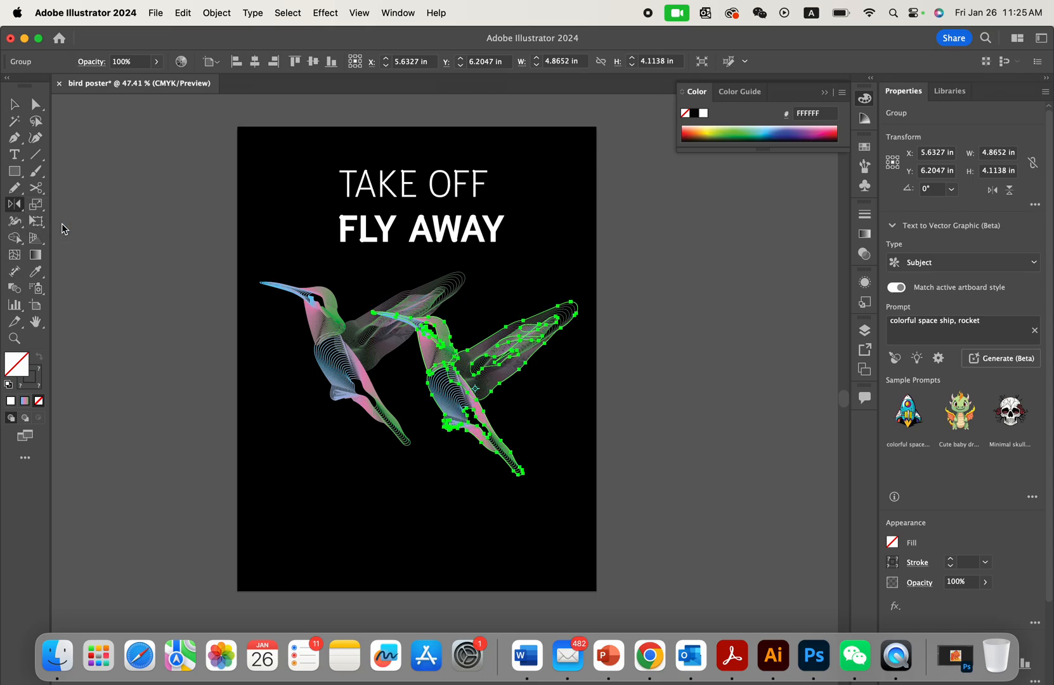
pyautogui.moveTo(618, 383); pyautogui.dragTo(619, 383)
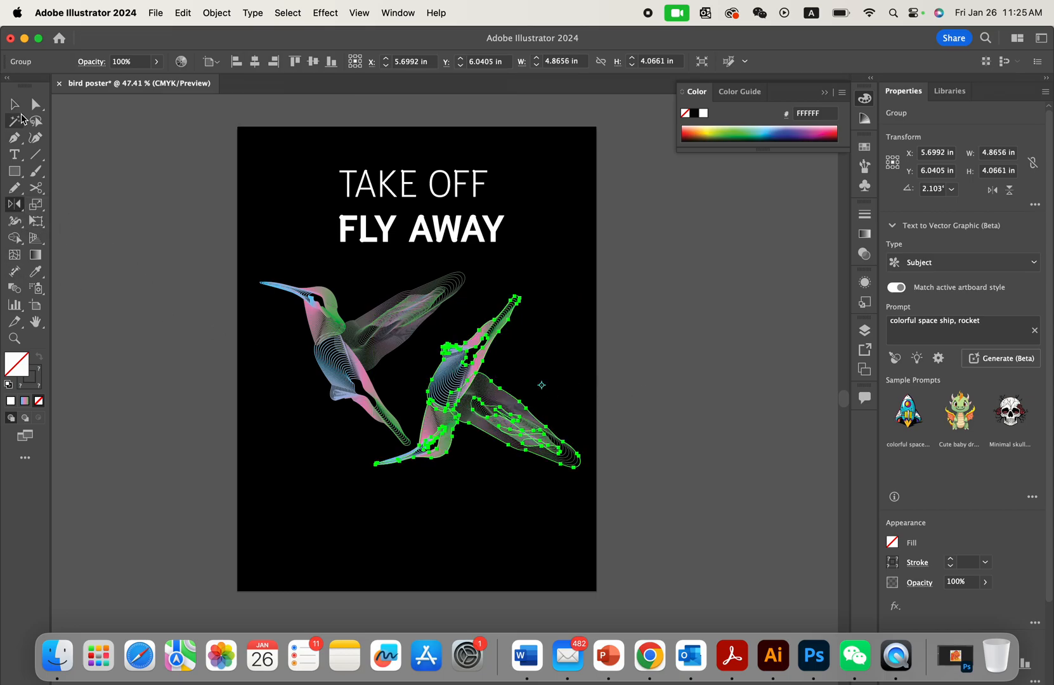
pyautogui.click(14, 104)
pyautogui.moveTo(584, 291); pyautogui.dragTo(451, 397)
pyautogui.click(460, 386)
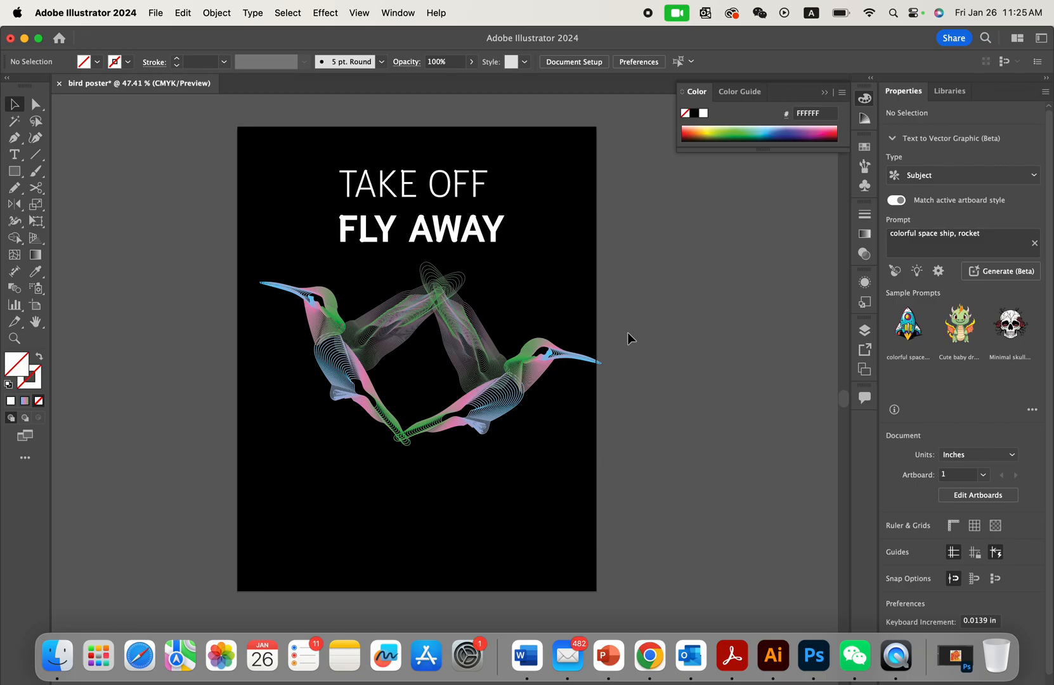
# - Scale the mirrored bird down to about 3.29 × 2.84 in and move it below the original to about X 6.09 in, Y 7.24 in
pyautogui.click(513, 395)
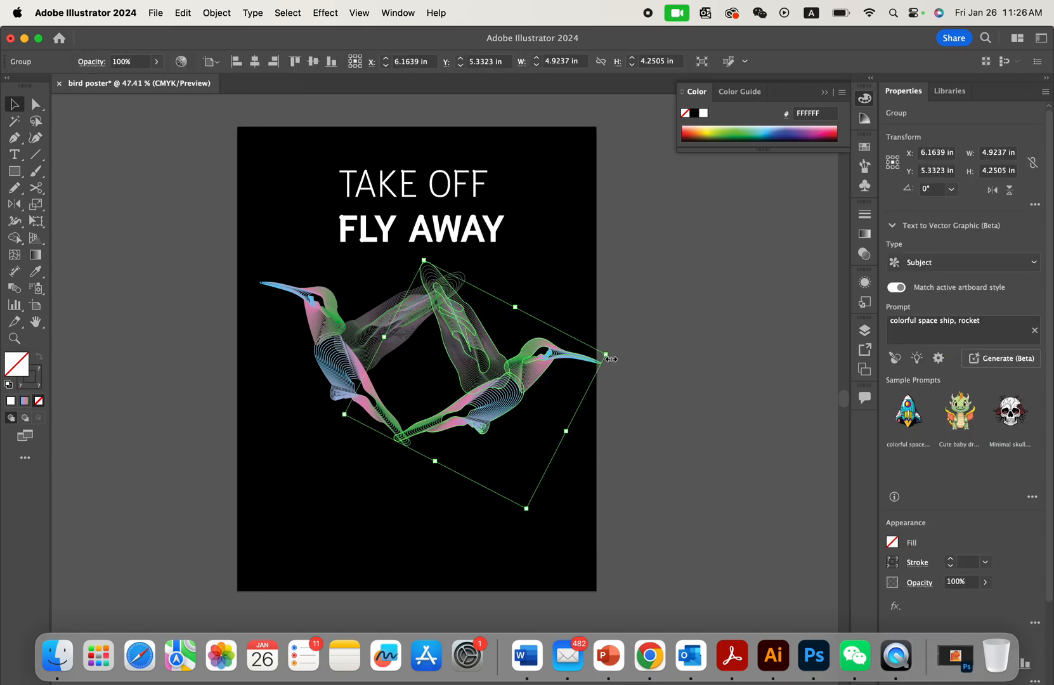
pyautogui.moveTo(611, 359); pyautogui.dragTo(561, 371)
pyautogui.moveTo(474, 438); pyautogui.dragTo(505, 479)
pyautogui.click(621, 462)
pyautogui.scroll(-3, 620, 461)
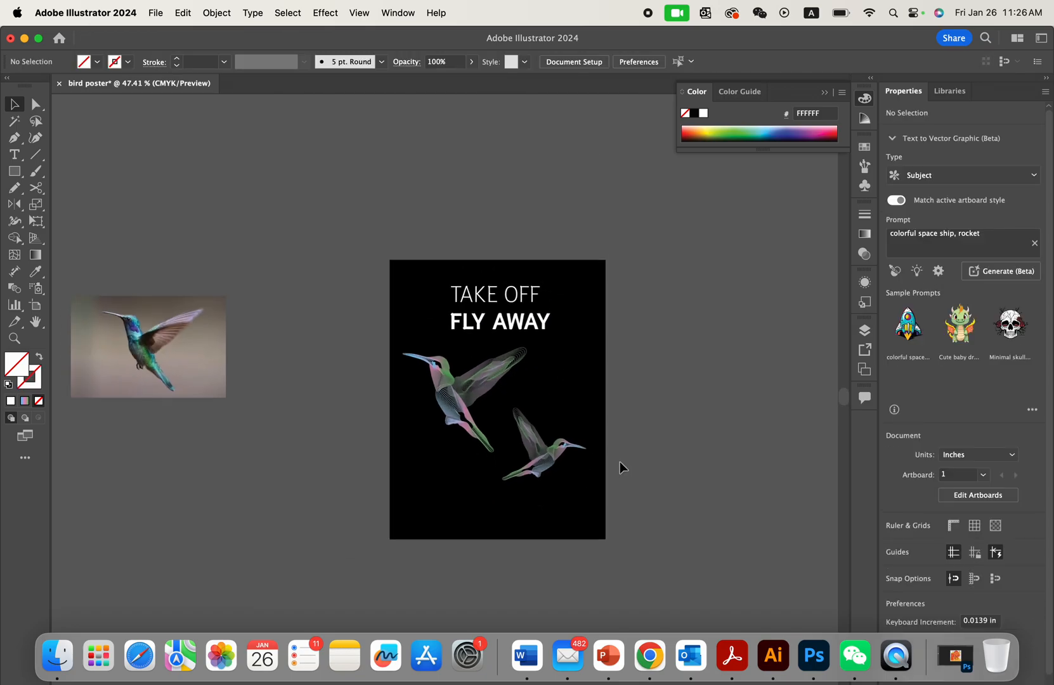
# - Ungroup the smaller hummingbird and select only its head-and-beak blend
pyautogui.scroll(4, 618, 462)
pyautogui.click(474, 447)
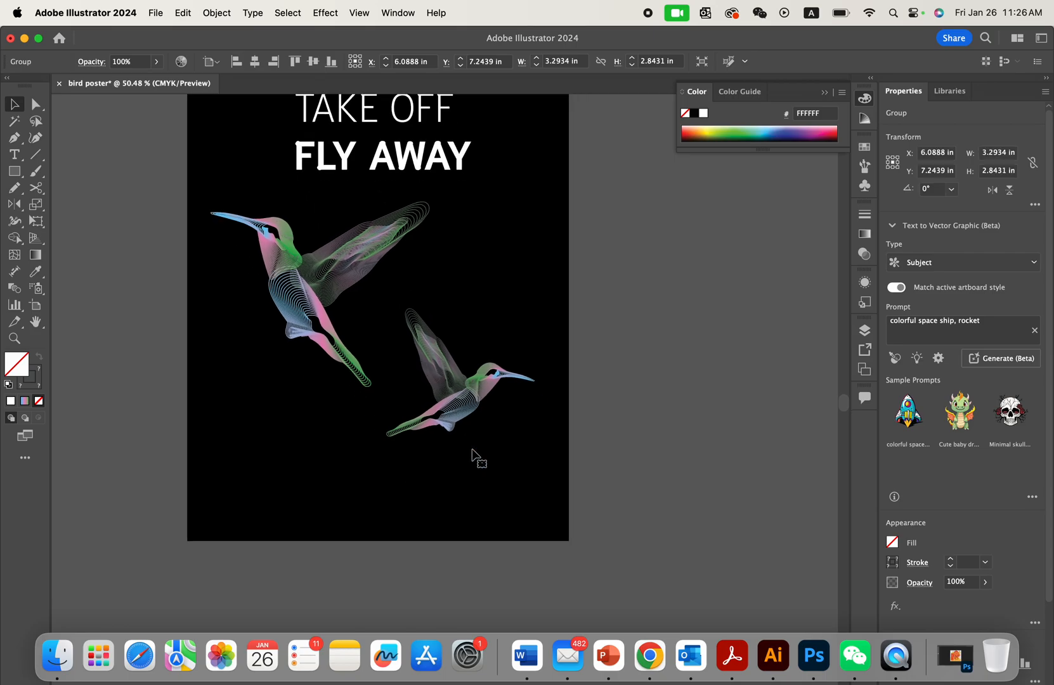
pyautogui.scroll(4, 451, 406)
pyautogui.rightClick(452, 404)
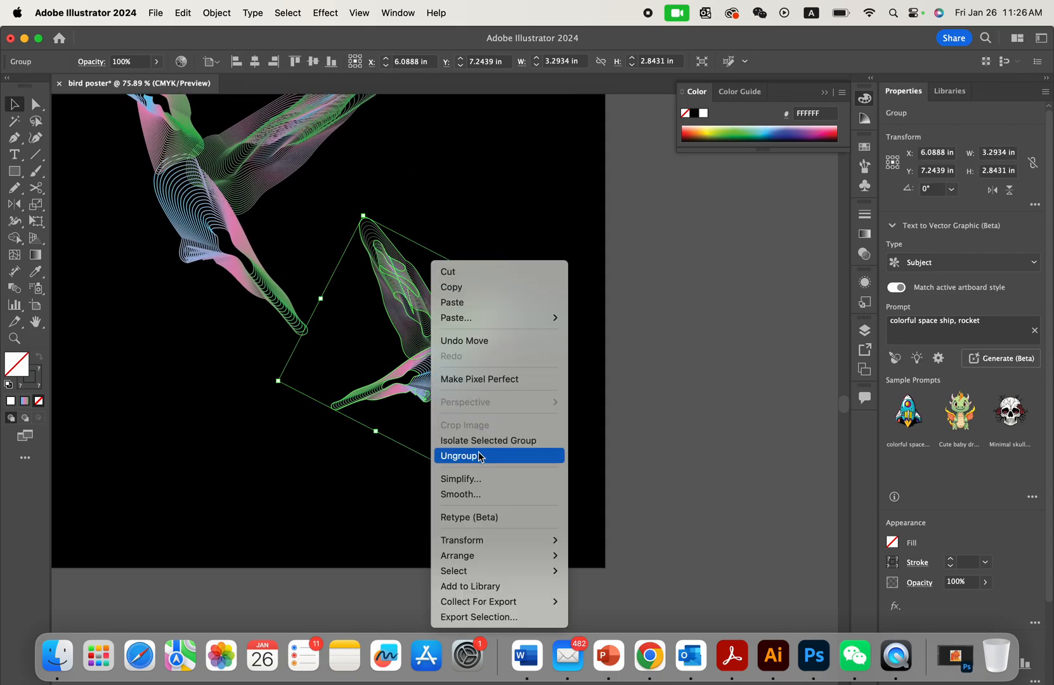
pyautogui.click(475, 454)
pyautogui.click(676, 370)
pyautogui.click(418, 315)
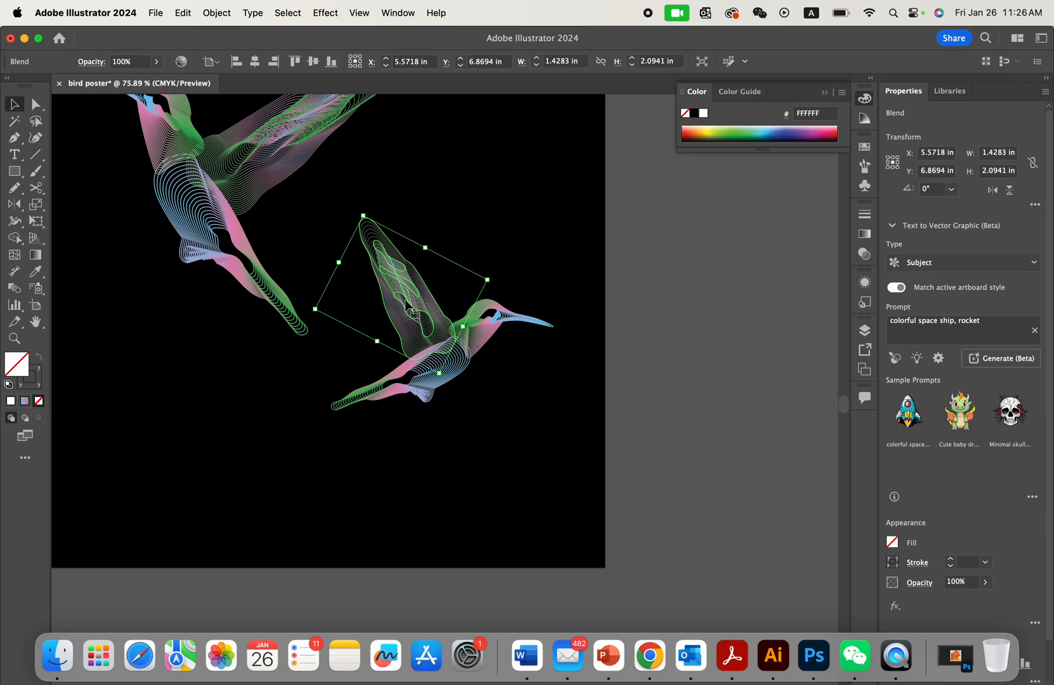
pyautogui.click(255, 333)
pyautogui.click(421, 361)
pyautogui.click(473, 328)
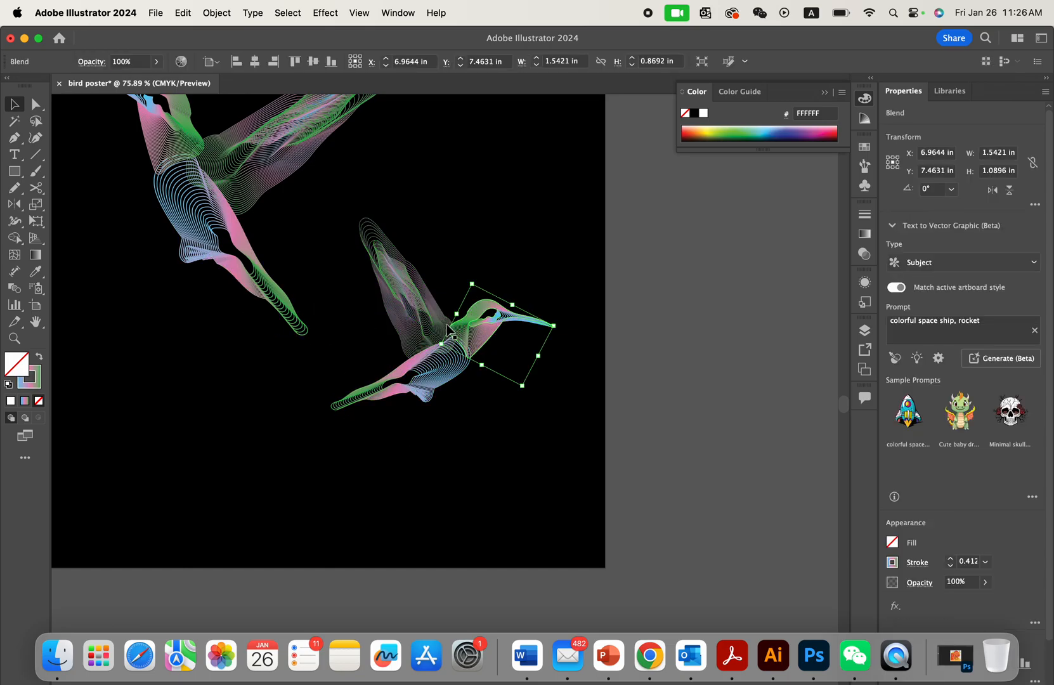
pyautogui.click(33, 383)
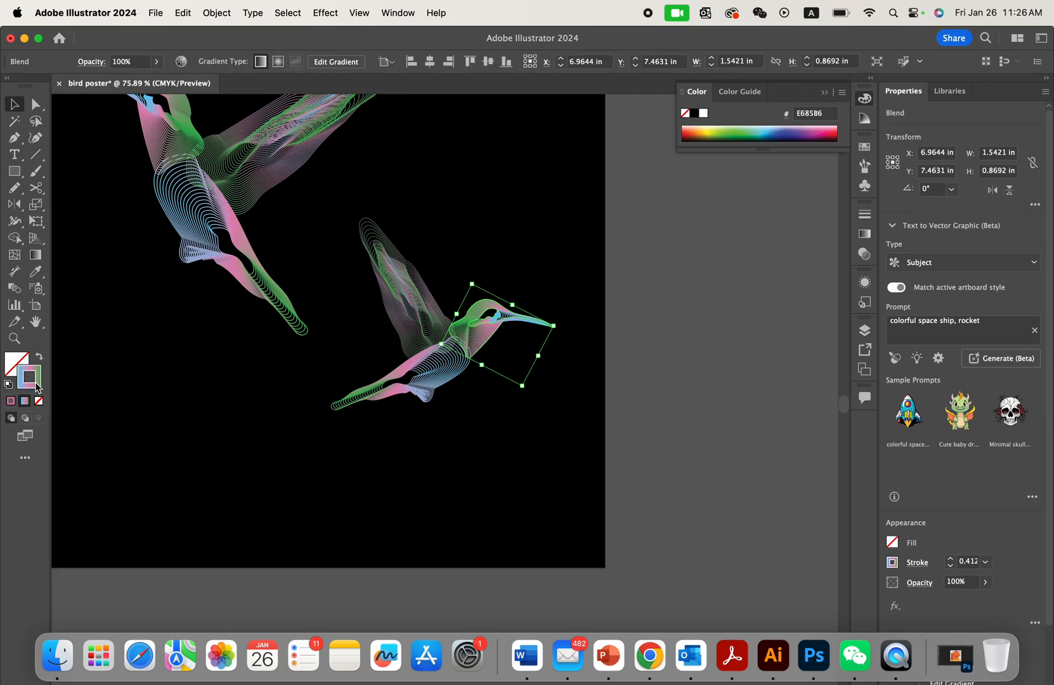
pyautogui.doubleClick(33, 383)
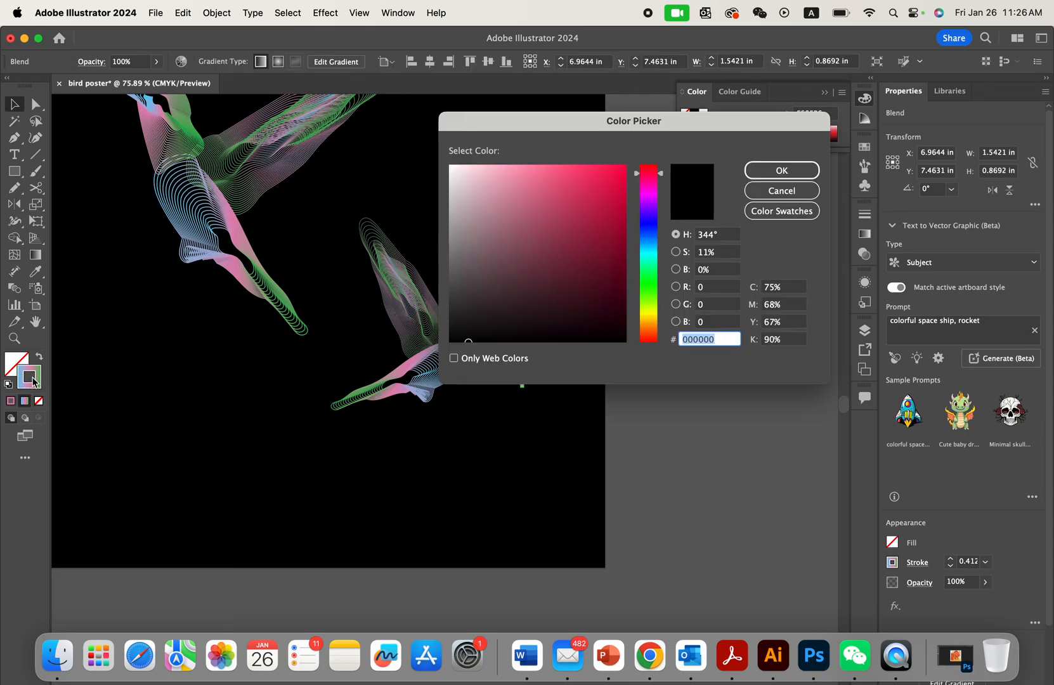
pyautogui.click(780, 190)
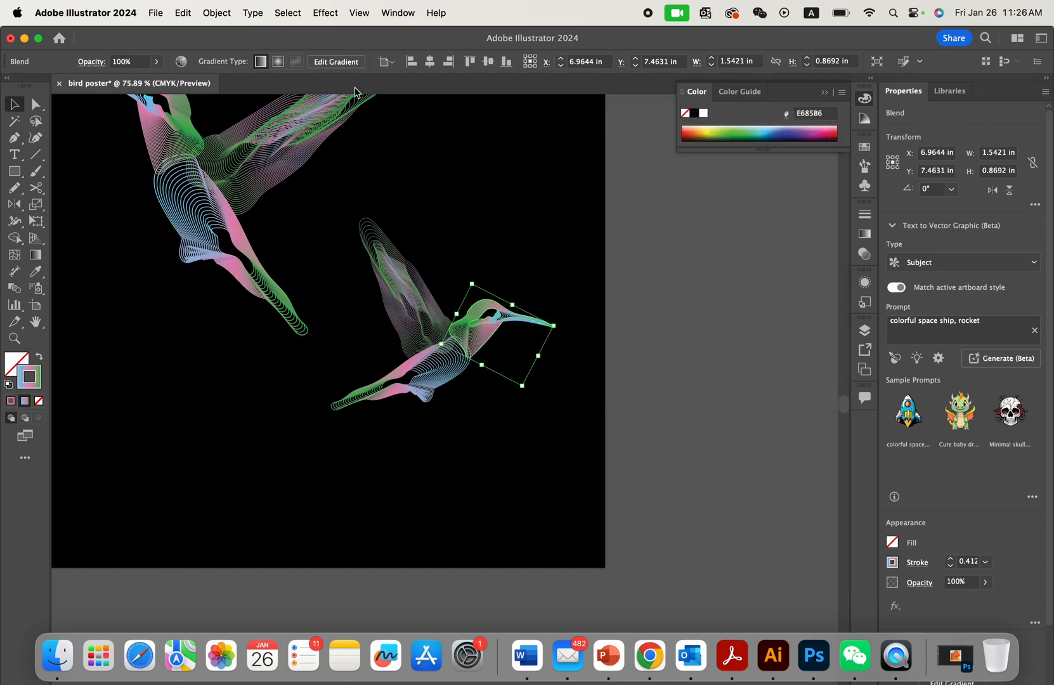
# - Display the gradient settings and change the first color stop of the small bird's head-and-beak gradient to indigo #4F5FAB
pyautogui.click(399, 12)
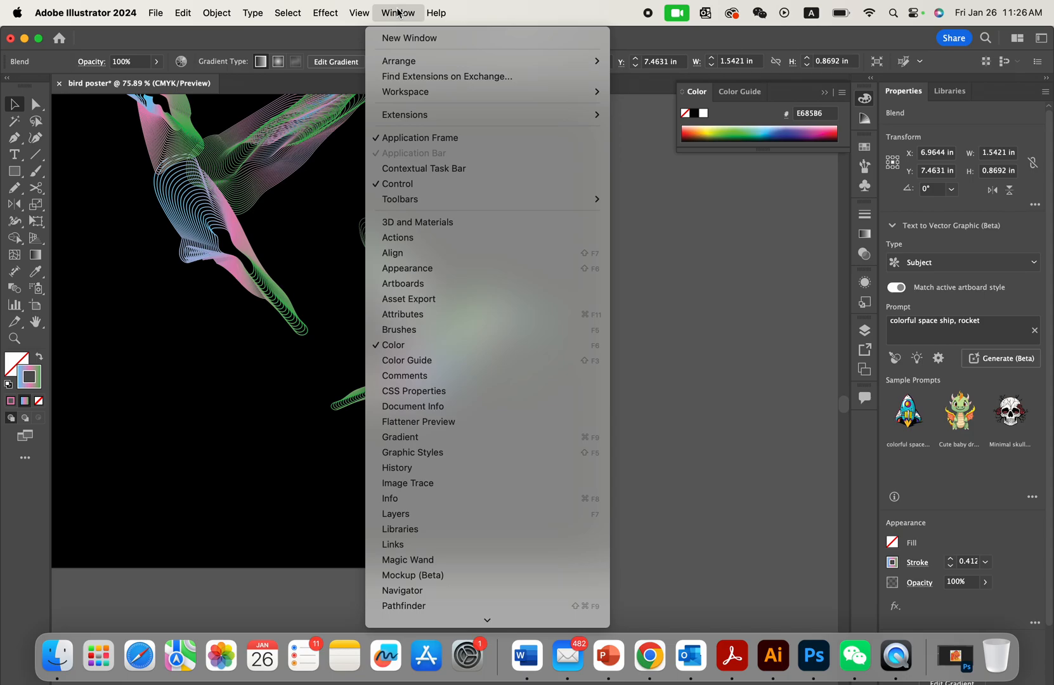
pyautogui.scroll(-8, 459, 184)
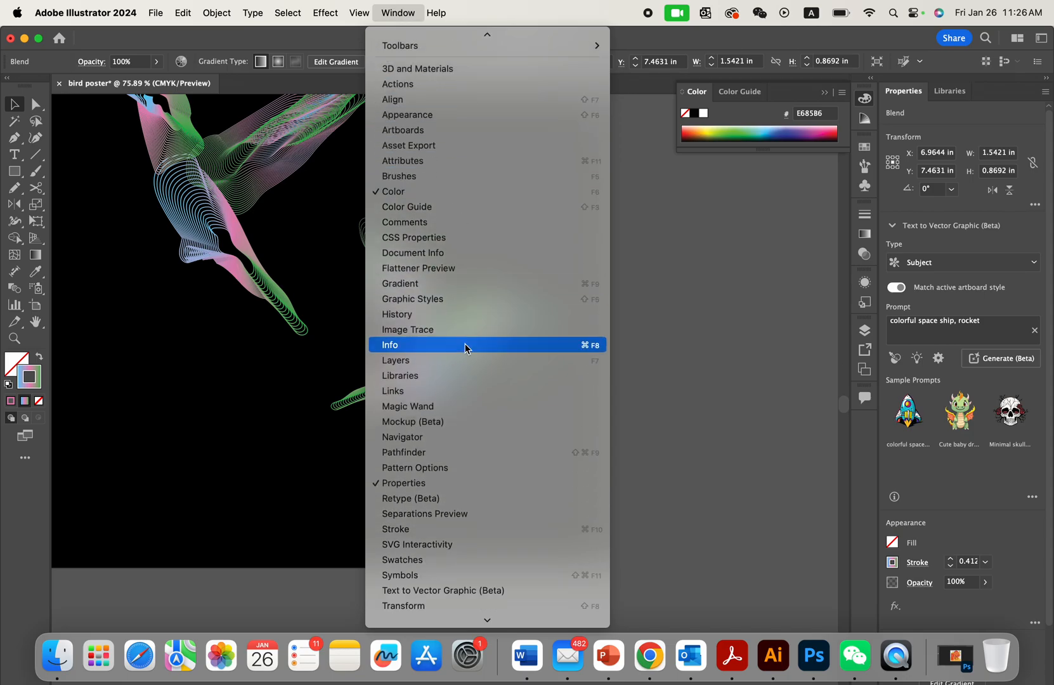
pyautogui.click(459, 21)
pyautogui.click(381, 18)
pyautogui.scroll(-8, 444, 221)
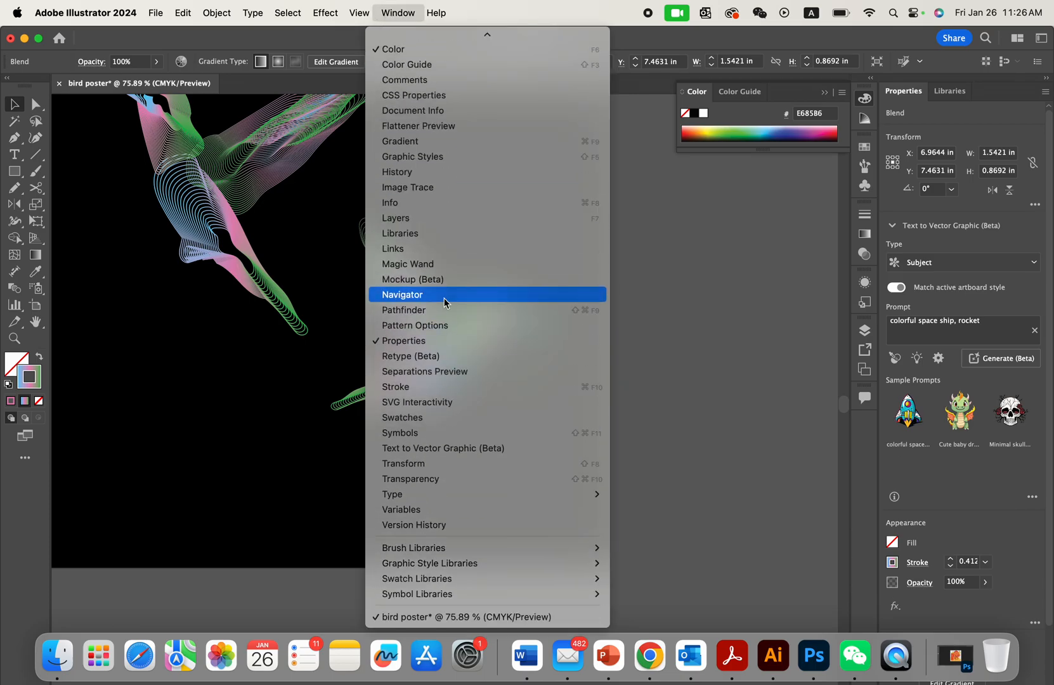
pyautogui.scroll(5, 447, 264)
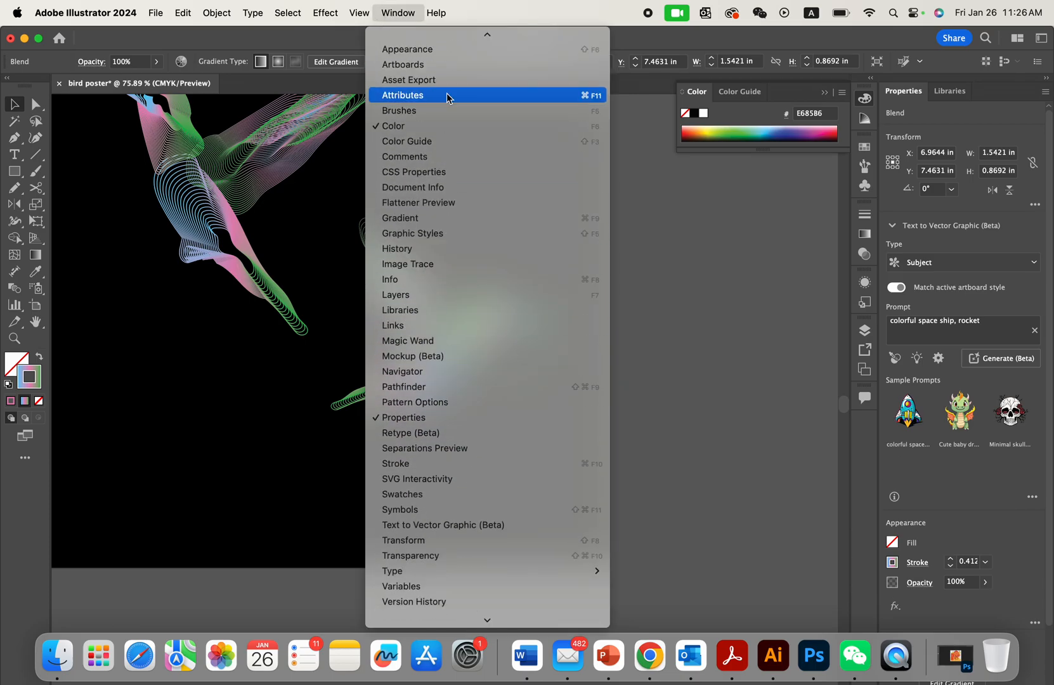
pyautogui.click(451, 217)
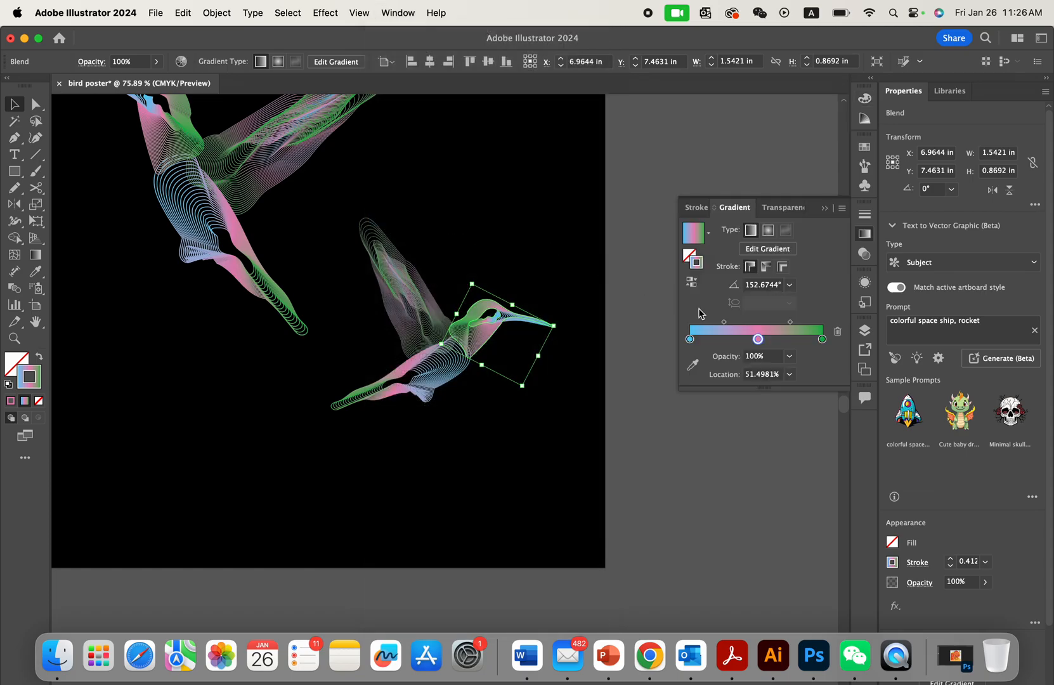
pyautogui.scroll(3, 535, 315)
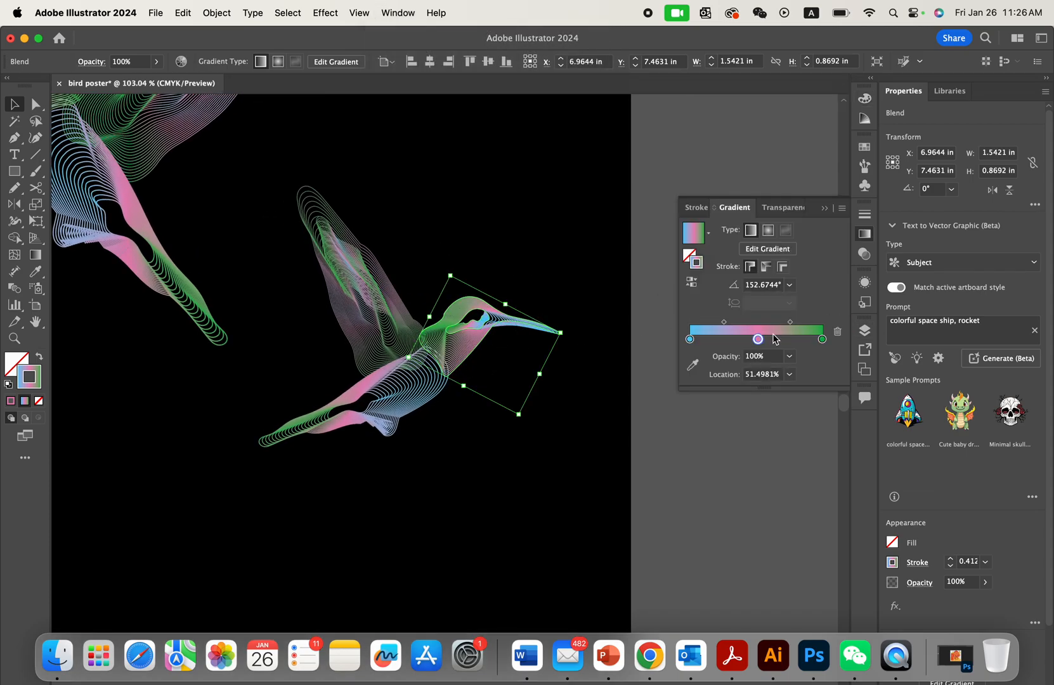
pyautogui.doubleClick(689, 339)
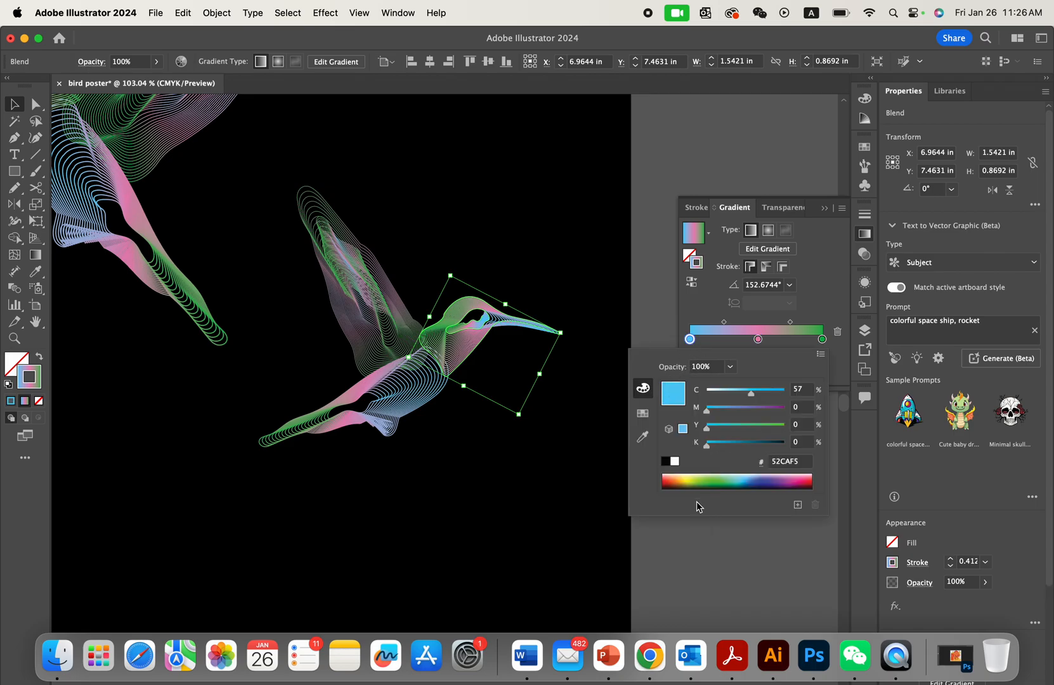
pyautogui.click(764, 472)
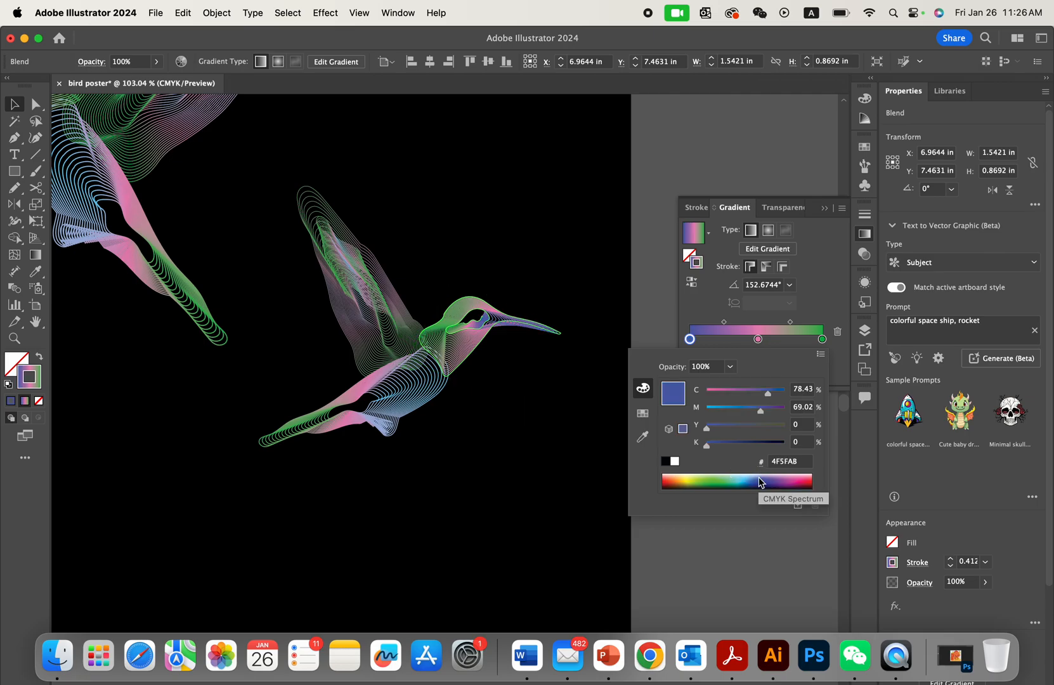
# - Recolor the head gradient's middle stop orange and its end stop yellow #EDEB6D
pyautogui.click(758, 339)
pyautogui.doubleClick(758, 340)
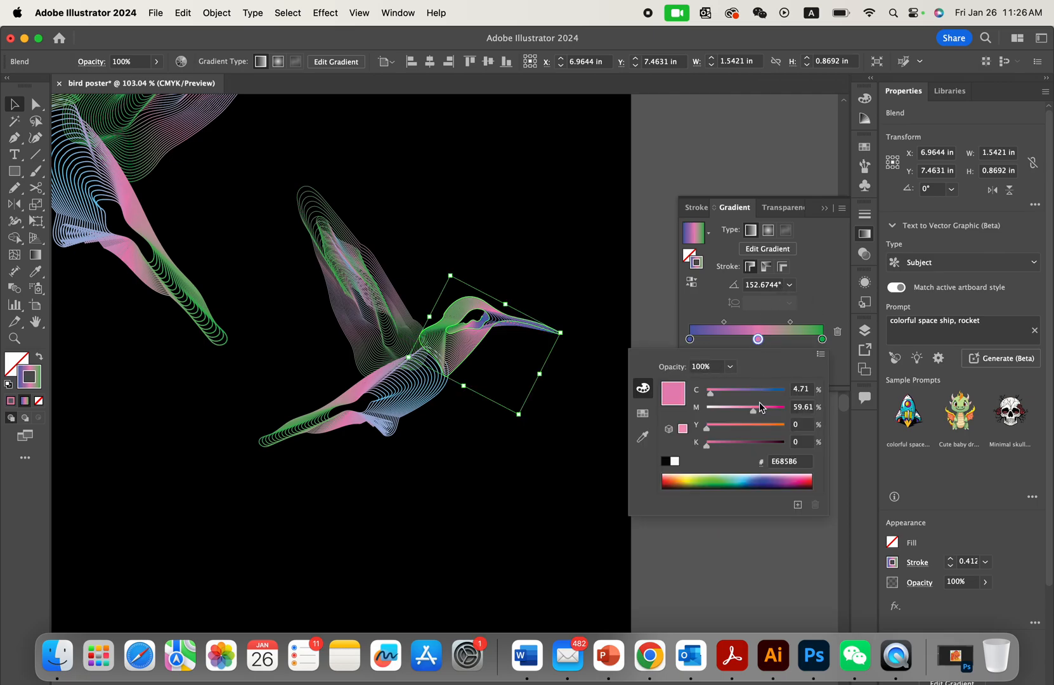
pyautogui.click(768, 430)
pyautogui.doubleClick(821, 338)
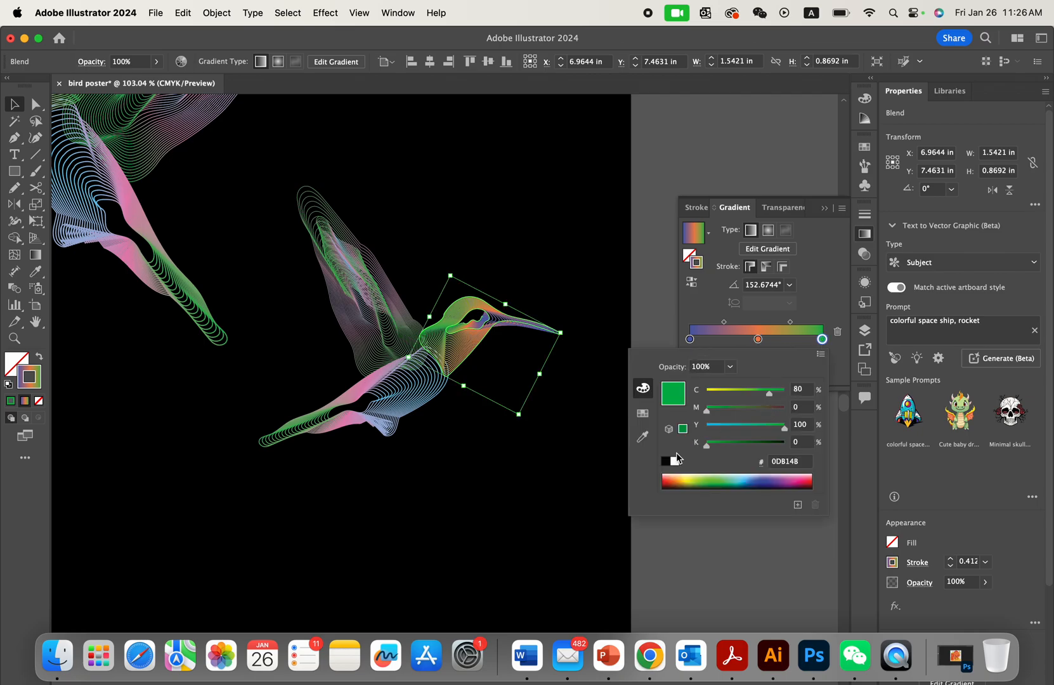
pyautogui.click(690, 481)
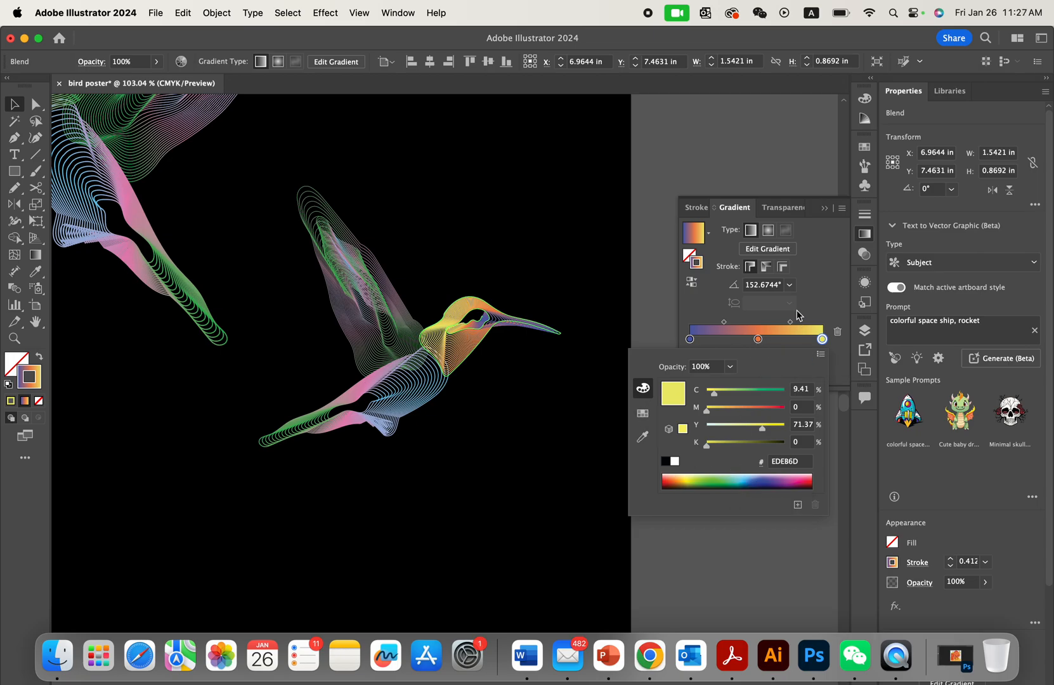
# - Change the head gradient's middle stop to red #EE3224 and deselect the blend
pyautogui.click(758, 340)
pyautogui.click(769, 393)
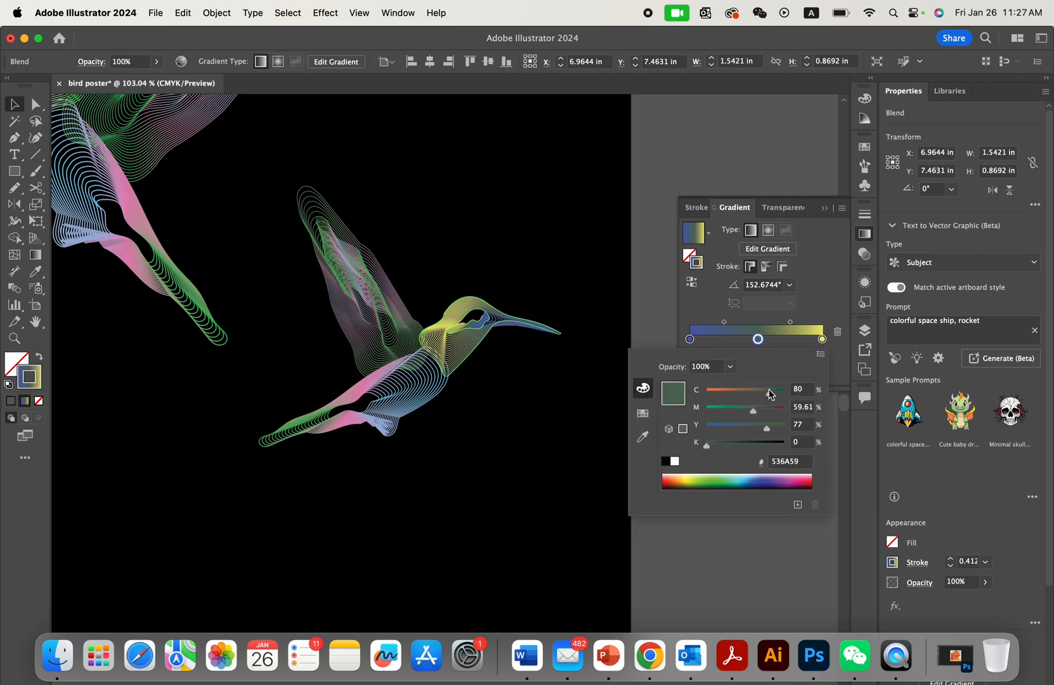
pyautogui.click(762, 392)
pyautogui.click(674, 479)
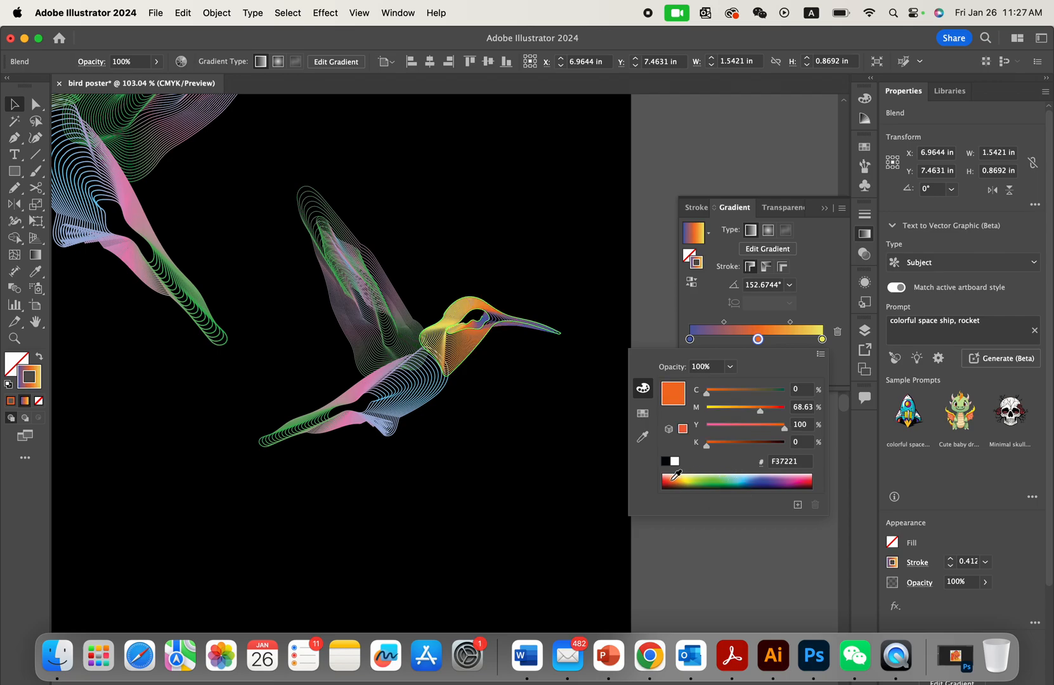
pyautogui.click(670, 485)
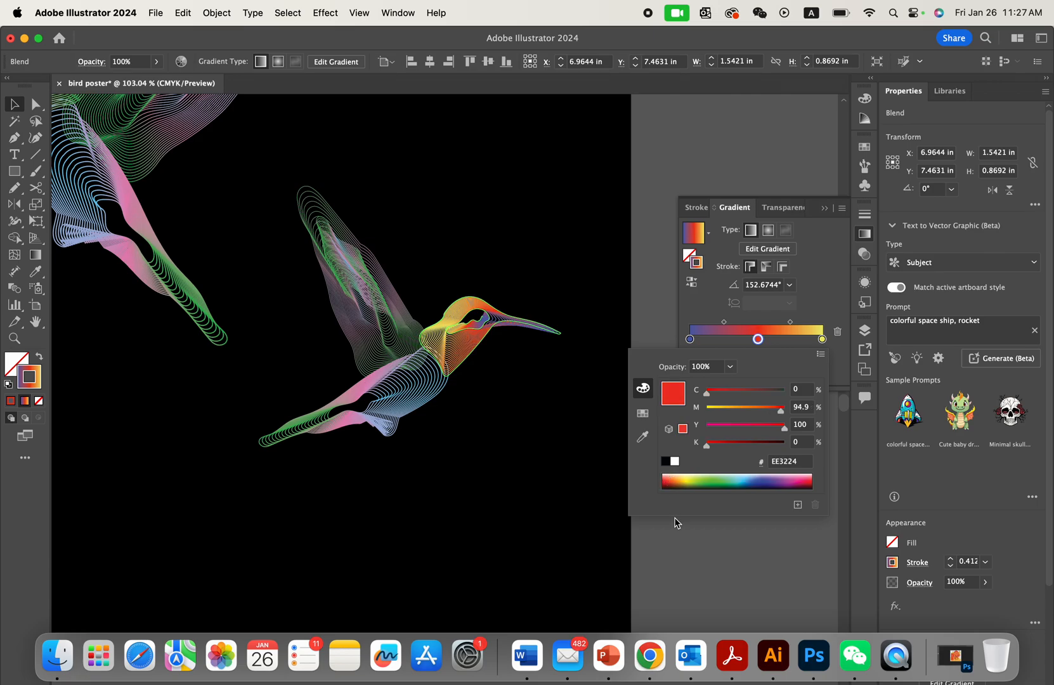
pyautogui.click(686, 532)
pyautogui.click(635, 438)
pyautogui.scroll(-5, 570, 438)
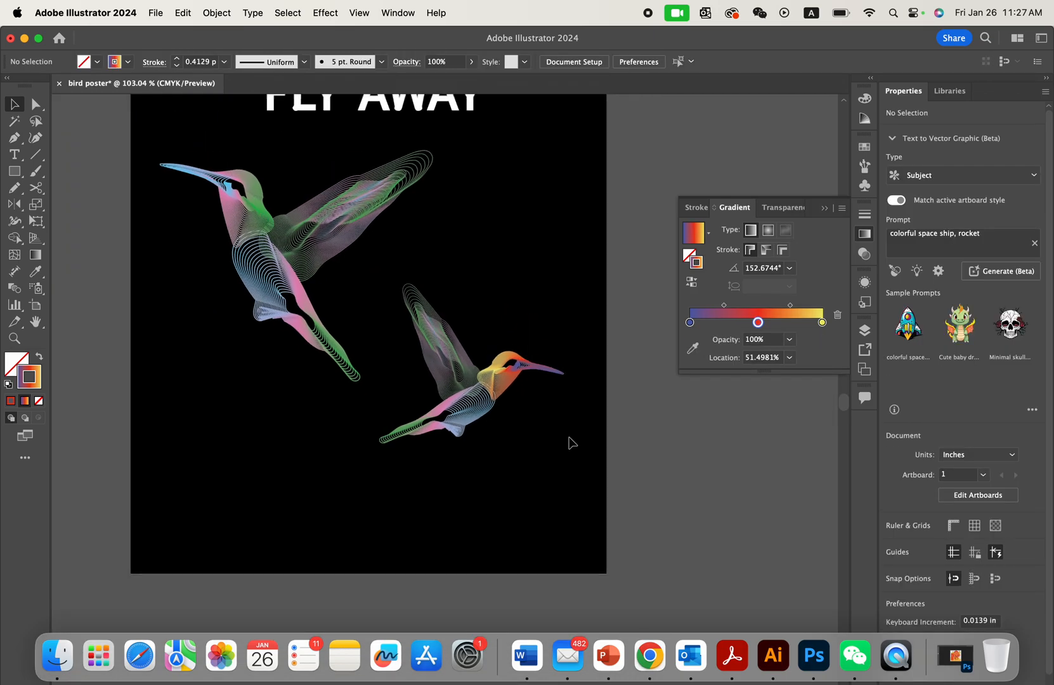
# - Apply the recolored head gradient to the small bird's body-and-tail blend with the Eyedropper, and deselect it
pyautogui.click(465, 402)
pyautogui.scroll(4, 465, 402)
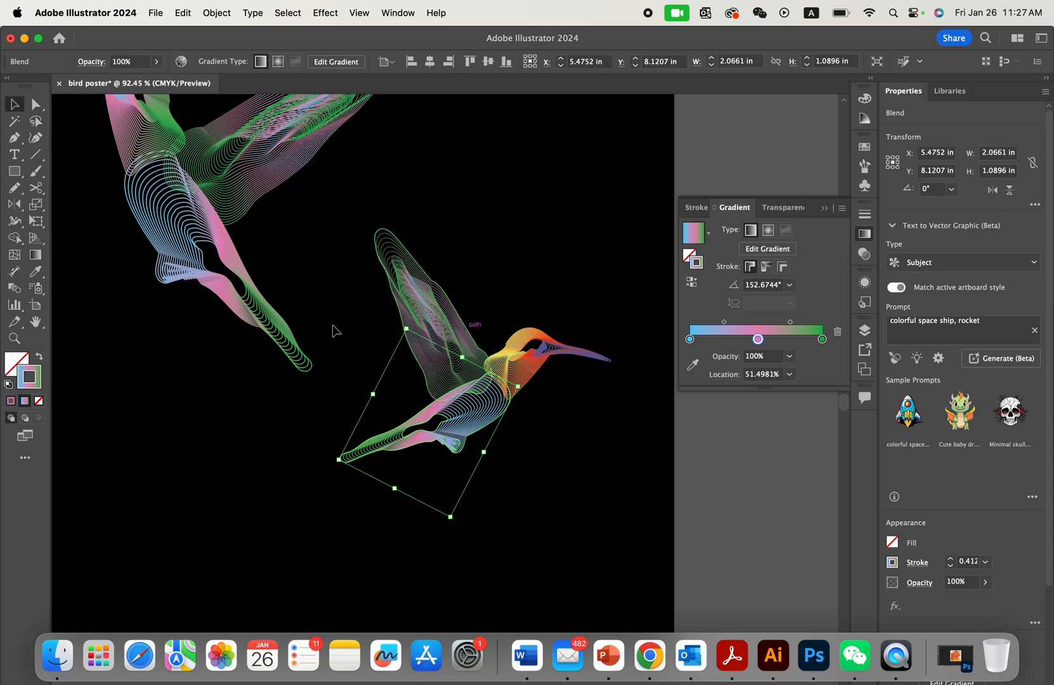
pyautogui.click(598, 313)
pyautogui.click(485, 412)
pyautogui.scroll(3, 485, 415)
pyautogui.scroll(3, 572, 357)
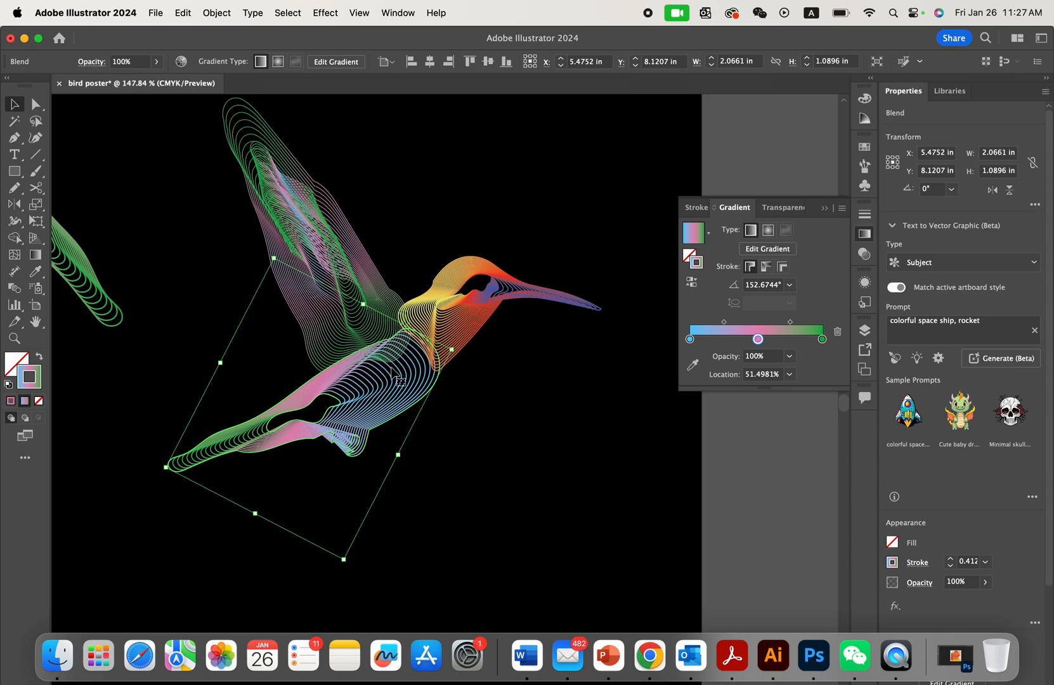
pyautogui.scroll(-1, 396, 379)
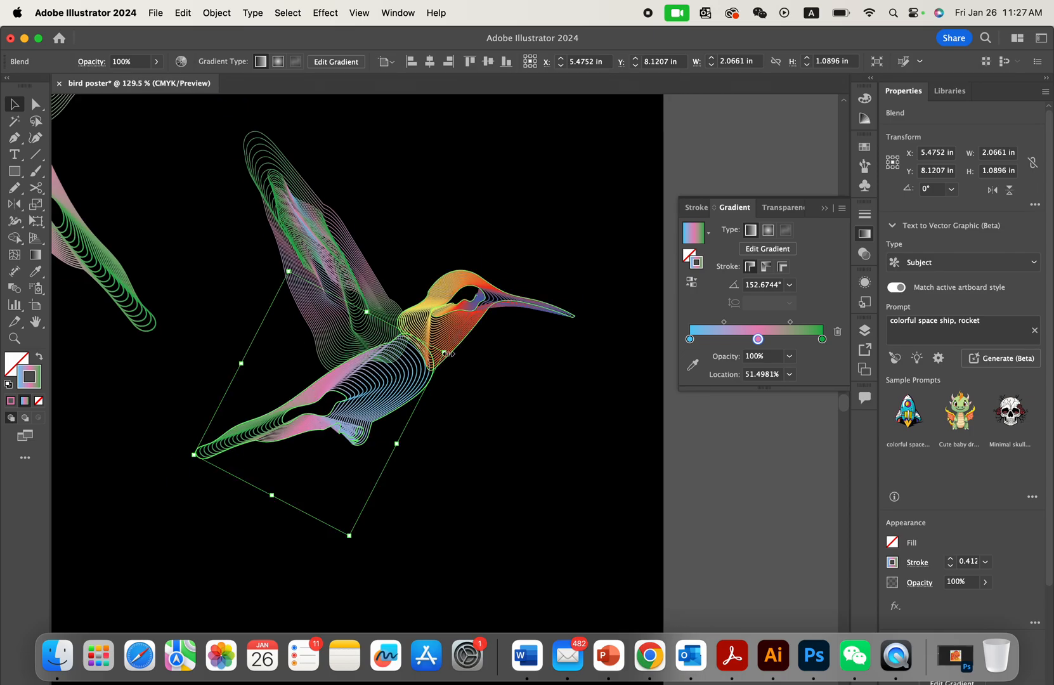
pyautogui.click(487, 321)
pyautogui.click(406, 403)
pyautogui.click(516, 272)
pyautogui.click(253, 412)
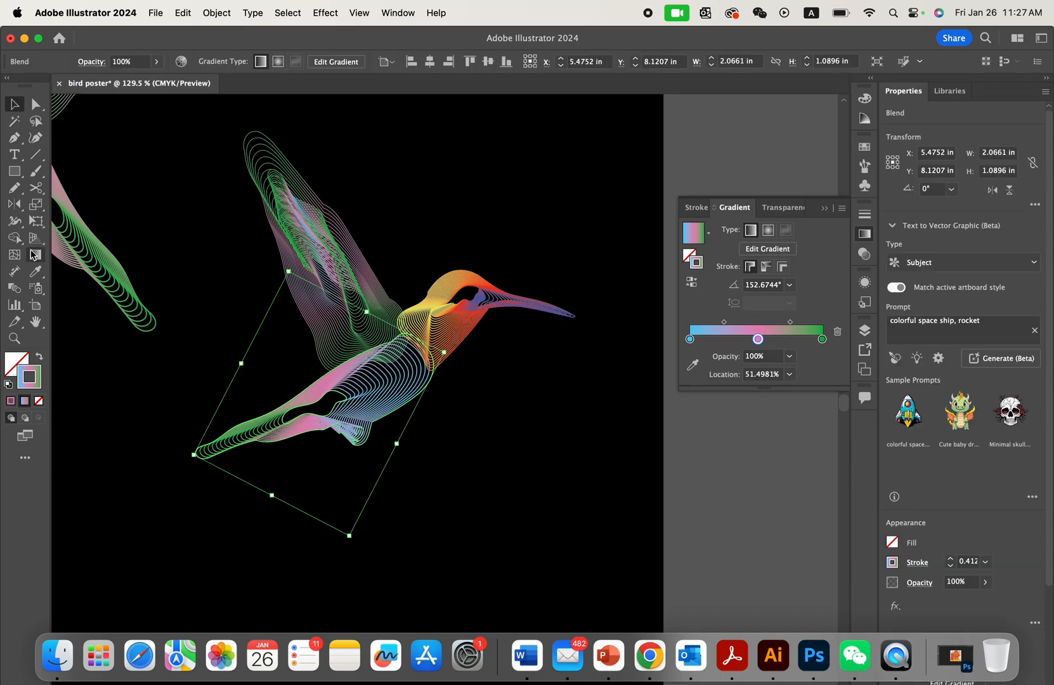
pyautogui.click(40, 270)
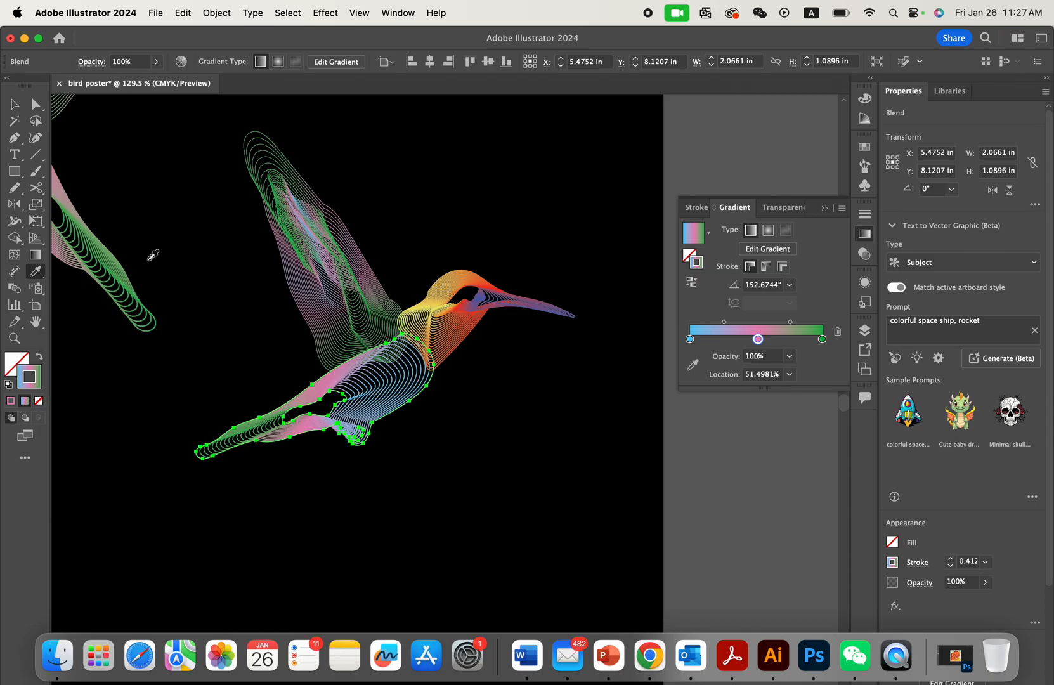
pyautogui.click(458, 326)
pyautogui.scroll(-3, 458, 326)
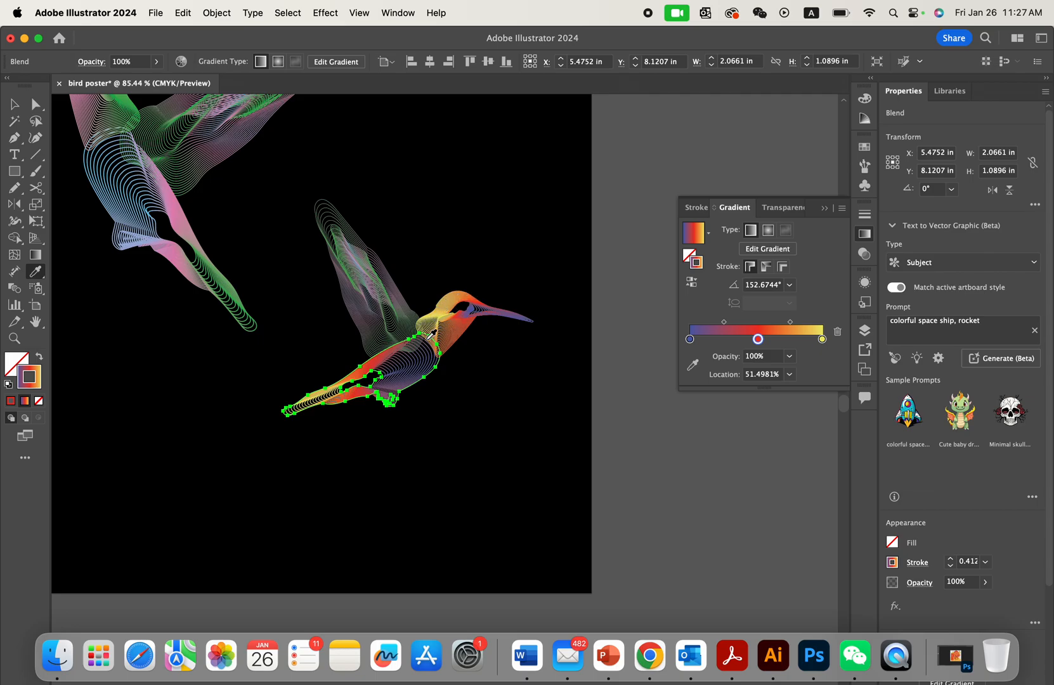
pyautogui.scroll(3, 416, 340)
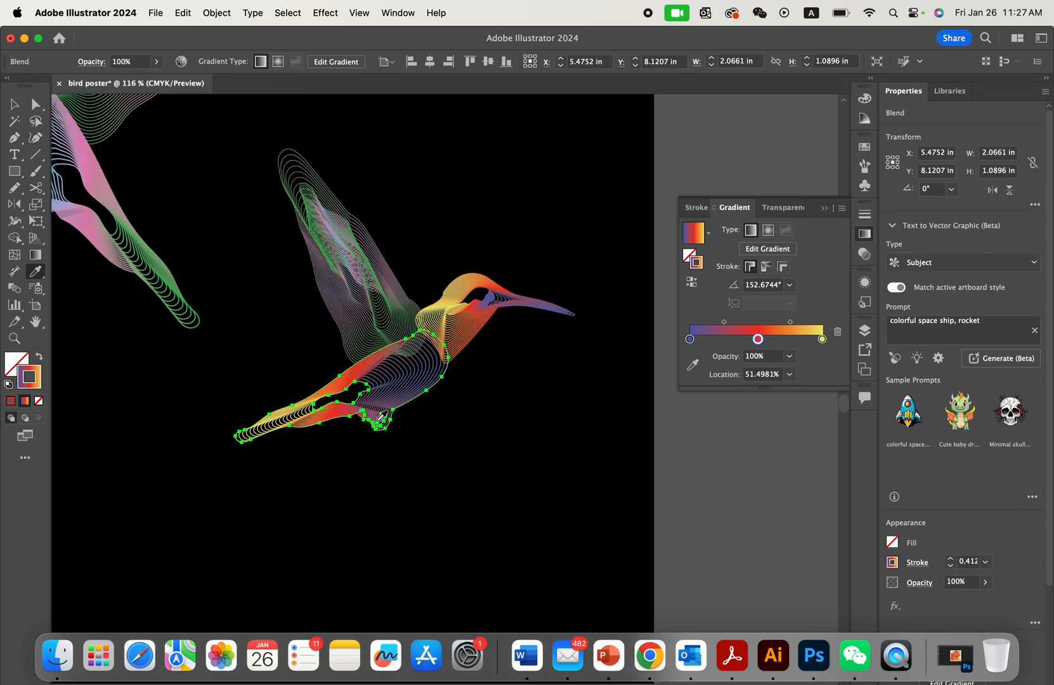
pyautogui.scroll(2, 435, 305)
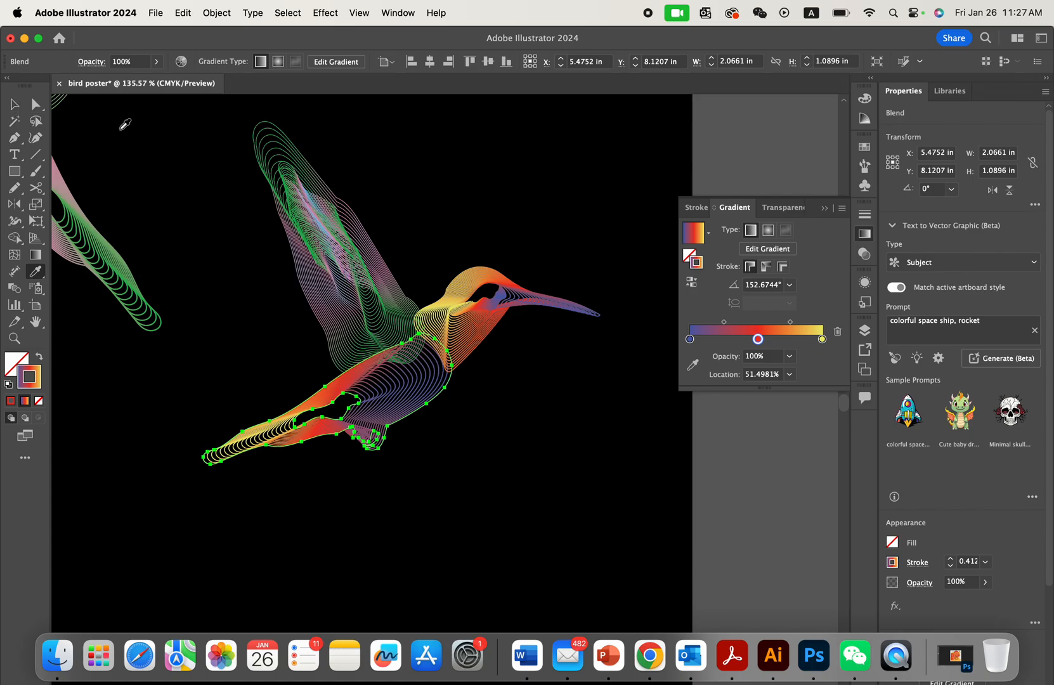
pyautogui.click(14, 103)
pyautogui.click(214, 258)
# - Sample the body's gradient onto the small bird's wing with the Eyedropper and switch the wing's gradient type to radial
pyautogui.scroll(-5, 214, 258)
pyautogui.hscroll(-3, 214, 258)
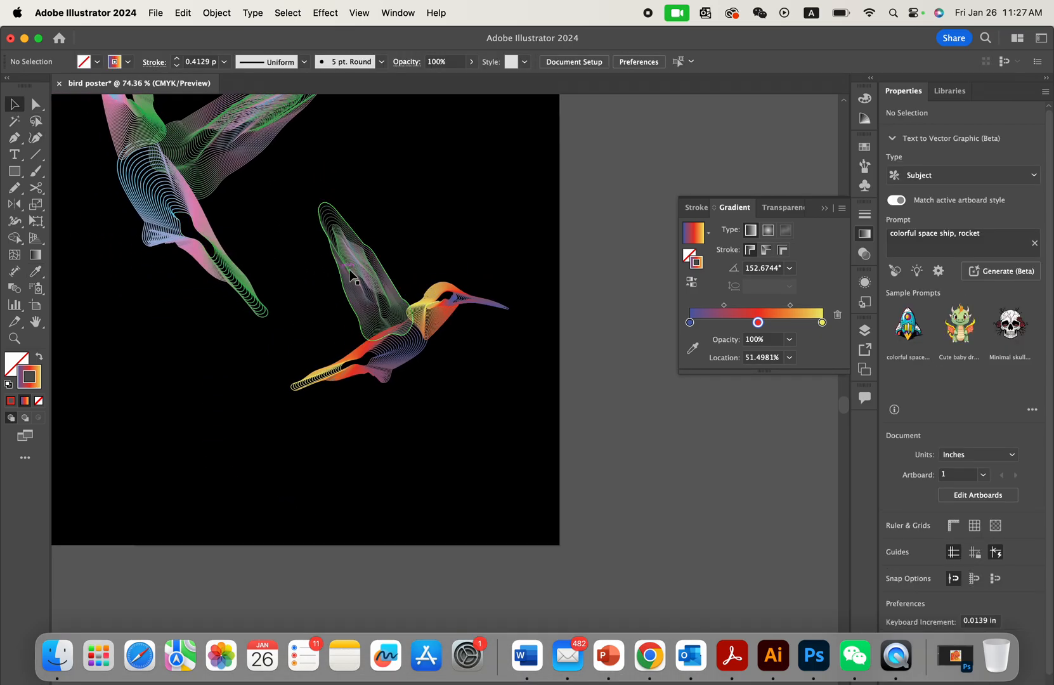
pyautogui.click(359, 274)
pyautogui.scroll(4, 360, 278)
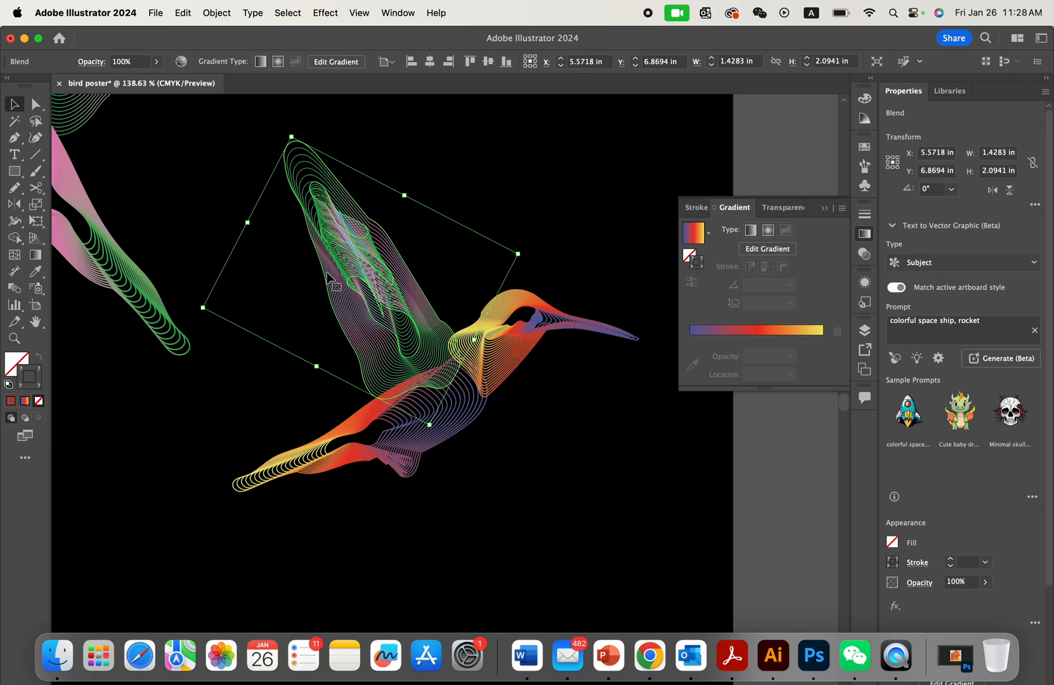
pyautogui.click(36, 272)
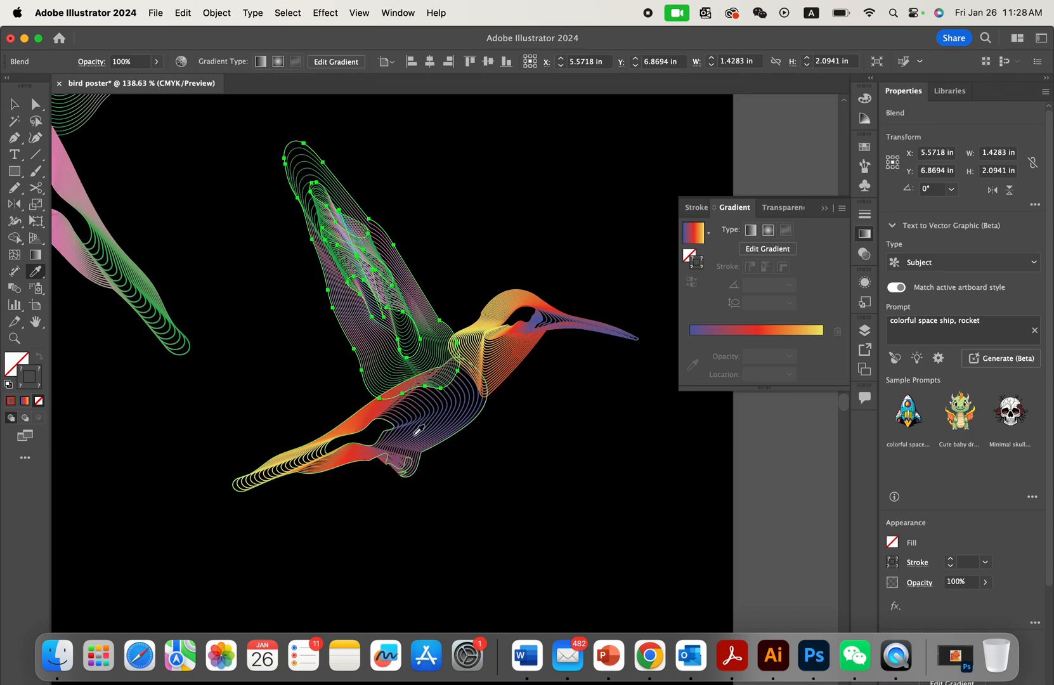
pyautogui.click(368, 436)
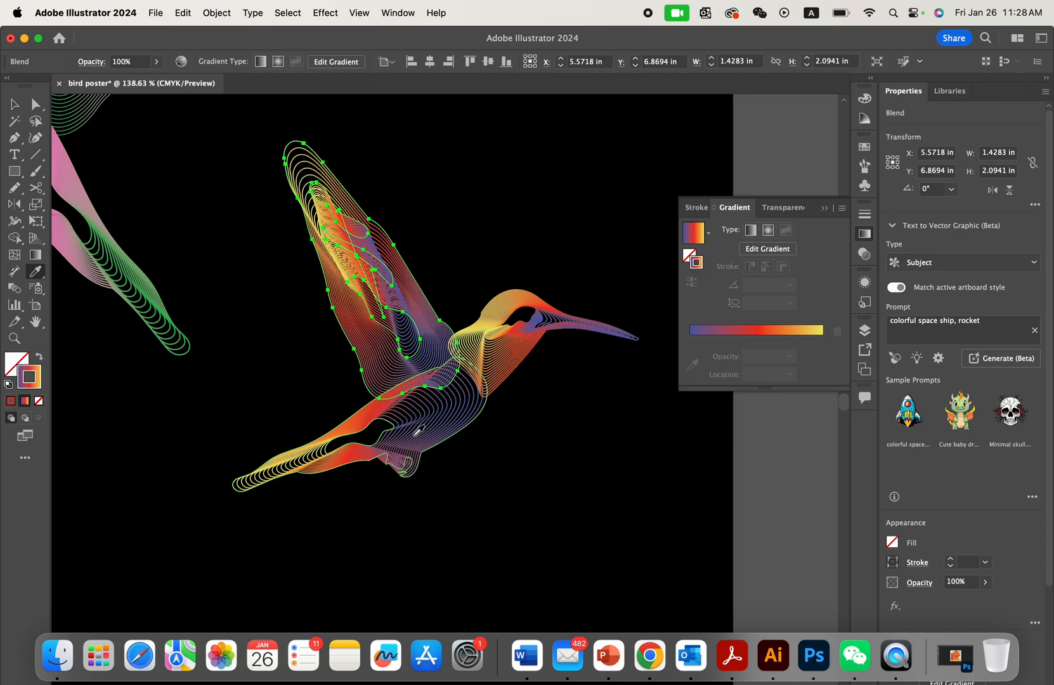
pyautogui.click(771, 233)
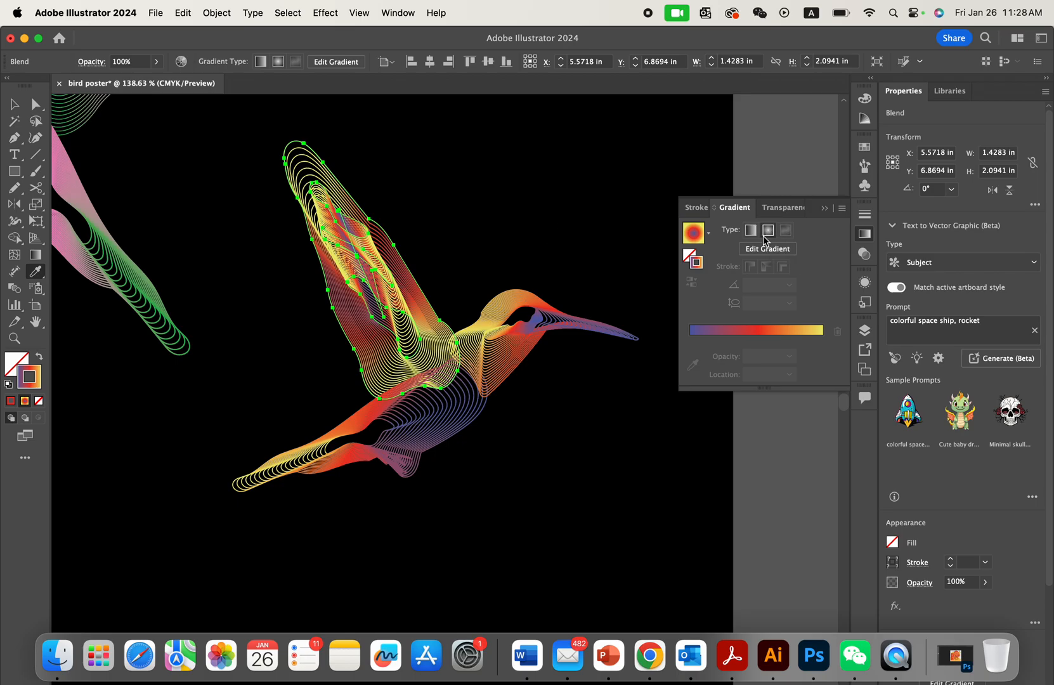
pyautogui.scroll(-3, 244, 227)
pyautogui.click(17, 107)
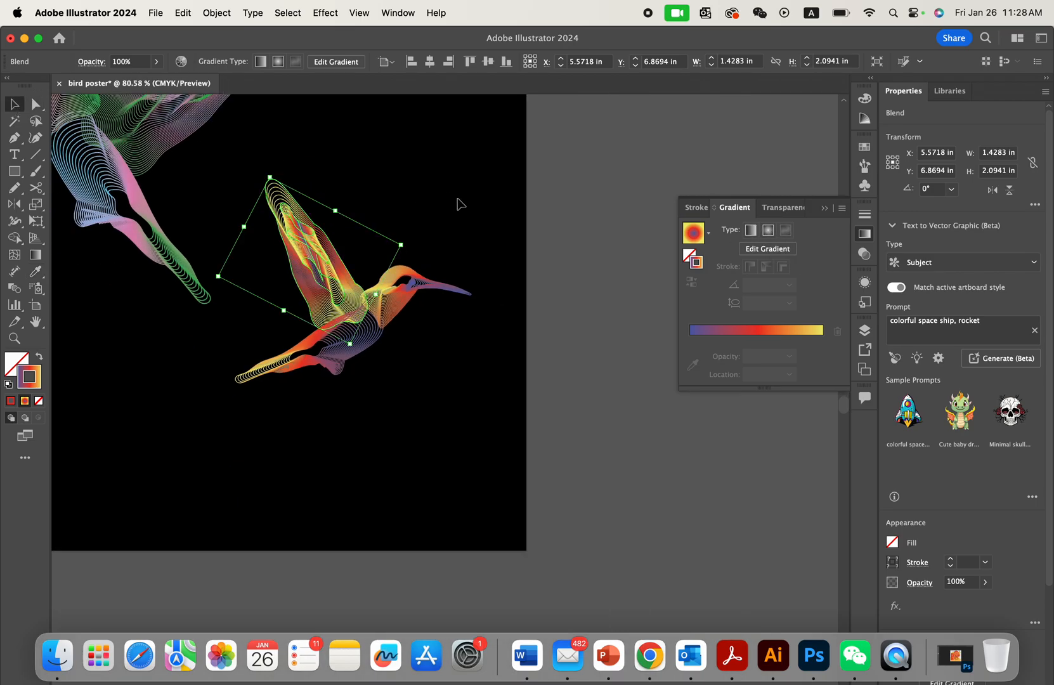
pyautogui.click(456, 199)
# - Select all parts of the small bird and move it down to about X 6.2 in, Y 7.8 in
pyautogui.scroll(-5, 452, 199)
pyautogui.hscroll(-2, 452, 199)
pyautogui.scroll(3, 452, 199)
pyautogui.moveTo(435, 258); pyautogui.dragTo(549, 405)
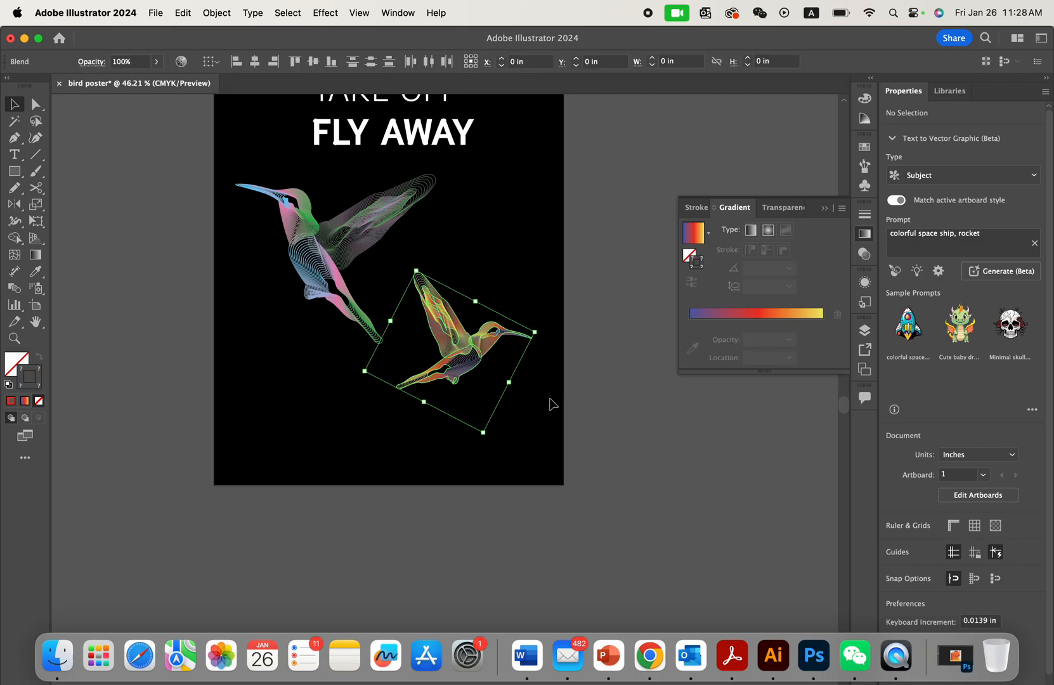
pyautogui.moveTo(538, 333); pyautogui.dragTo(486, 359)
pyautogui.click(571, 406)
pyautogui.scroll(-4, 571, 406)
pyautogui.scroll(2, 571, 405)
pyautogui.scroll(4, 571, 406)
# - Group all the small bird's blends and shift the group slightly upward
pyautogui.click(364, 348)
pyautogui.click(464, 419)
pyautogui.moveTo(501, 376); pyautogui.dragTo(570, 521)
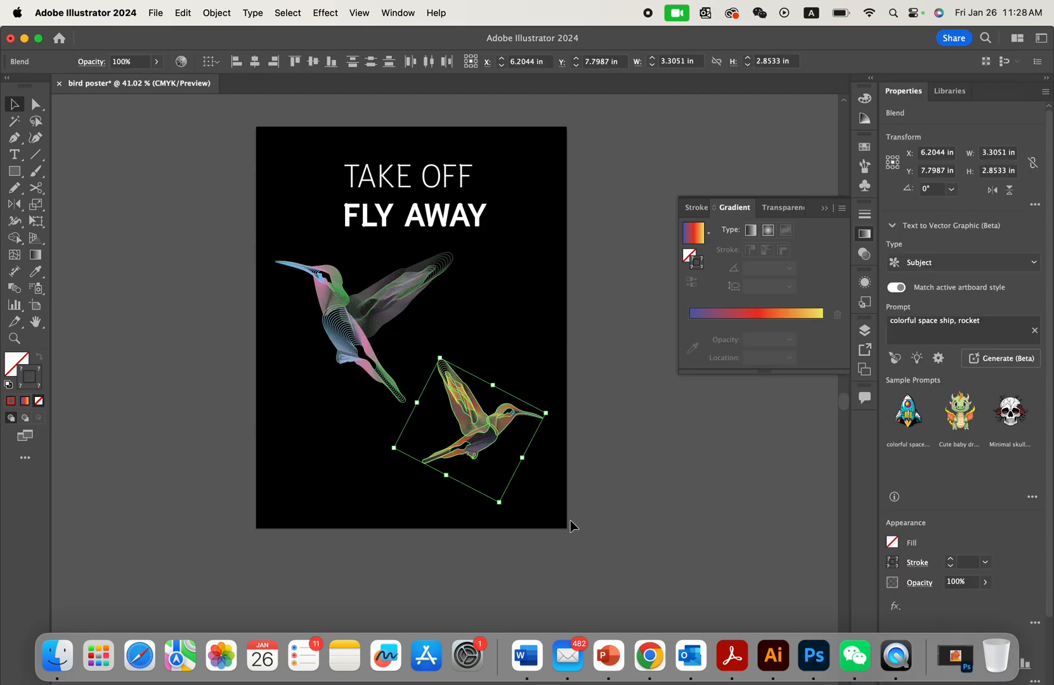
pyautogui.press('super+g')
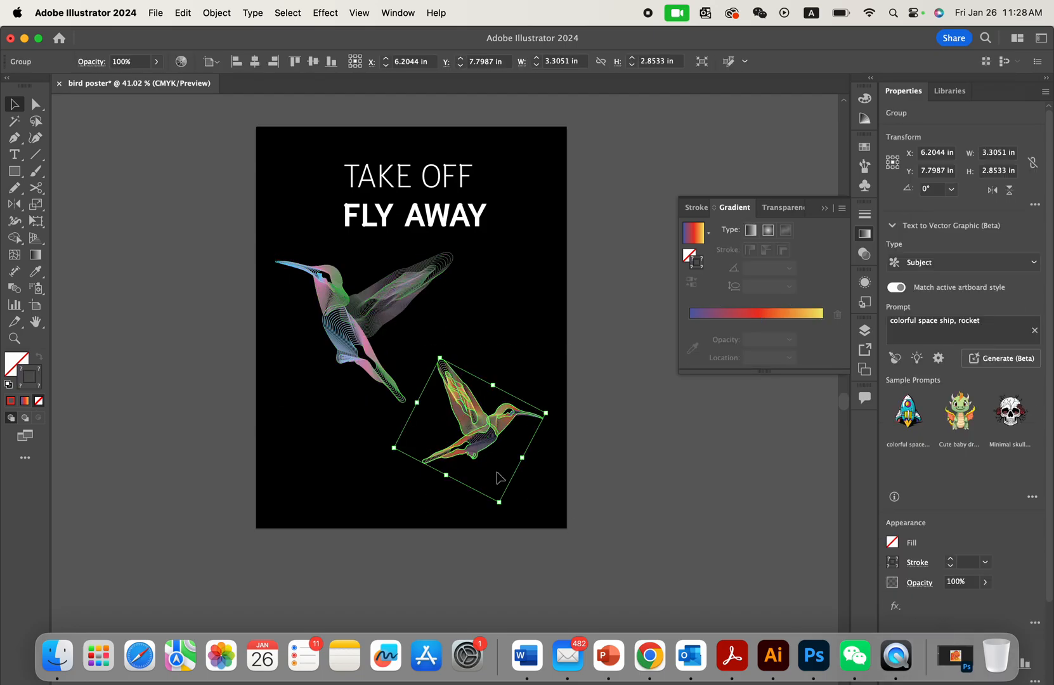
pyautogui.moveTo(477, 446); pyautogui.dragTo(502, 414)
# - Scale the large hummingbird up to about 5.39 × 4.56 in, extending it toward the title
pyautogui.click(383, 348)
pyautogui.click(541, 335)
pyautogui.click(600, 336)
pyautogui.scroll(-2, 601, 336)
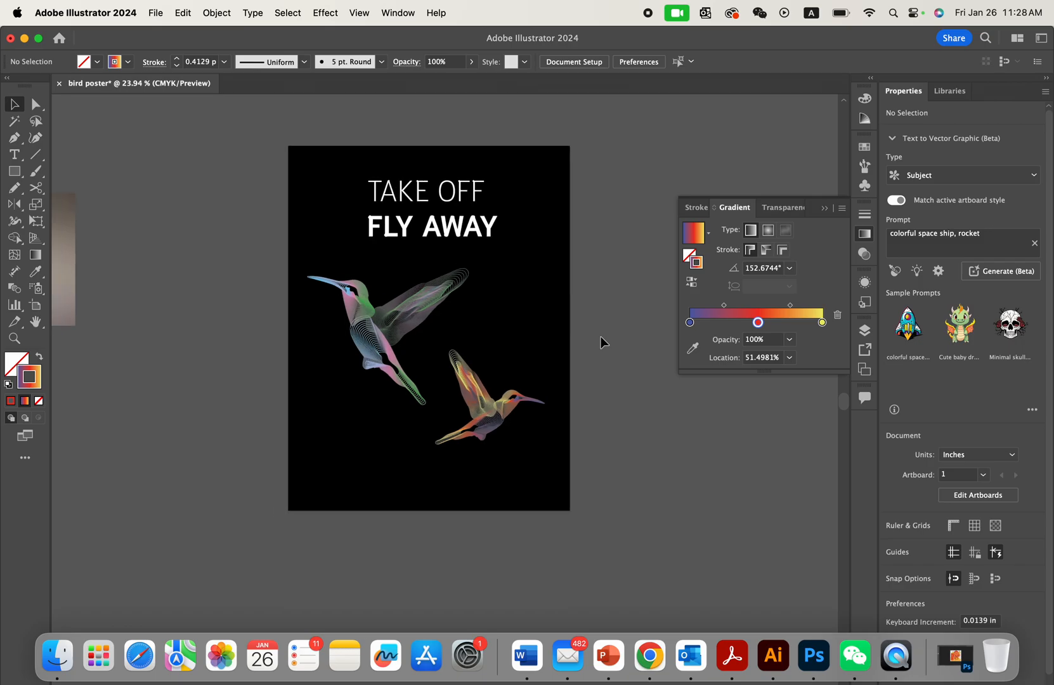
pyautogui.click(461, 294)
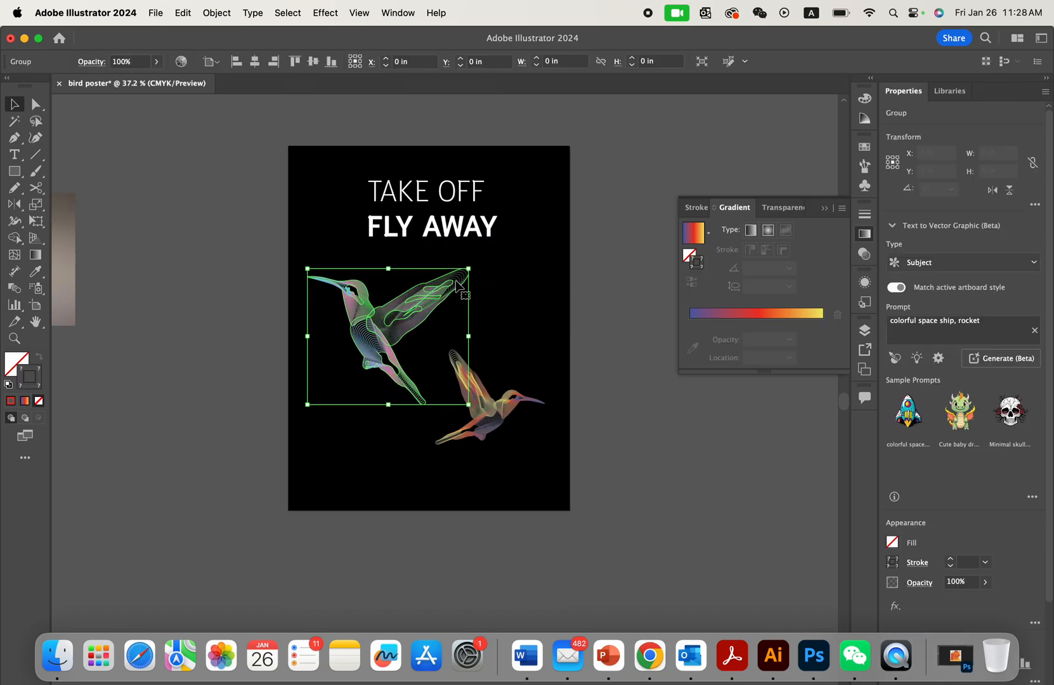
pyautogui.moveTo(471, 263); pyautogui.dragTo(488, 248)
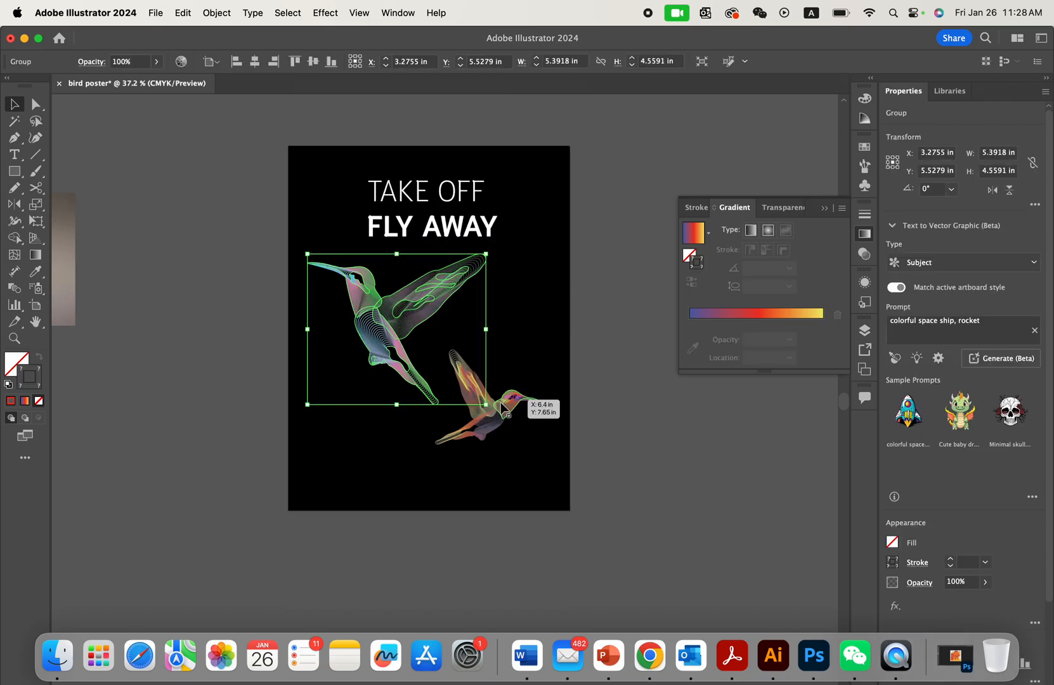
# - Move the small hummingbird lower on the poster and reposition the large one at about X 3.43 in, Y 5.83 in
pyautogui.moveTo(516, 402); pyautogui.dragTo(519, 435)
pyautogui.moveTo(432, 284); pyautogui.dragTo(439, 291)
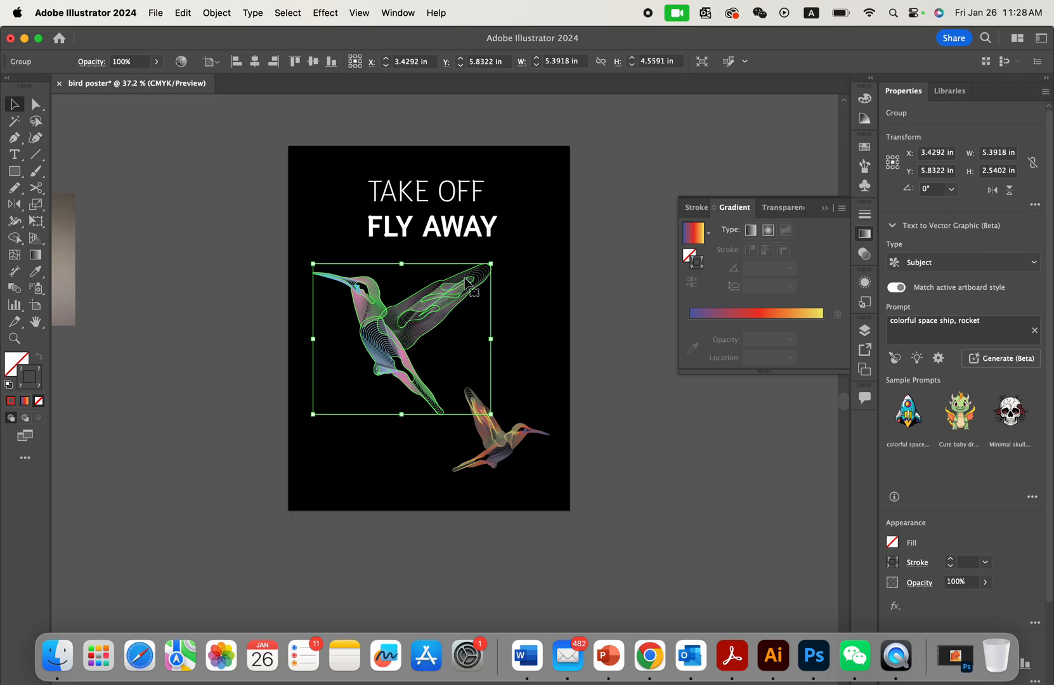
pyautogui.click(430, 165)
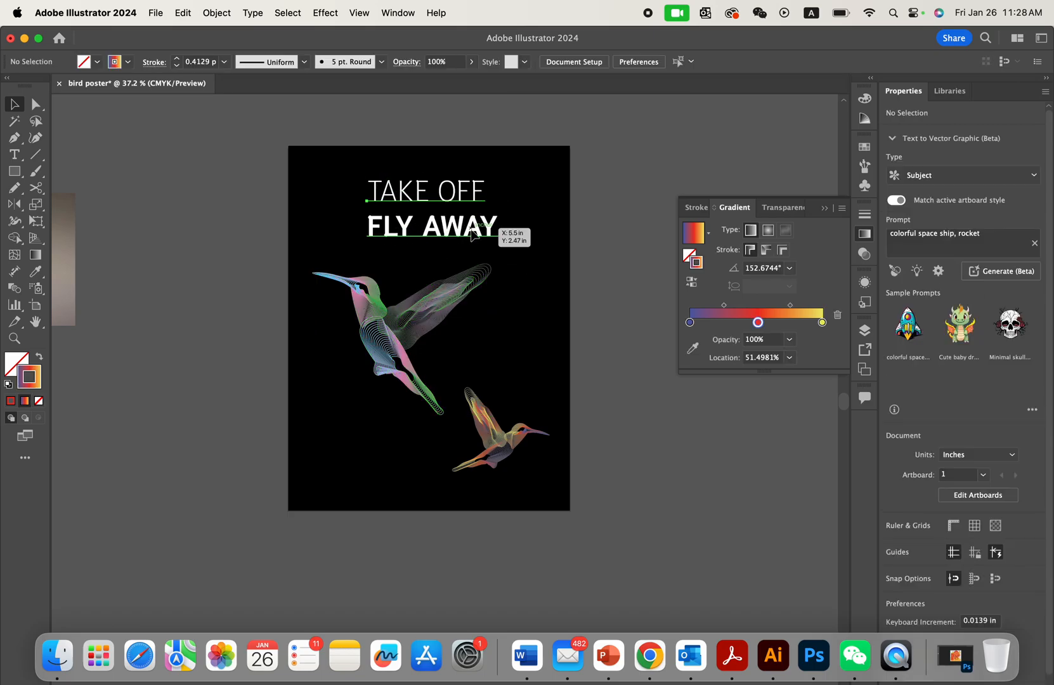
pyautogui.click(501, 232)
pyautogui.click(559, 304)
pyautogui.scroll(-5, 506, 374)
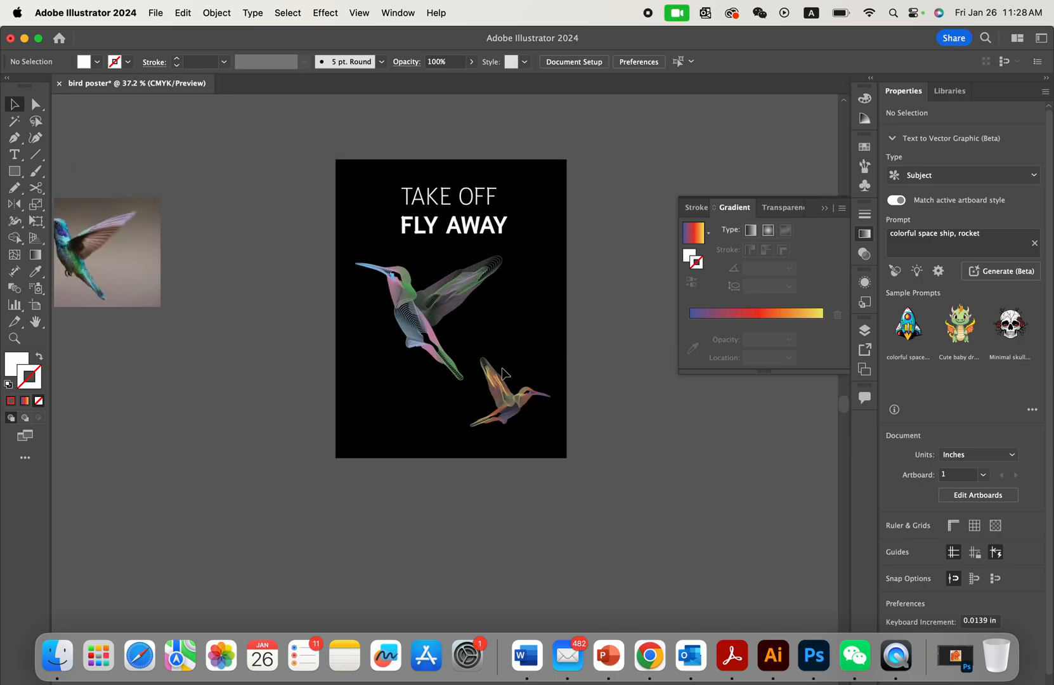
pyautogui.scroll(3, 524, 342)
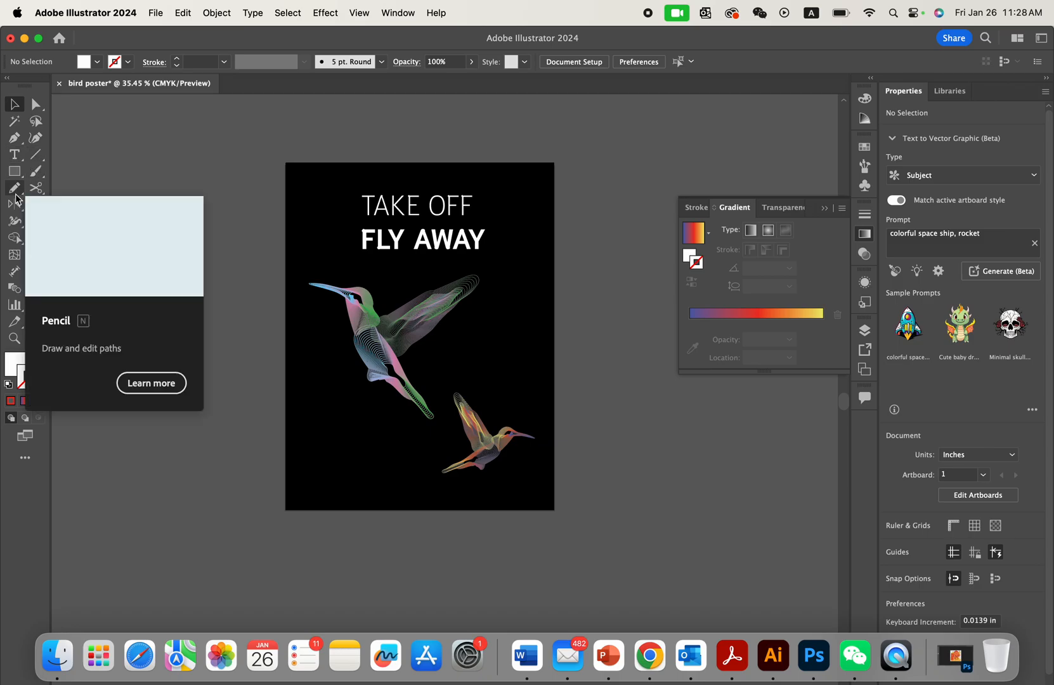
# - Draw a circle about 2.66 in wide below the large hummingbird, with no fill and a white stroke
pyautogui.click(22, 149)
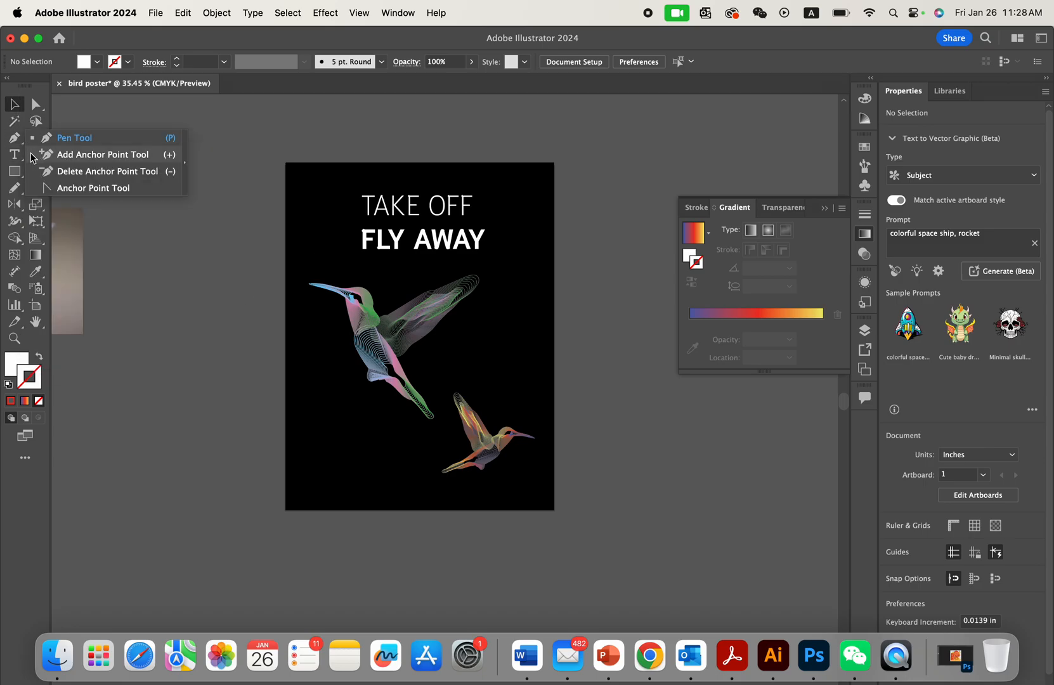
pyautogui.click(23, 158)
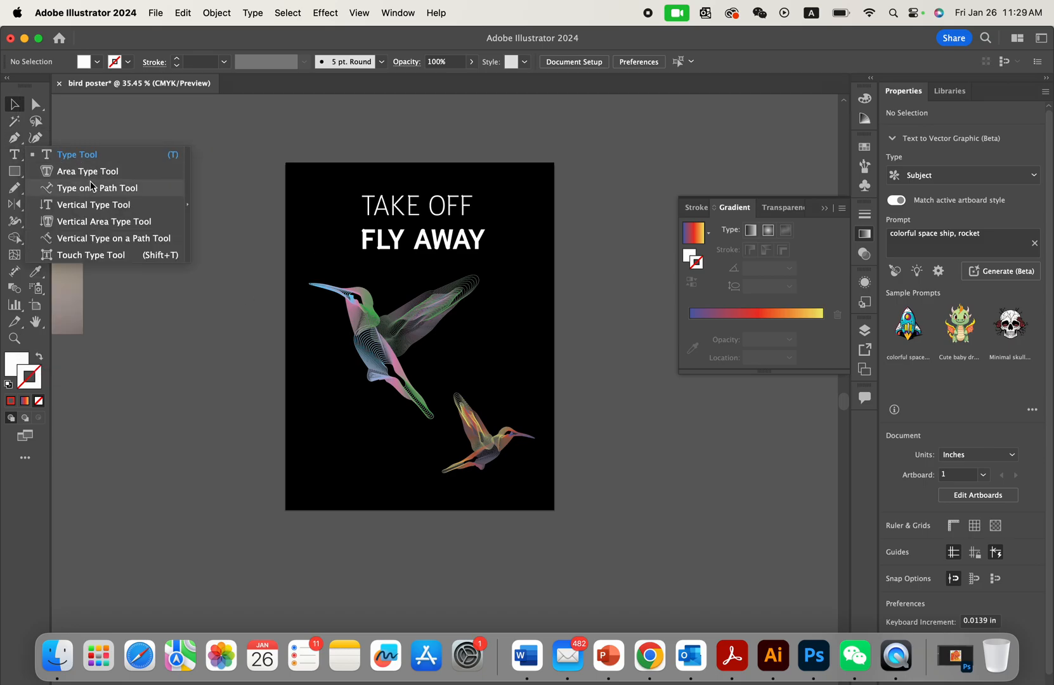
pyautogui.click(14, 105)
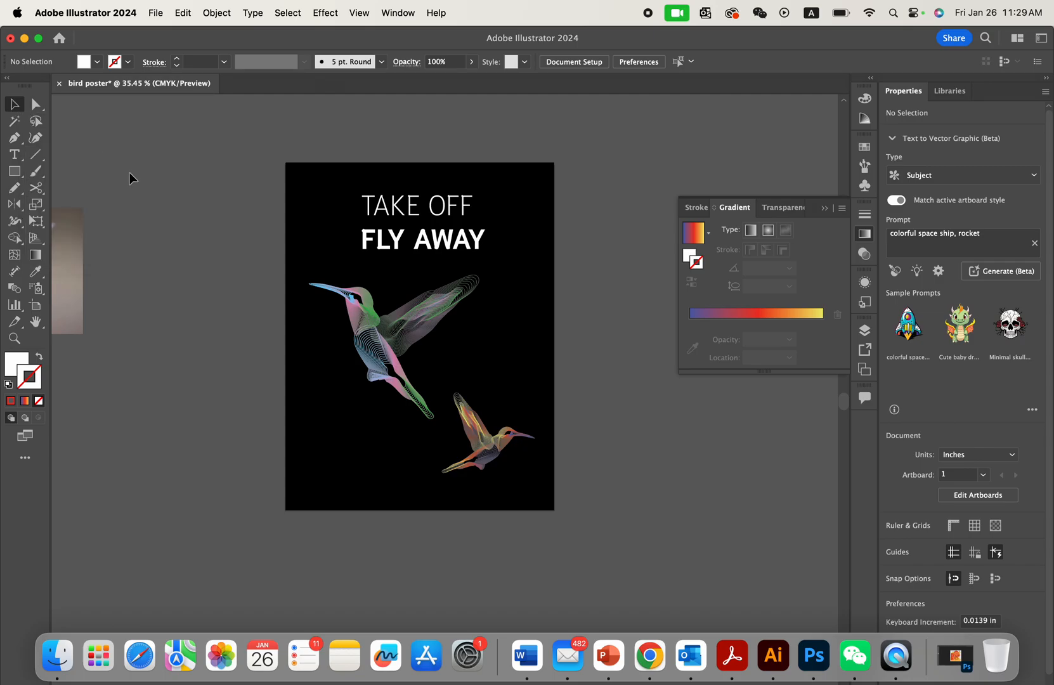
pyautogui.click(18, 180)
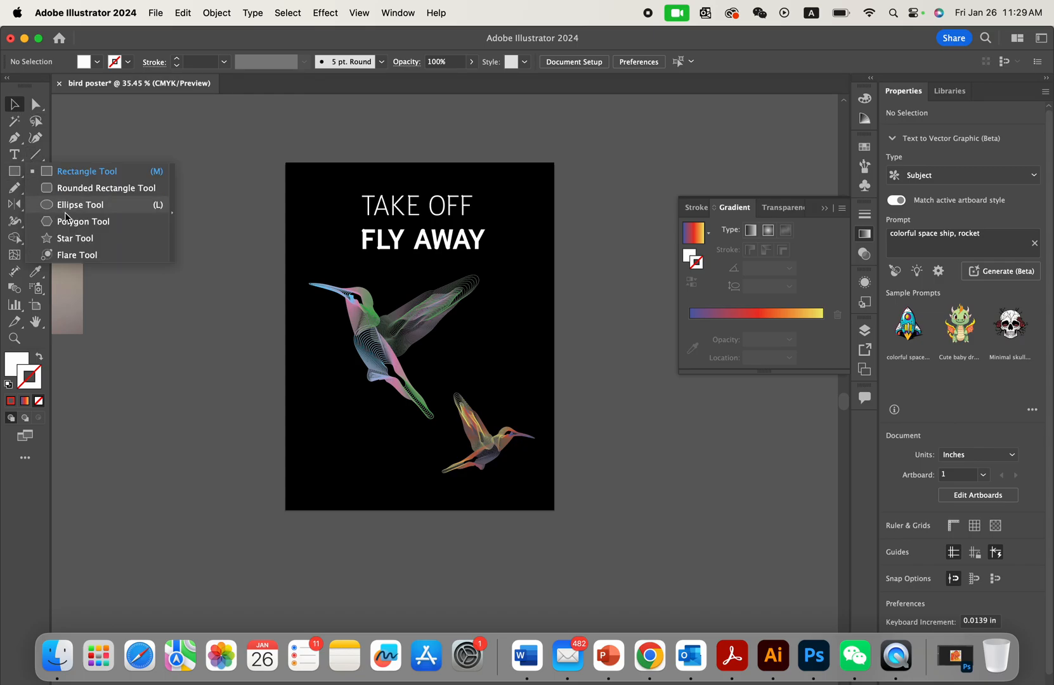
pyautogui.click(69, 203)
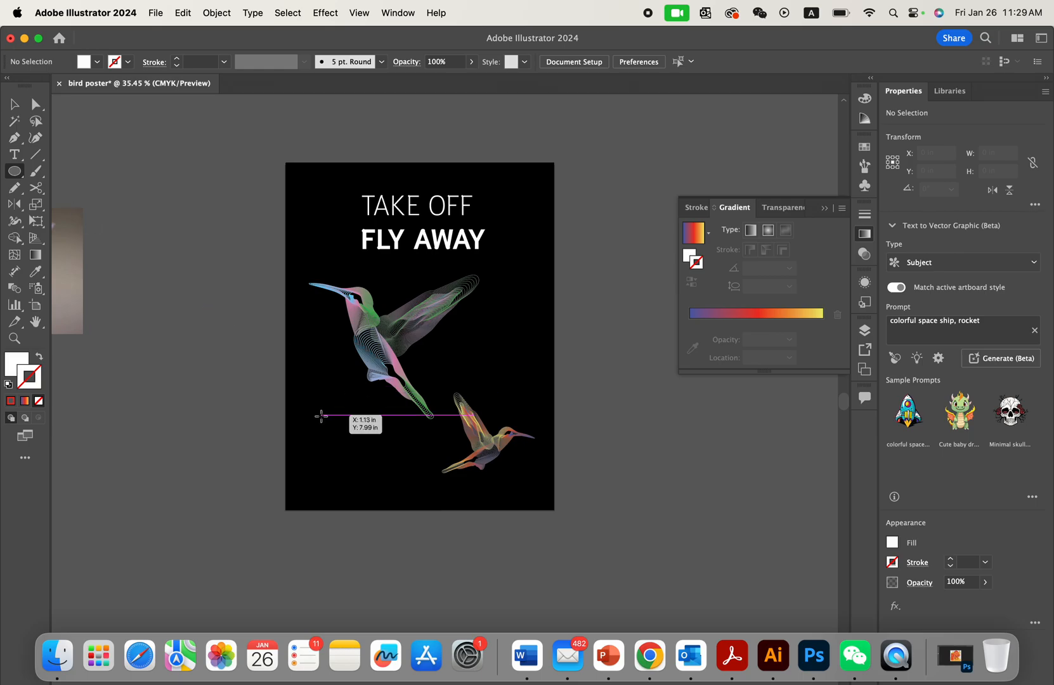
pyautogui.moveTo(317, 414); pyautogui.dragTo(402, 498)
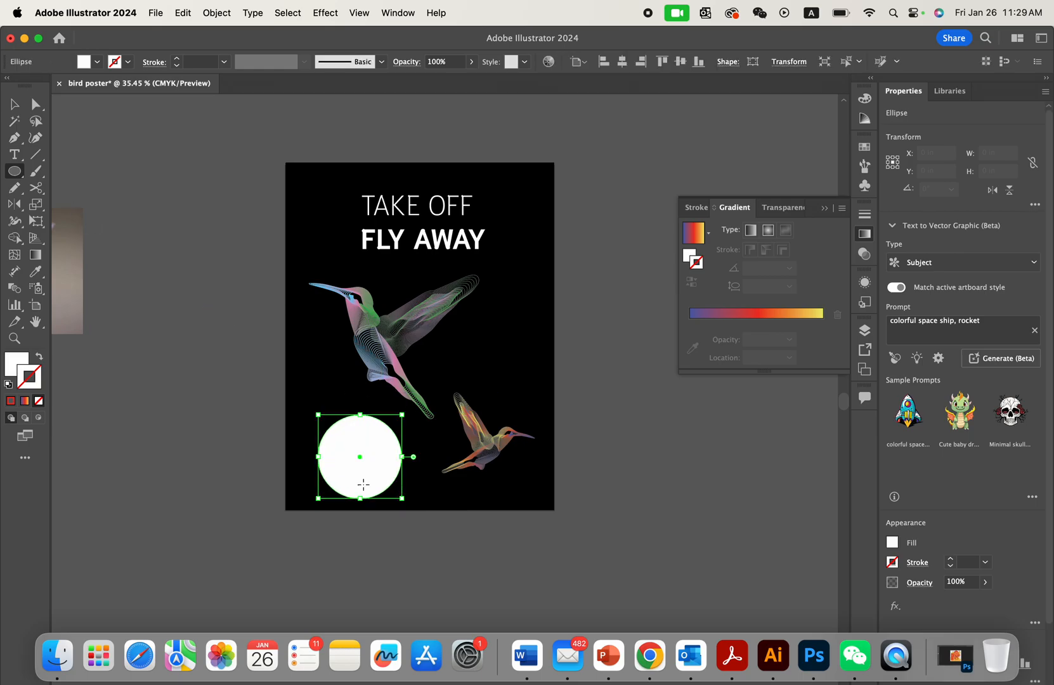
pyautogui.click(39, 356)
pyautogui.click(39, 401)
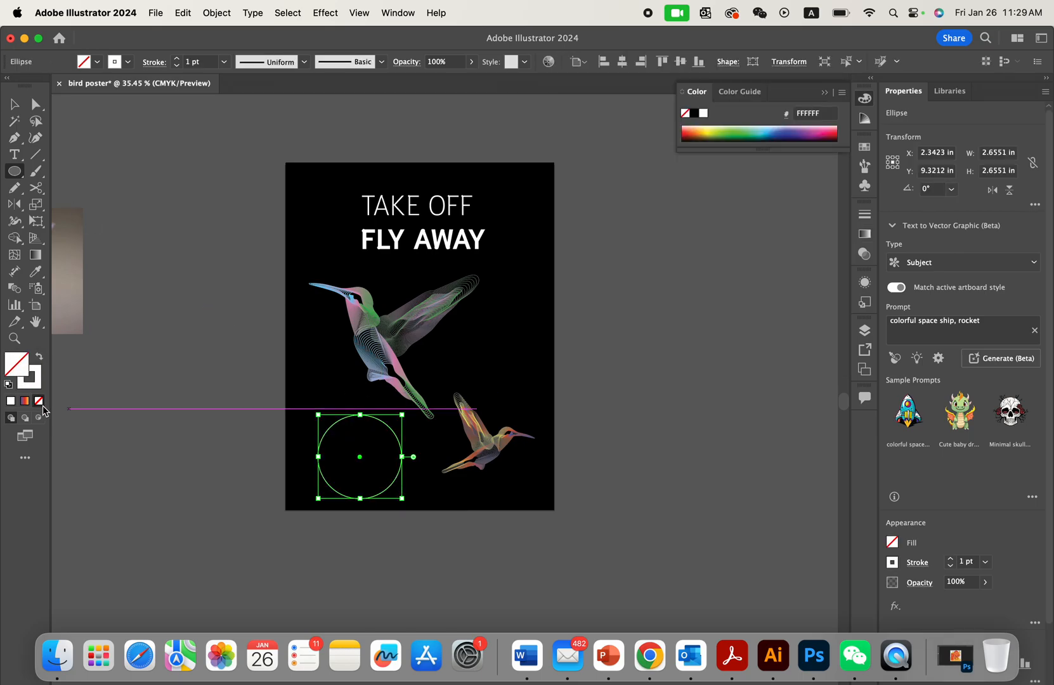
# - Add placeholder letters along the circle with the Type on a Path tool and fill the text white
pyautogui.click(14, 154)
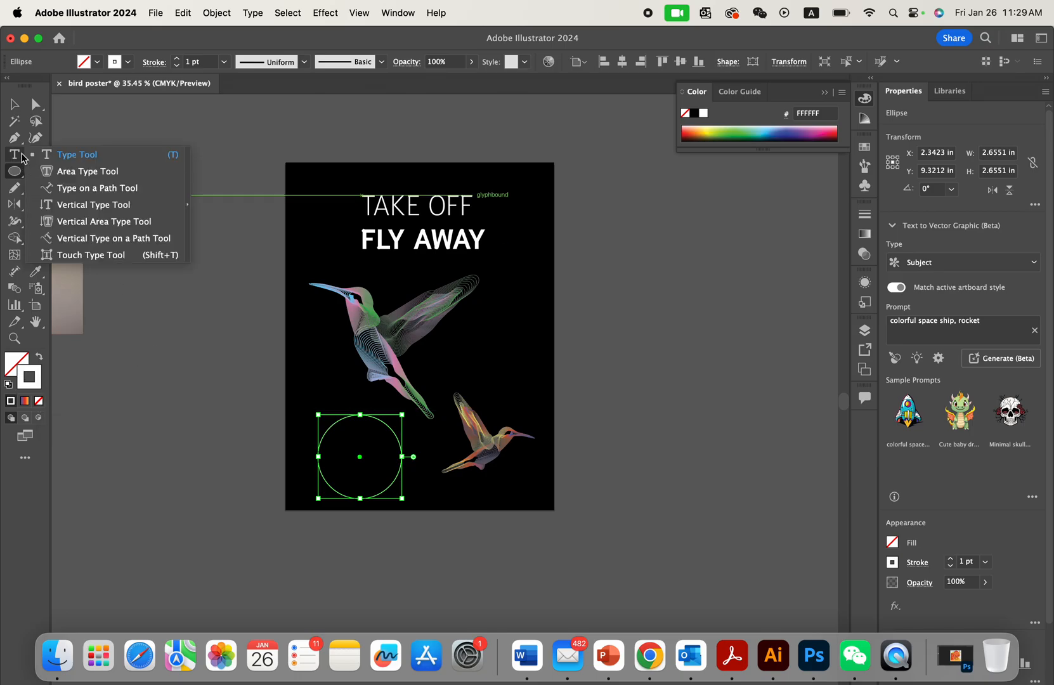
pyautogui.click(102, 190)
pyautogui.click(366, 417)
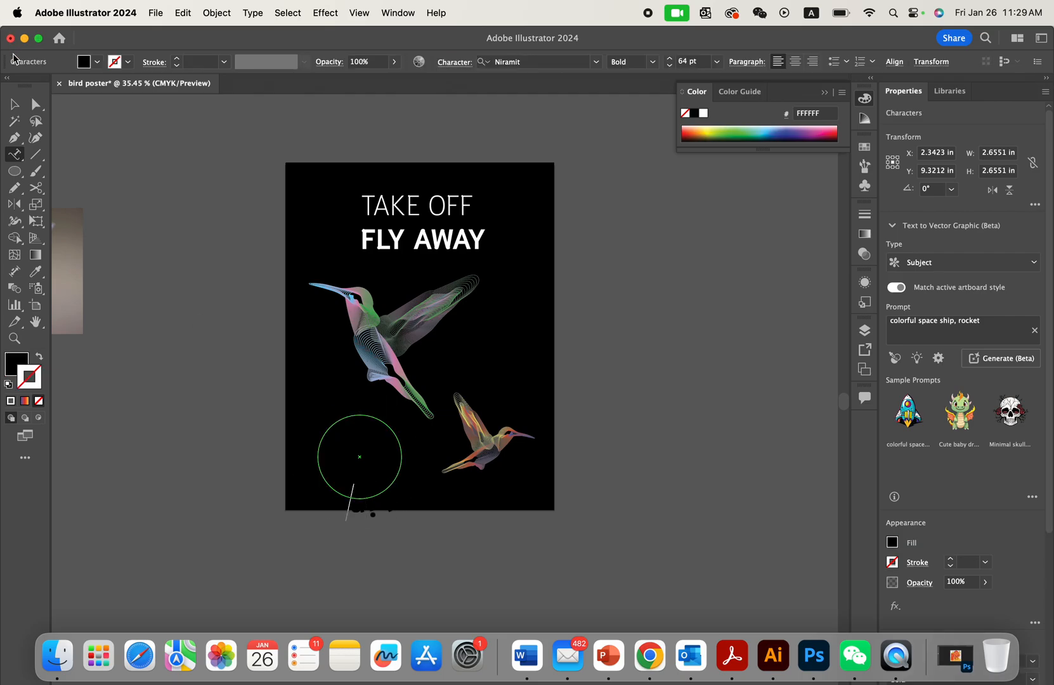
pyautogui.click(14, 104)
pyautogui.click(11, 370)
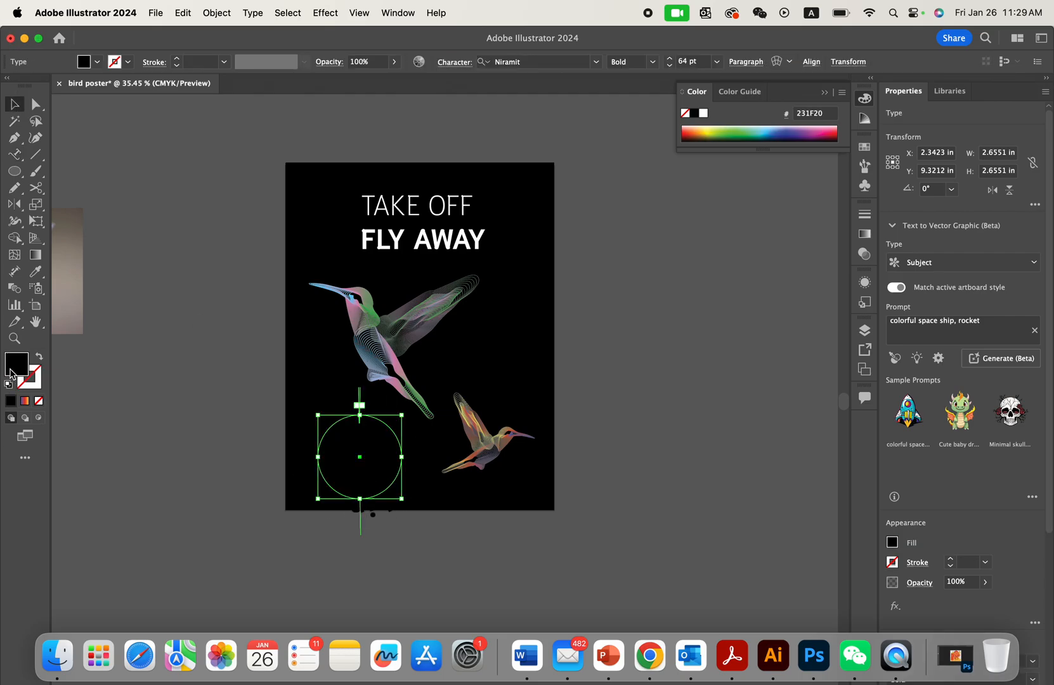
pyautogui.click(705, 115)
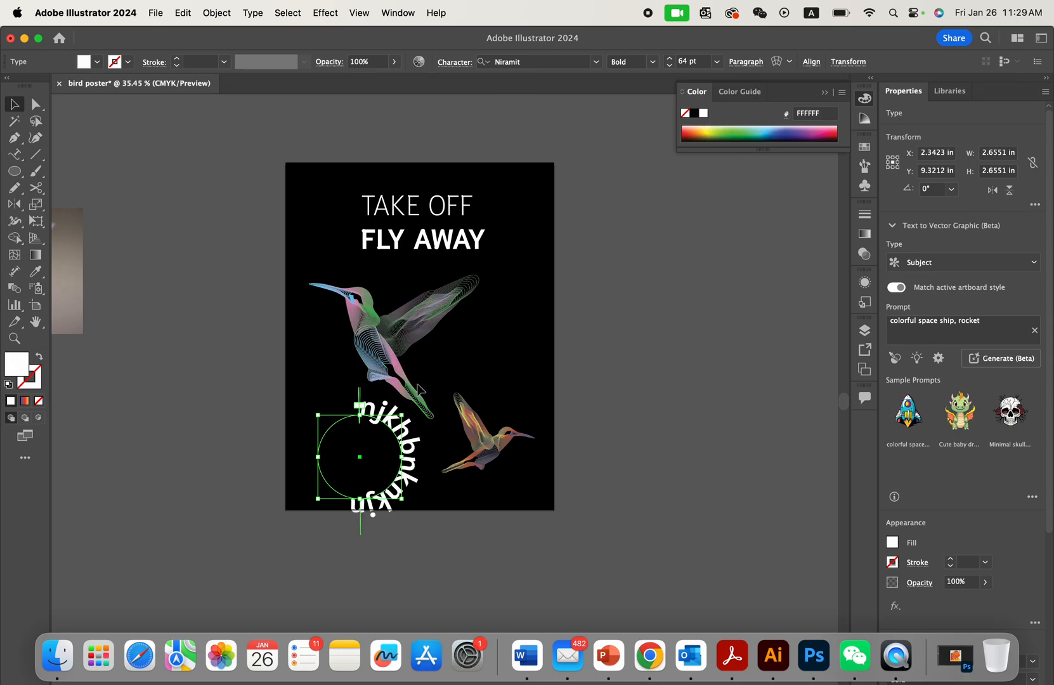
# - Move the circular text to about X 1.09 in, Y 8.48 in and extend it to "njkhbnknkjnnj"
pyautogui.scroll(3, 418, 384)
pyautogui.moveTo(397, 468); pyautogui.dragTo(342, 434)
pyautogui.doubleClick(273, 522)
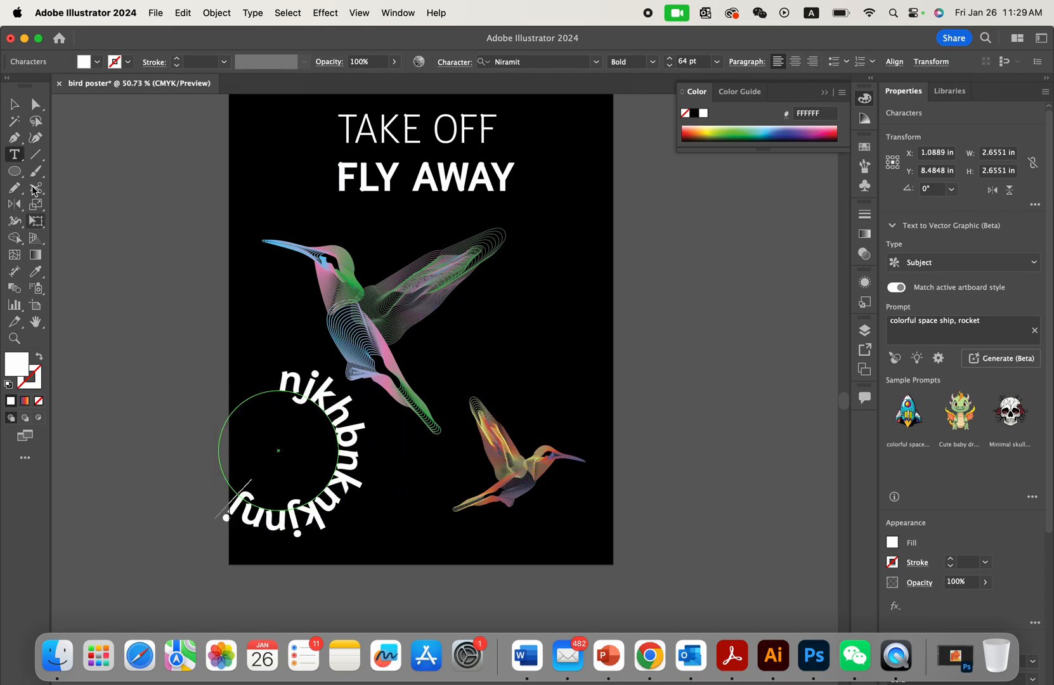
pyautogui.click(14, 104)
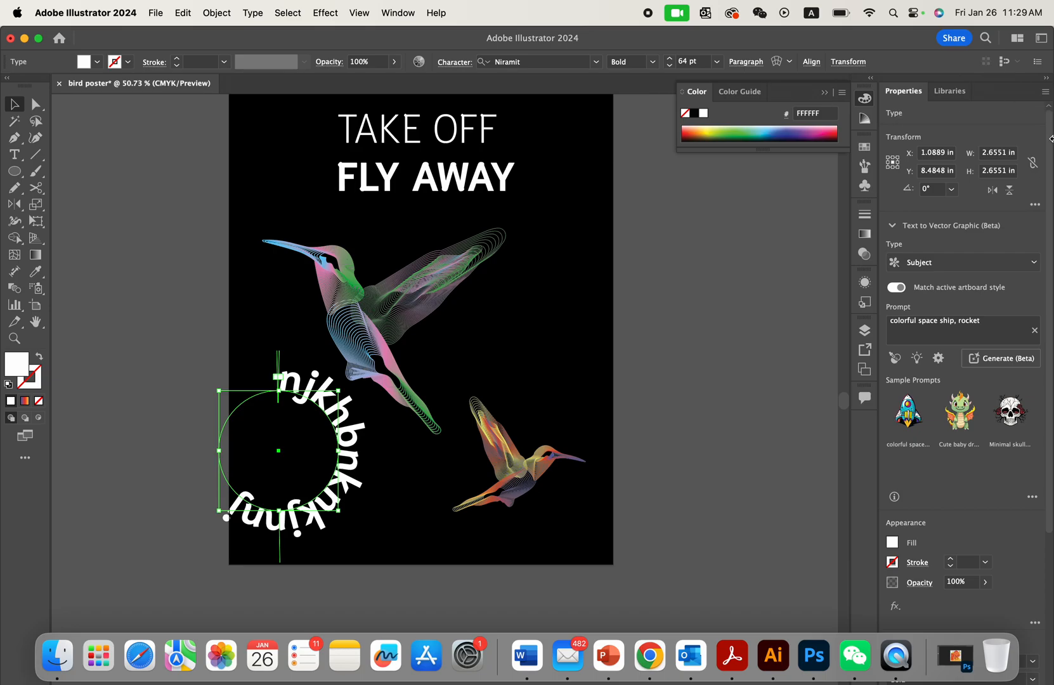
# - Increase the circular text's tracking to 106
pyautogui.scroll(-5, 918, 459)
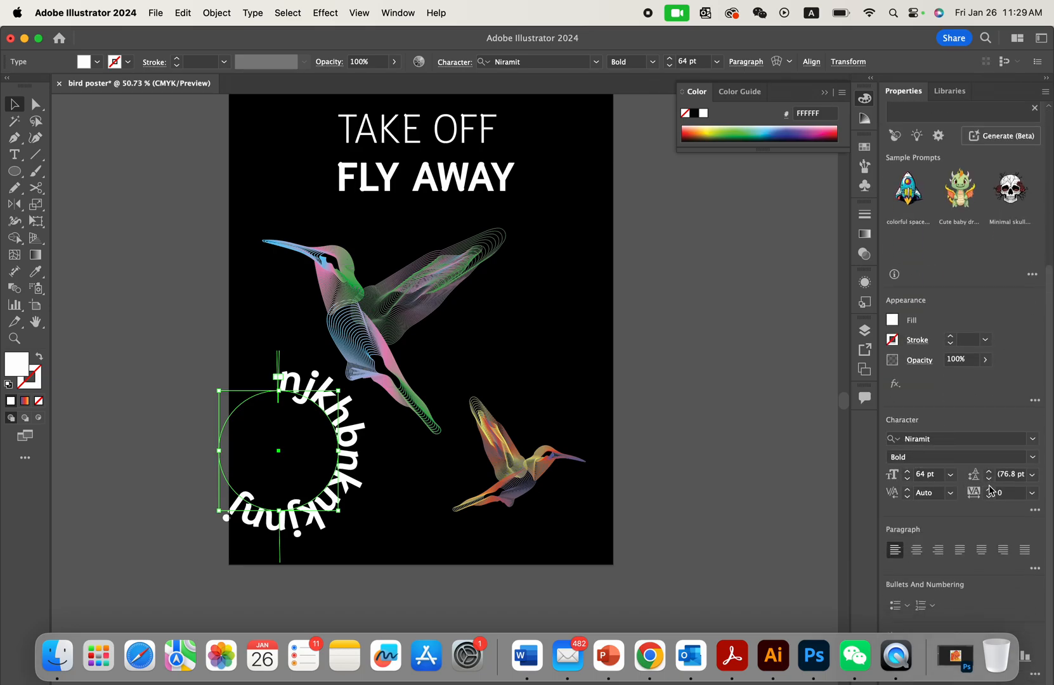
pyautogui.click(990, 489)
pyautogui.click(990, 489)
pyautogui.click(990, 489)
pyautogui.click(990, 489)
pyautogui.click(990, 489)
pyautogui.click(990, 489)
pyautogui.click(990, 489)
pyautogui.click(990, 489)
pyautogui.click(990, 489)
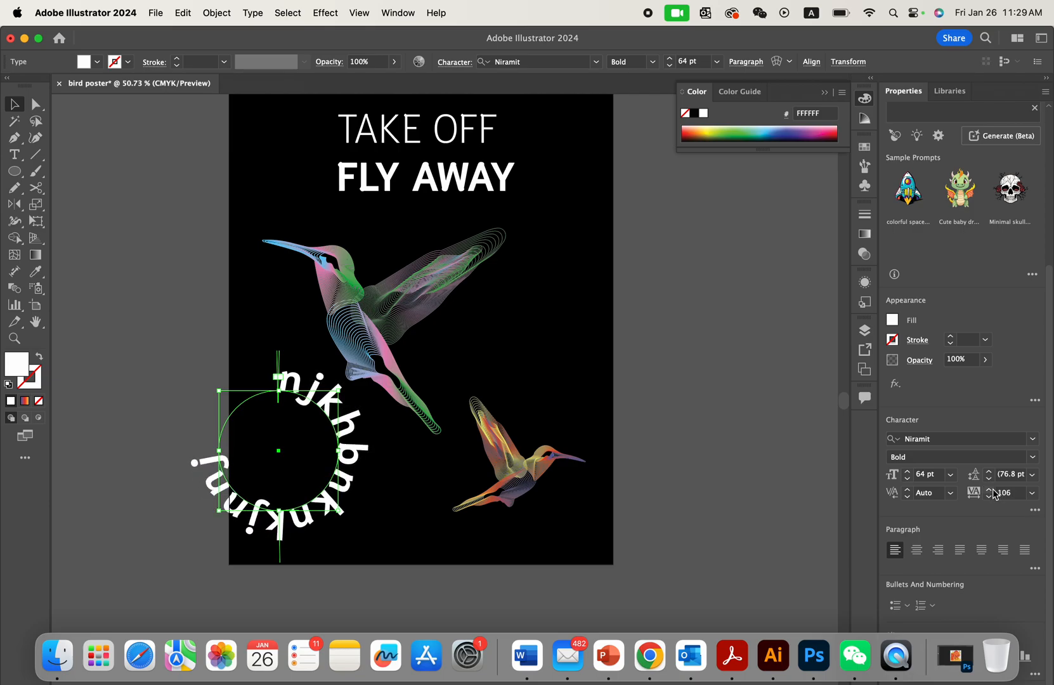
# - Move the circular text beside the large hummingbird's wing and rotate it so its gap faces down
pyautogui.moveTo(330, 500); pyautogui.dragTo(563, 374)
pyautogui.moveTo(579, 260); pyautogui.dragTo(376, 374)
pyautogui.moveTo(523, 259); pyautogui.dragTo(511, 236)
pyautogui.scroll(-5, 412, 354)
# - Shift the large hummingbird to about X 3.19 in, Y 5.80 in and scale the circular text down to about 45.93 pt
pyautogui.moveTo(393, 383); pyautogui.dragTo(392, 341)
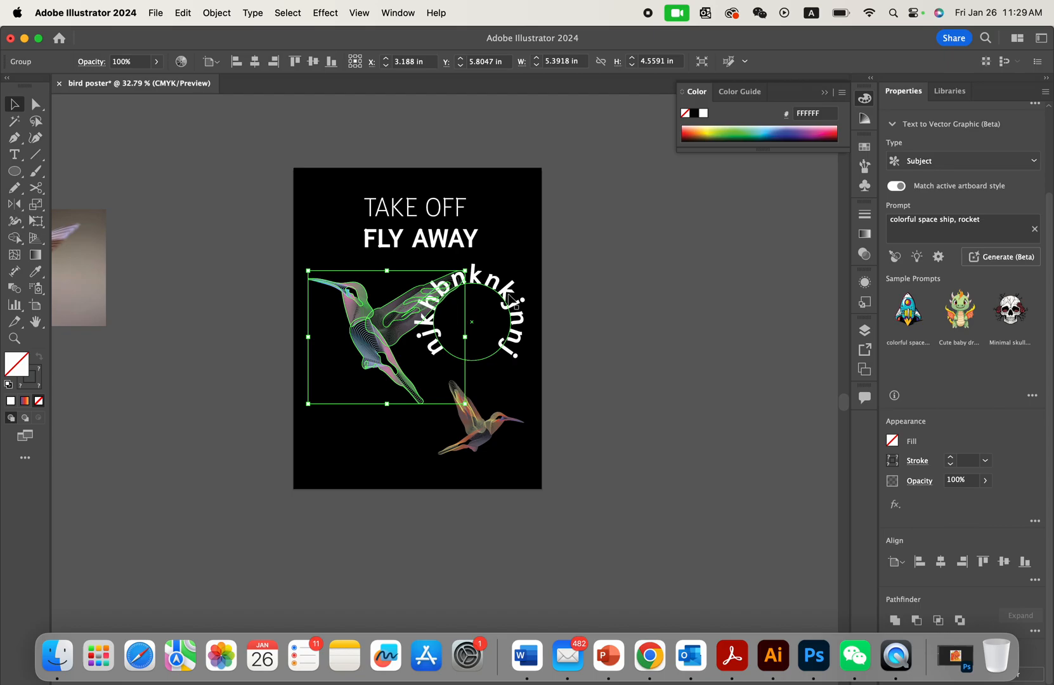
pyautogui.click(501, 295)
pyautogui.moveTo(471, 264); pyautogui.dragTo(499, 311)
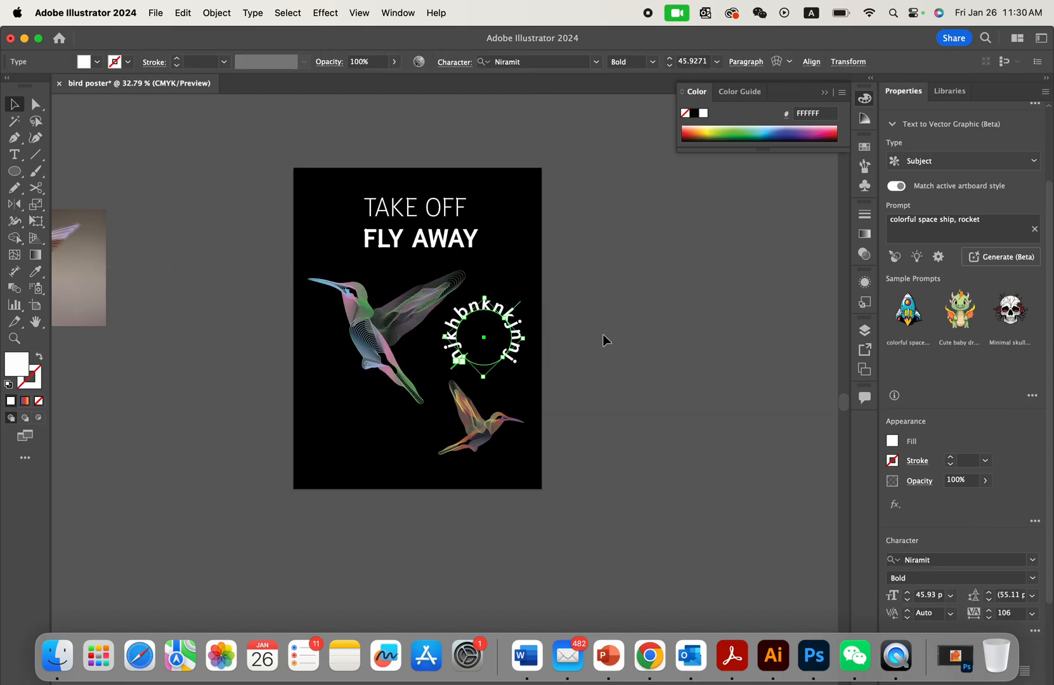
pyautogui.click(603, 335)
# - Examine how the title, both hummingbirds and the circular text are arranged on the poster
pyautogui.scroll(3, 513, 363)
pyautogui.scroll(-3, 522, 483)
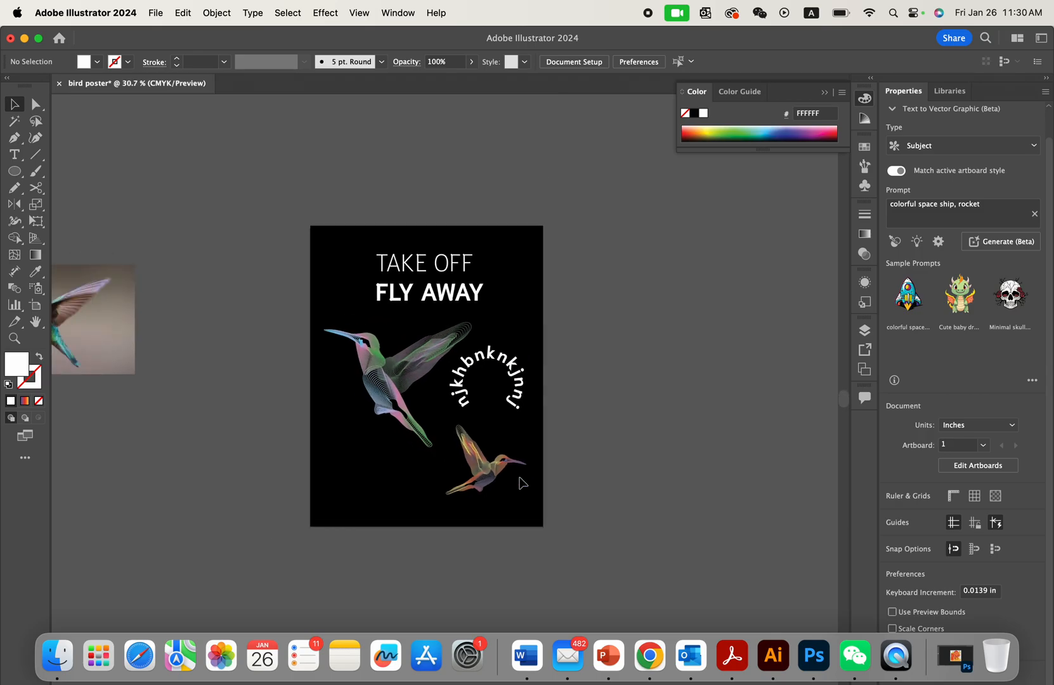
pyautogui.scroll(2, 360, 448)
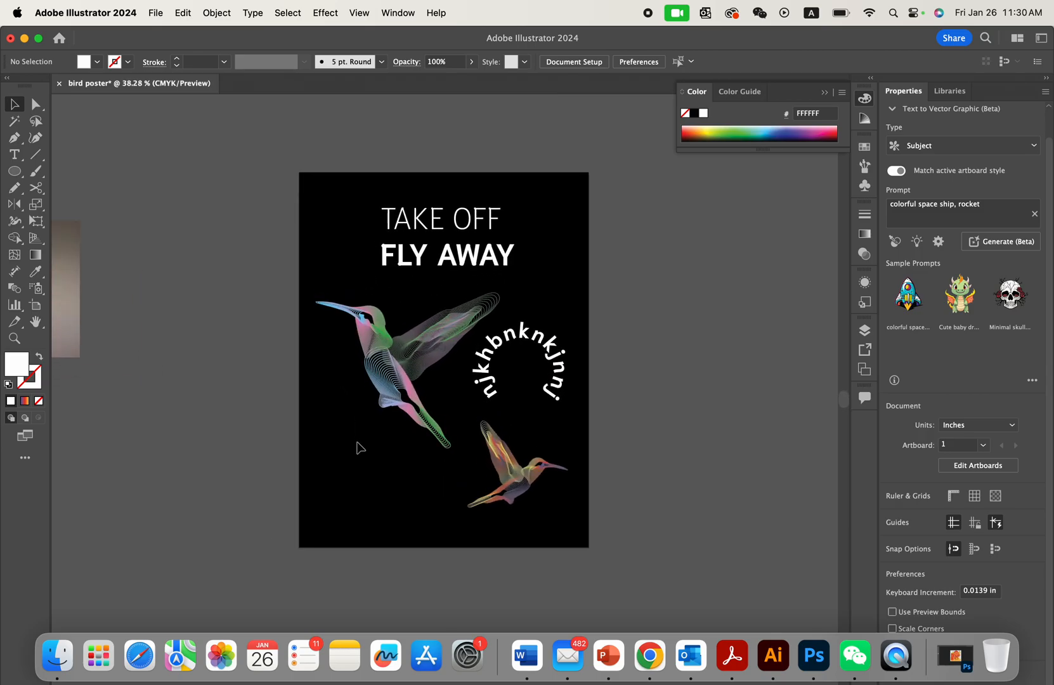
pyautogui.click(406, 391)
pyautogui.keyDown('shift'); pyautogui.click(542, 477); pyautogui.keyUp('shift')
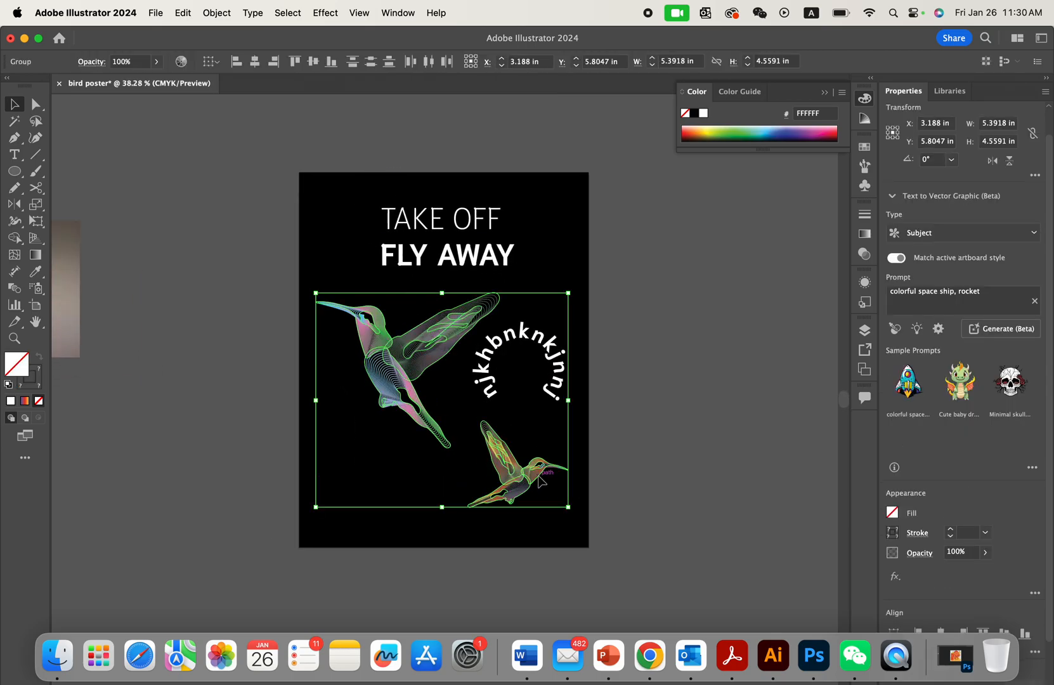
pyautogui.click(667, 423)
pyautogui.scroll(1, 395, 336)
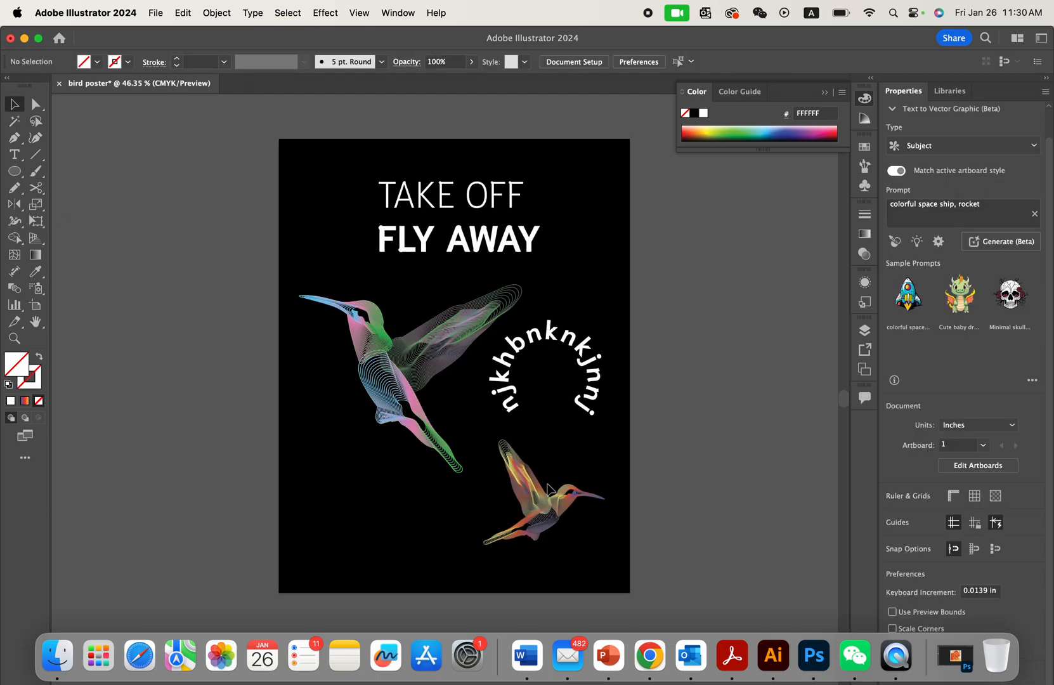
pyautogui.scroll(-2, 562, 393)
pyautogui.hscroll(-1, 562, 393)
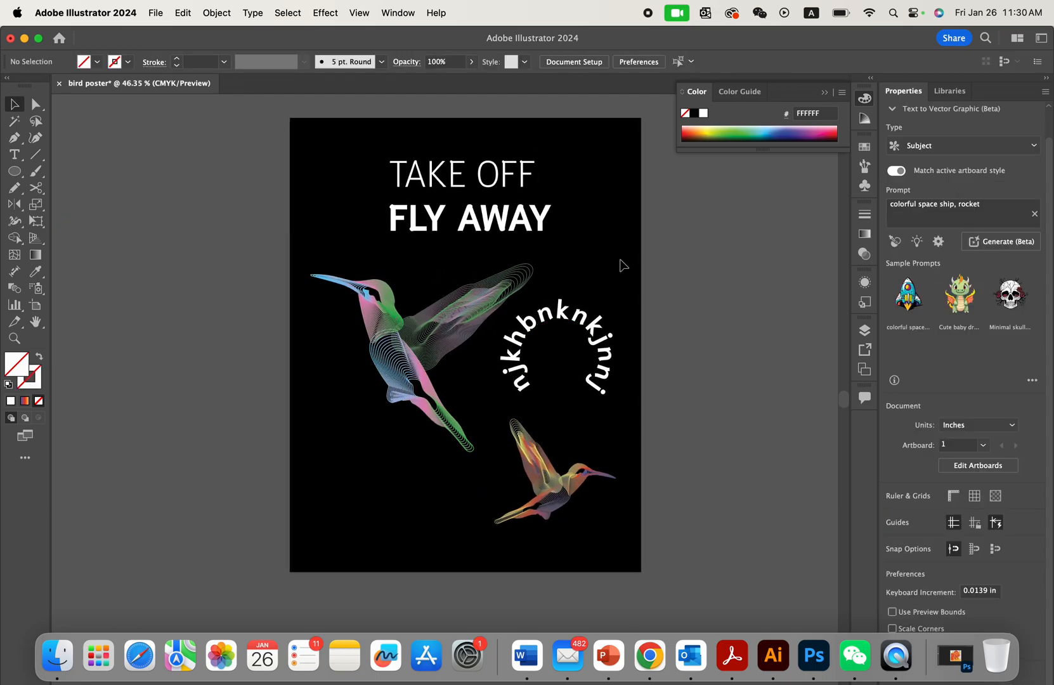
pyautogui.scroll(-1, 621, 265)
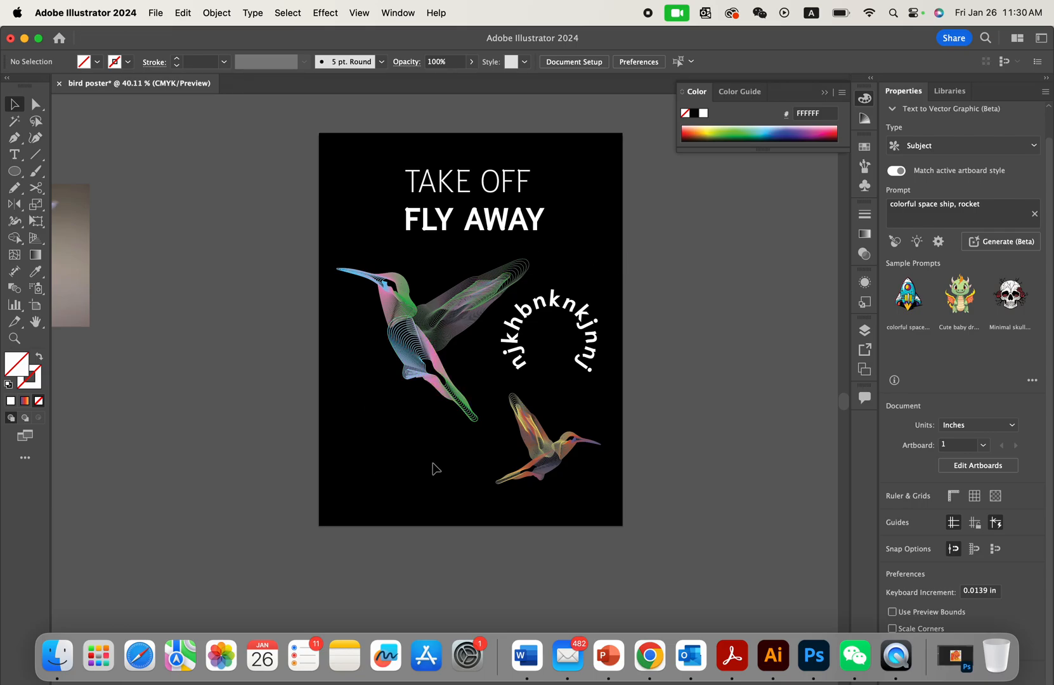
pyautogui.scroll(-3, 382, 415)
pyautogui.hscroll(2, 382, 415)
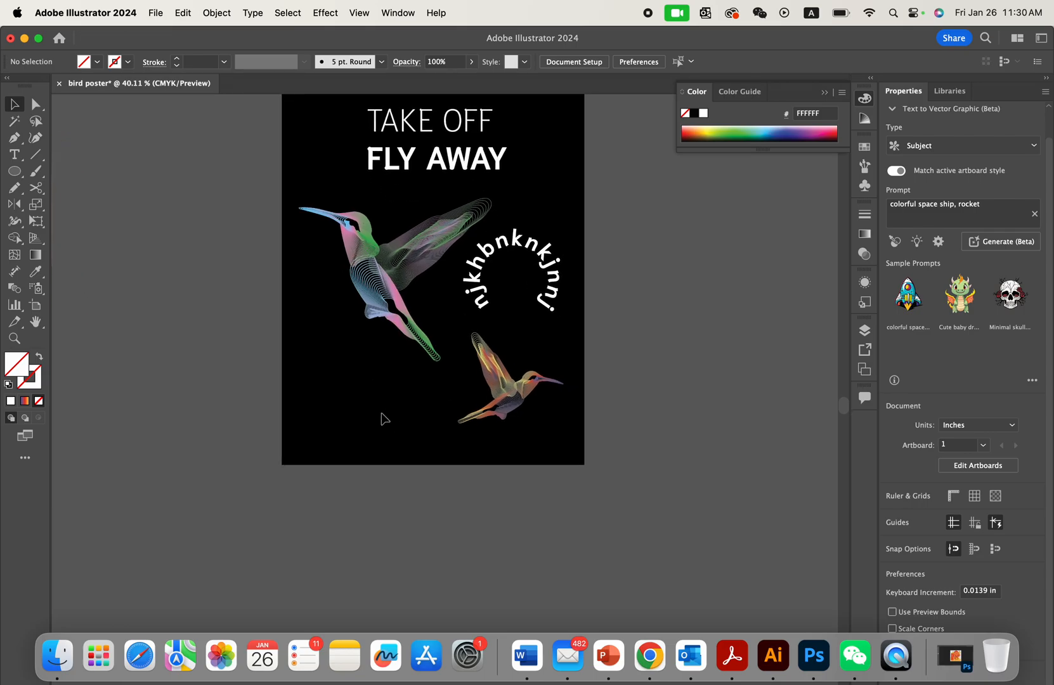
pyautogui.scroll(3, 378, 268)
pyautogui.scroll(-2, 393, 198)
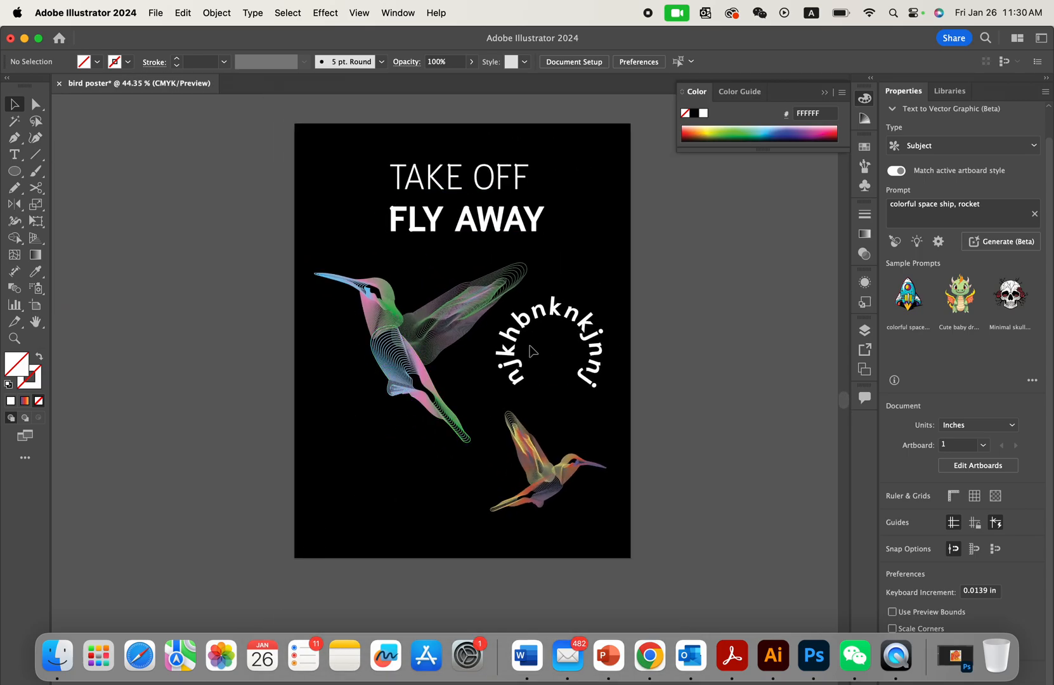
# - Nudge the circular text slightly in the space between the two hummingbirds, leaving nothing selected
pyautogui.click(536, 324)
pyautogui.click(641, 313)
pyautogui.scroll(2, 548, 282)
pyautogui.moveTo(552, 322)
pyautogui.mouseDown()
pyautogui.moveTo(494, 199)
pyautogui.moveTo(556, 298)
pyautogui.moveTo(550, 315)
pyautogui.mouseUp()
pyautogui.scroll(-1, 550, 313)
pyautogui.click(655, 309)
pyautogui.scroll(2, 655, 311)
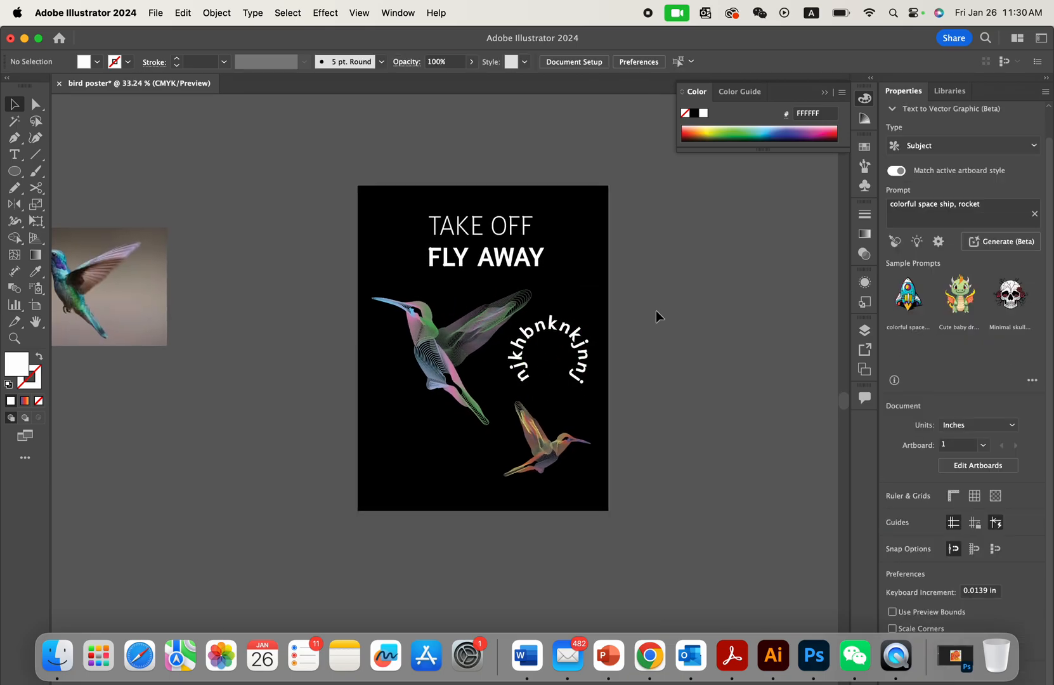
pyautogui.scroll(-2, 656, 310)
pyautogui.scroll(3, 656, 311)
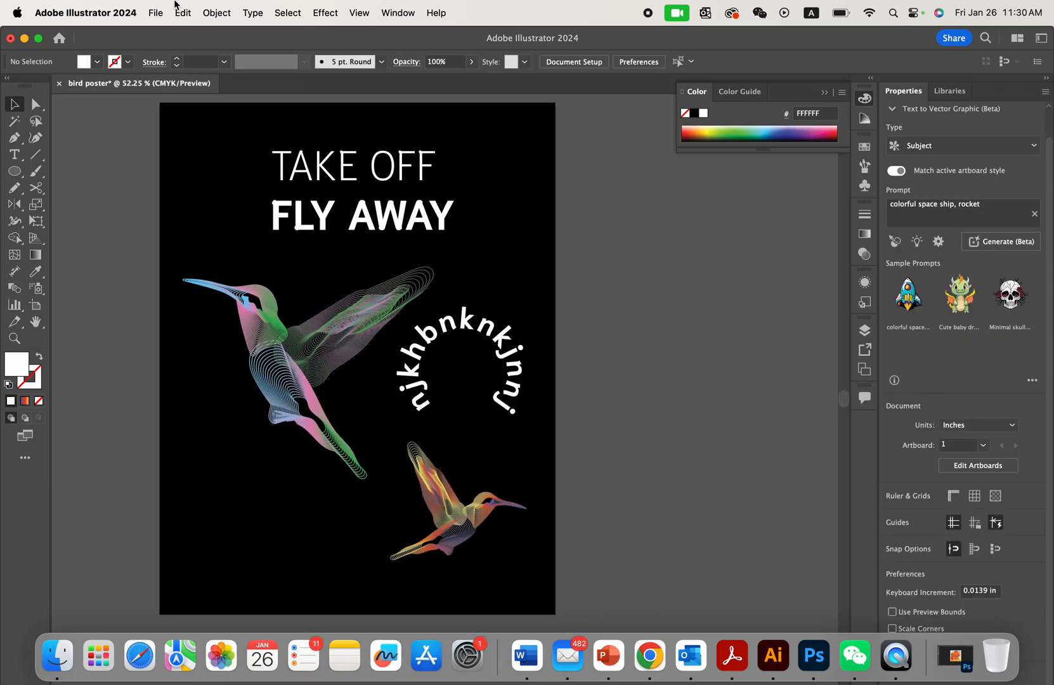
pyautogui.click(155, 11)
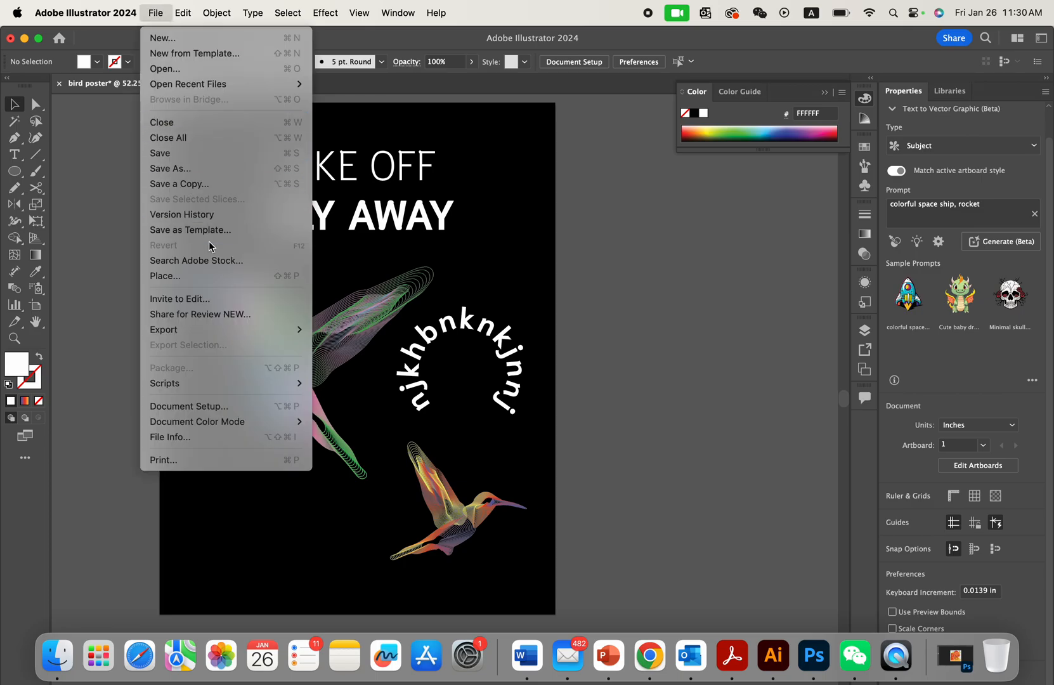
pyautogui.click(118, 237)
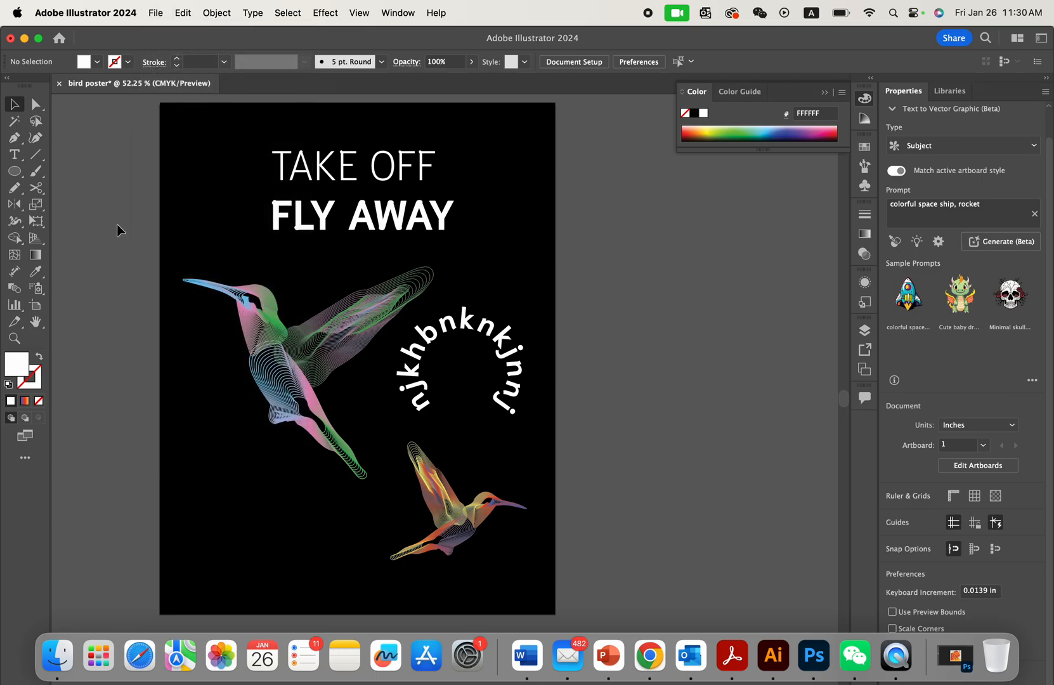
pyautogui.click(156, 13)
pyautogui.click(116, 189)
pyautogui.scroll(-3, 116, 190)
pyautogui.hscroll(-2, 116, 190)
pyautogui.scroll(2, 116, 190)
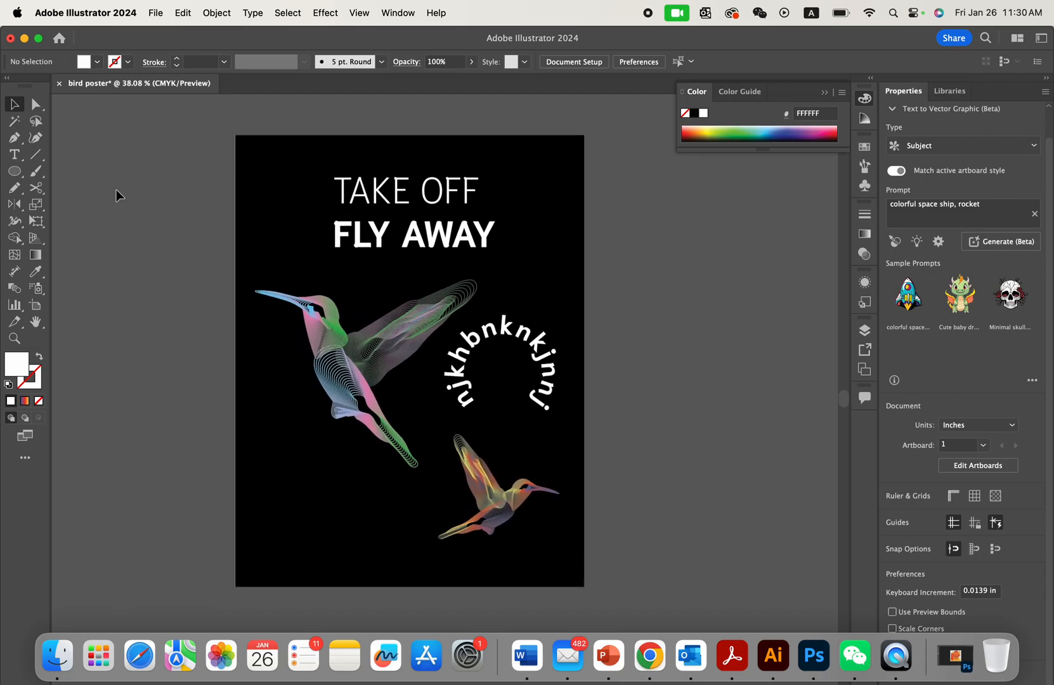
# - Start saving the poster under a new file on the computer, choosing Adobe PDF (pdf) as the format
pyautogui.click(156, 12)
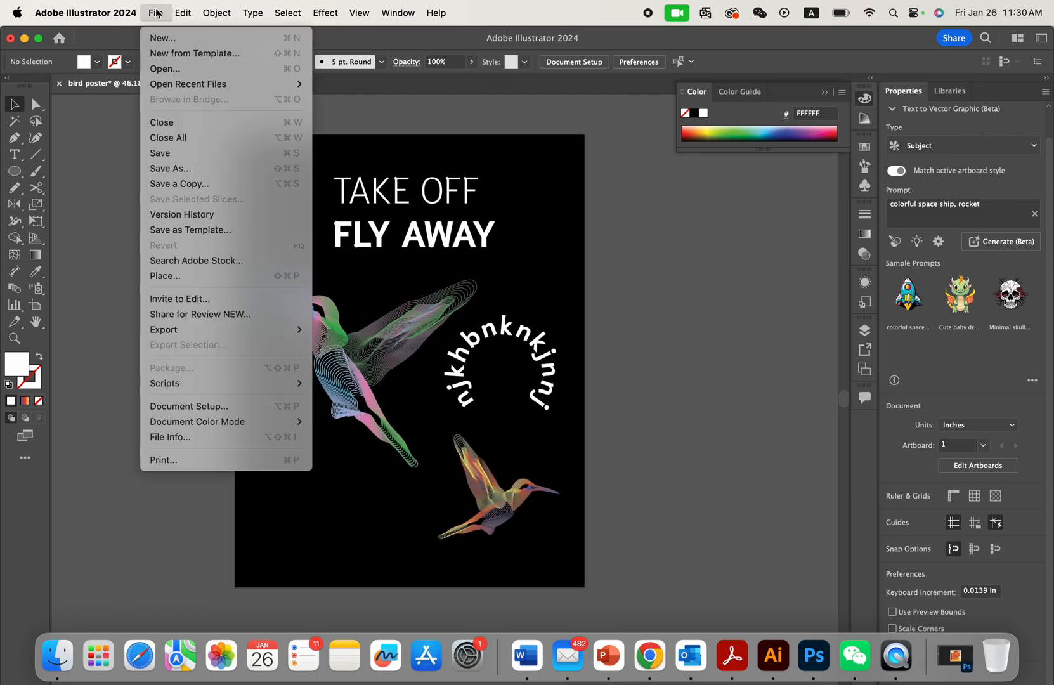
pyautogui.click(190, 169)
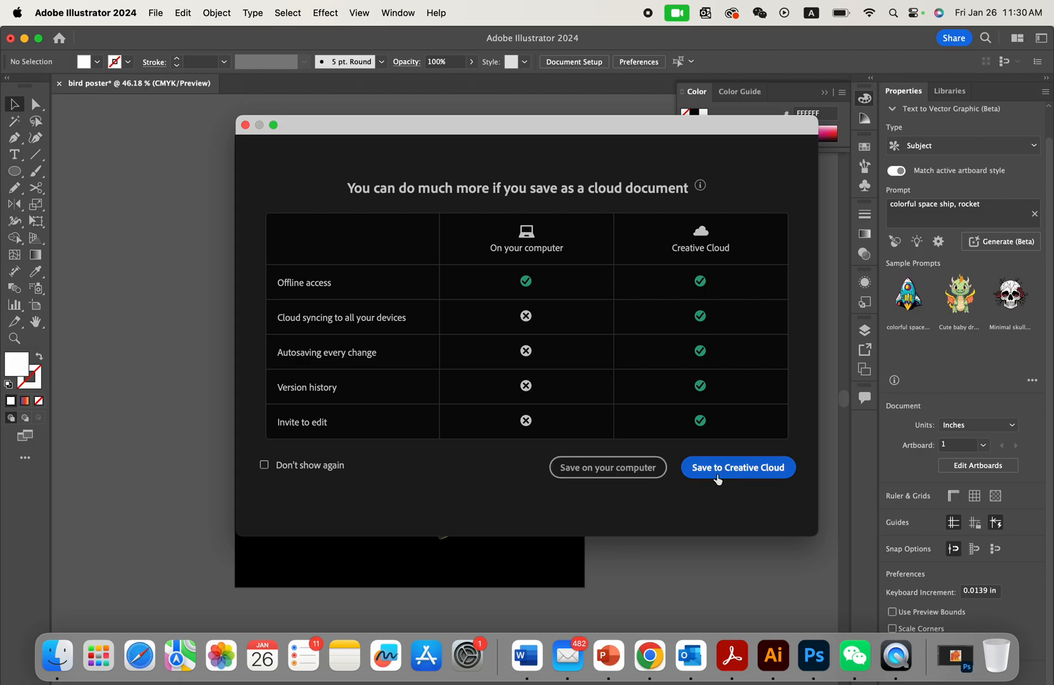
pyautogui.click(656, 471)
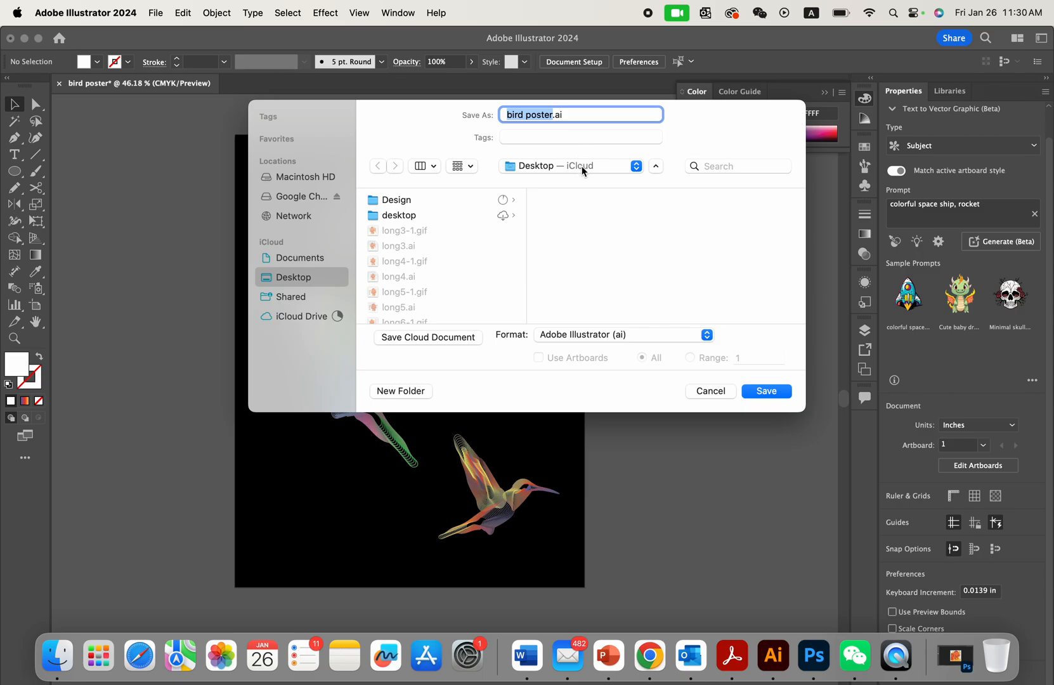
pyautogui.click(590, 336)
pyautogui.click(533, 337)
pyautogui.click(580, 337)
pyautogui.click(587, 380)
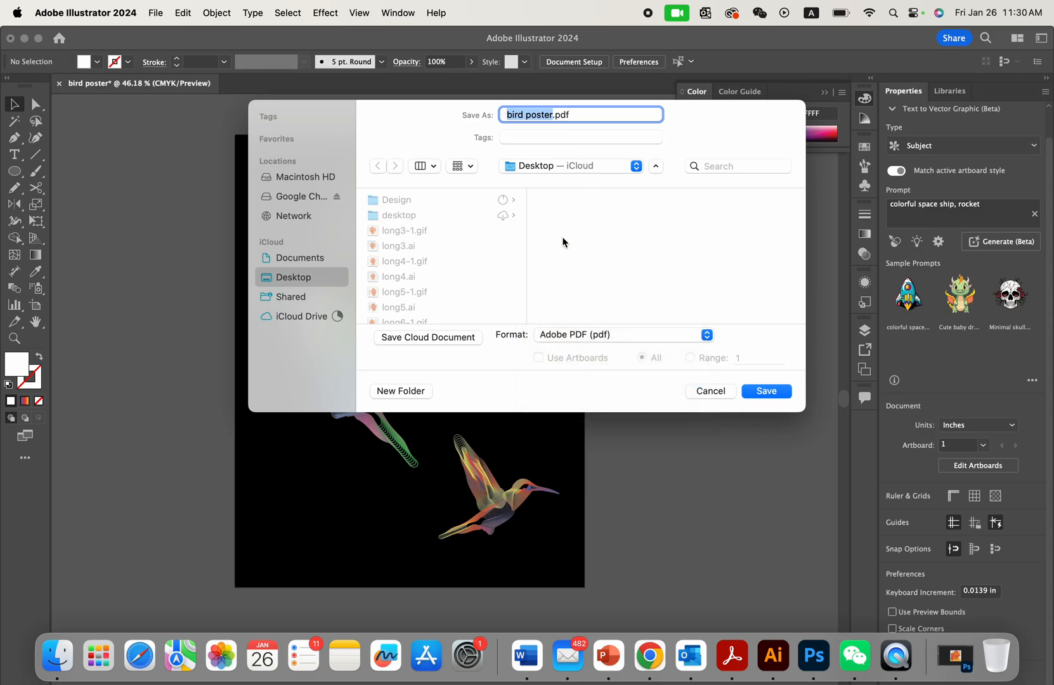
# - Save the poster as "Demo_bird poster.pdf" in the Materials Jan25 folder on the Desktop
pyautogui.click(315, 299)
pyautogui.click(308, 279)
pyautogui.scroll(-5, 450, 267)
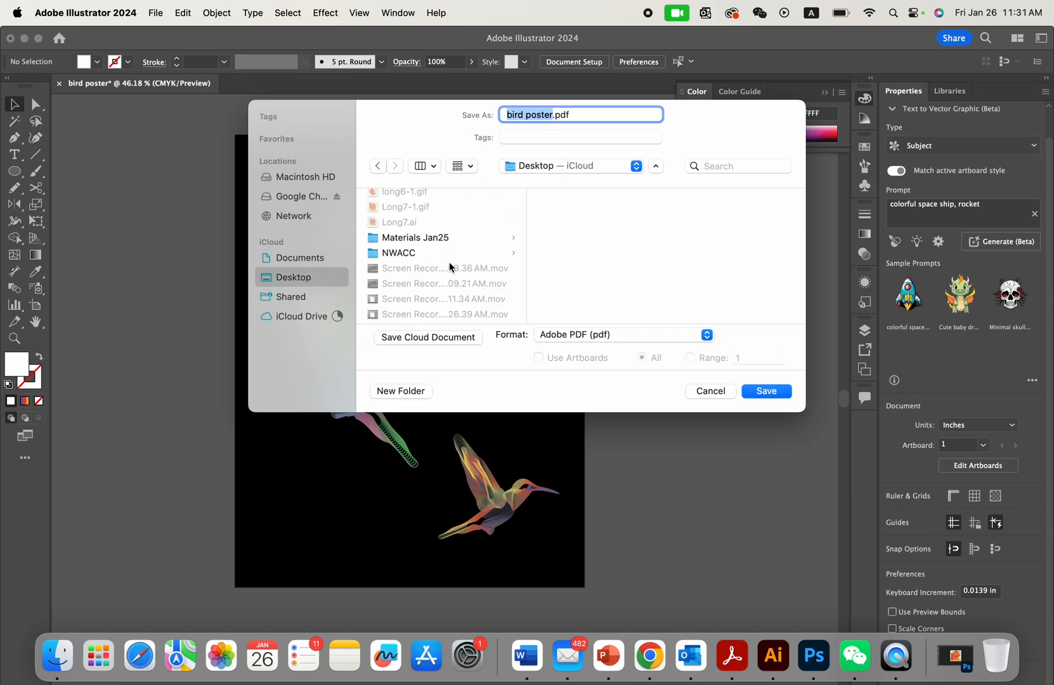
pyautogui.click(415, 221)
pyautogui.scroll(2, 417, 288)
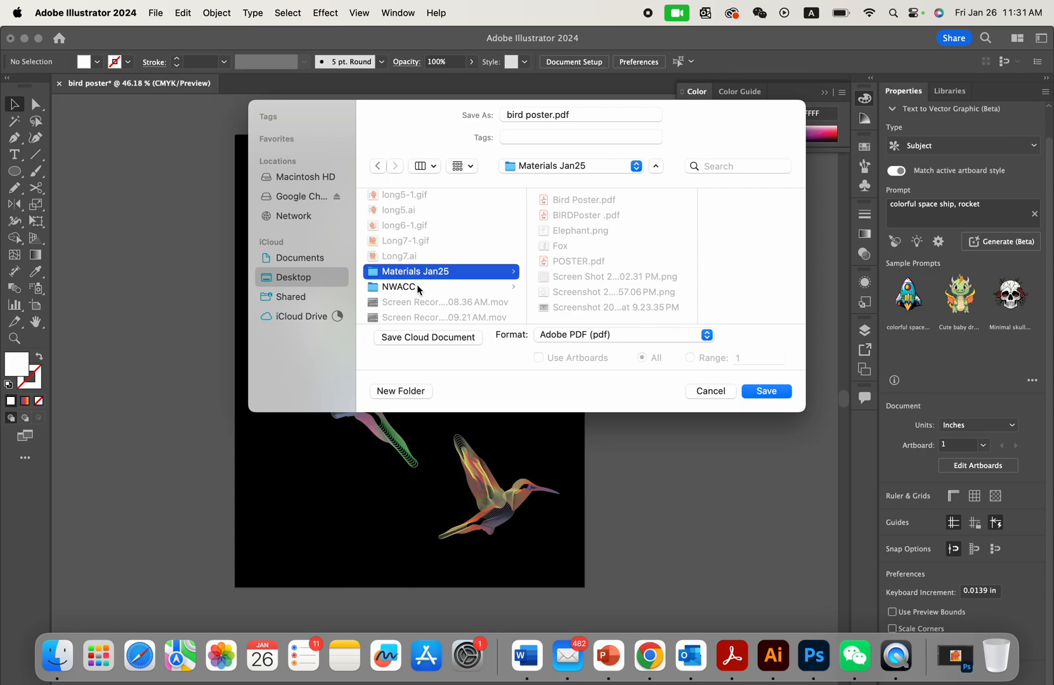
pyautogui.scroll(-1, 470, 275)
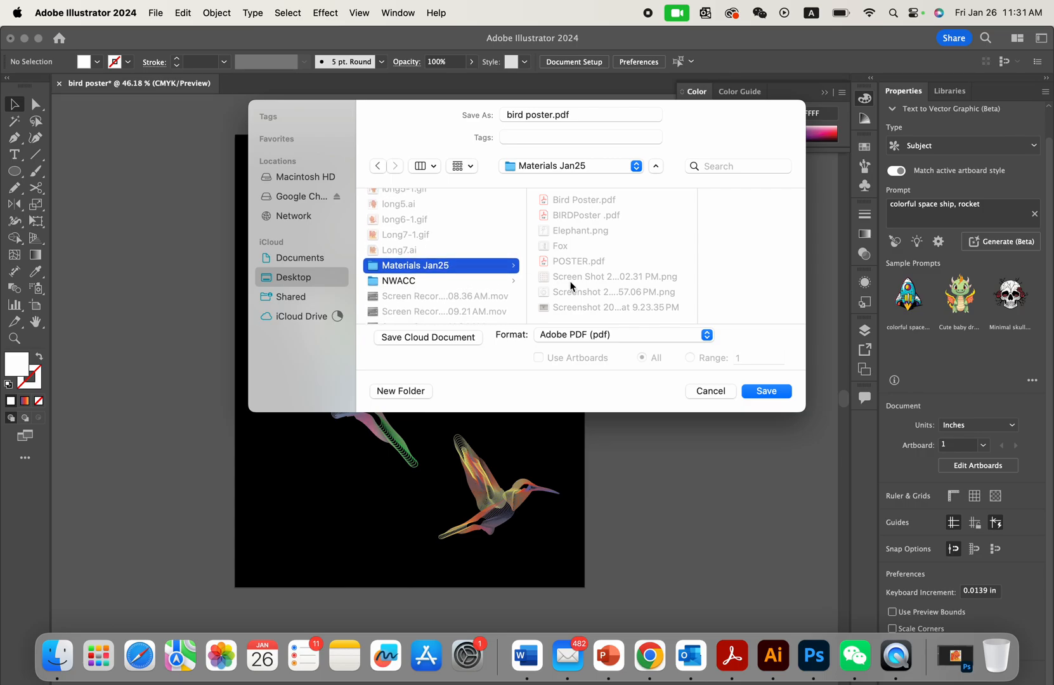
pyautogui.click(527, 117)
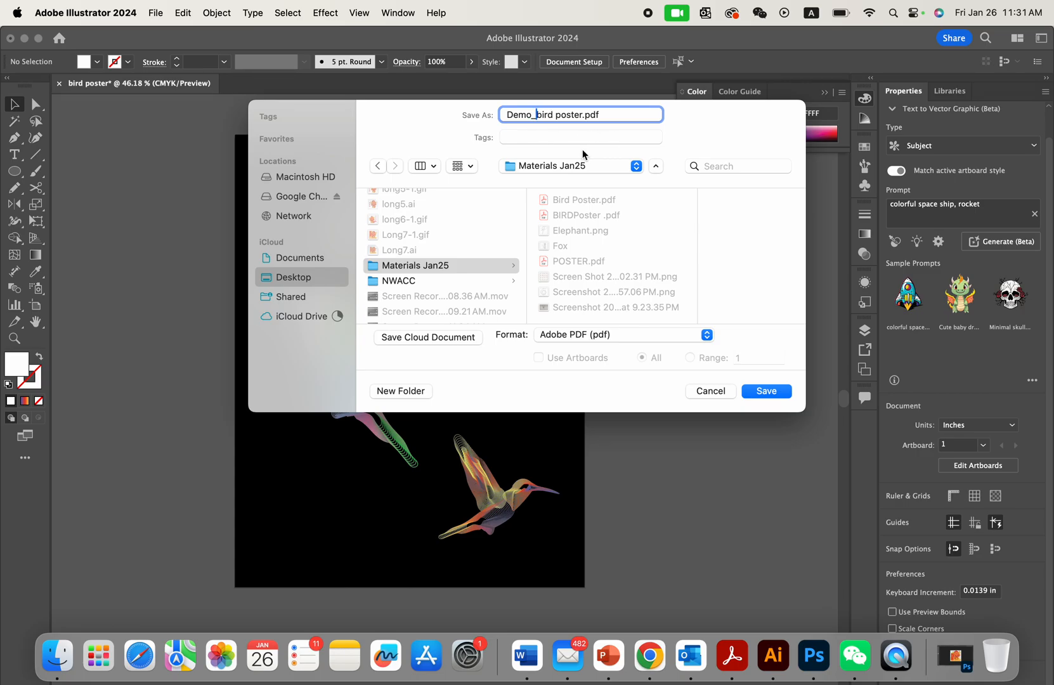
pyautogui.click(767, 392)
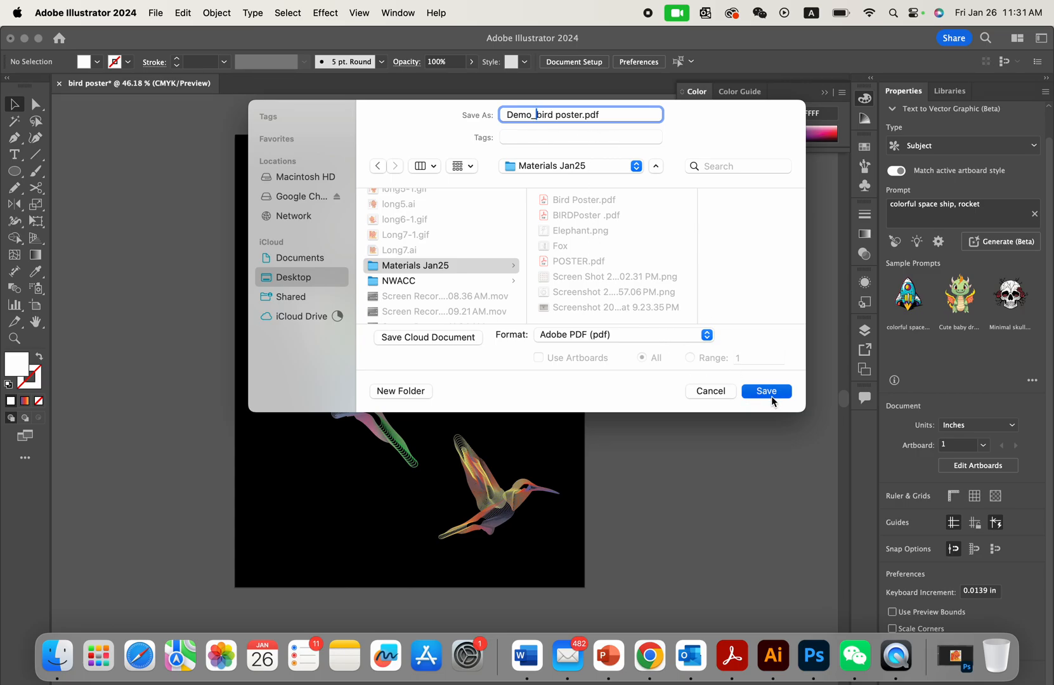
pyautogui.click(747, 517)
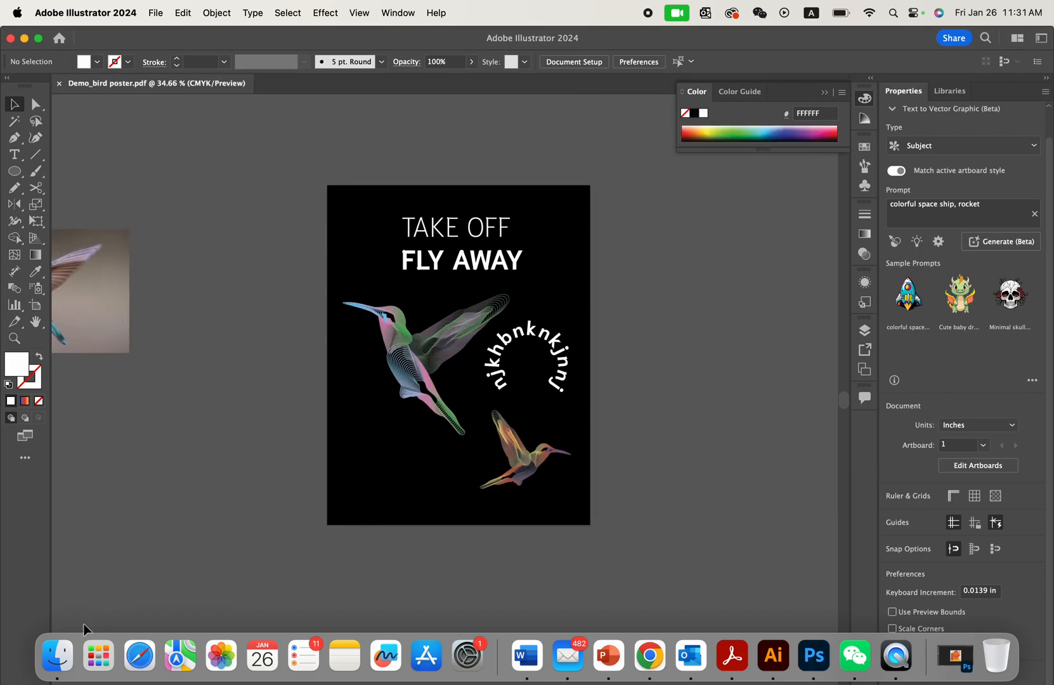
# - Switch to Finder and open "Demo_bird poster.pdf" from the Desktop's Materials Jan25 folder to check the whole page
pyautogui.click(57, 656)
pyautogui.click(133, 385)
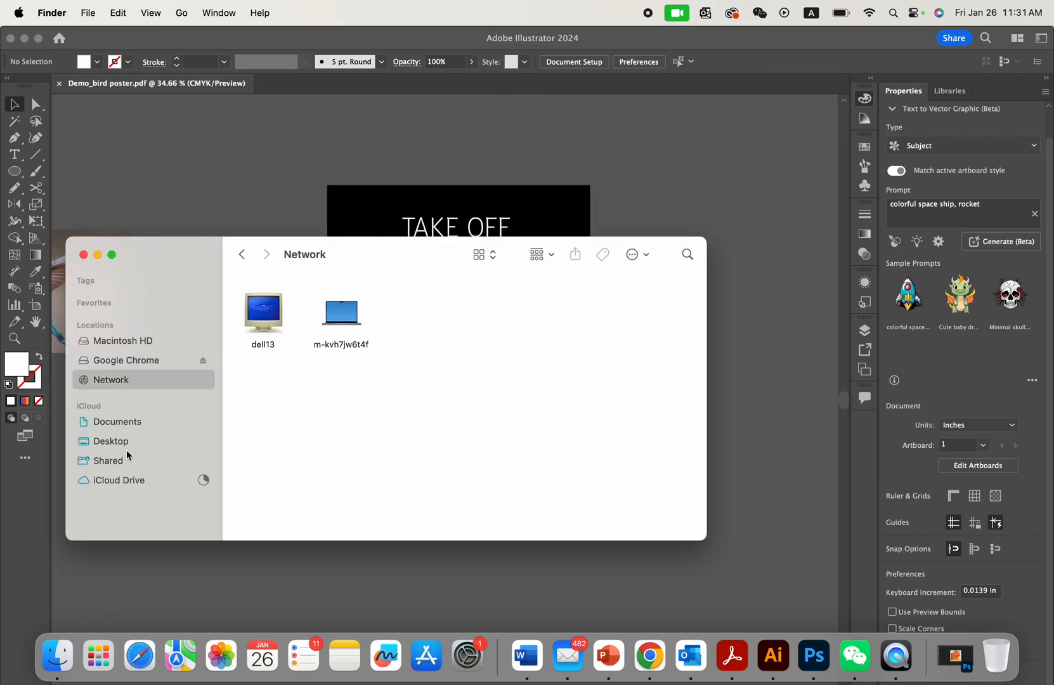
pyautogui.click(127, 458)
pyautogui.click(125, 440)
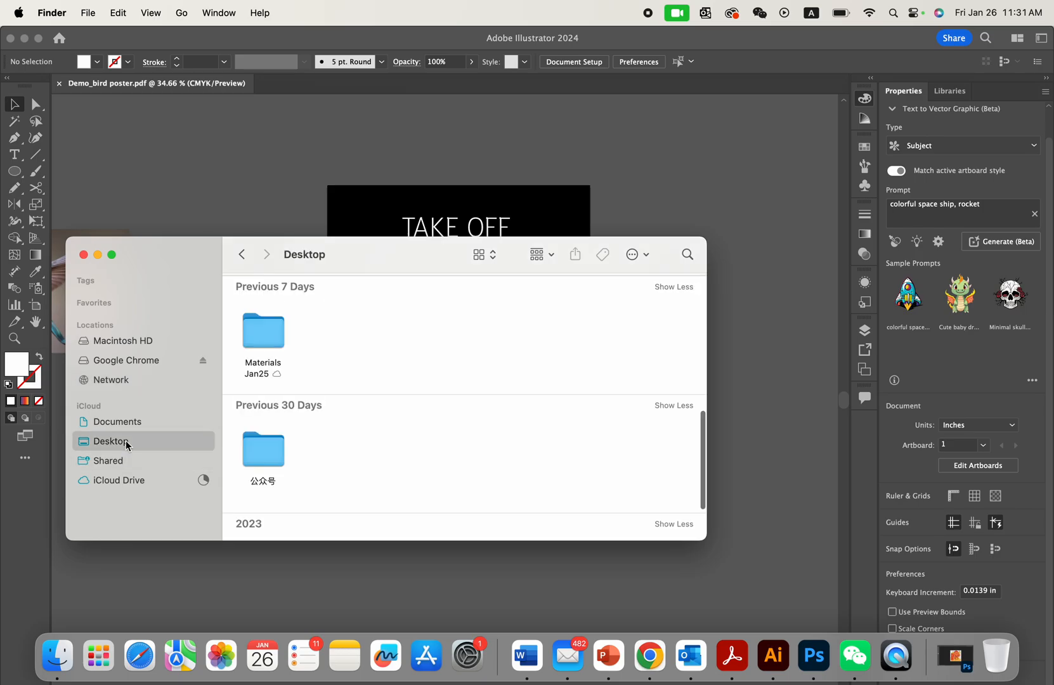
pyautogui.doubleClick(277, 334)
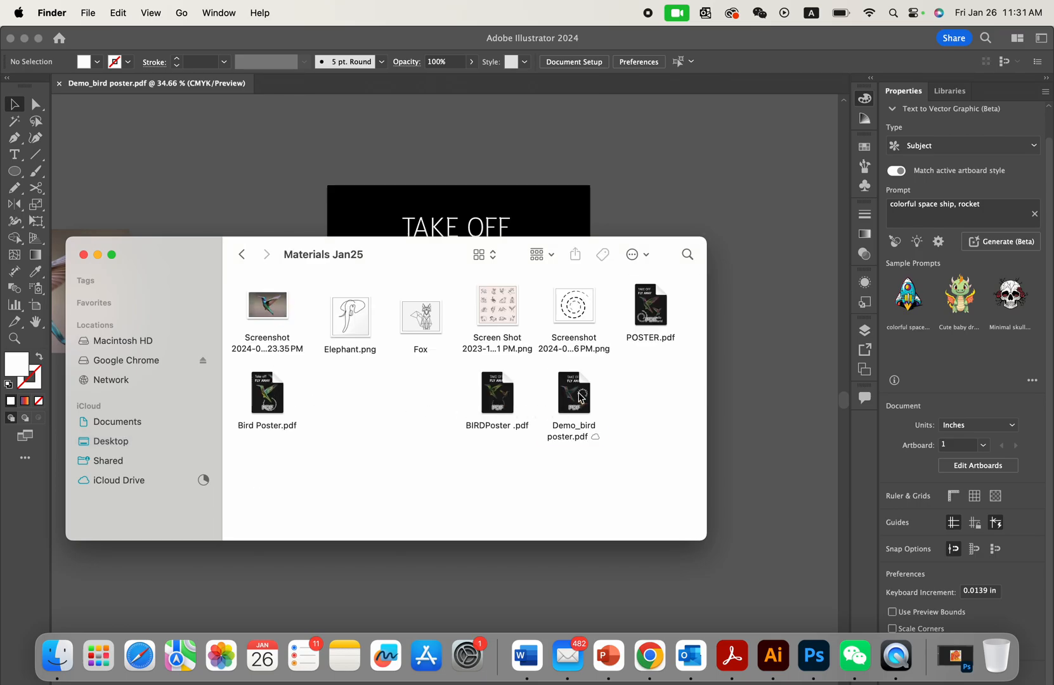
pyautogui.click(579, 398)
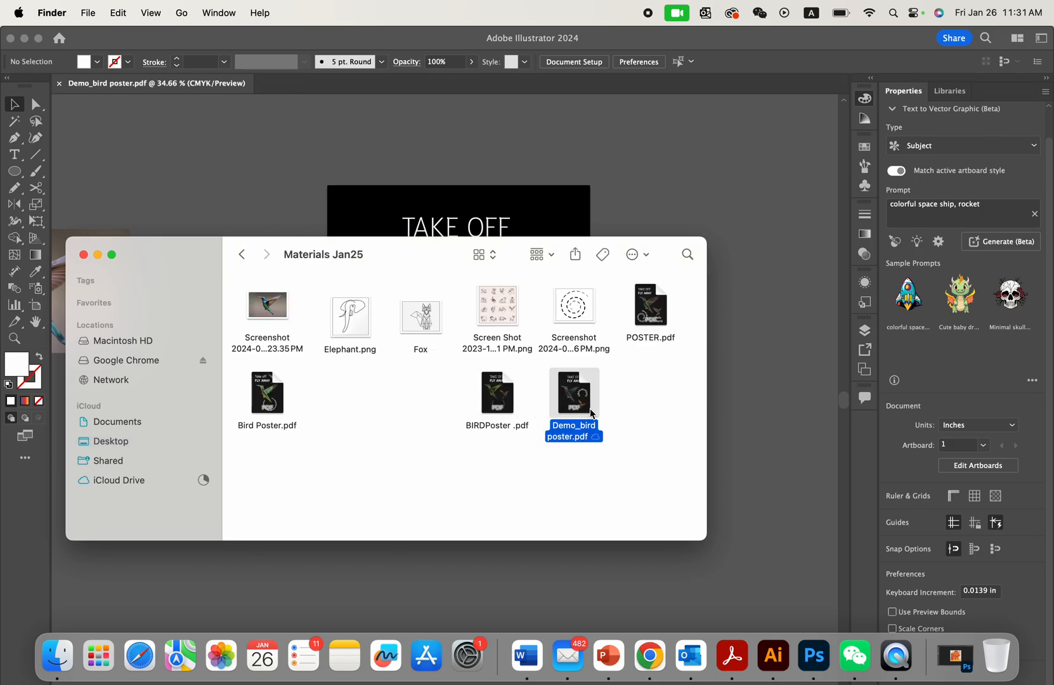
pyautogui.doubleClick(587, 405)
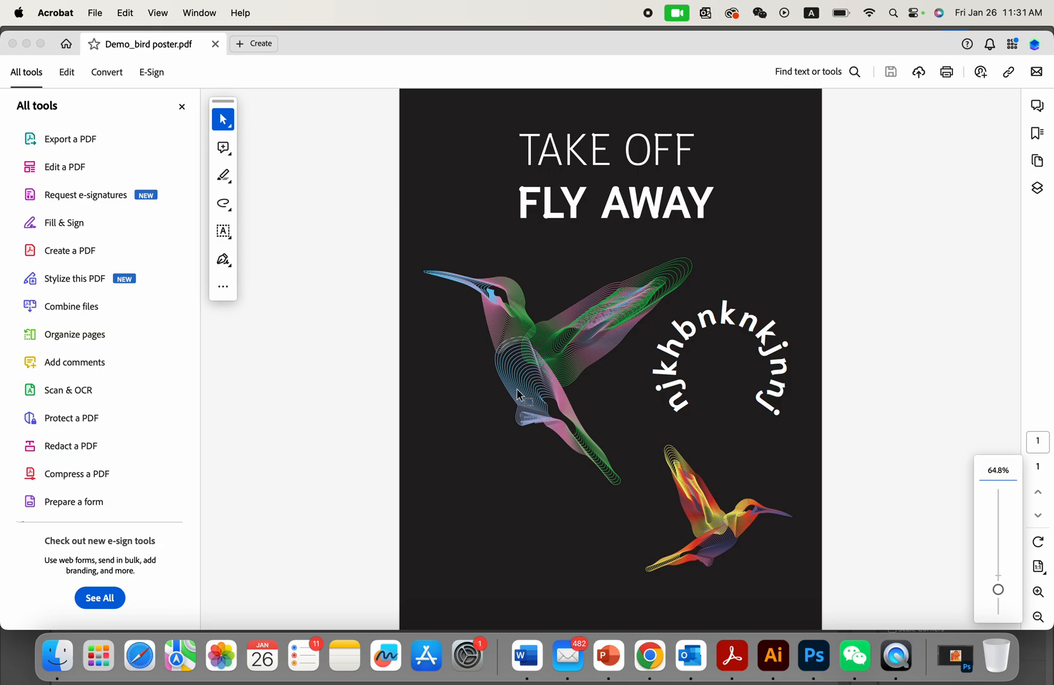
pyautogui.scroll(-3, 492, 322)
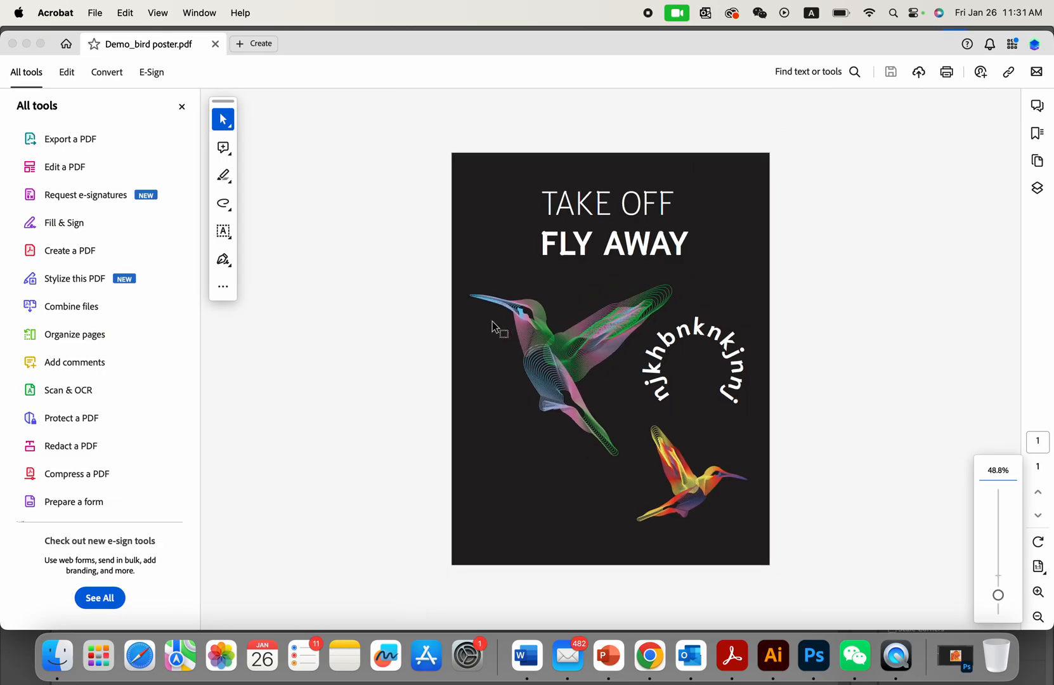
# - Switch to Chrome and open the "Weekend Project: Gradient Line Poster Design" assignment from the Week 2: Line drawing module
pyautogui.click(650, 655)
pyautogui.click(502, 59)
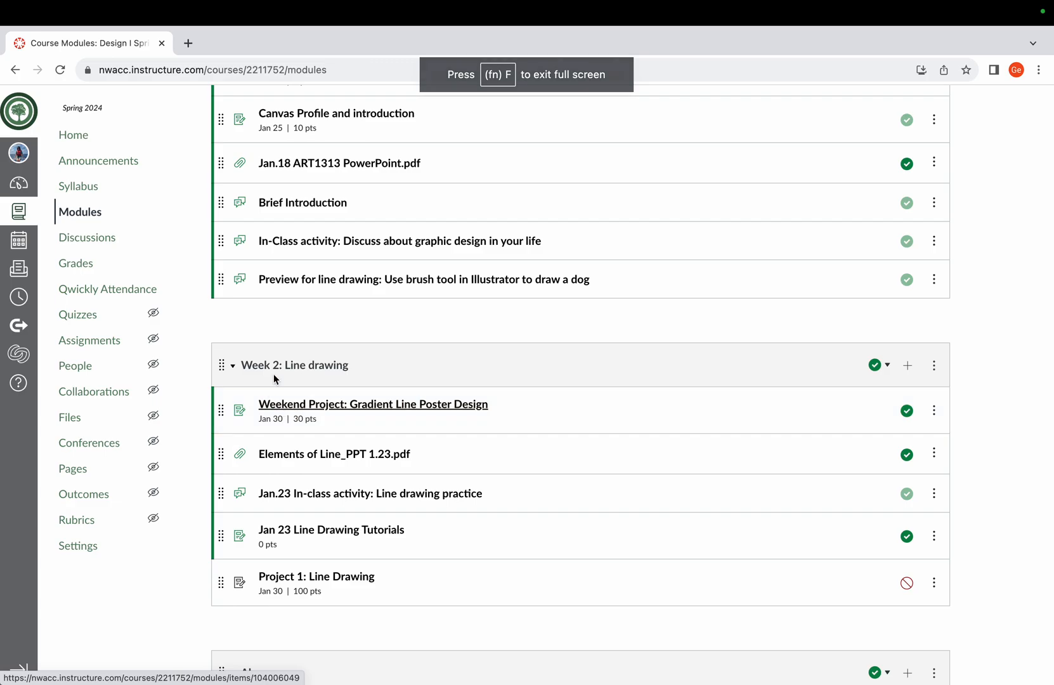
pyautogui.scroll(3, 277, 362)
pyautogui.scroll(-3, 276, 362)
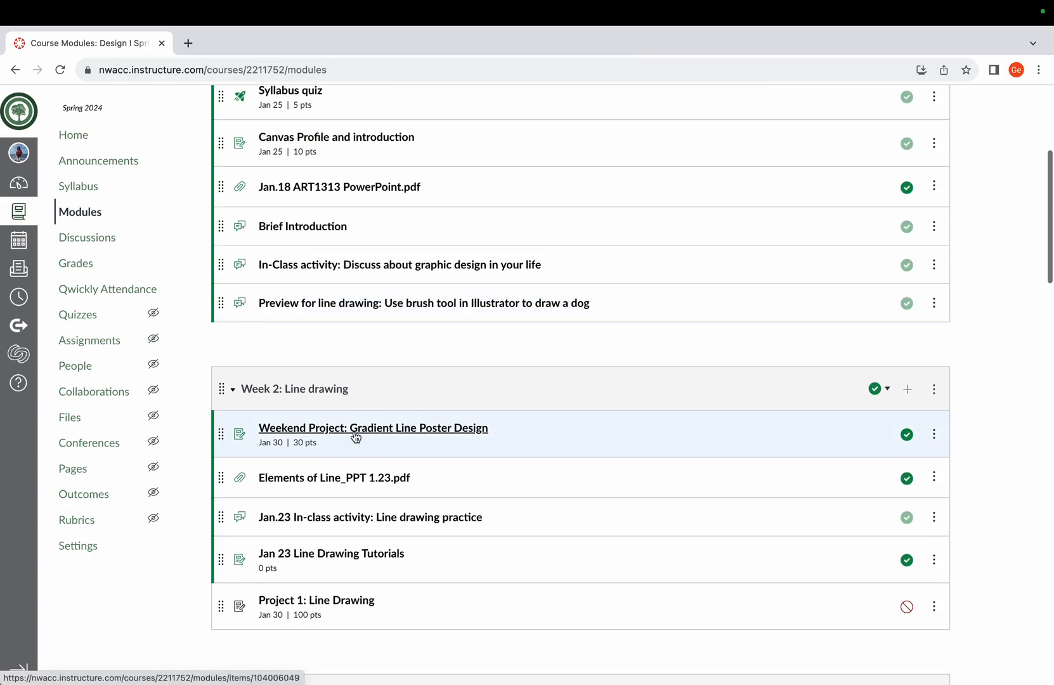
pyautogui.scroll(1, 381, 444)
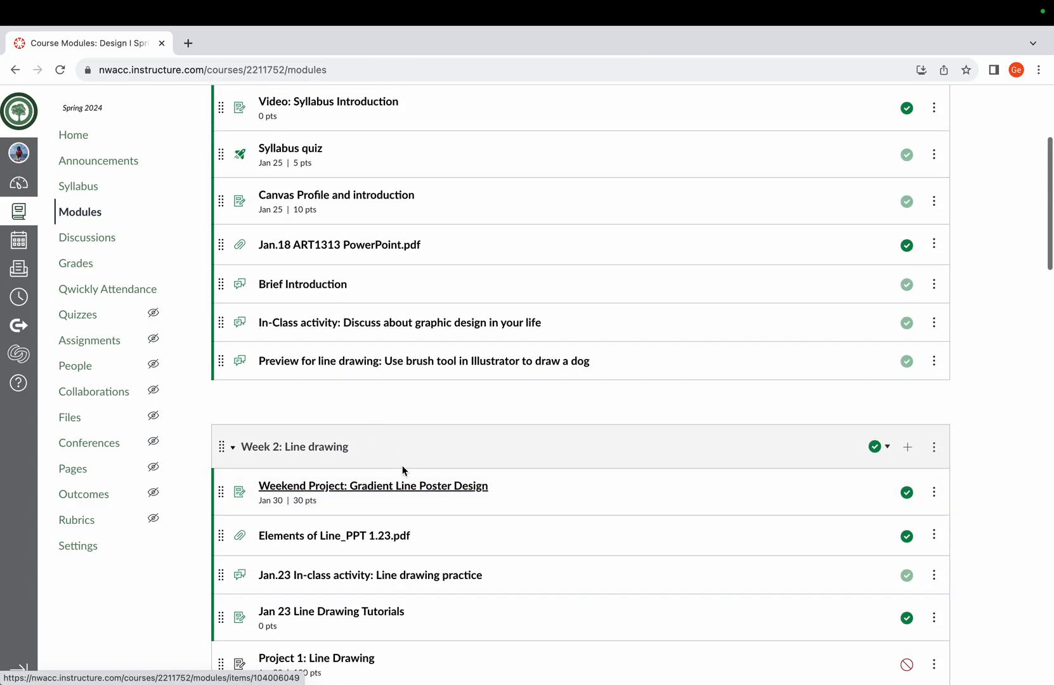
pyautogui.click(410, 487)
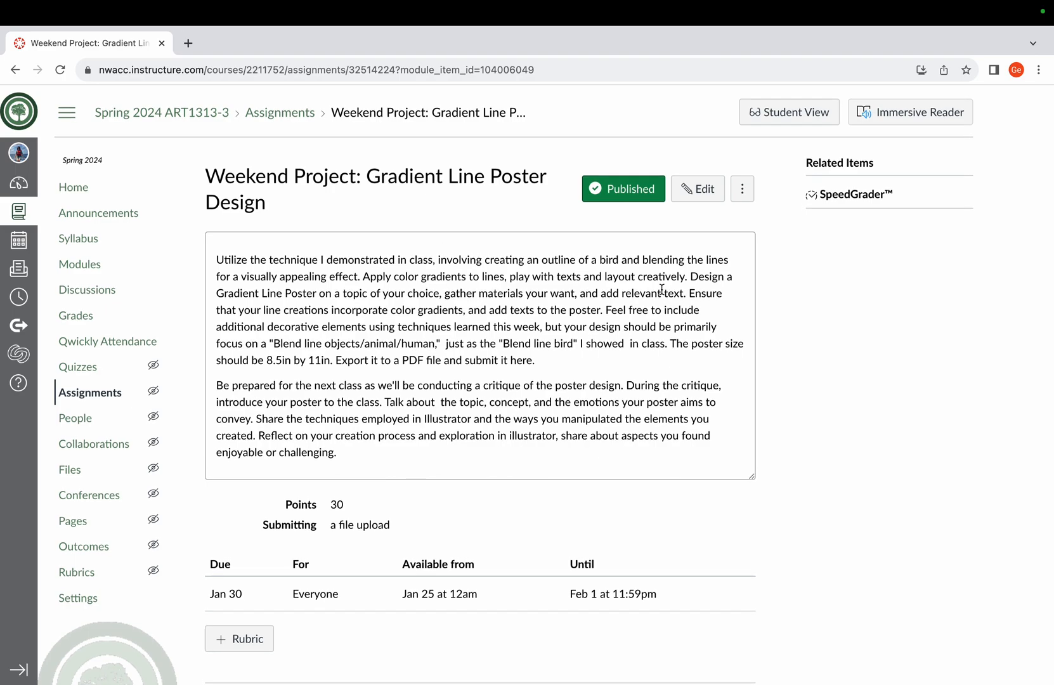
# - View the assignment in Student View, start the assignment and bring up the file chooser option for the upload
pyautogui.click(834, 122)
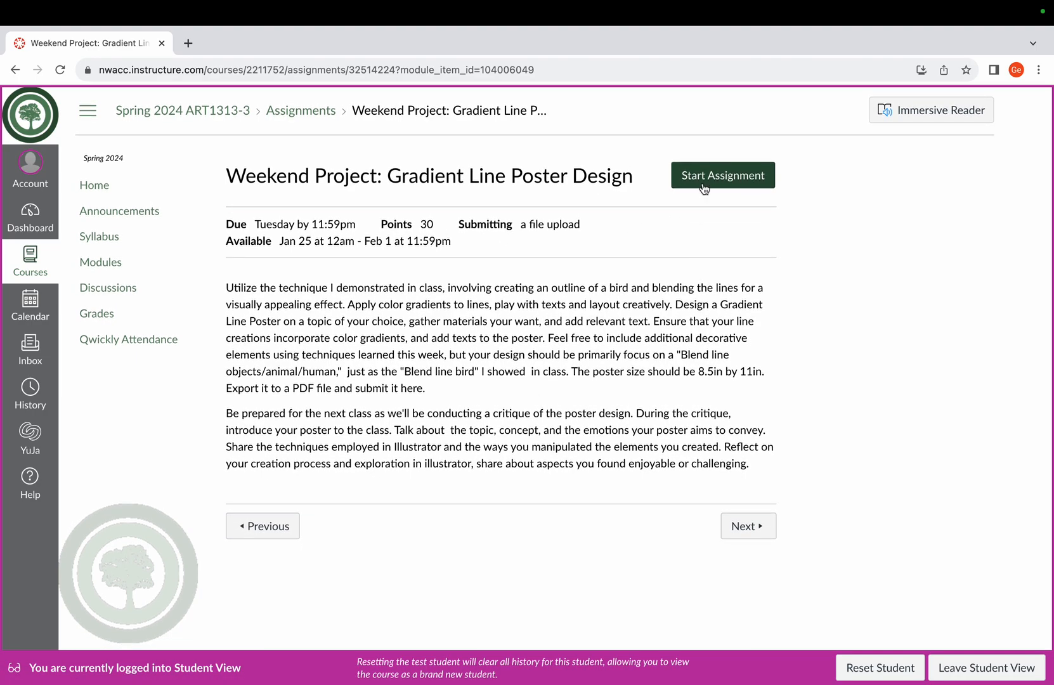
pyautogui.click(704, 183)
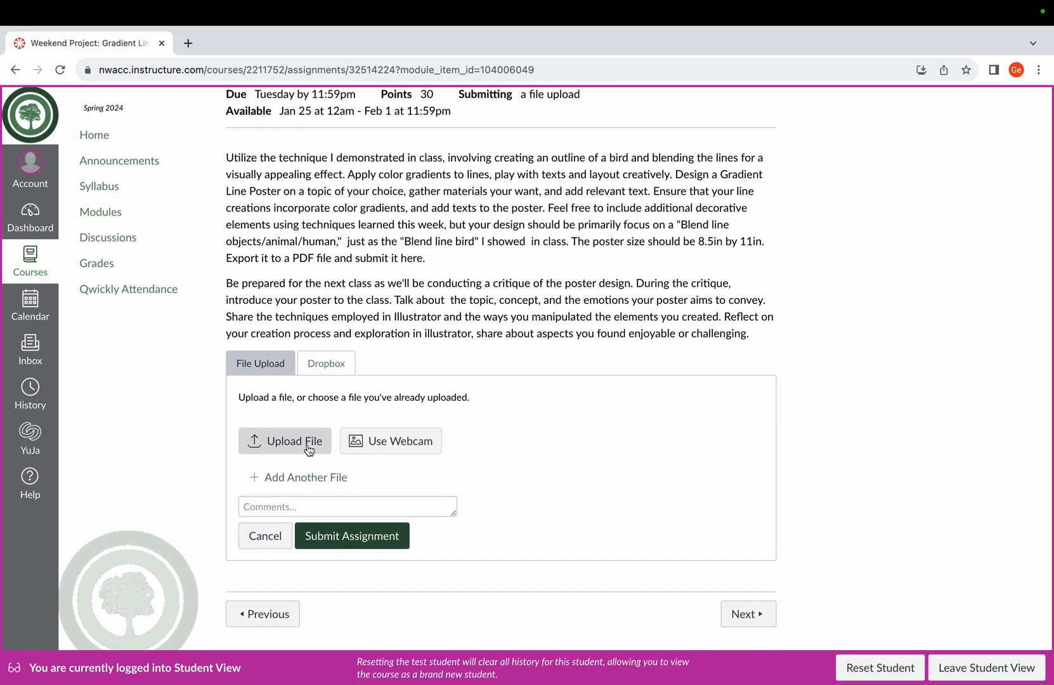
pyautogui.click(307, 444)
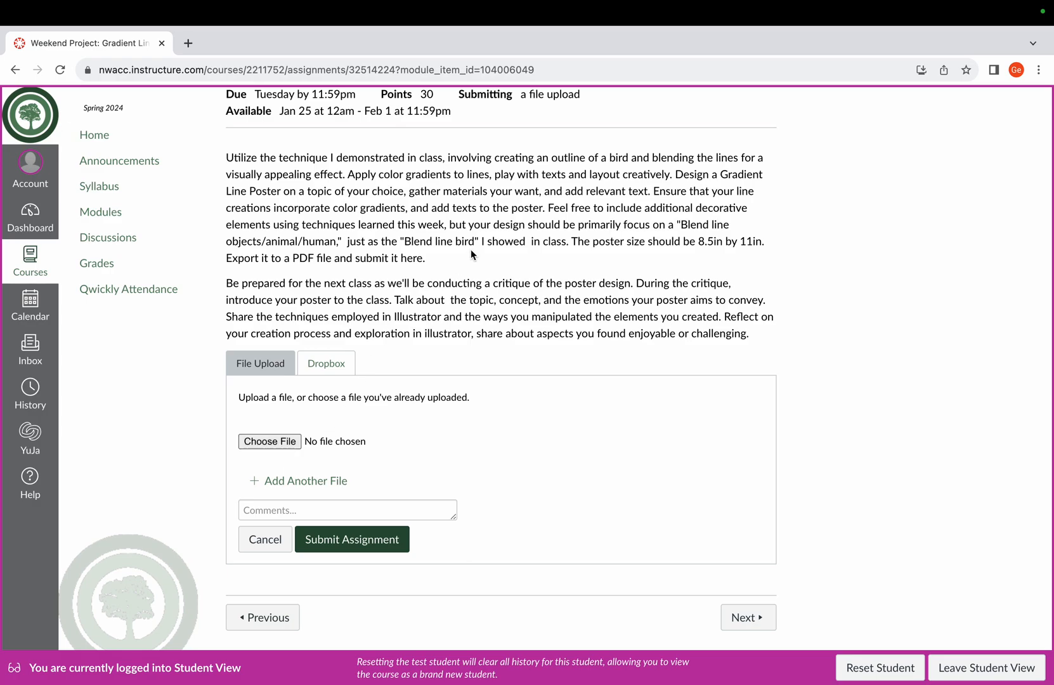
pyautogui.scroll(1, 477, 270)
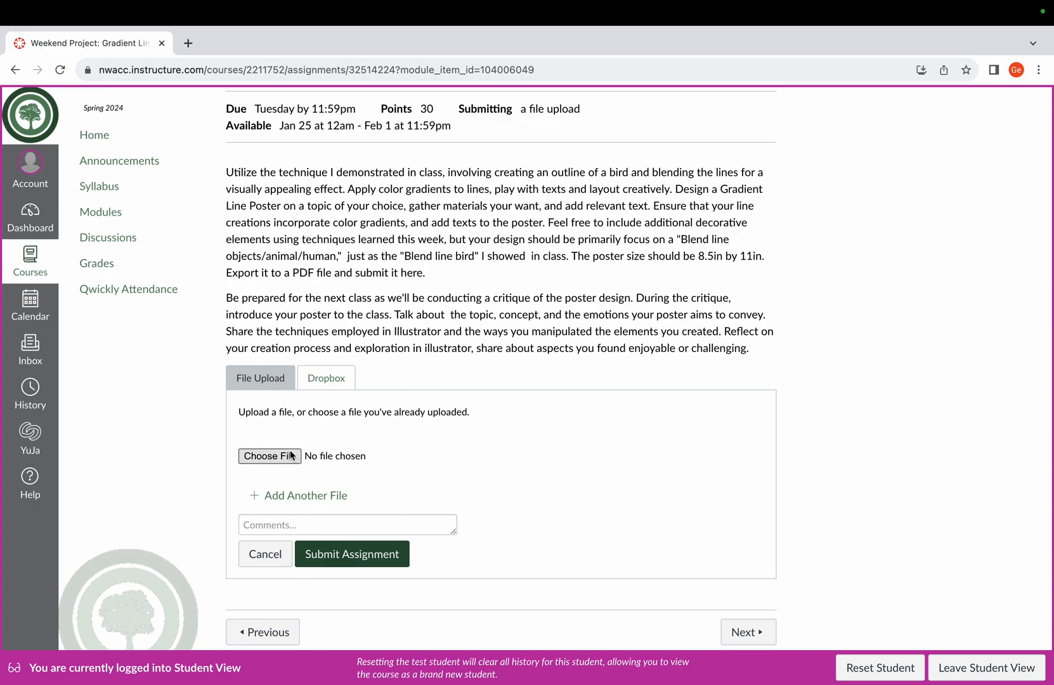
pyautogui.scroll(5, 343, 553)
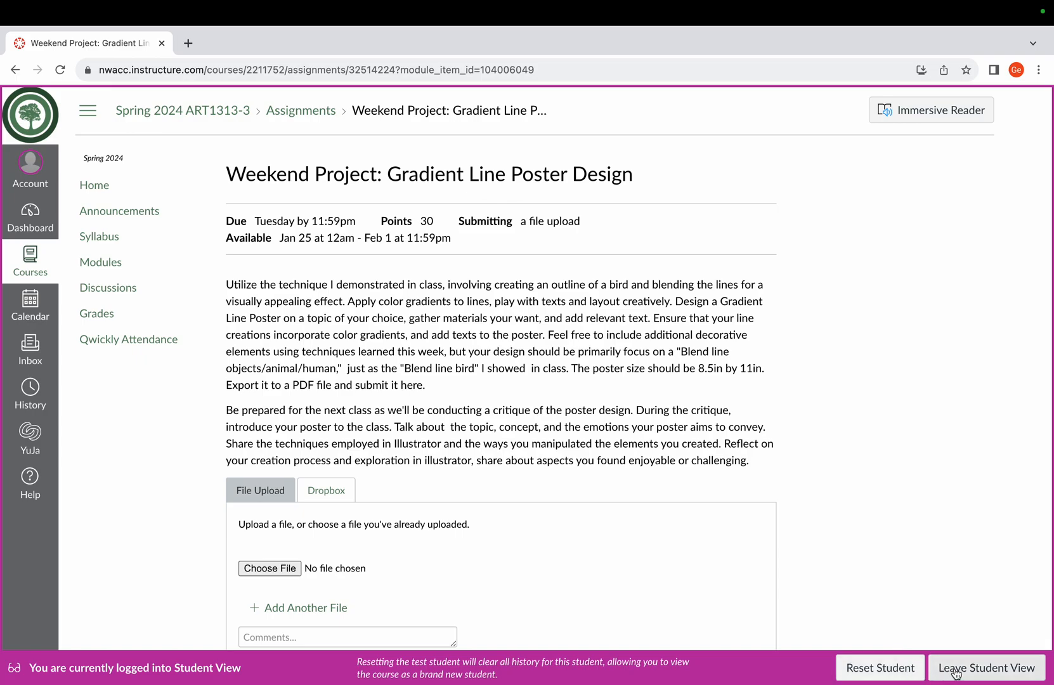
# - Examine the poster assignment's instructions on size, gradient lines, text, PDF submission and class critique
pyautogui.click(956, 673)
pyautogui.click(465, 276)
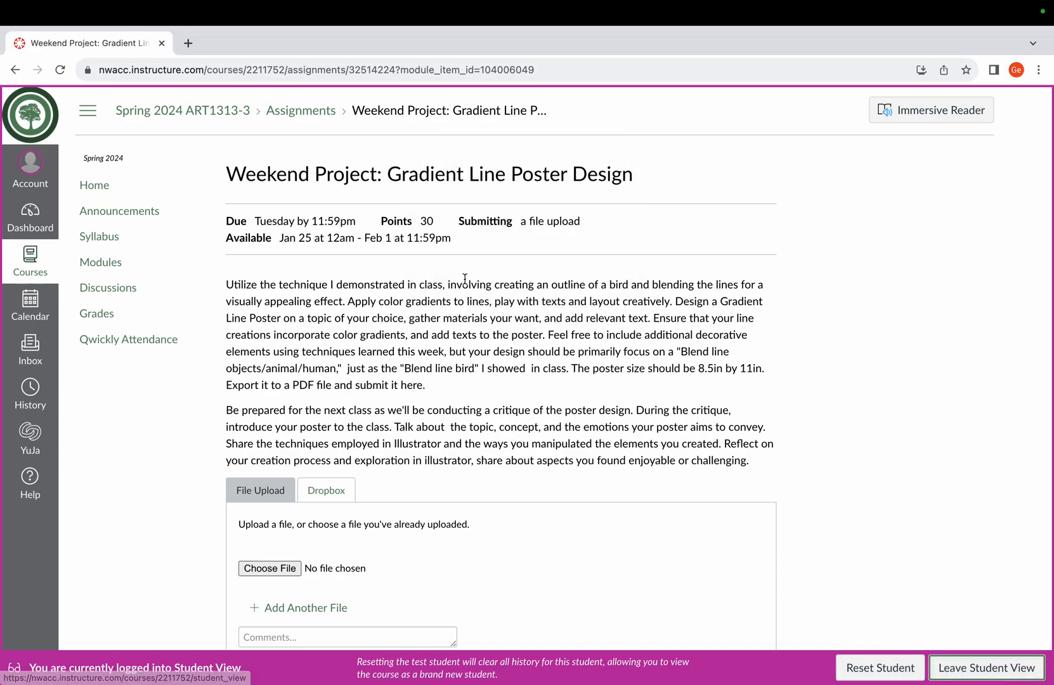
pyautogui.scroll(5, 465, 279)
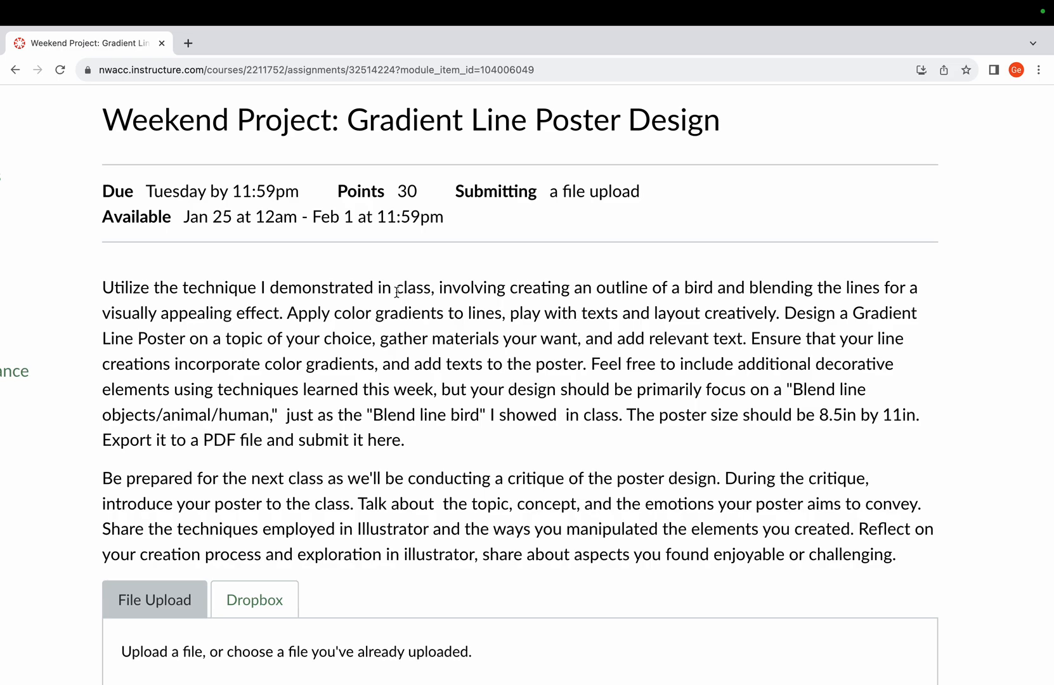
pyautogui.scroll(-2, 397, 292)
pyautogui.scroll(-2, 454, 327)
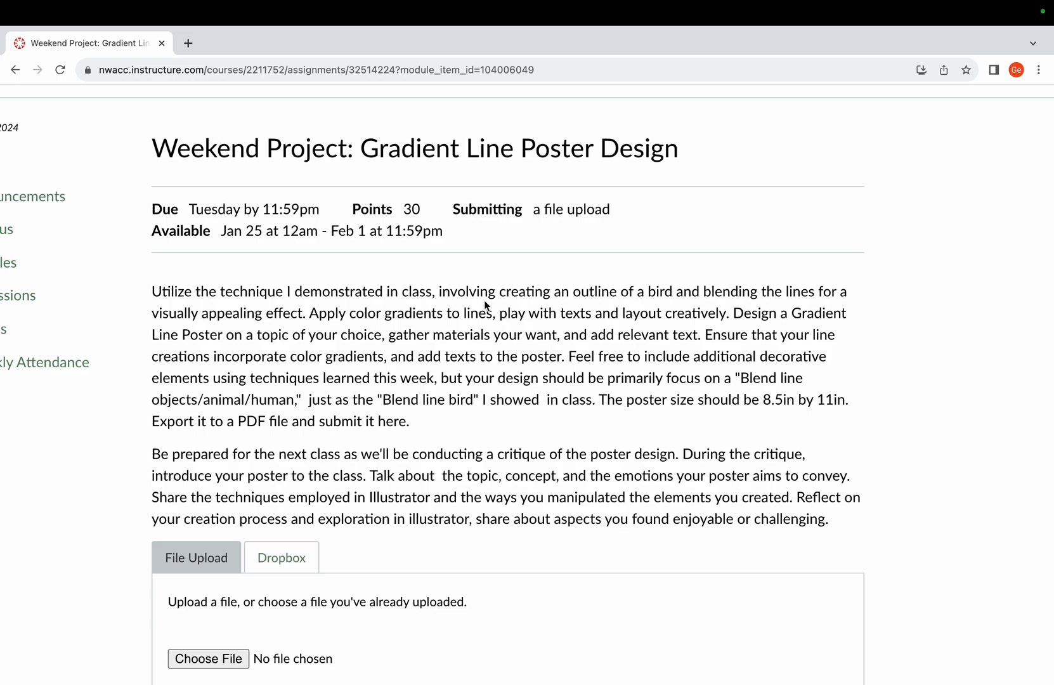
pyautogui.scroll(-2, 531, 294)
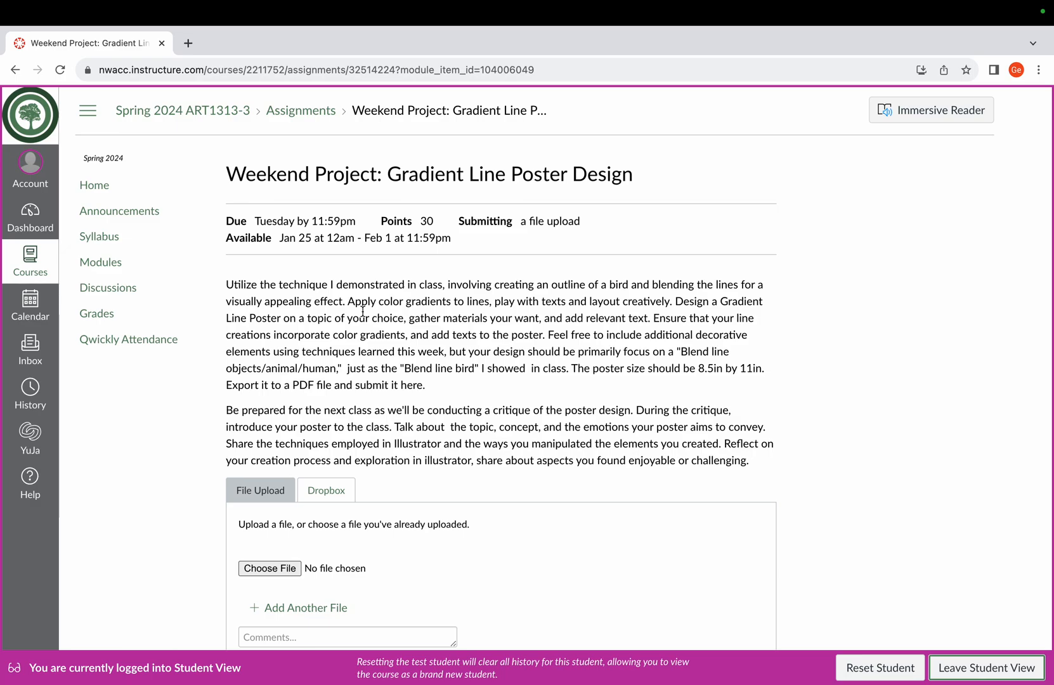
pyautogui.scroll(-1, 505, 323)
pyautogui.scroll(1, 536, 291)
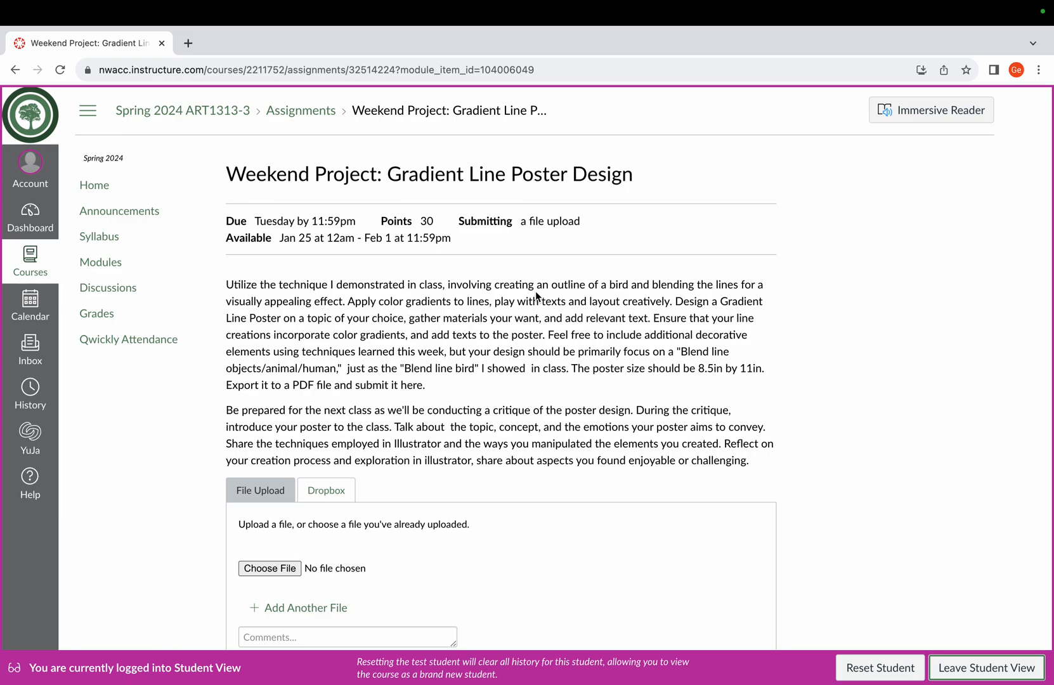
pyautogui.scroll(-1, 536, 296)
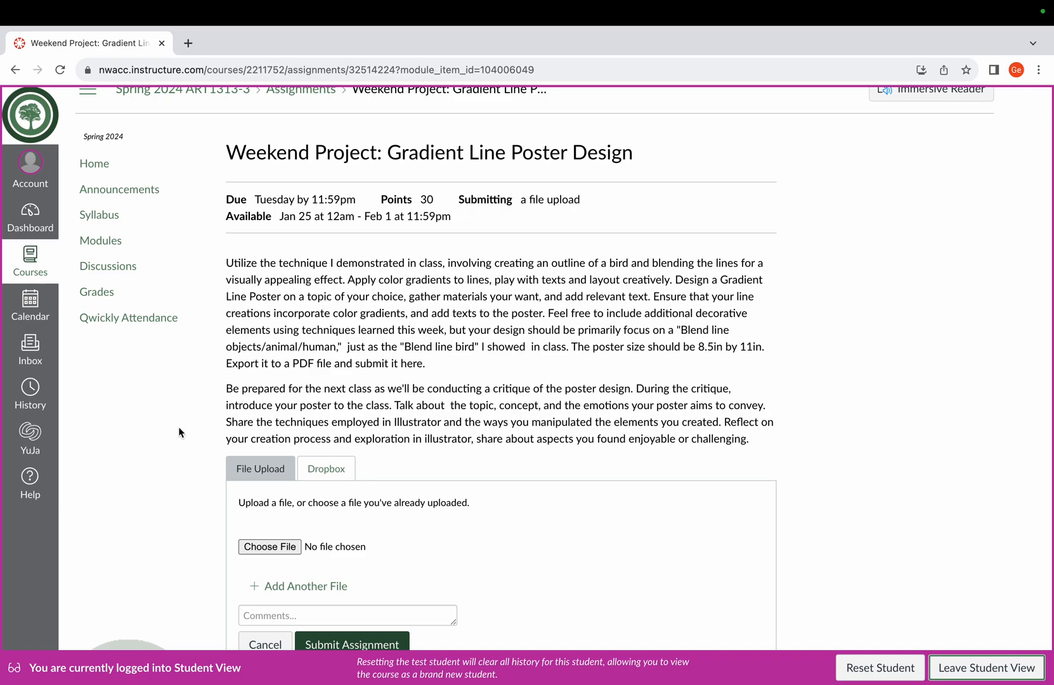
pyautogui.scroll(-1, 167, 450)
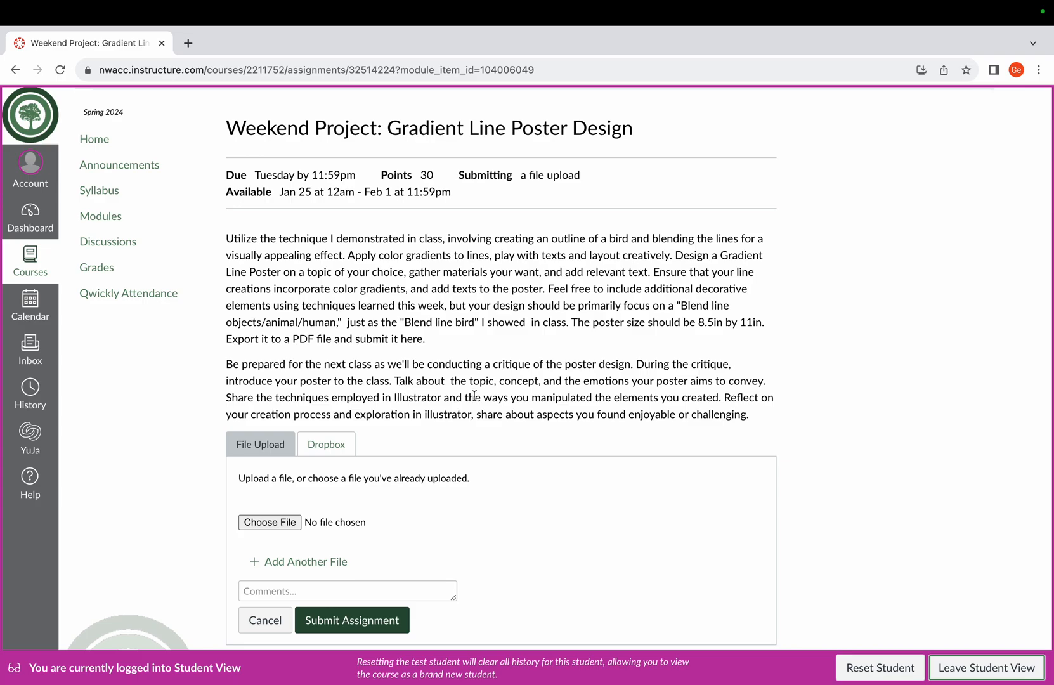
pyautogui.scroll(-1, 521, 411)
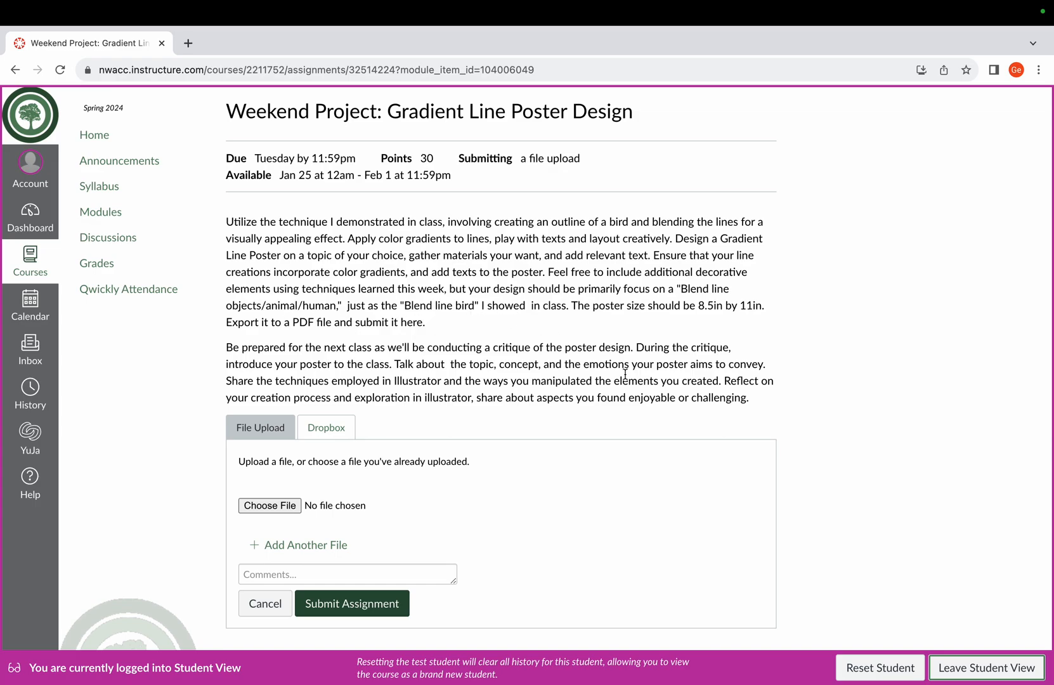
pyautogui.scroll(-1, 624, 374)
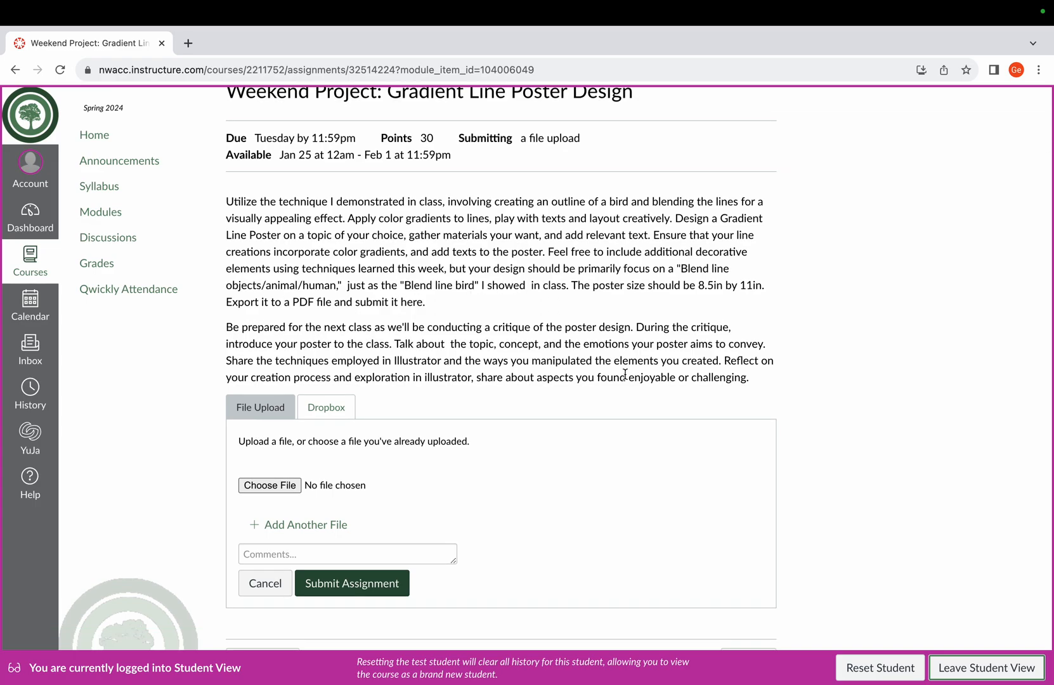
pyautogui.scroll(3, 625, 374)
pyautogui.scroll(-1, 684, 374)
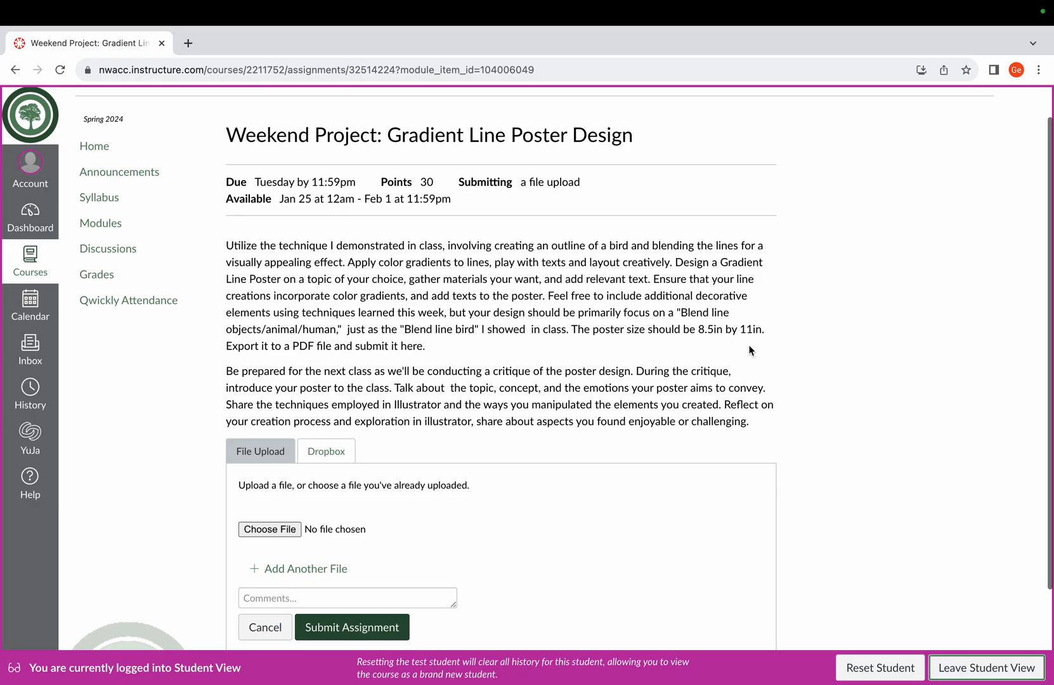
# - Review the class critique requirements and the file upload form in the lower part of the poster assignment
pyautogui.scroll(-1, 686, 377)
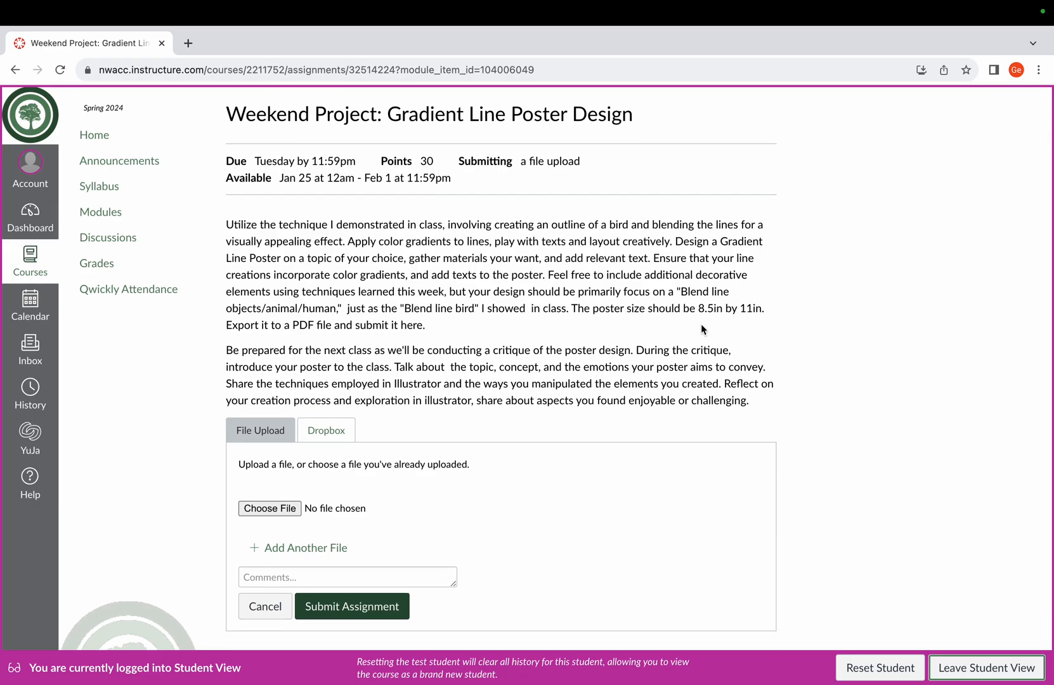
pyautogui.scroll(-2, 501, 364)
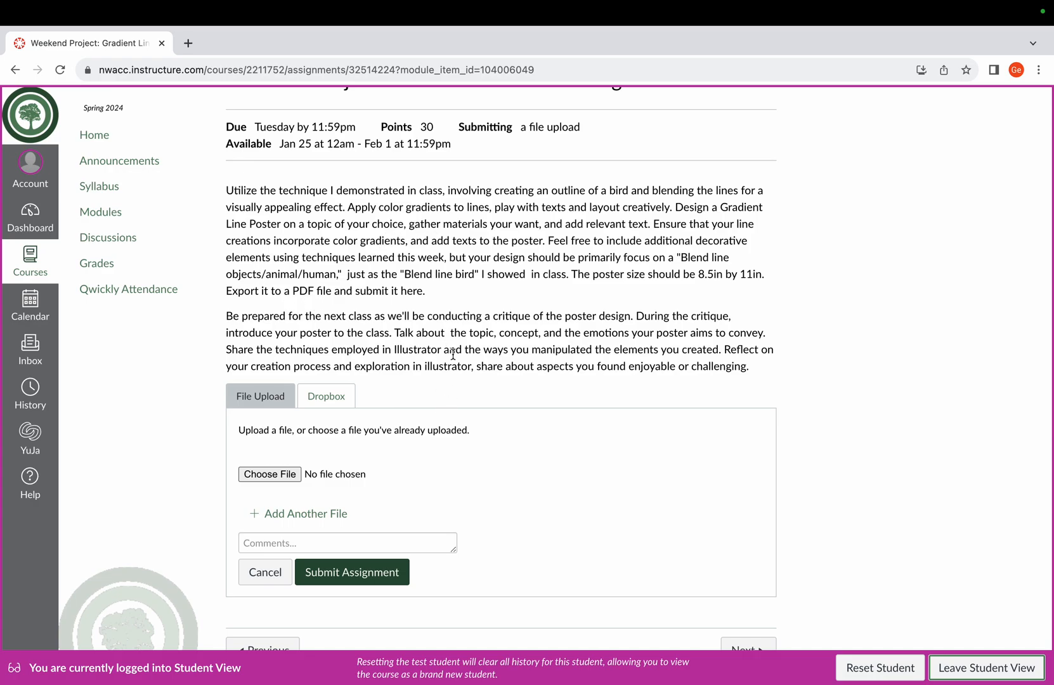
pyautogui.scroll(-1, 458, 254)
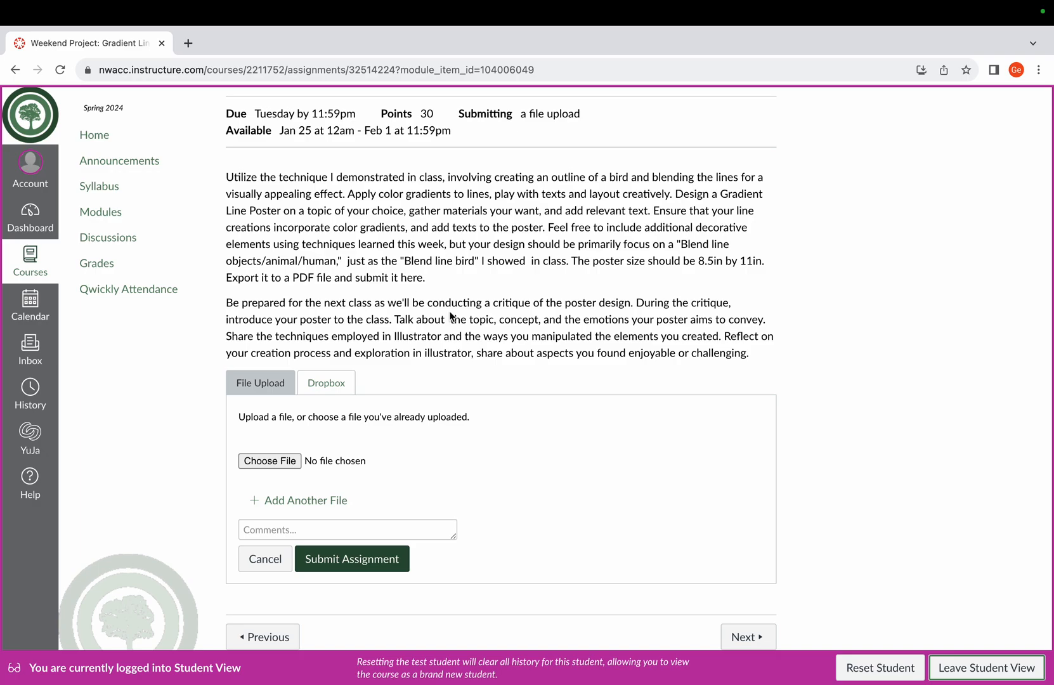
pyautogui.scroll(-1, 512, 399)
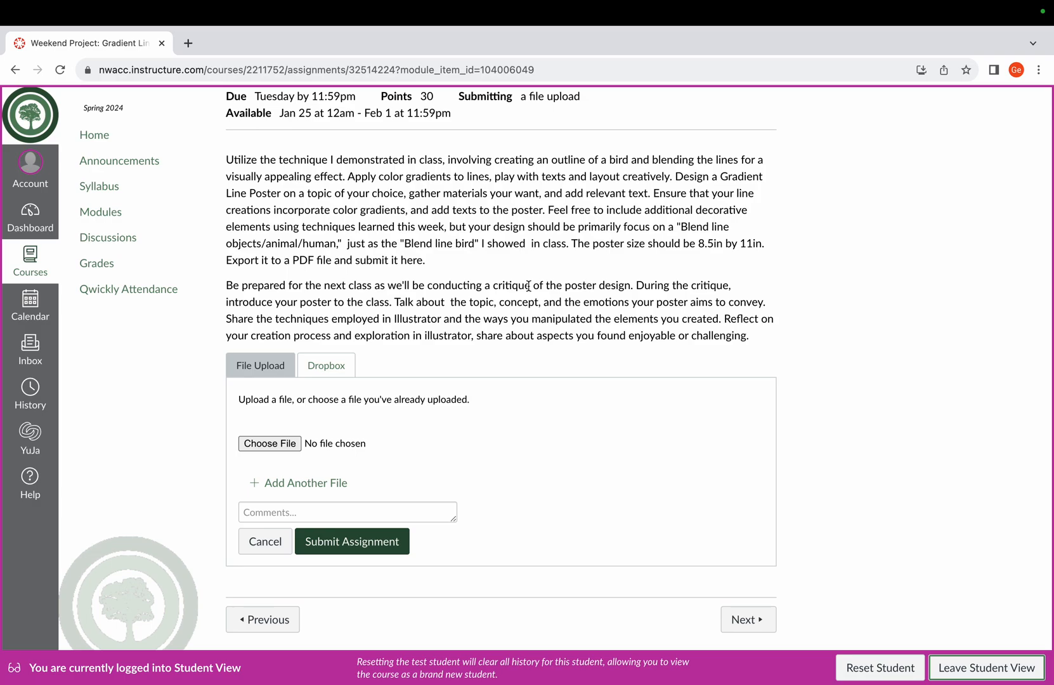
pyautogui.scroll(-1, 517, 409)
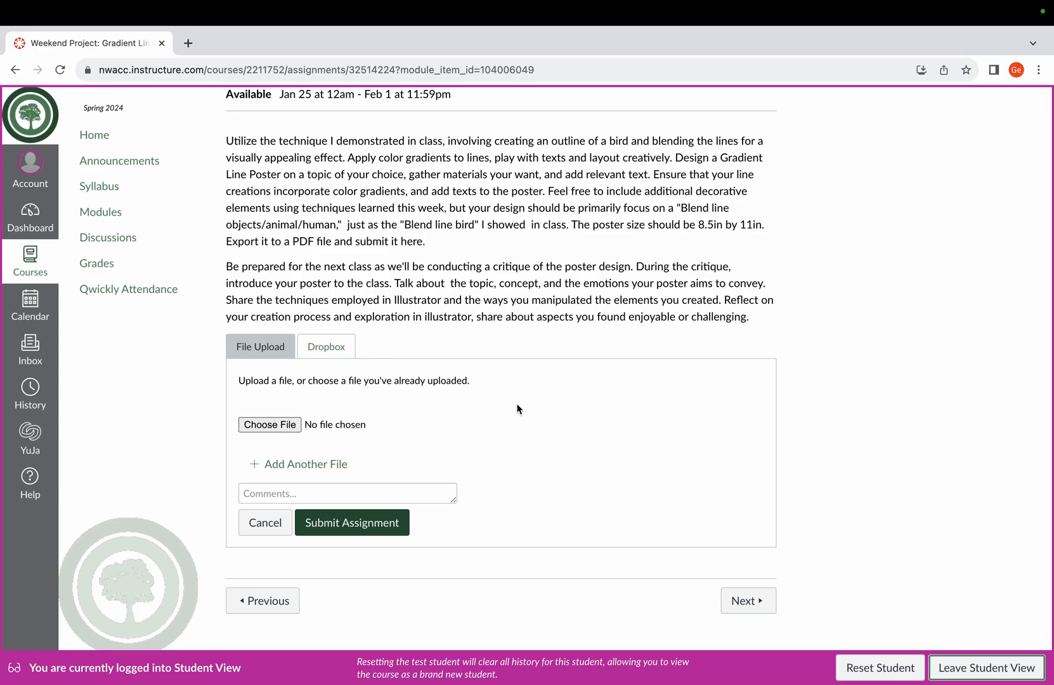
pyautogui.scroll(1, 517, 409)
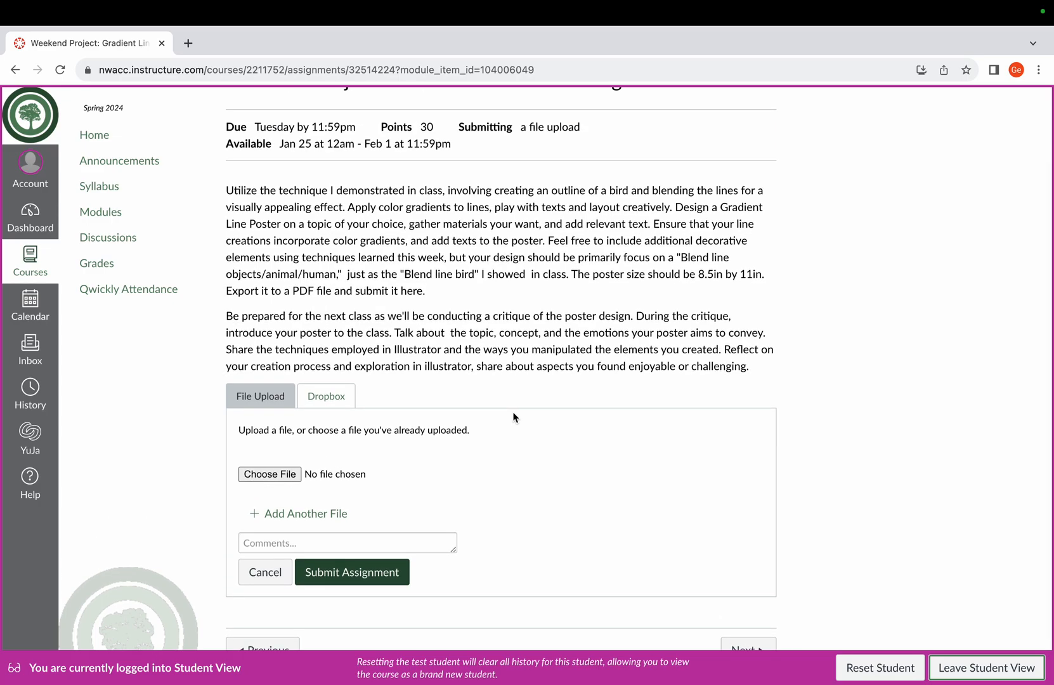
pyautogui.scroll(1, 473, 343)
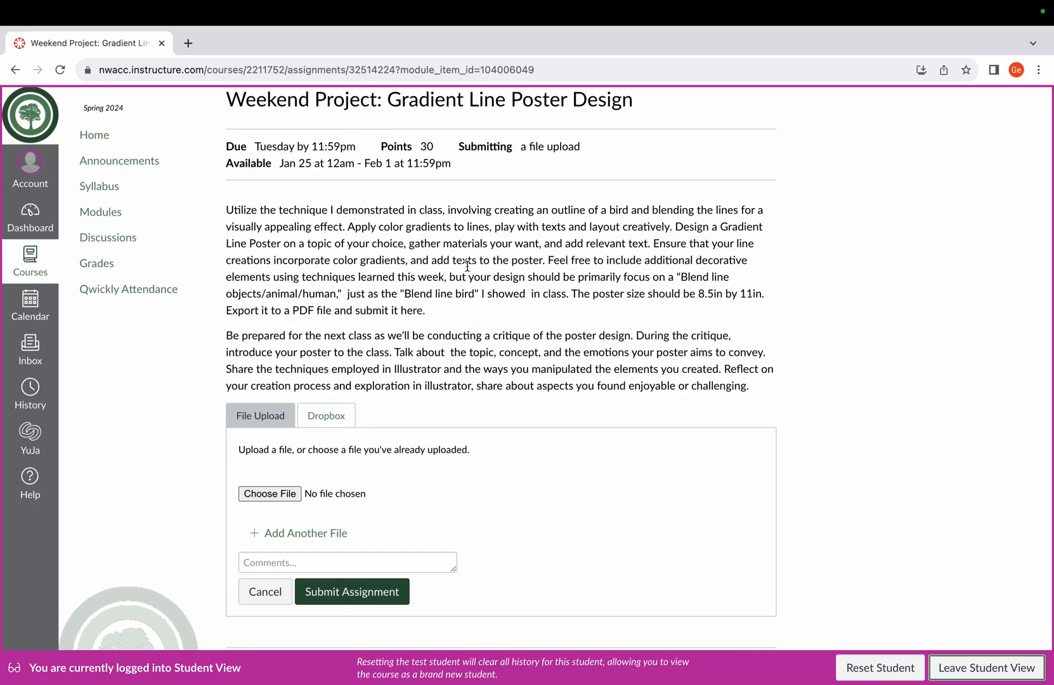
pyautogui.scroll(3, 467, 267)
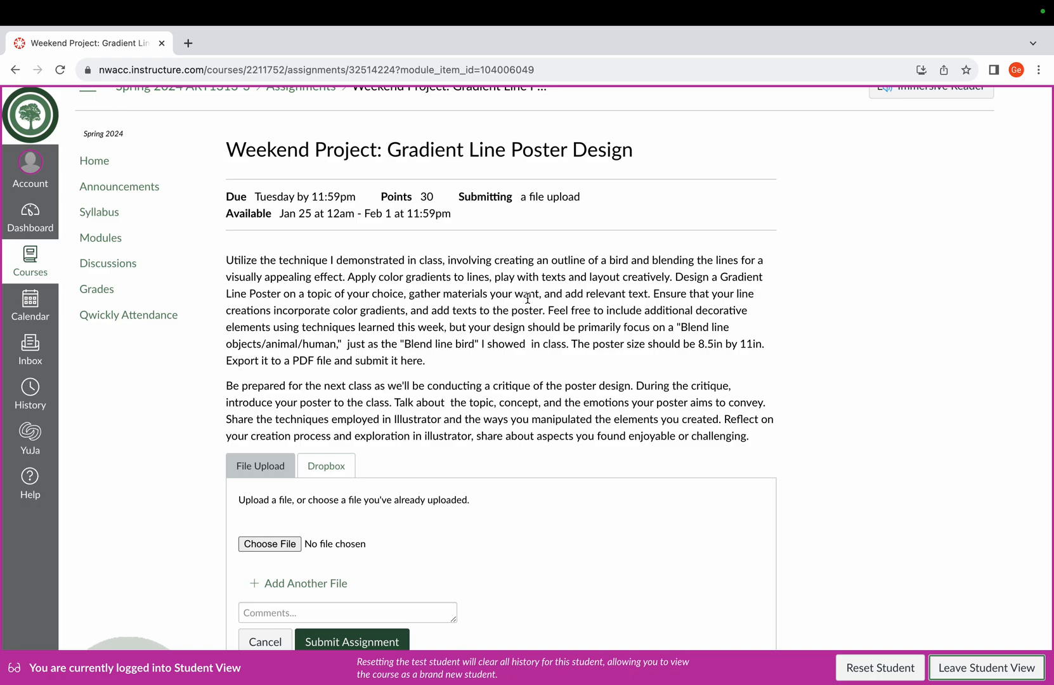
# - Look over the whole assignment page once more, from the due date and description to the submission form
pyautogui.scroll(-1, 527, 298)
pyautogui.scroll(1, 527, 298)
pyautogui.scroll(-2, 527, 299)
pyautogui.scroll(2, 527, 300)
pyautogui.scroll(-2, 527, 302)
pyautogui.scroll(3, 527, 304)
pyautogui.scroll(-2, 527, 308)
pyautogui.scroll(-1, 883, 513)
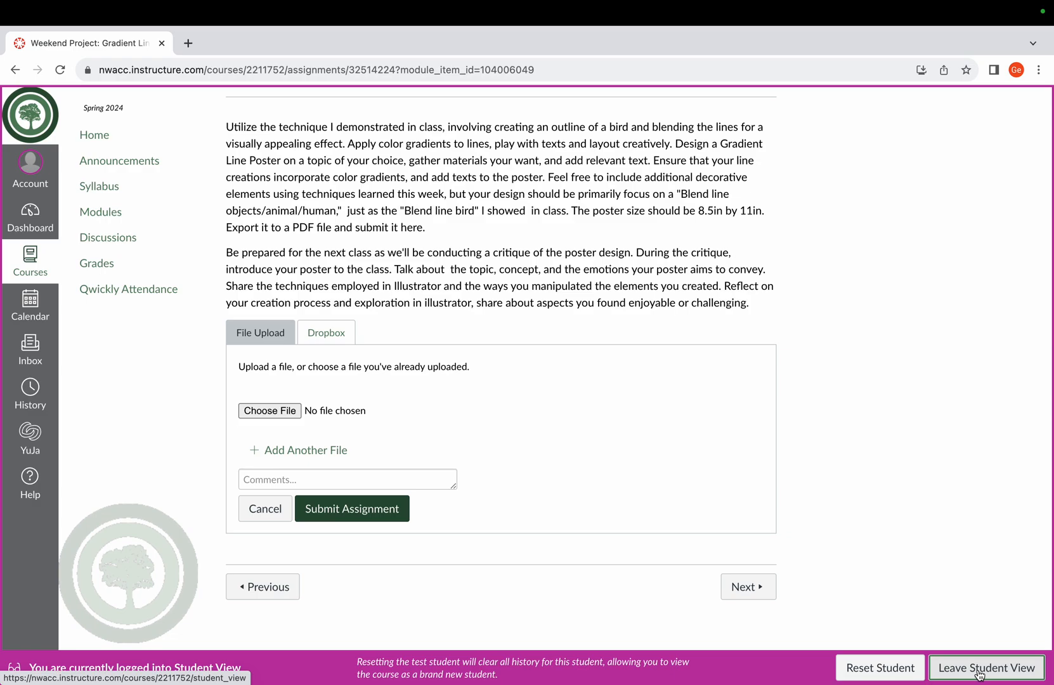
pyautogui.scroll(3, 569, 286)
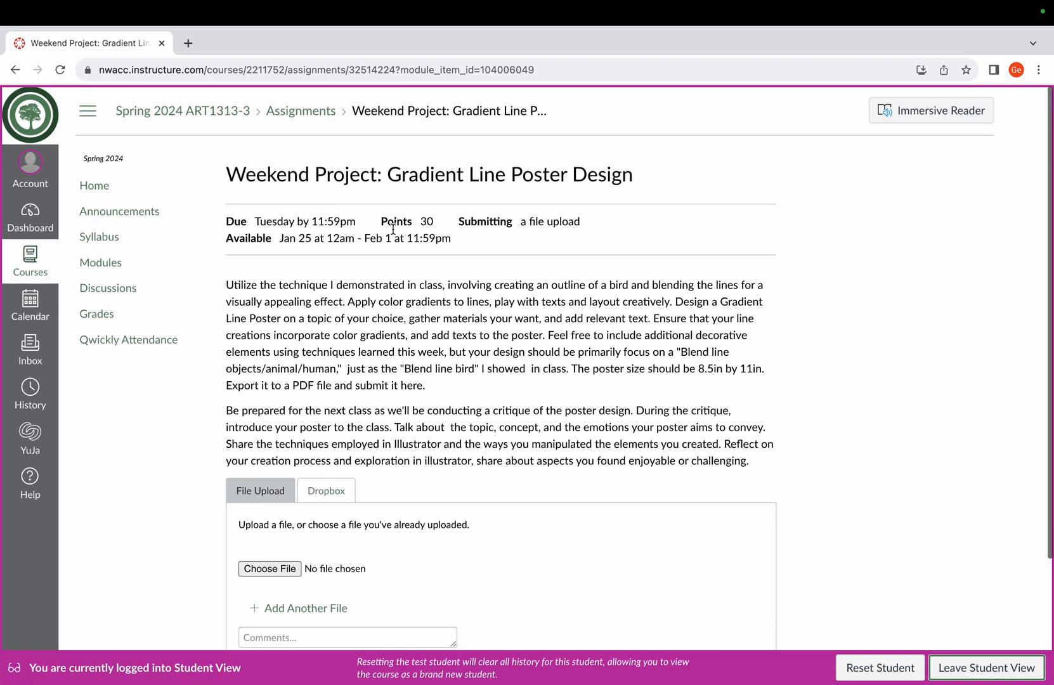
pyautogui.scroll(1, 599, 295)
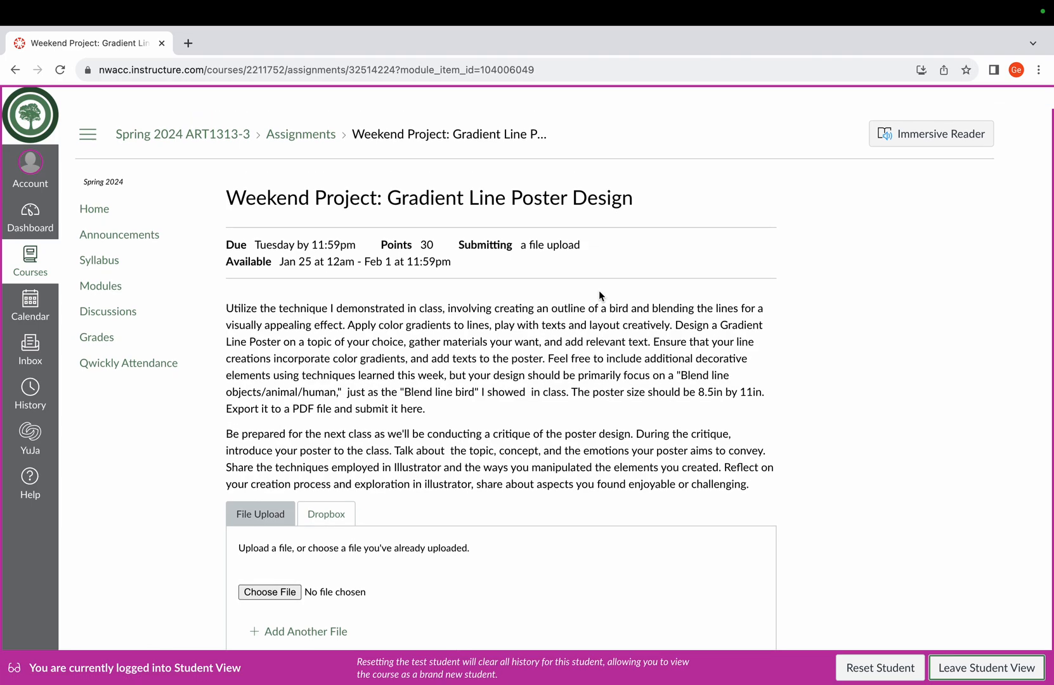
# - Exit the browser's full-screen view, move the Acrobat window aside and switch to Illustrator to view the whole poster artboard
pyautogui.click(45, 34)
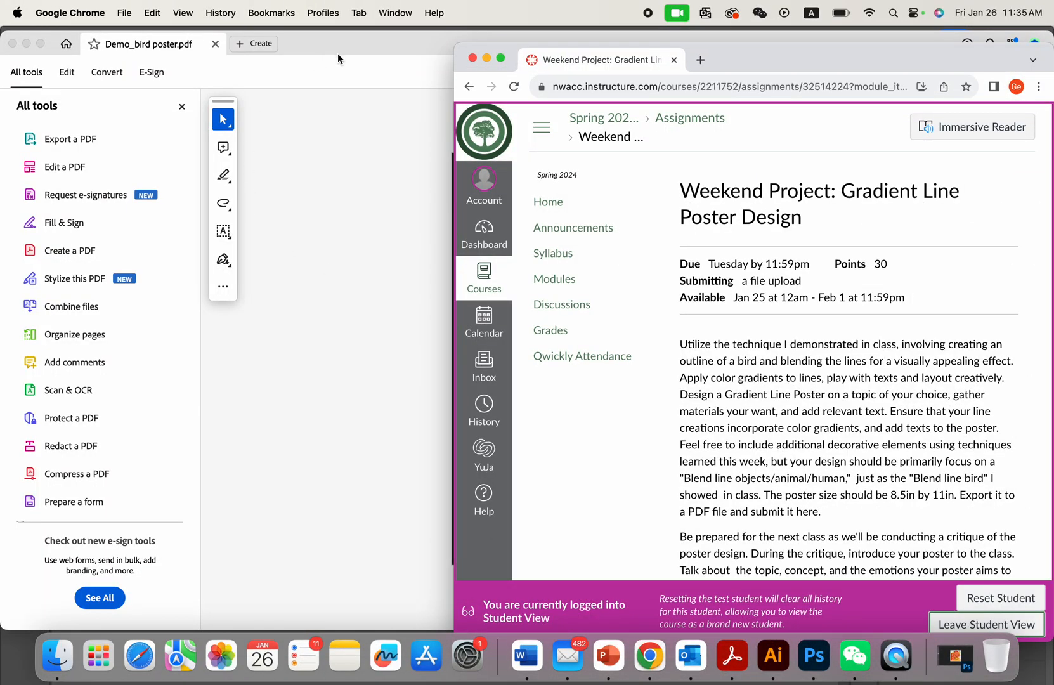
pyautogui.moveTo(337, 55); pyautogui.dragTo(348, 344)
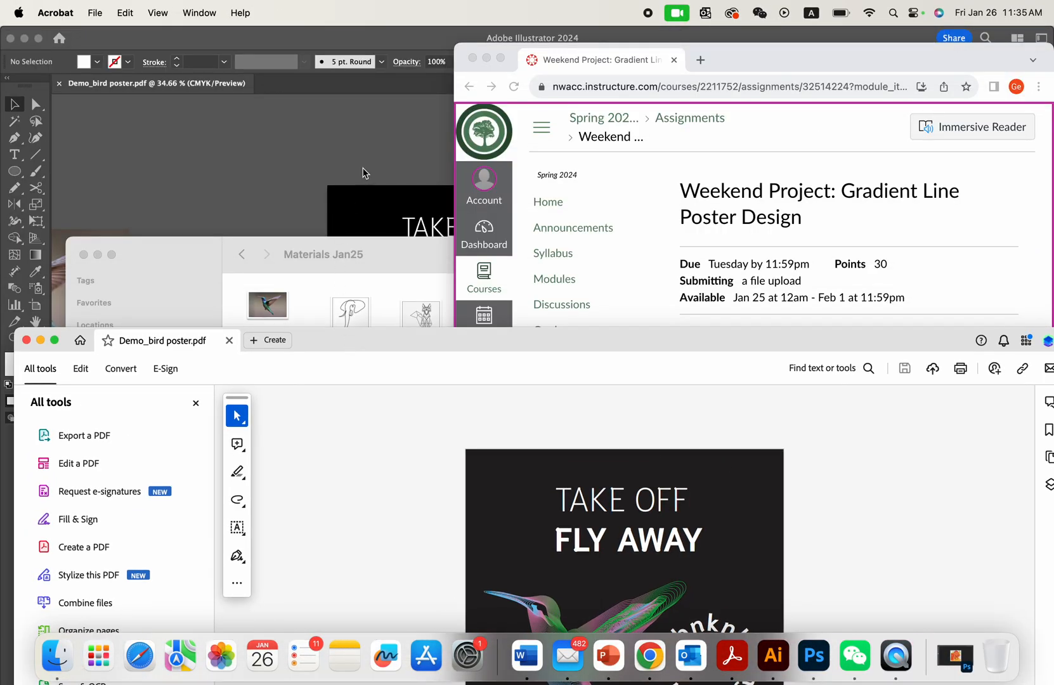
pyautogui.click(364, 171)
pyautogui.scroll(-1, 639, 255)
pyautogui.scroll(2, 639, 261)
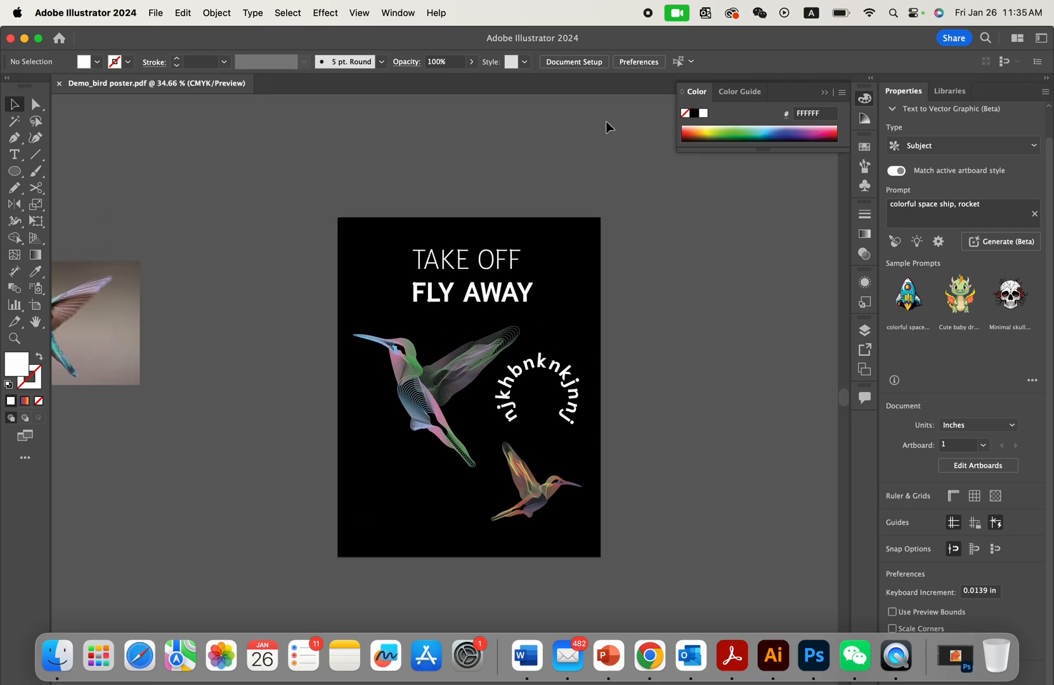
pyautogui.scroll(3, 574, 347)
pyautogui.scroll(-2, 574, 347)
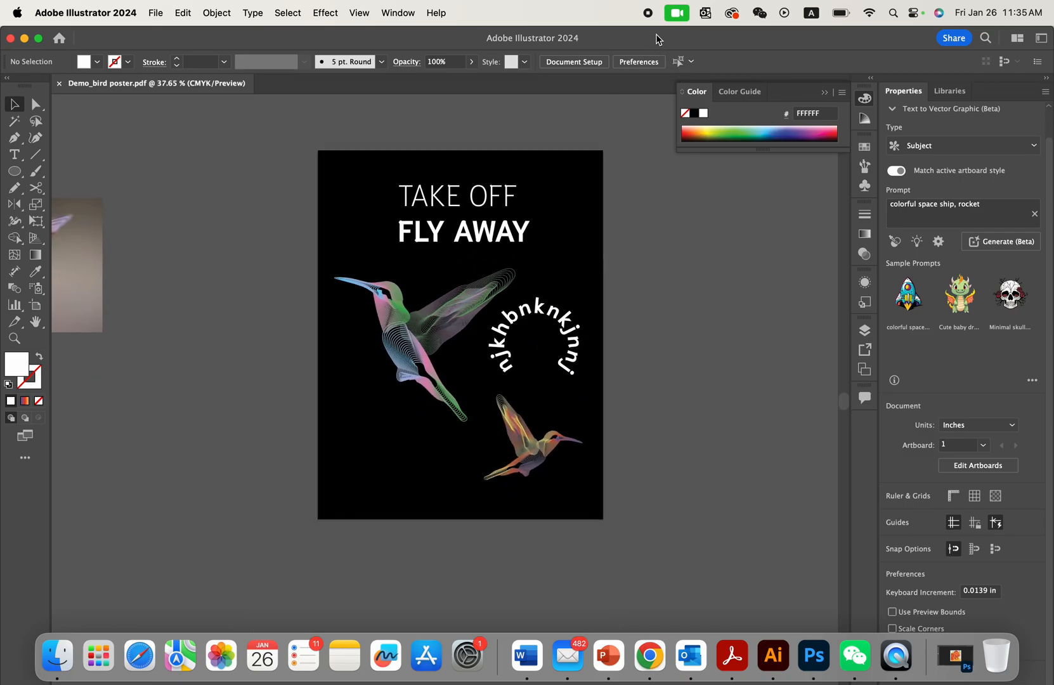